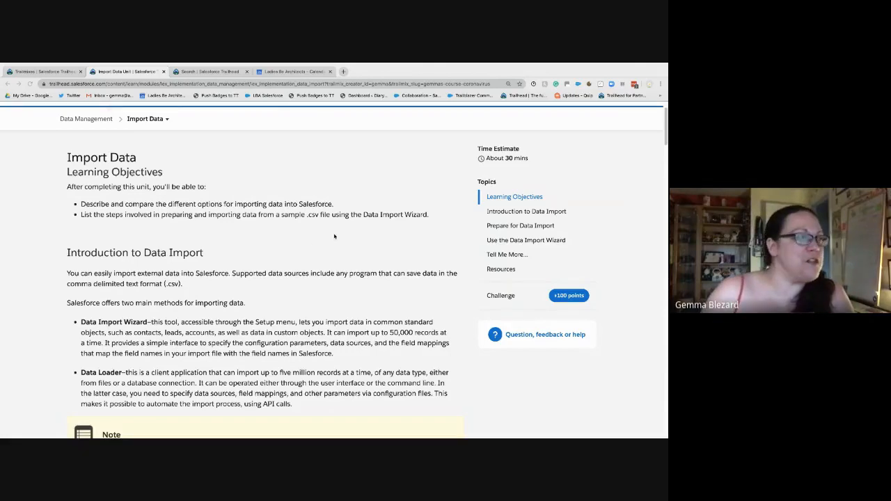
Step: Look through the Import Data unit, from the learning objectives and introduction to the assessment at its end
scroll(334, 237, up, 1)
scroll(334, 240, down, 10)
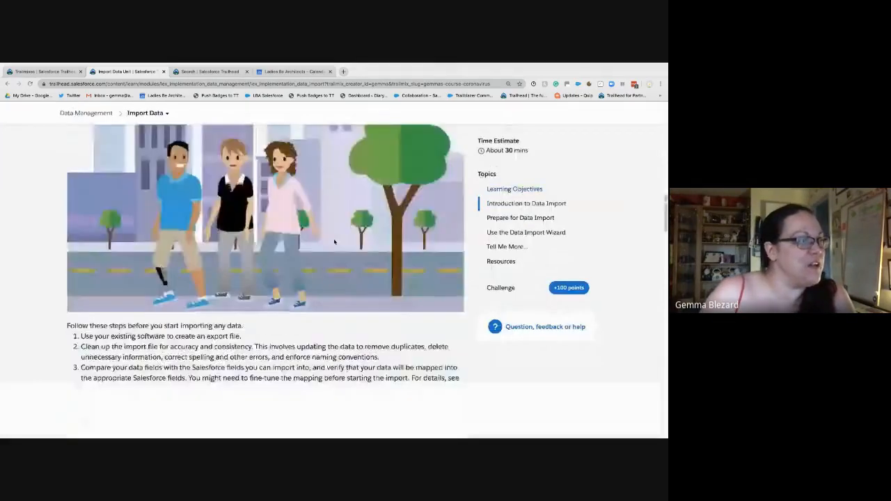
scroll(334, 242, down, 15)
scroll(334, 242, up, 12)
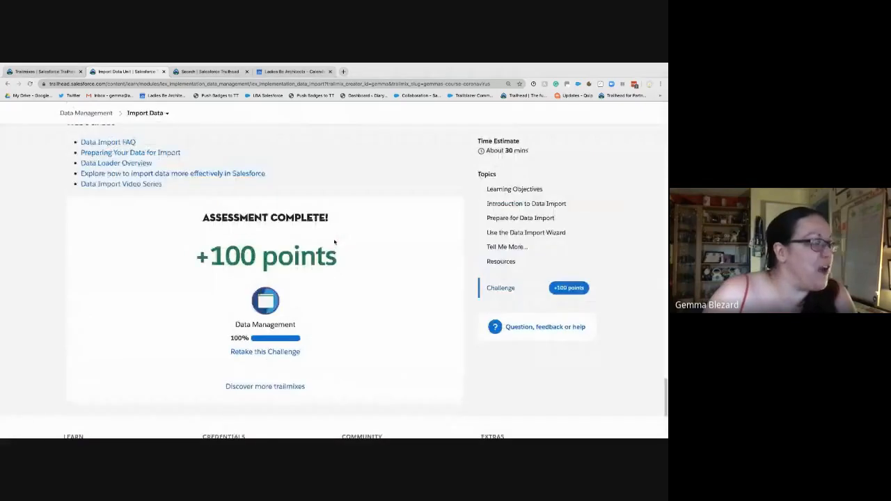
scroll(337, 244, up, 20)
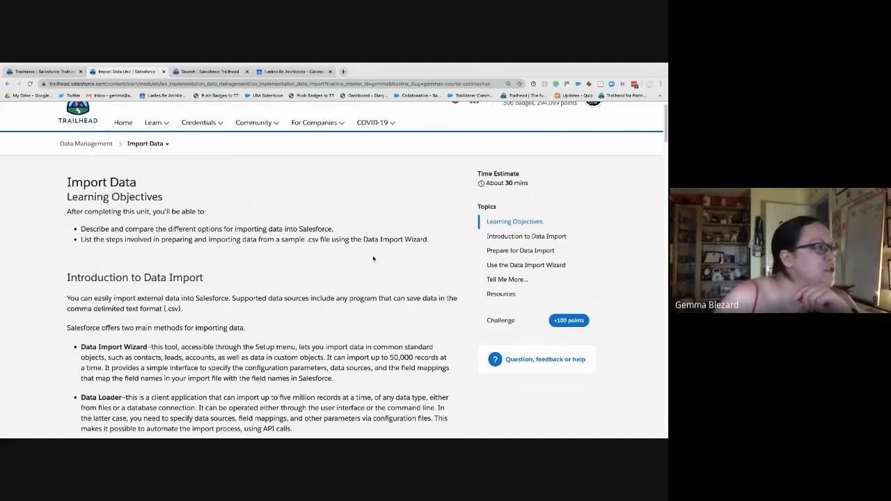
scroll(373, 259, down, 1)
scroll(361, 249, down, 1)
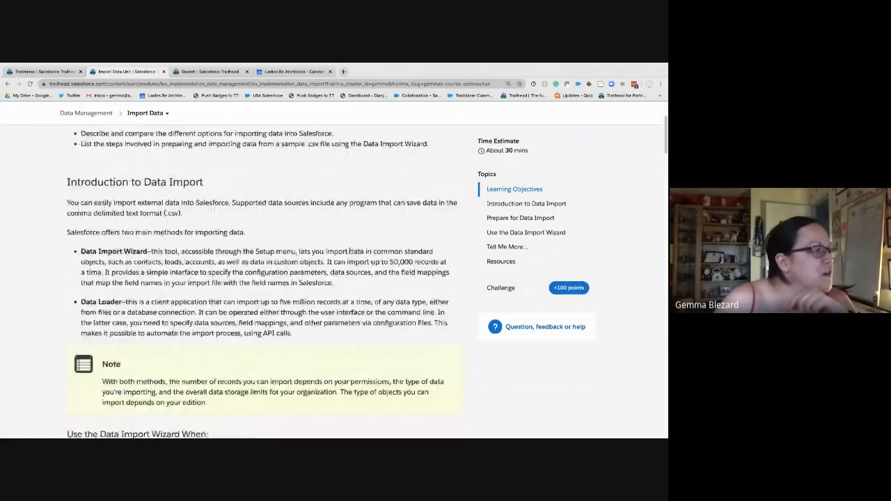
scroll(367, 259, up, 1)
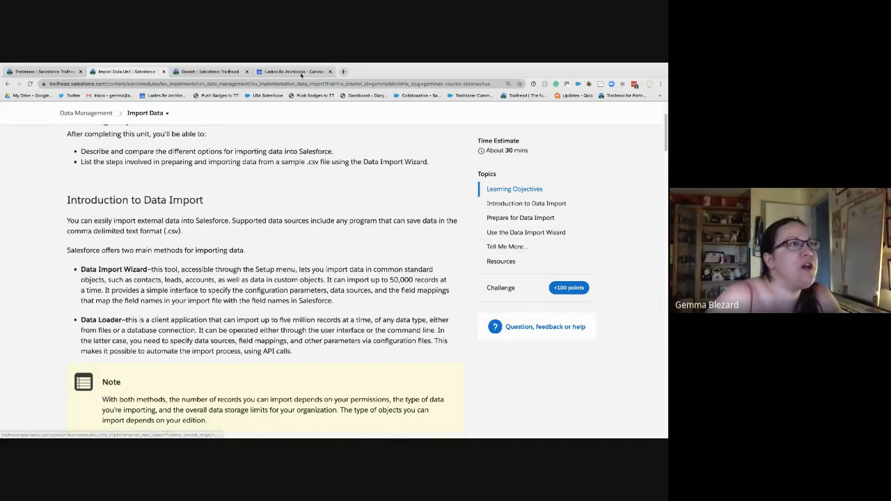
Step: Open the Hands-on Orgs page of the Trailhead account in a new tab and switch to it
scroll(557, 124, up, 2)
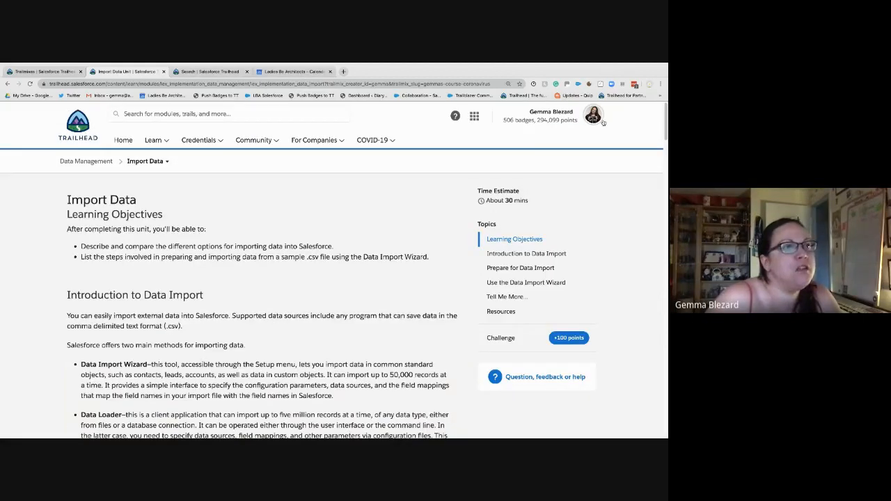
click(603, 121)
right_click(538, 234)
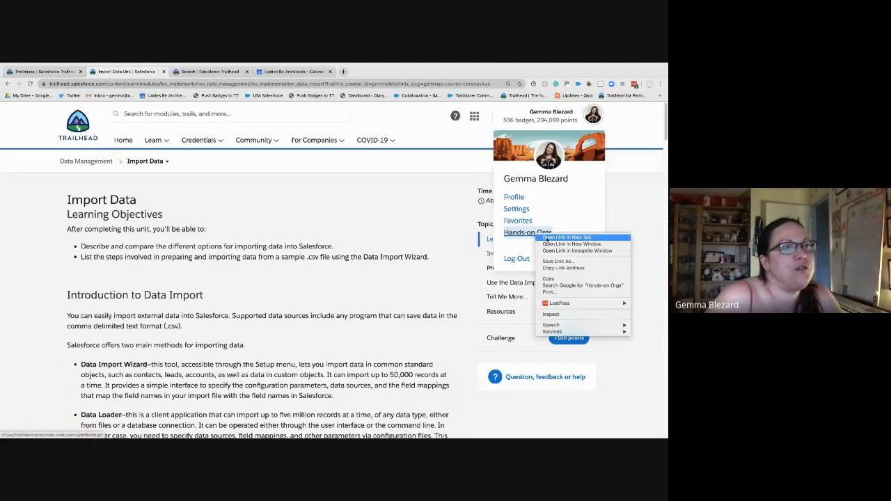
click(567, 237)
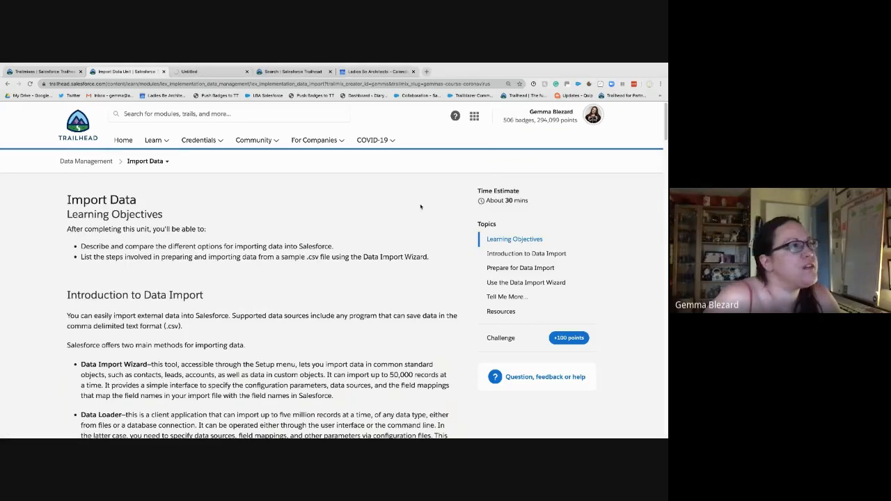
scroll(420, 207, down, 1)
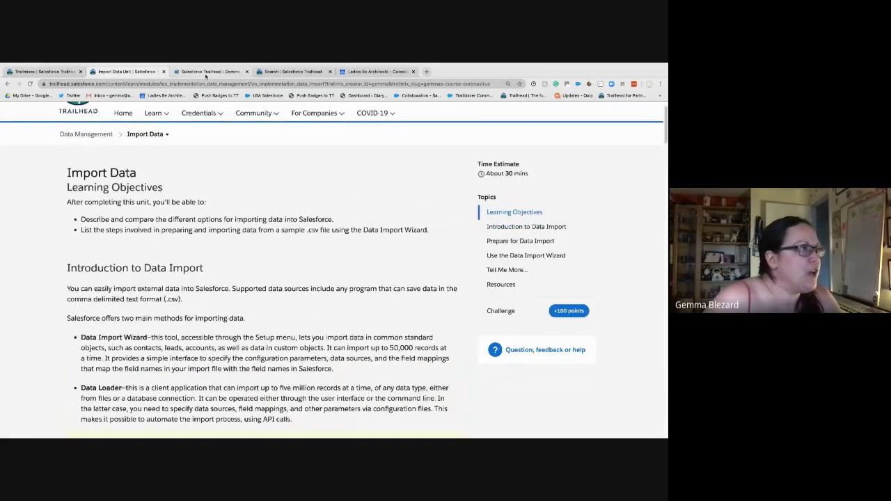
click(206, 72)
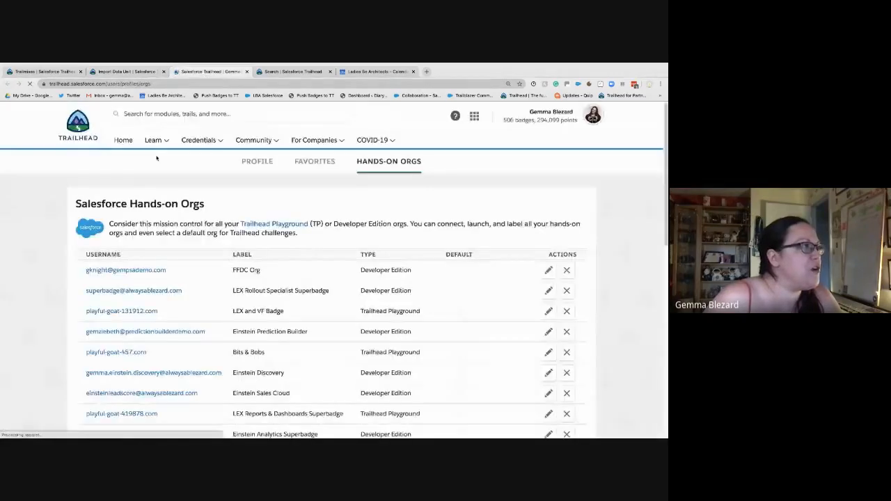
Step: Launch the default Trailhead Playground from the hands-on orgs list and return to the Import Data unit
scroll(235, 330, down, 3)
scroll(163, 351, down, 3)
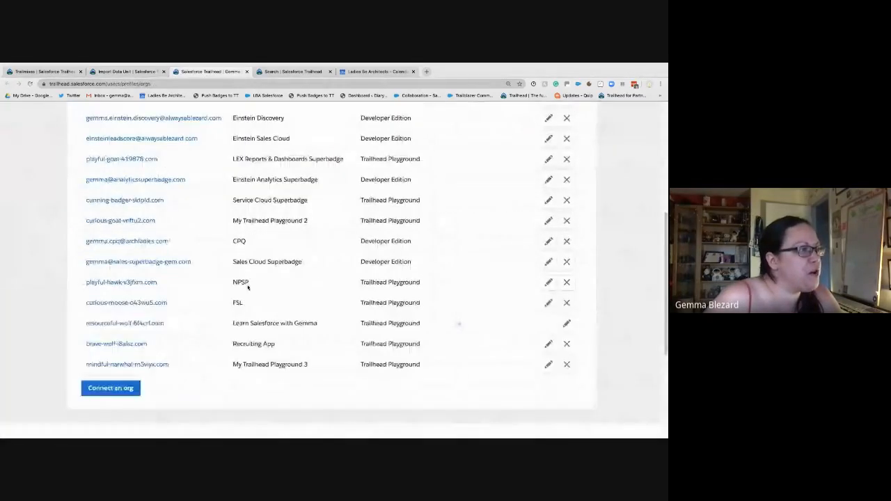
click(141, 326)
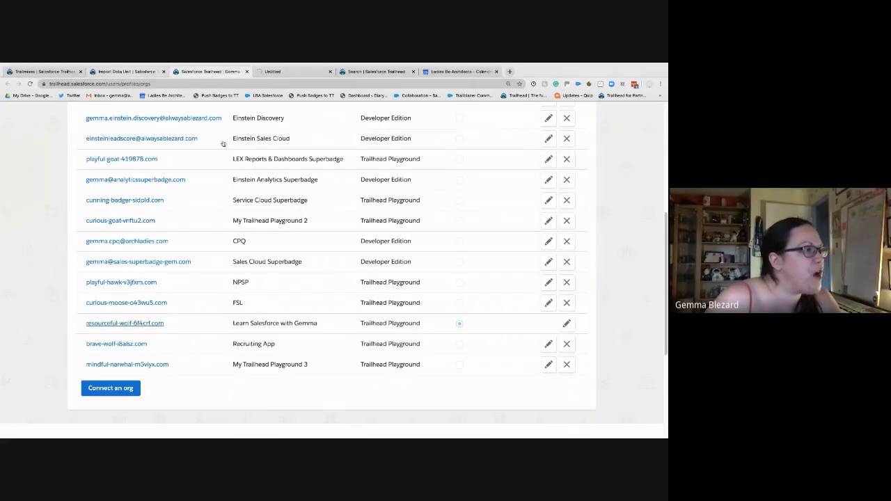
click(122, 72)
scroll(147, 365, down, 1)
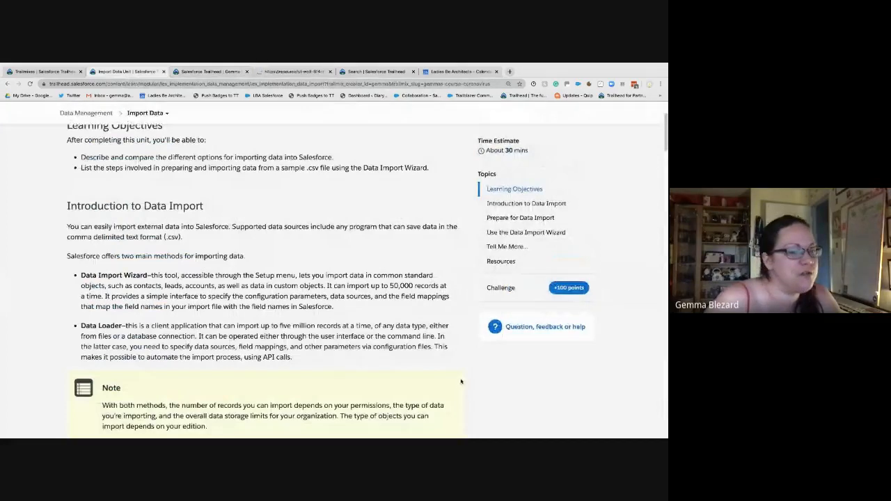
Step: Switch to Data Loader, move its window to mid-screen, and view the Insert operation's login step before closing it
key(ctrl+Left)
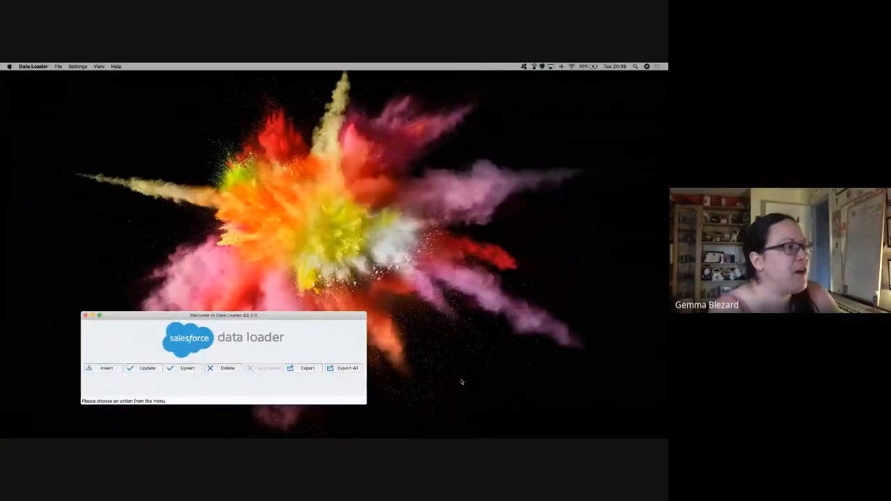
drag(202, 315, 296, 138)
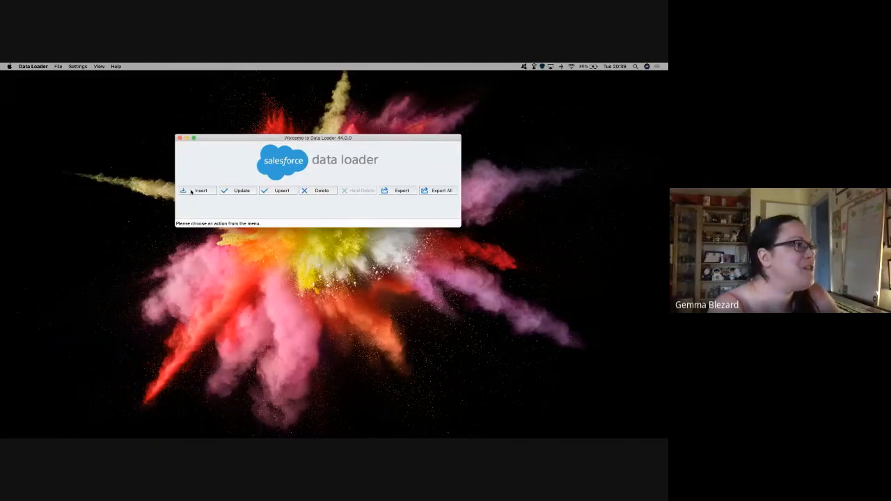
drag(226, 140, 210, 213)
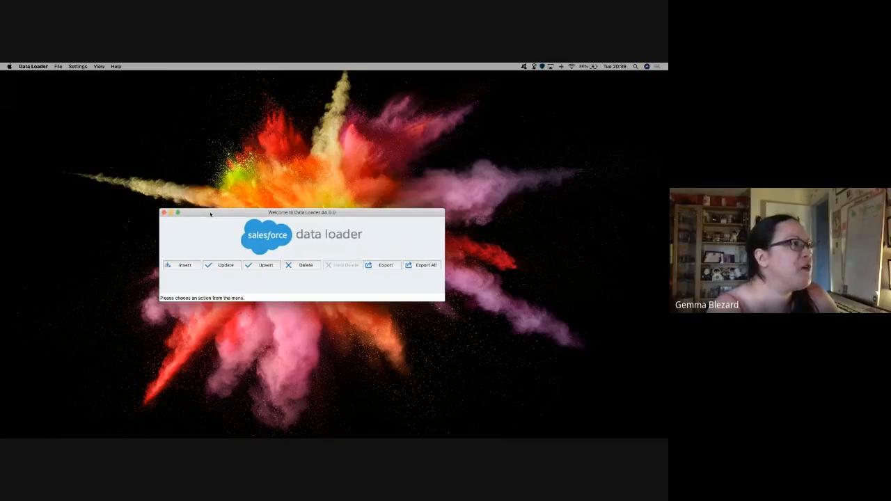
click(183, 266)
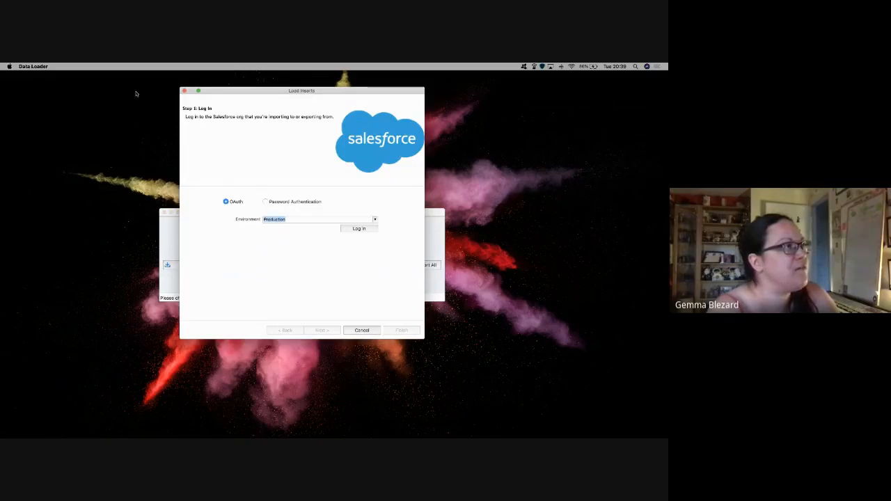
click(184, 92)
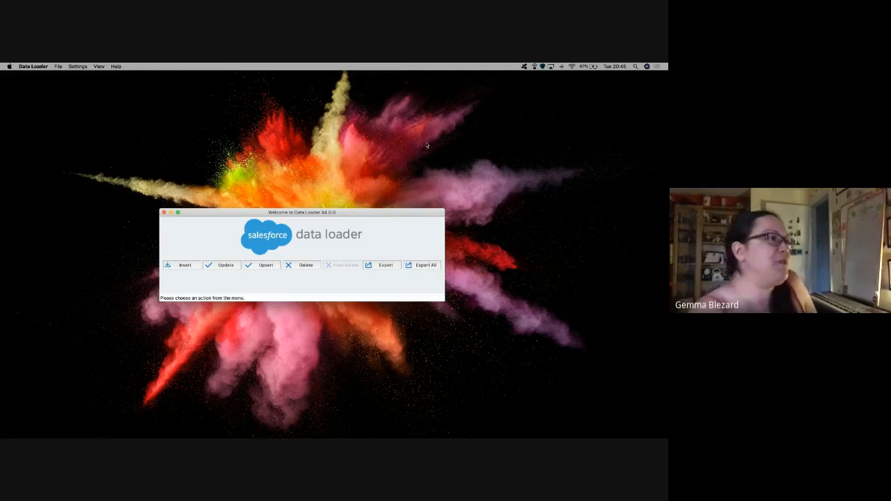
Step: Switch back to the browser and read the introduction down to the criteria for the Data Import Wizard and Data Loader
click(410, 163)
key(ctrl+Right)
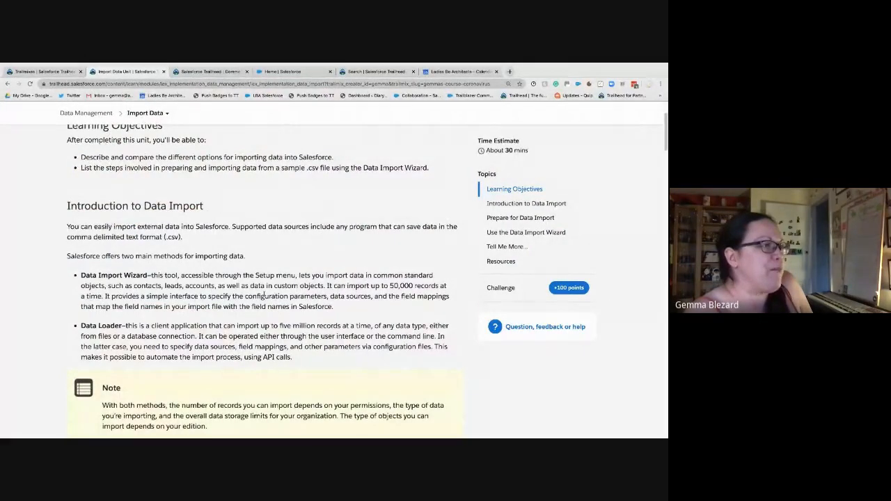
scroll(263, 296, down, 1)
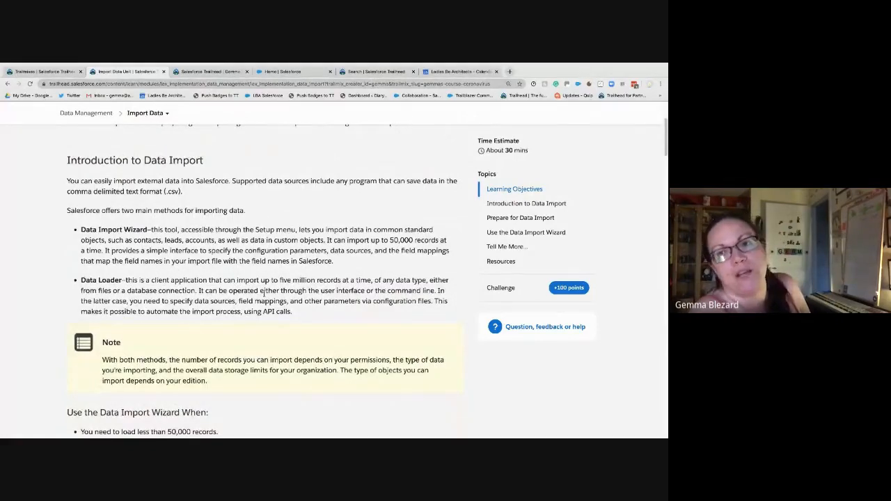
scroll(169, 302, down, 1)
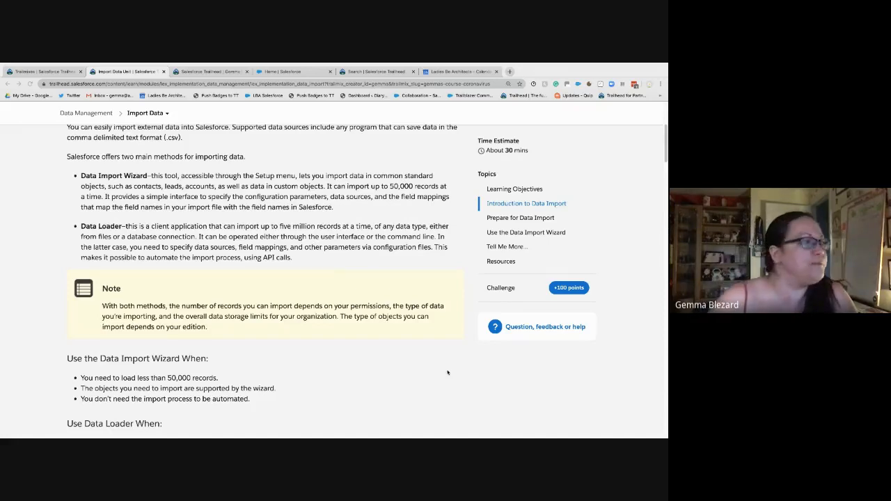
scroll(376, 328, down, 2)
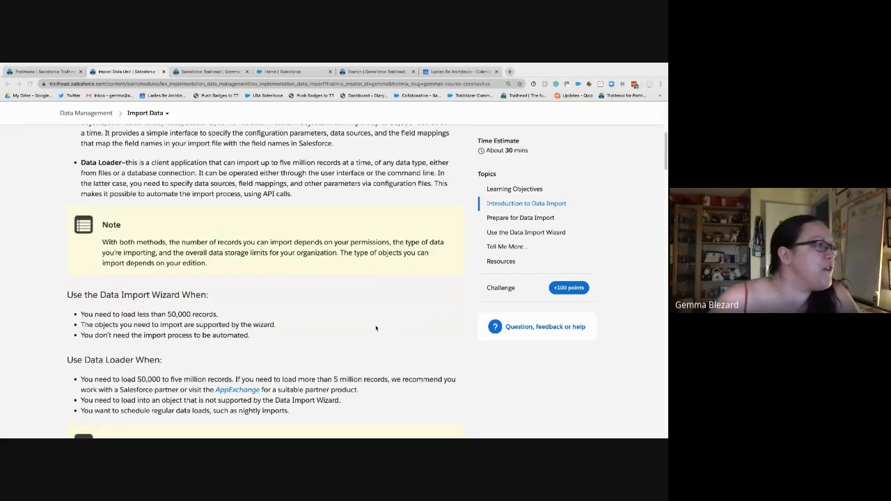
scroll(376, 328, down, 1)
scroll(310, 323, down, 1)
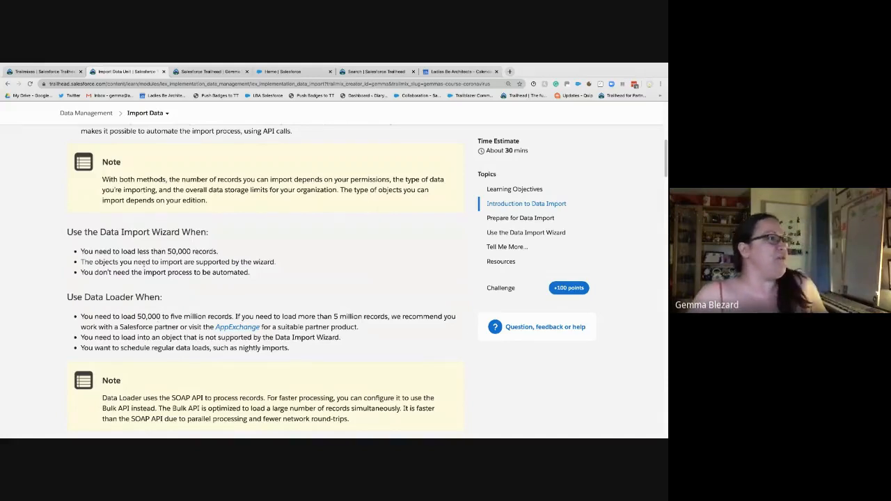
Step: Highlight the import automation, supported objects and 5 million records criteria, and review the note on the SOAP and Bulk APIs
drag(144, 272, 251, 273)
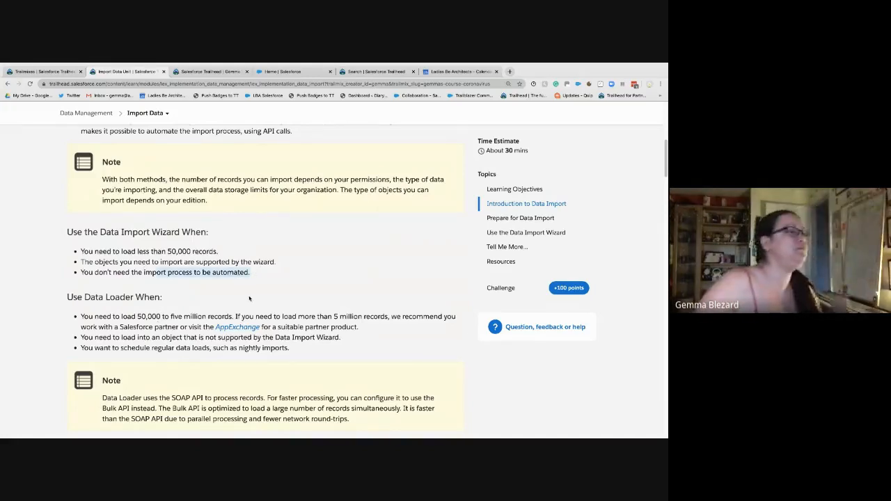
drag(160, 263, 275, 263)
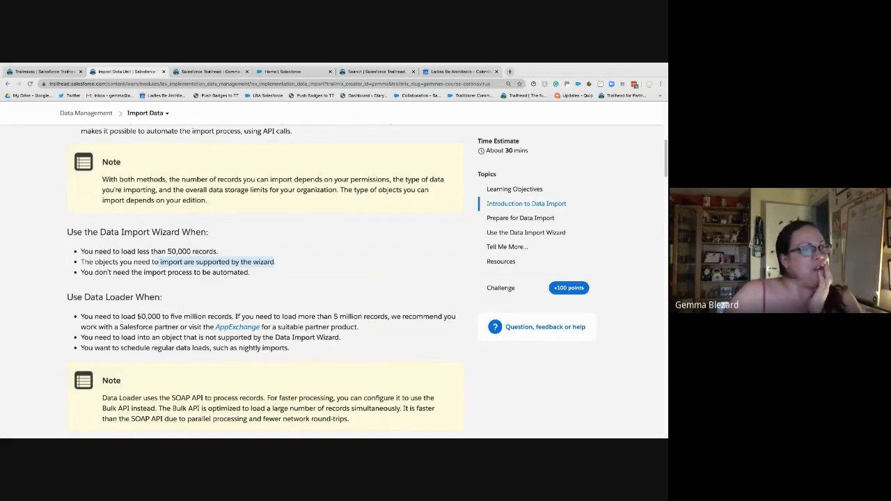
drag(332, 316, 395, 317)
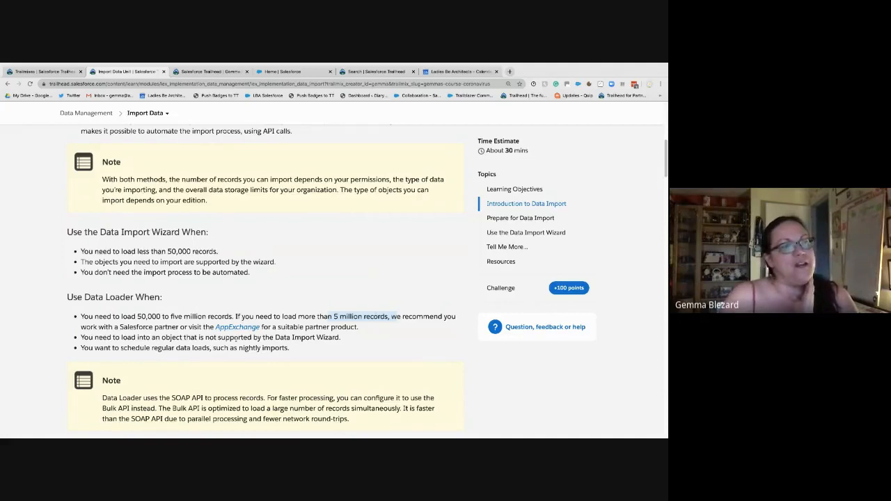
scroll(237, 339, down, 2)
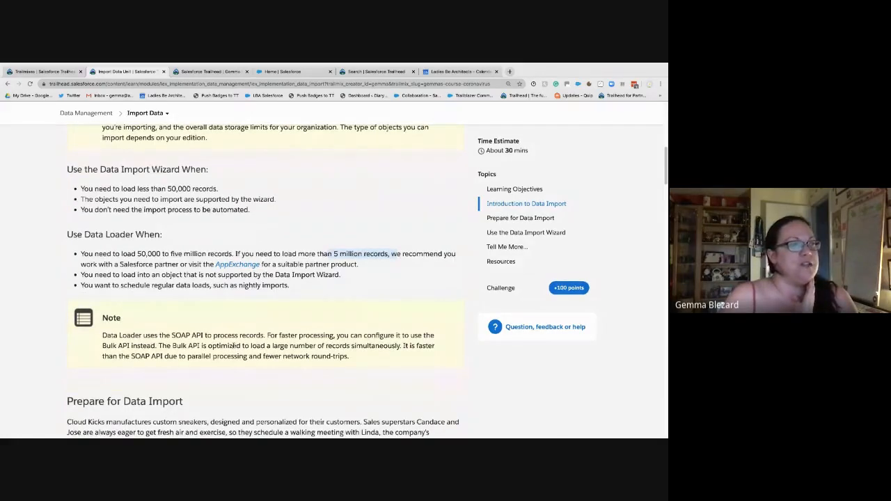
scroll(233, 347, down, 1)
scroll(234, 348, down, 1)
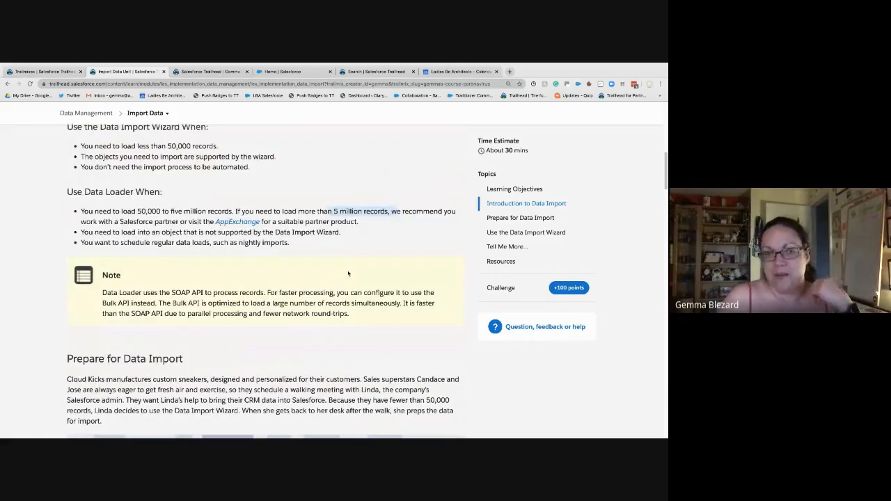
click(320, 337)
Step: Switch to Data Loader, open its settings and move the settings window to the middle of the screen
key(ctrl+Right)
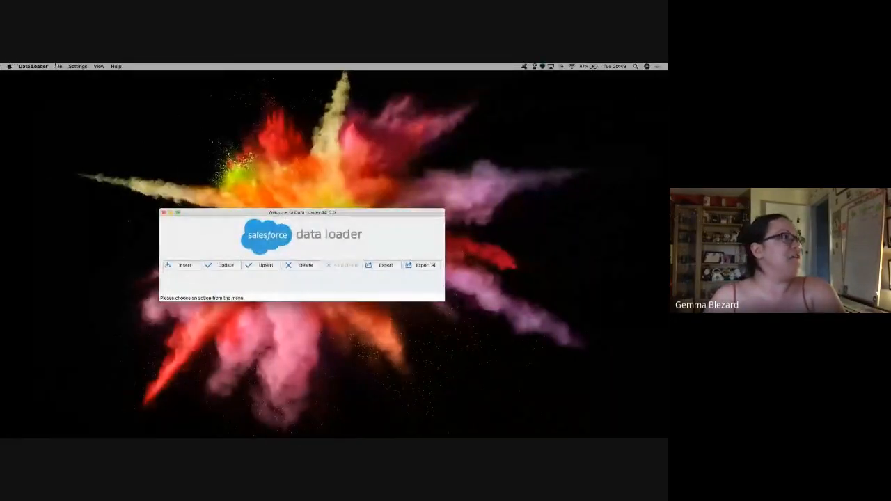
click(77, 66)
click(81, 75)
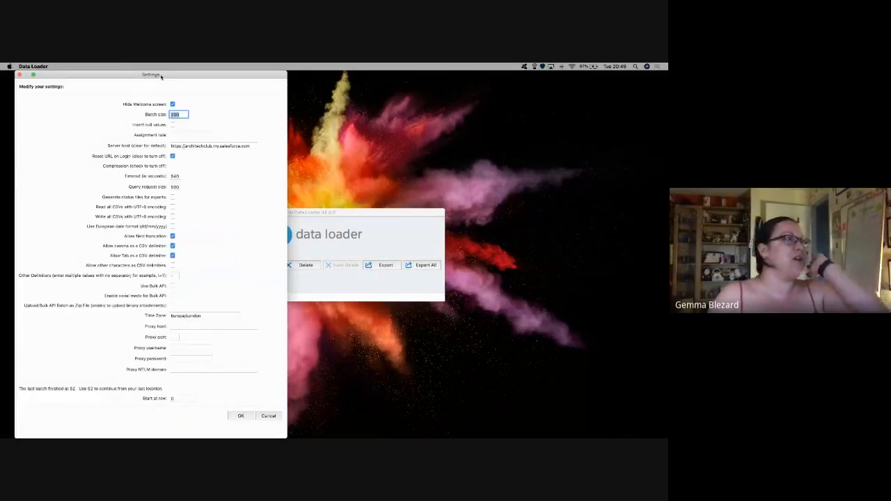
drag(161, 77, 351, 103)
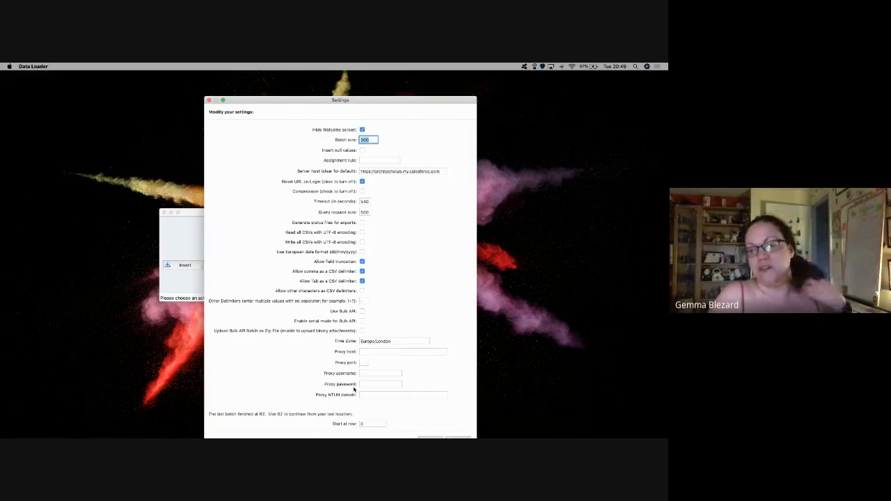
Step: Go through the proxy settings from the proxy port to the proxy NTLM domain
click(363, 363)
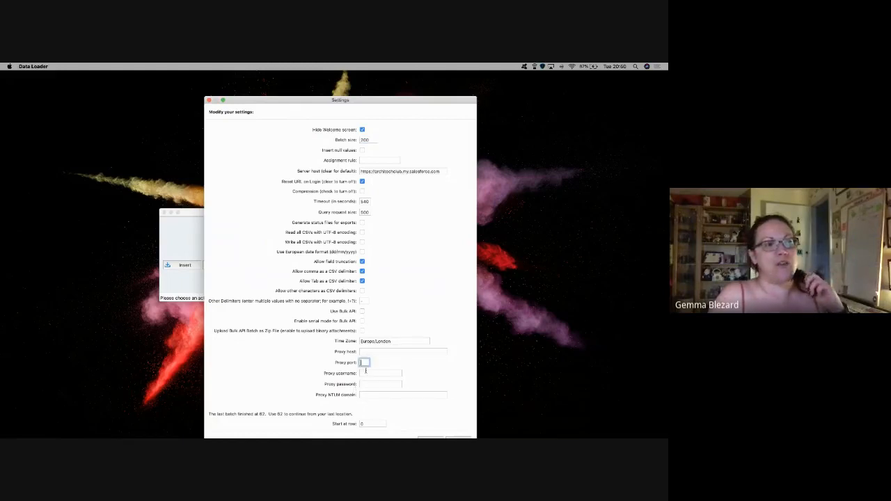
key(Tab)
key(Tab)
key(Tab)
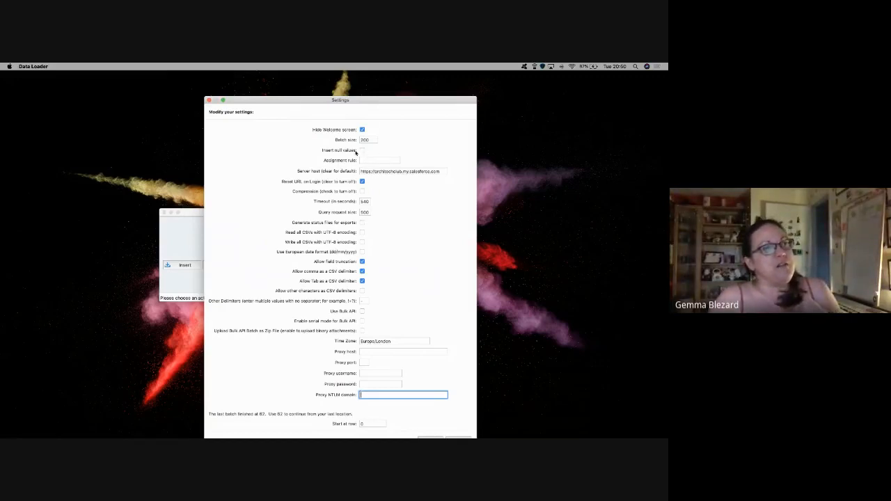
Step: Enable inserting null values in the Data Loader settings and switch back to the Import Data unit in the browser
click(362, 151)
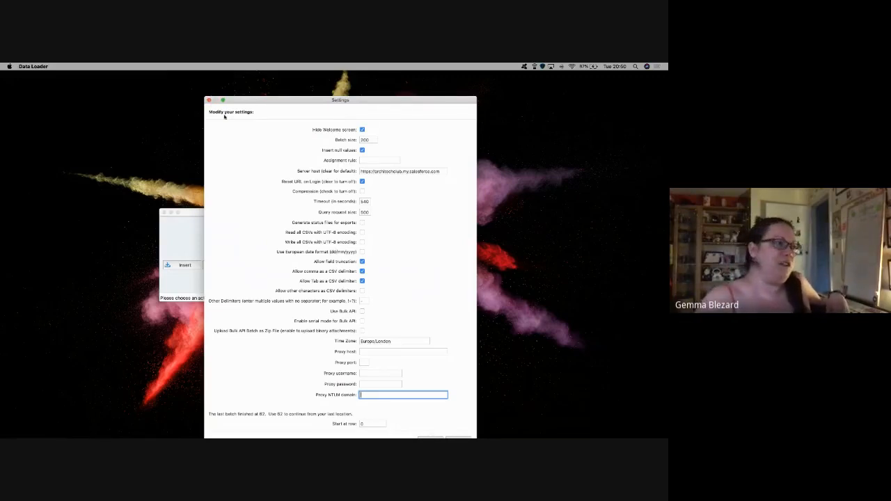
key(ctrl+Right)
key(ctrl+Right)
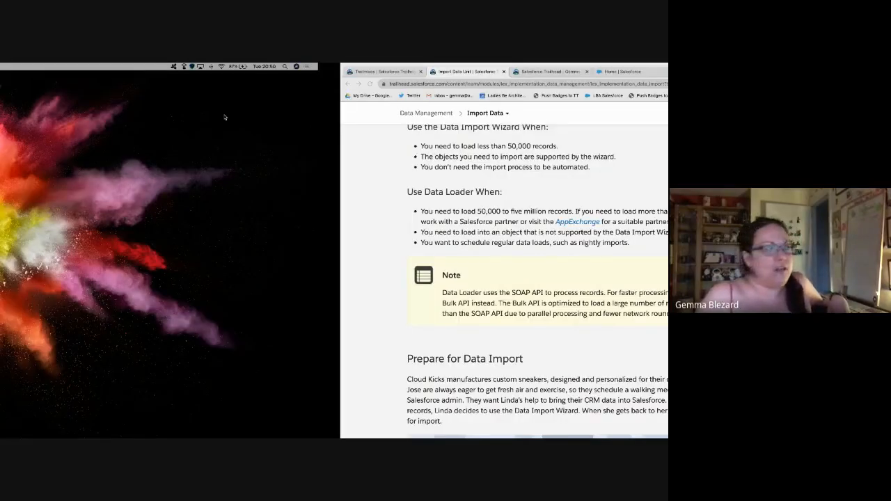
Step: Read through the Prepare for Data Import section down to the list of steps to follow before importing data
scroll(134, 317, down, 5)
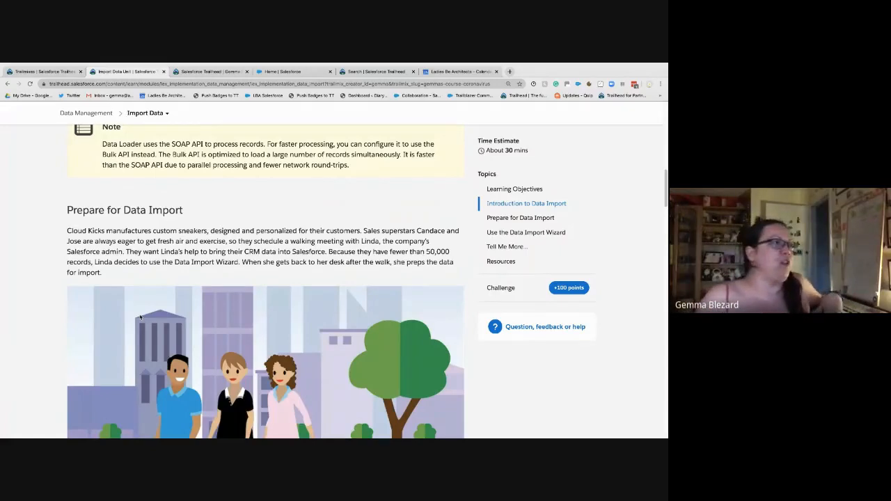
scroll(76, 228, down, 2)
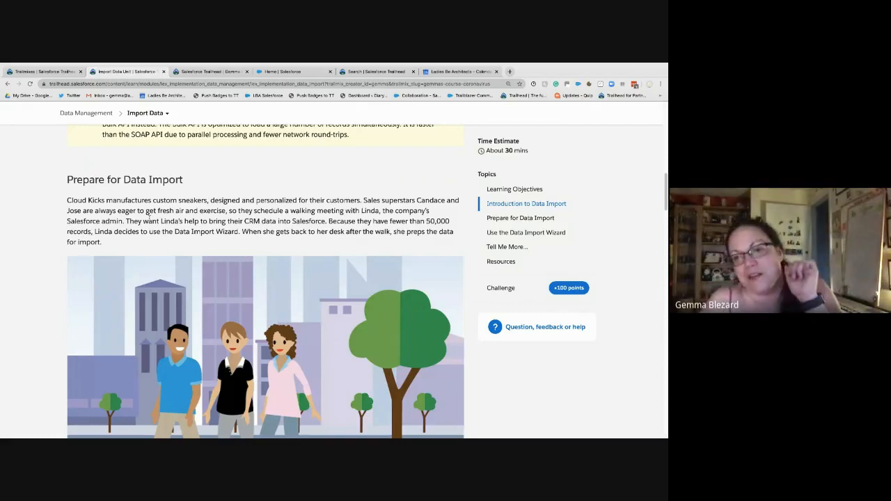
scroll(171, 220, down, 2)
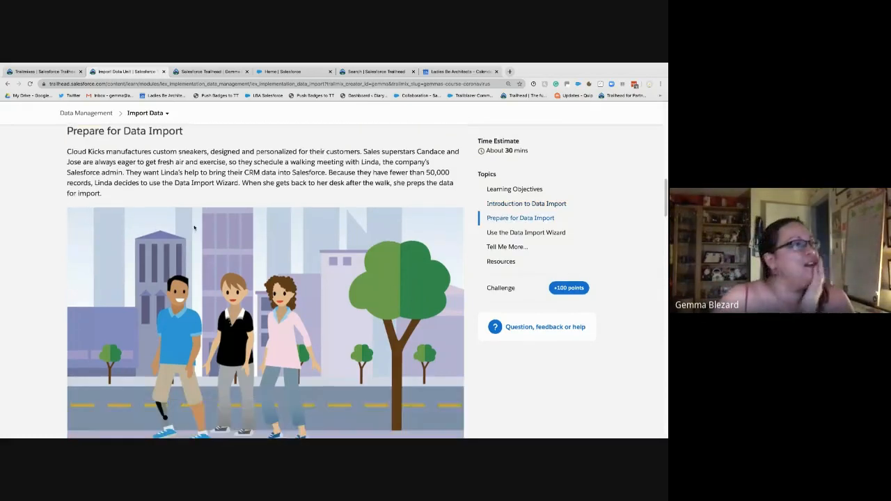
scroll(248, 242, down, 1)
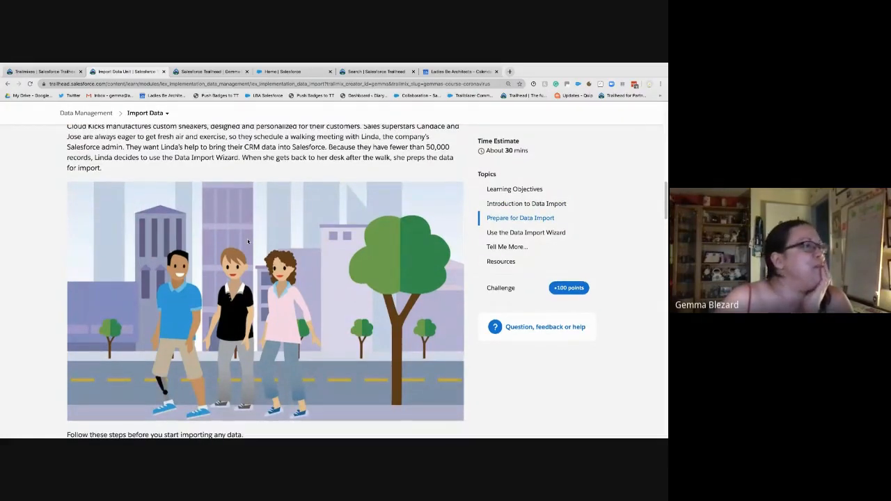
scroll(247, 242, down, 3)
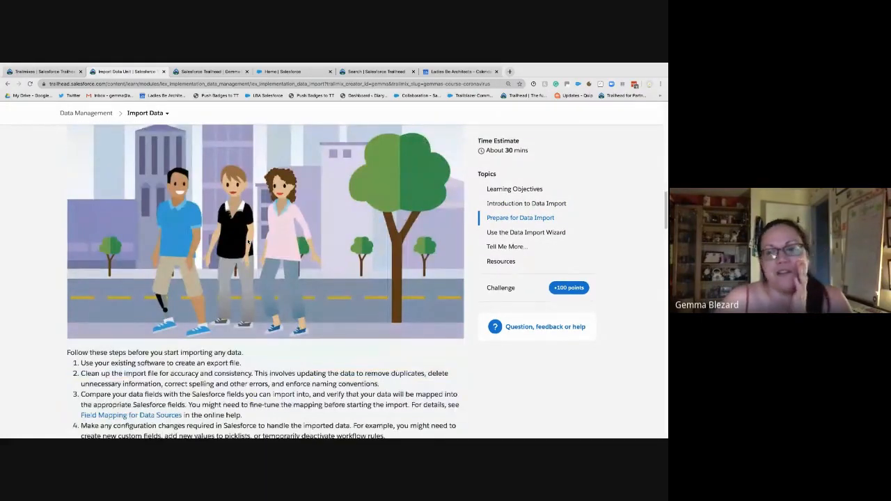
scroll(249, 242, down, 1)
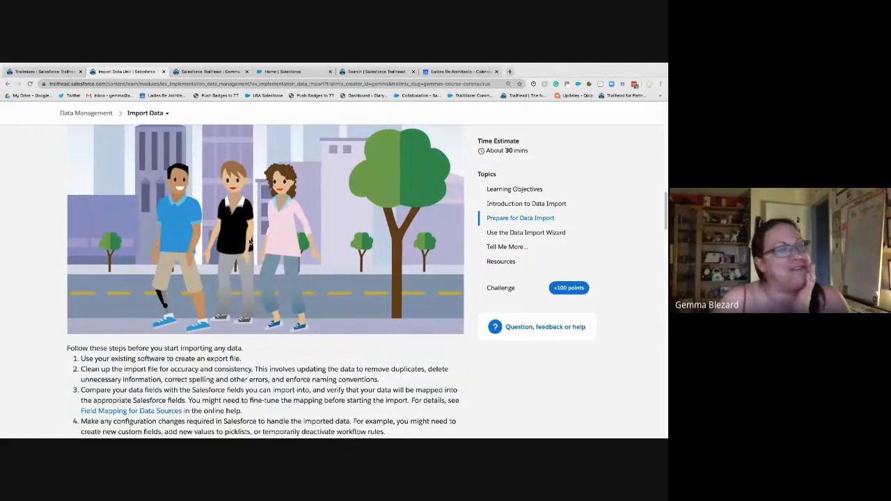
scroll(250, 242, down, 3)
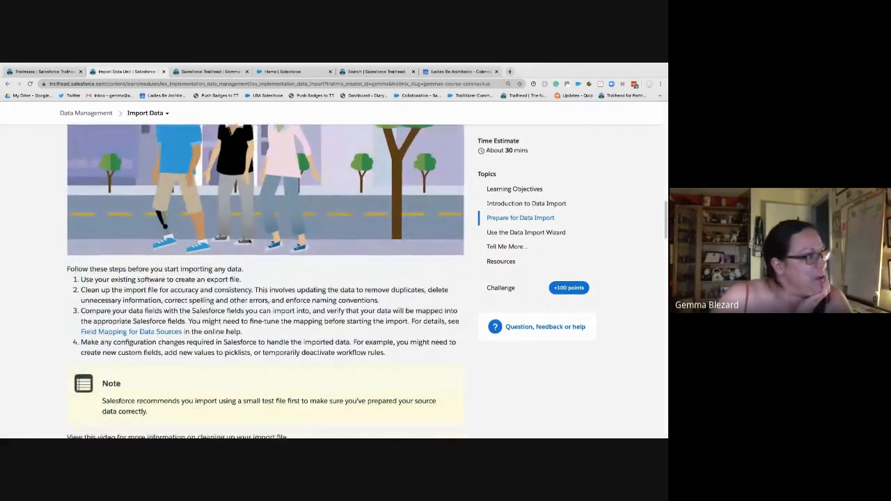
scroll(249, 242, down, 1)
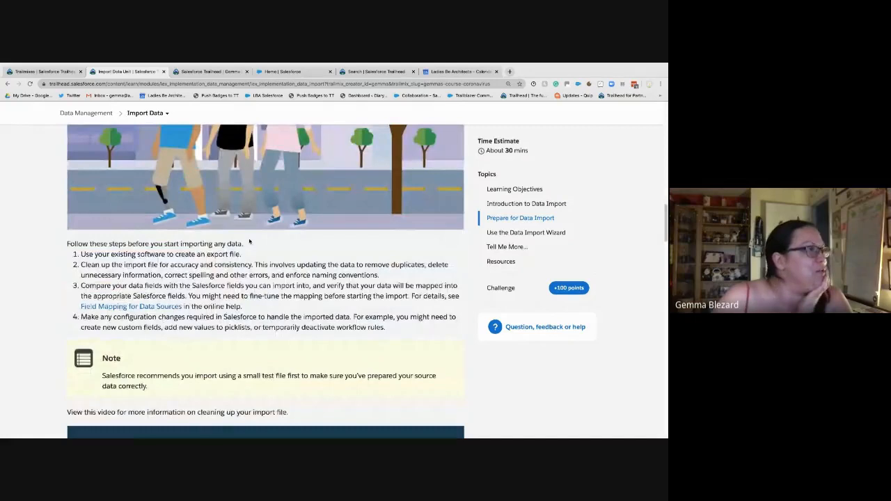
Step: Highlight the first preparation step about using existing software to create an export file
scroll(249, 241, down, 1)
drag(86, 250, 241, 249)
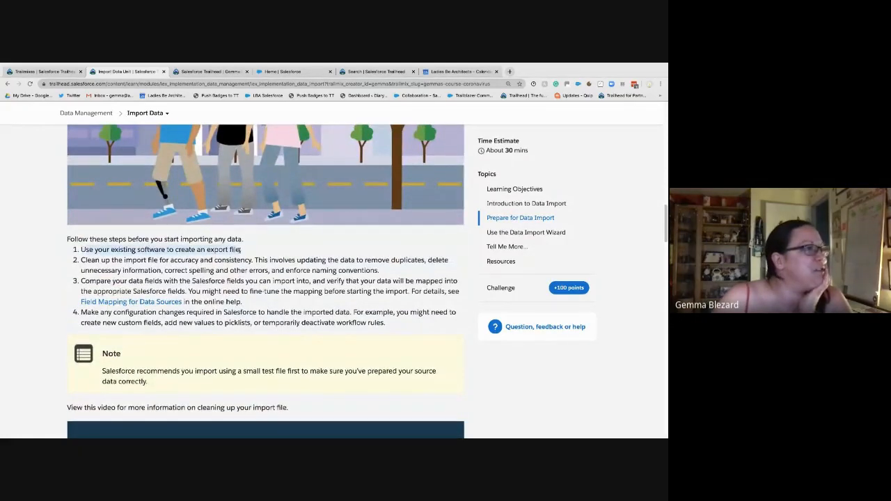
click(254, 248)
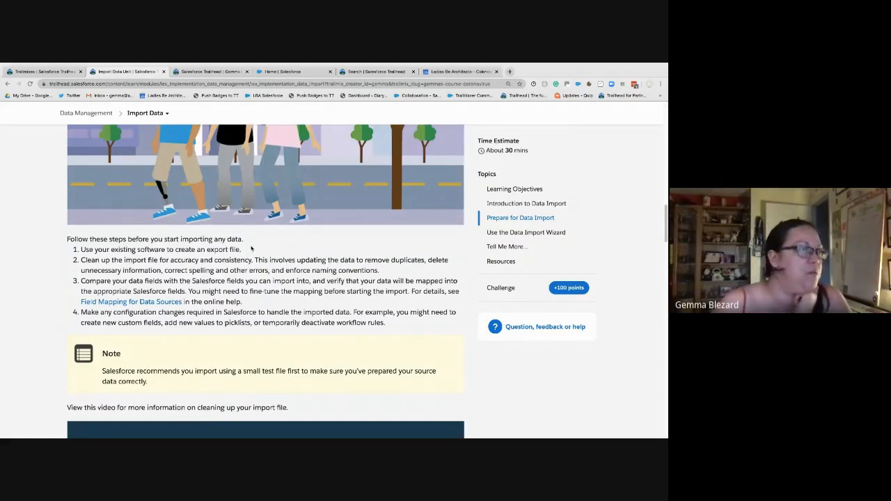
drag(252, 249, 81, 249)
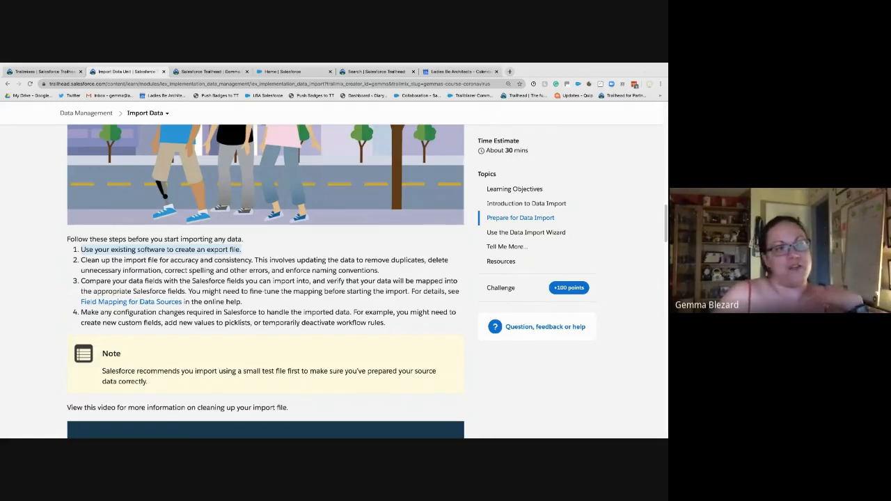
click(159, 261)
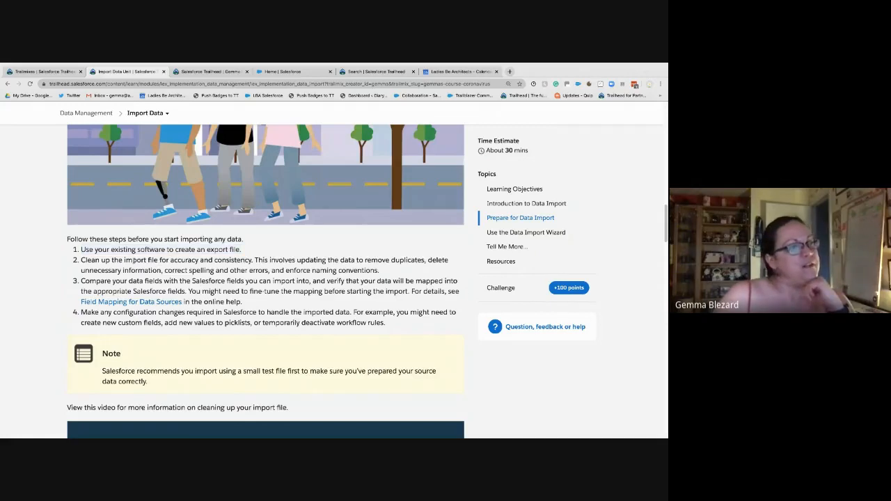
Step: Highlight the parts of the second preparation step on removing duplicates, deleting unnecessary information and correcting spelling and other errors
drag(98, 260, 461, 258)
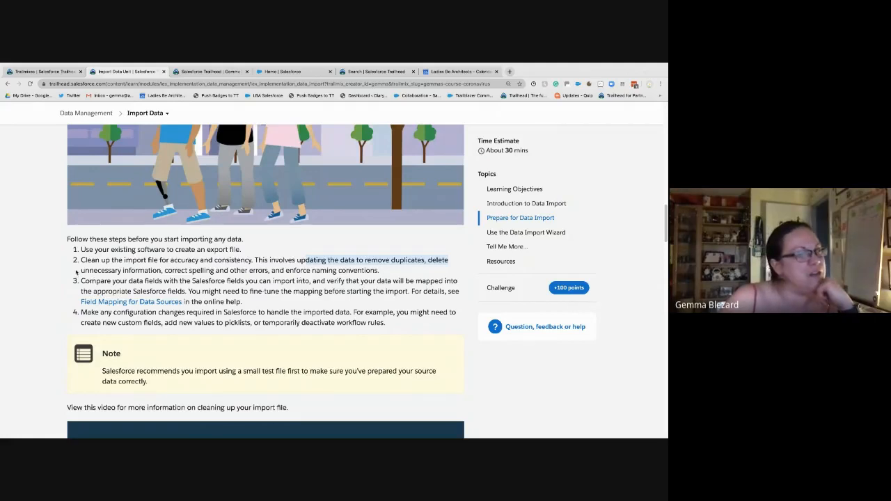
drag(80, 271, 268, 270)
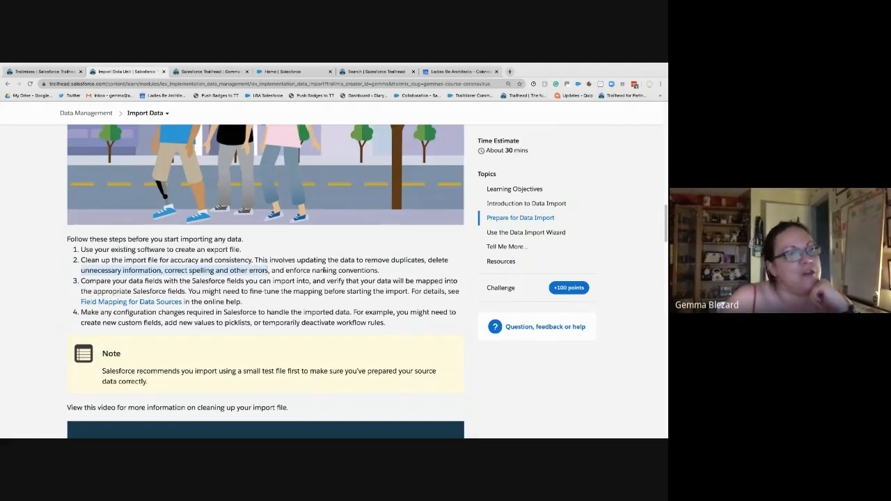
click(323, 270)
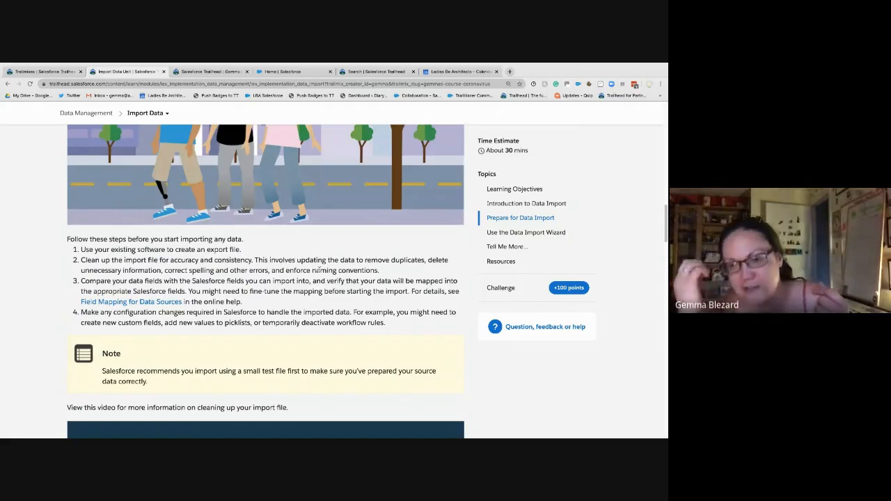
Step: Switch to the Finder window of the Production folder, move it over the Data Loader settings and enlarge it
key(ctrl+Left)
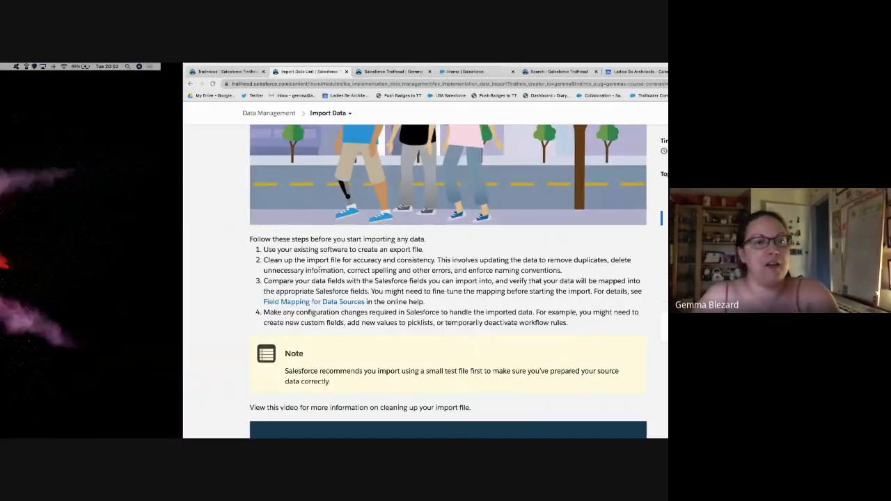
key(ctrl+Right)
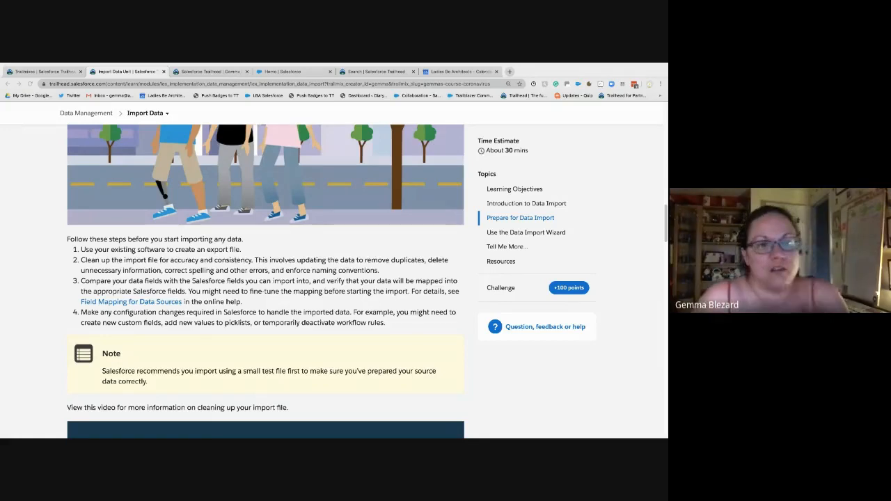
key(ctrl+Up)
drag(436, 173, 279, 178)
drag(50, 221, 349, 183)
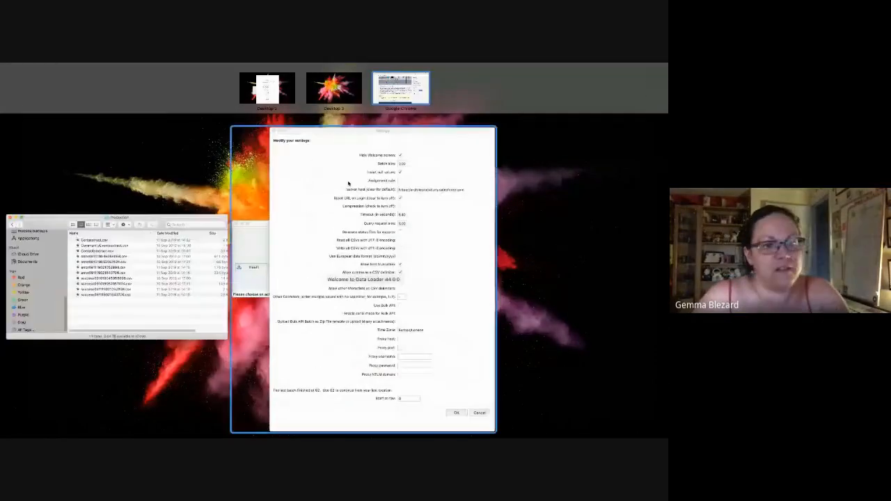
click(89, 211)
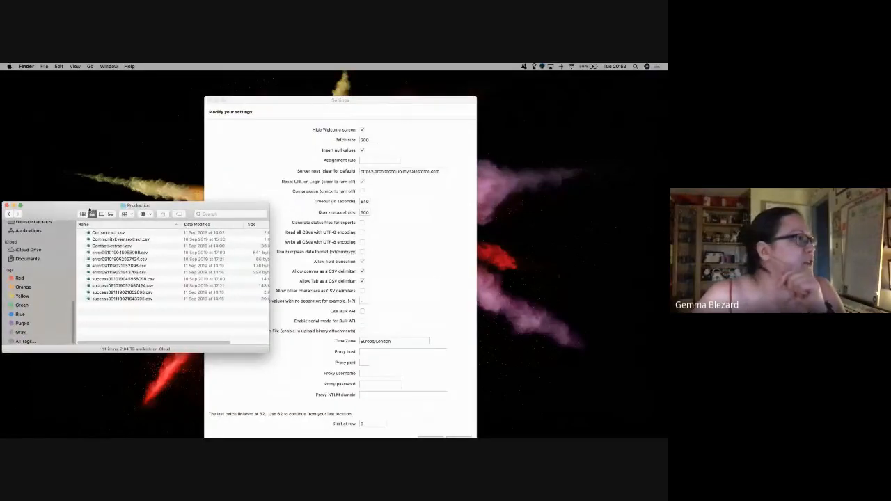
drag(89, 211, 365, 151)
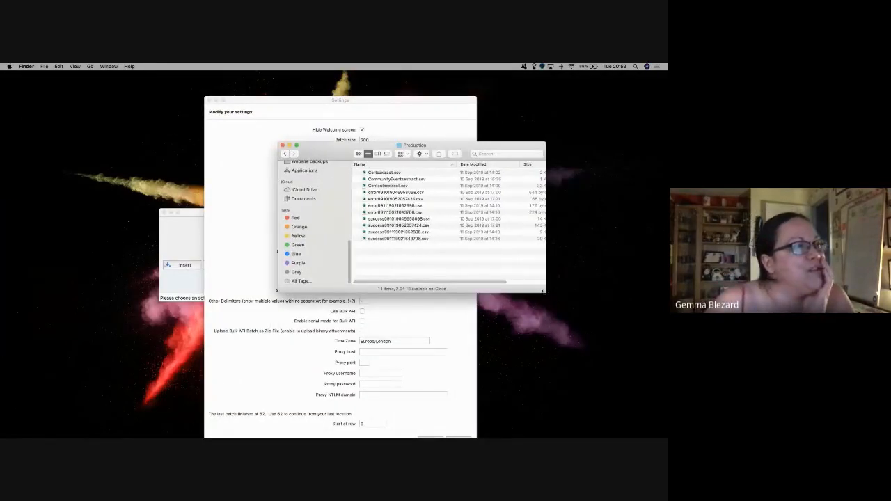
drag(544, 293, 631, 365)
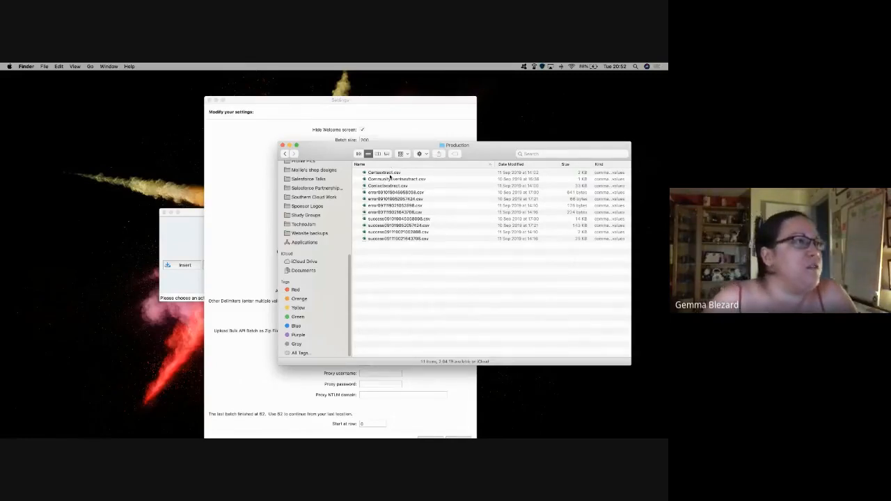
Step: Go through the extract CSV files and the error CSV files in the Production folder
click(391, 175)
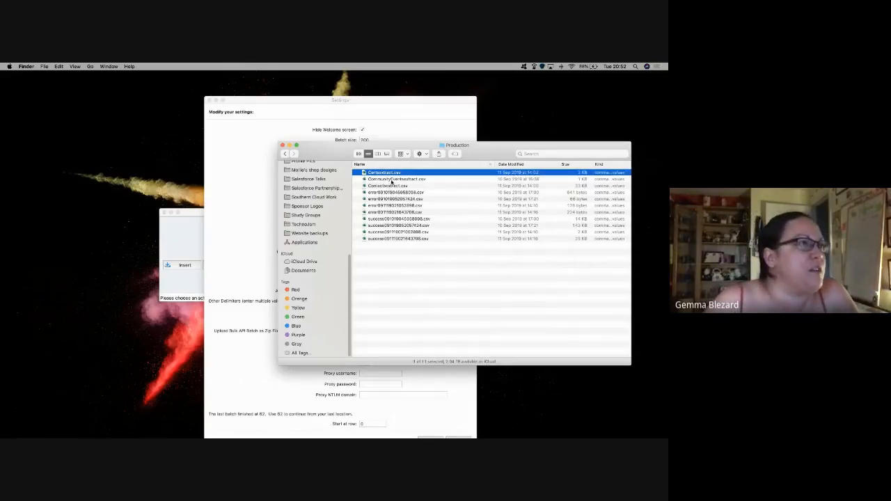
click(400, 186)
click(415, 194)
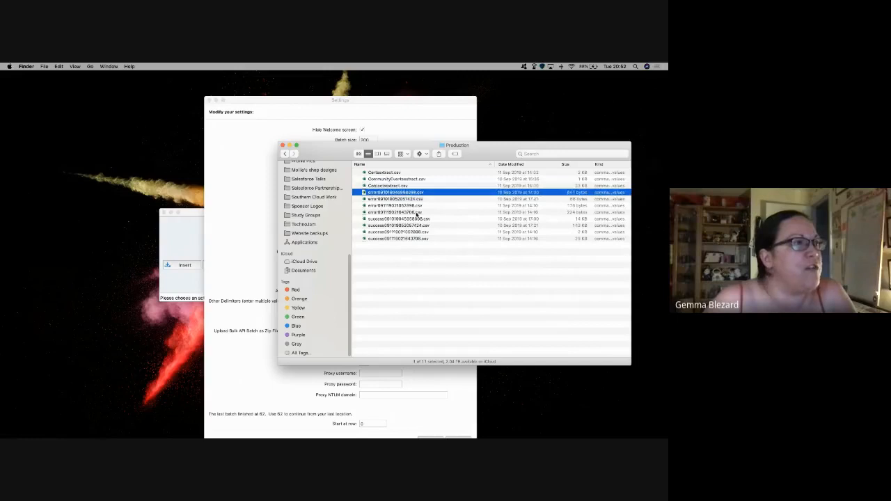
click(417, 214)
click(416, 193)
click(421, 212)
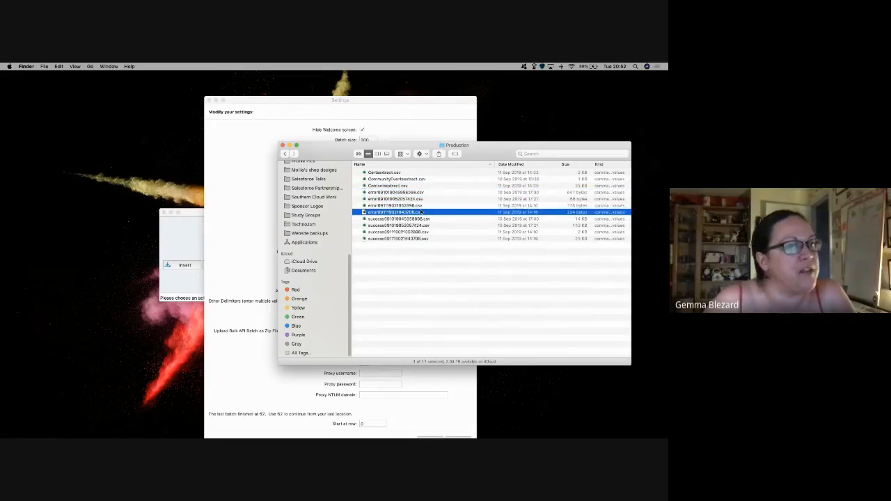
Step: Go through the success CSV files in the Production folder
click(420, 220)
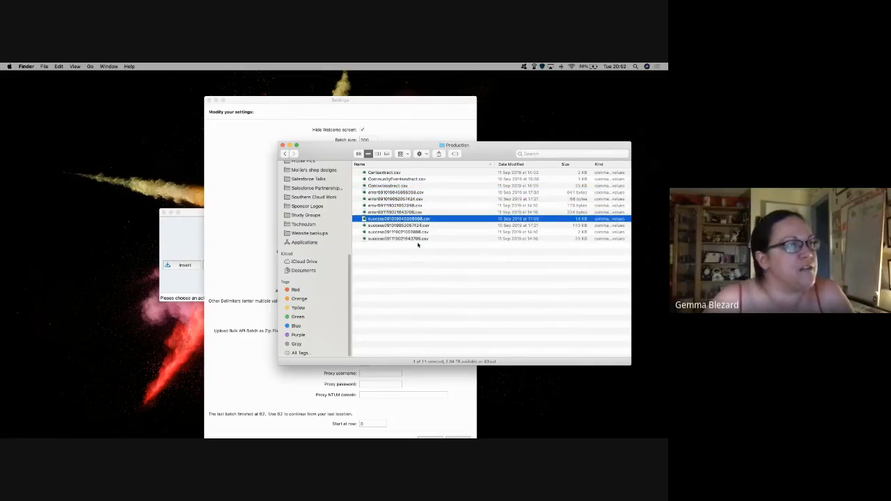
click(418, 239)
click(418, 226)
click(417, 219)
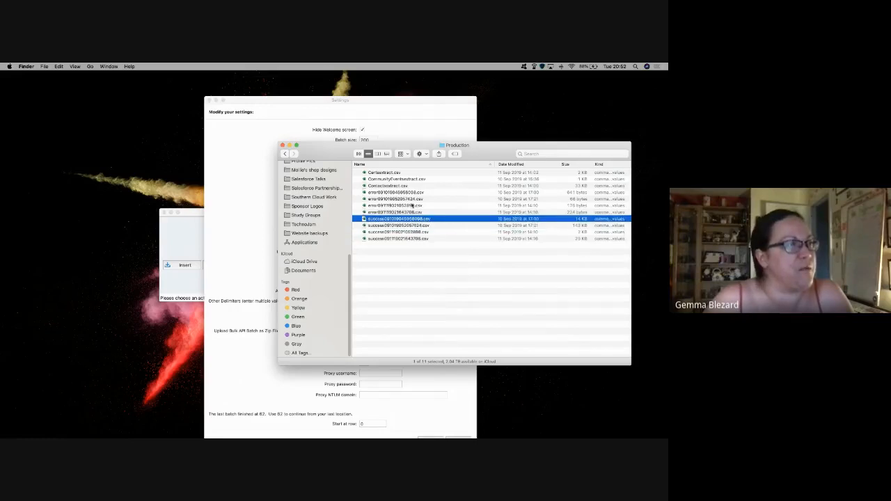
double_click(411, 193)
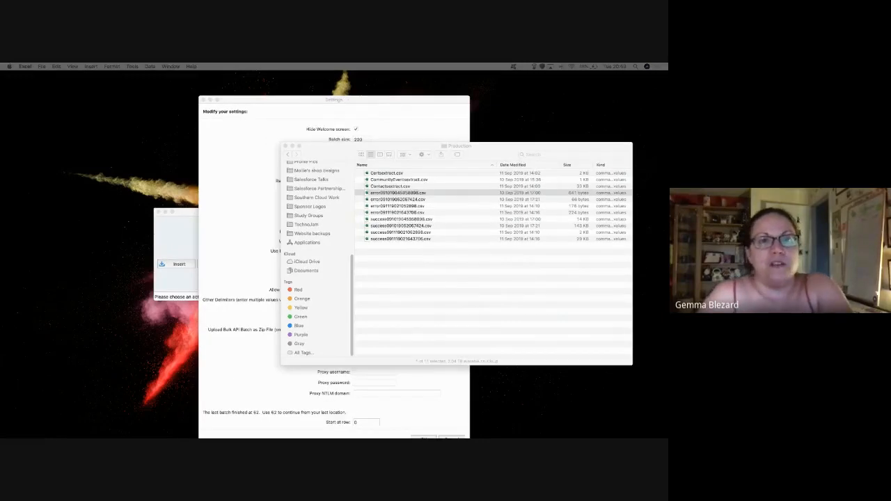
key(ctrl+Up)
drag(327, 66, 344, 185)
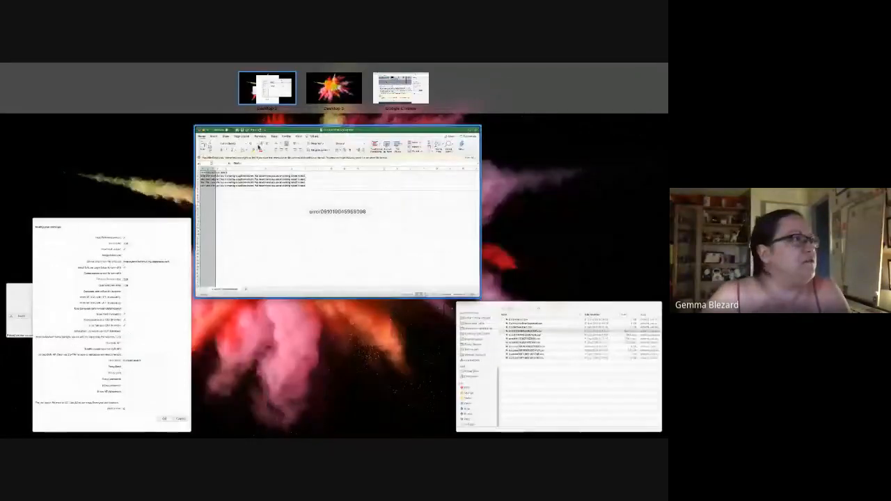
click(257, 148)
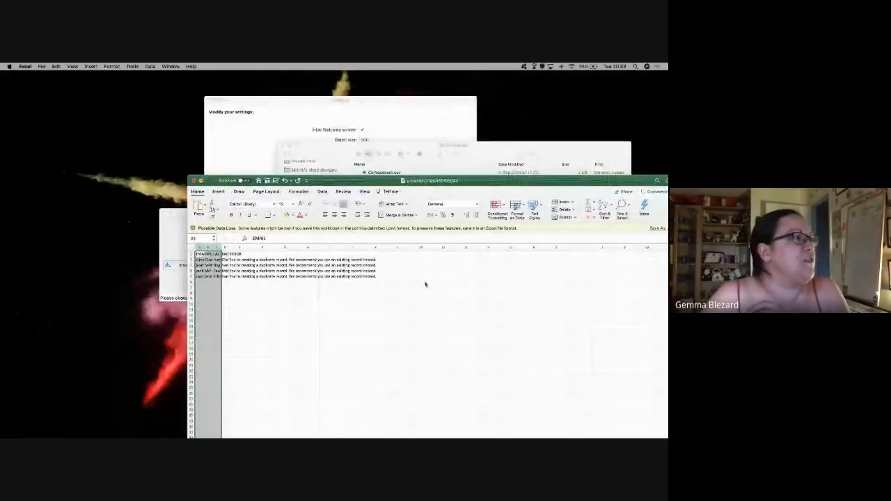
click(208, 181)
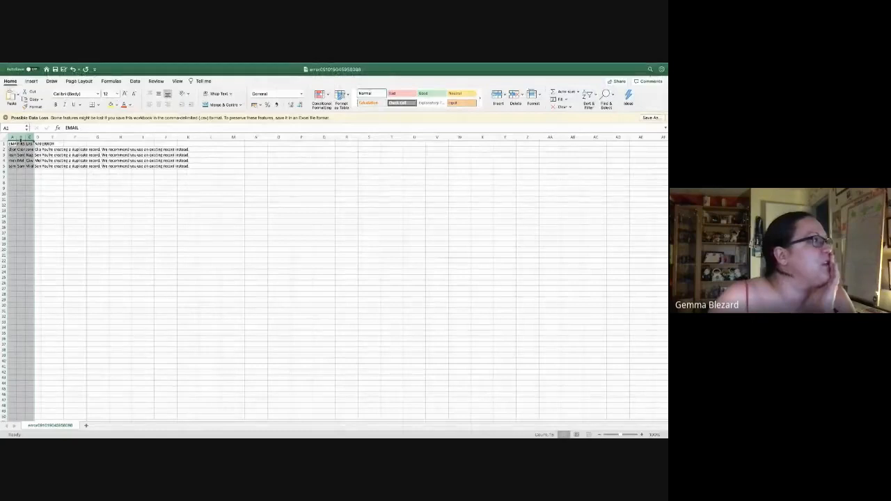
Step: Set the font size of the whole sheet to 20 and select the messages in rows 2 to 5 of the ERROR column
click(4, 137)
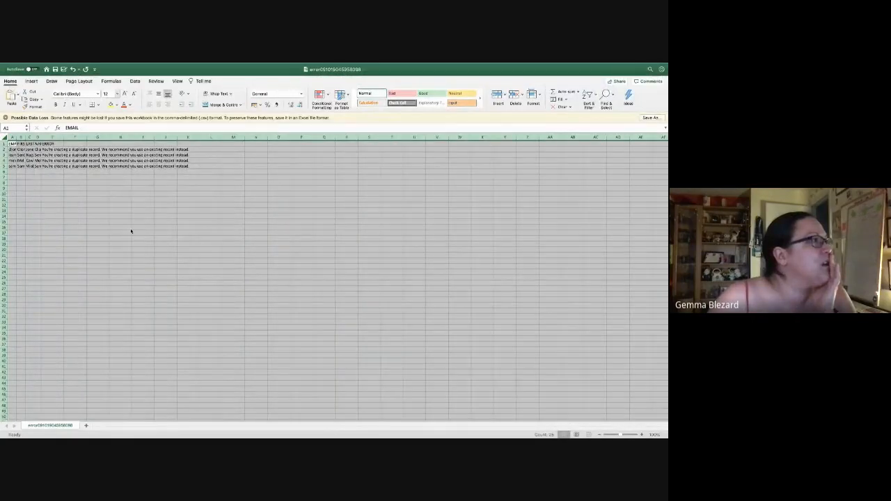
click(118, 94)
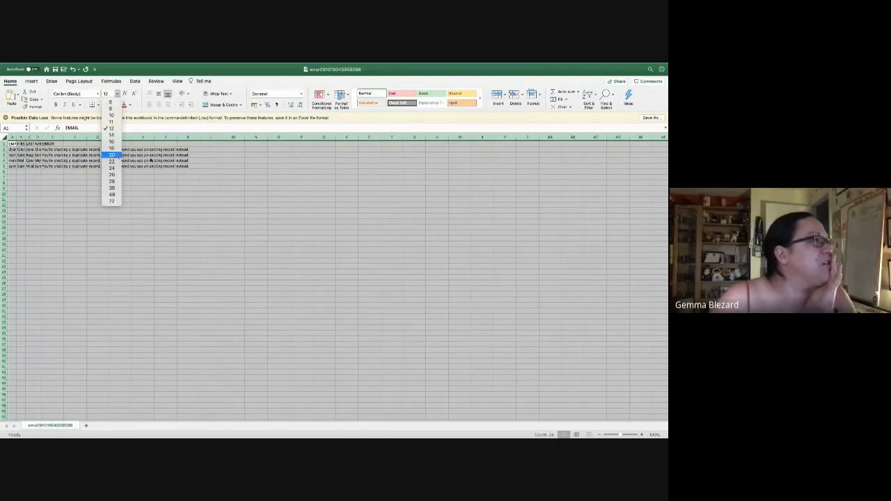
click(112, 155)
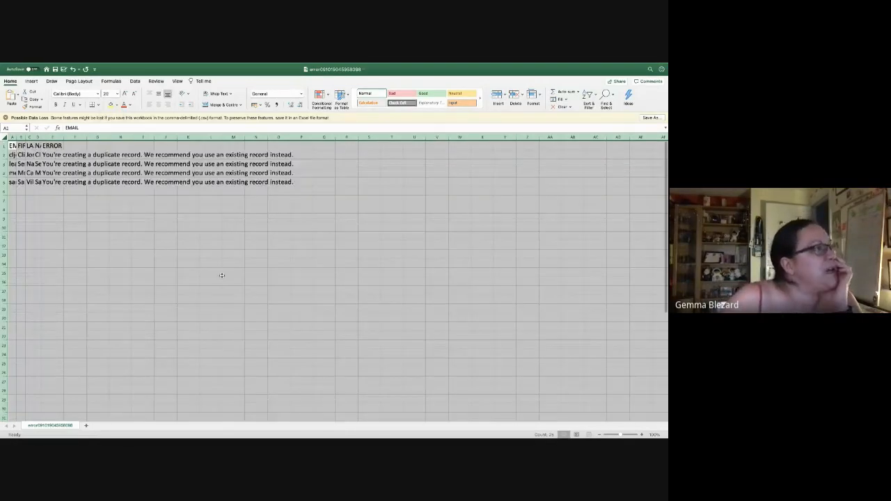
click(106, 227)
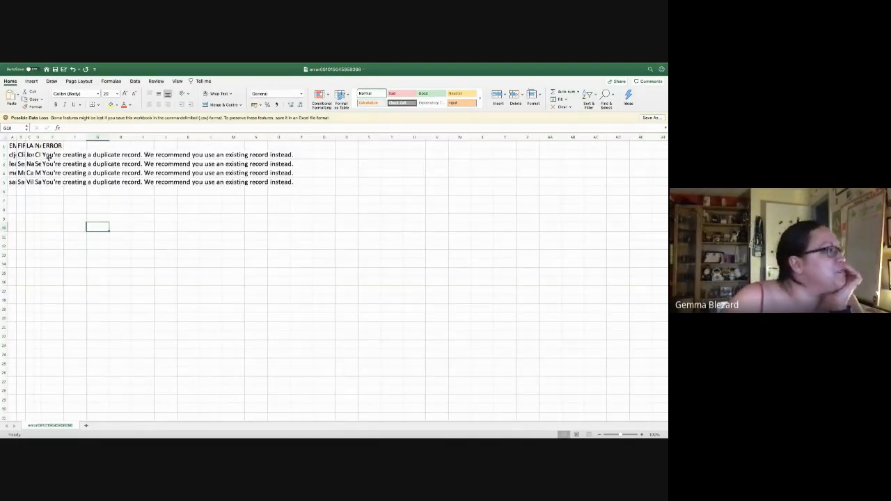
drag(50, 155, 52, 181)
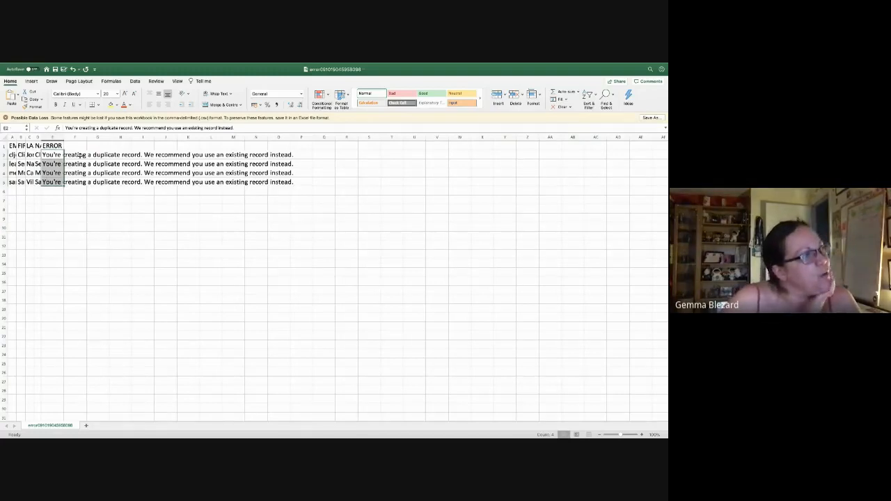
Step: Select the messages in rows 2 to 5 of the ERROR column again, and close the error workbook
click(72, 189)
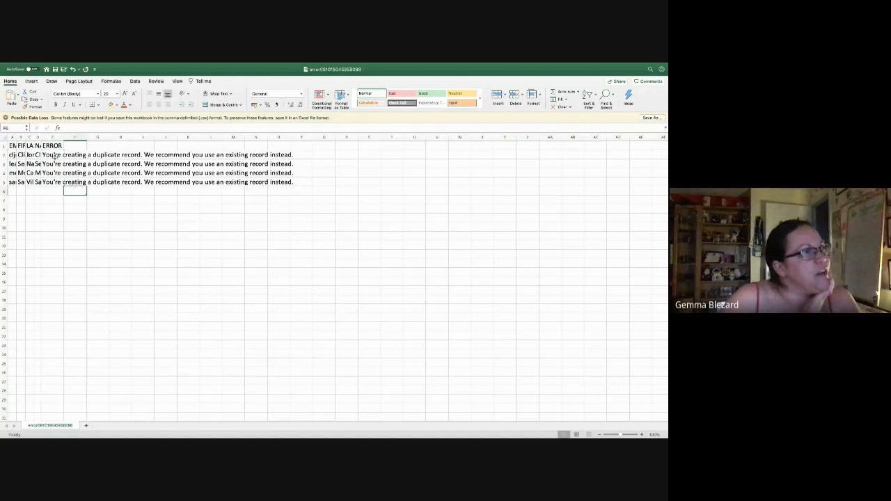
click(55, 154)
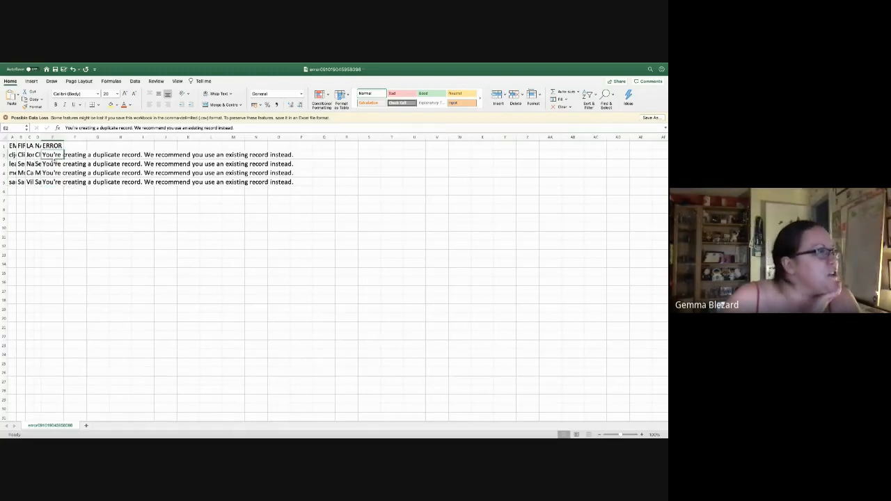
click(45, 181)
drag(44, 179, 49, 155)
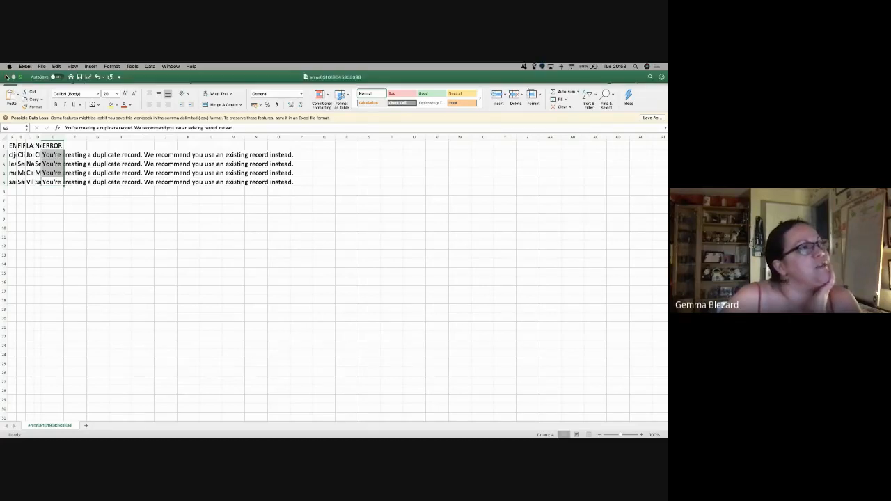
click(7, 78)
click(325, 112)
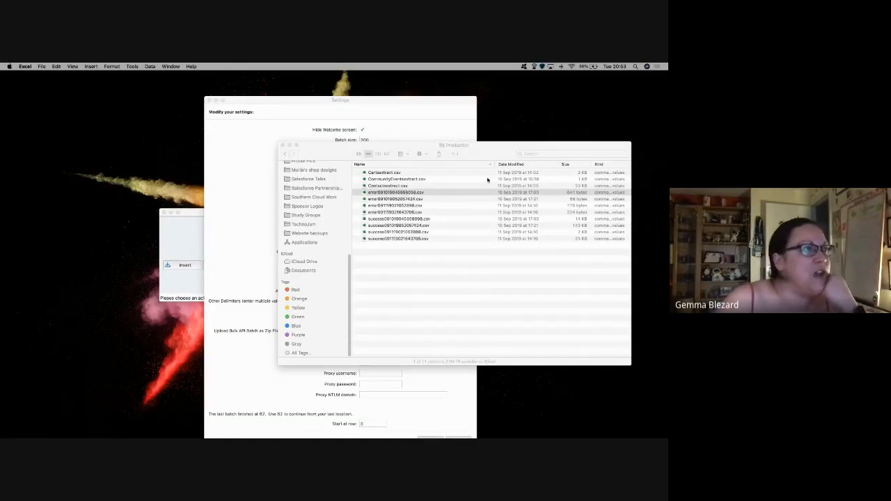
click(404, 193)
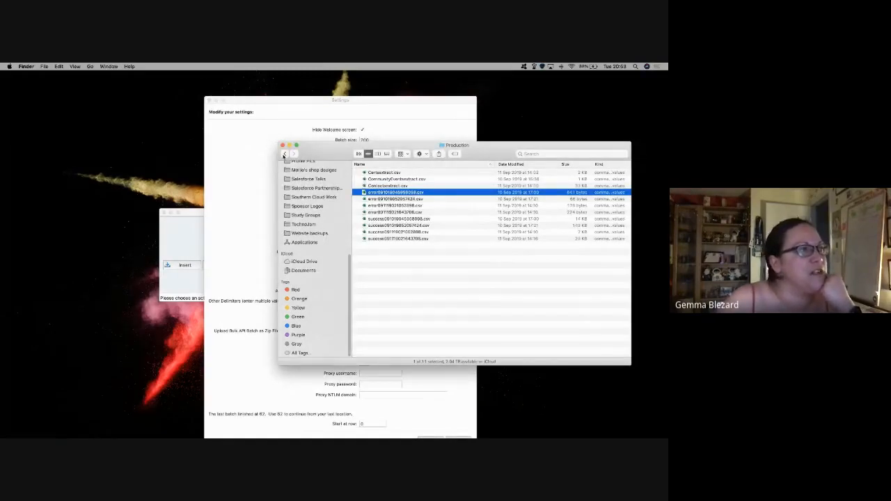
Step: Search iCloud Drive for "load", open the Data Load folder to check it, and return to the search results
click(284, 154)
click(285, 154)
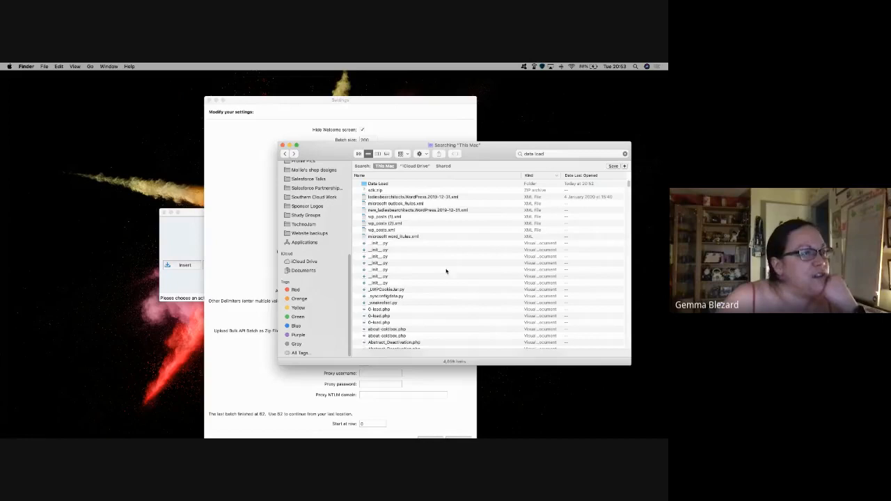
scroll(447, 271, down, 15)
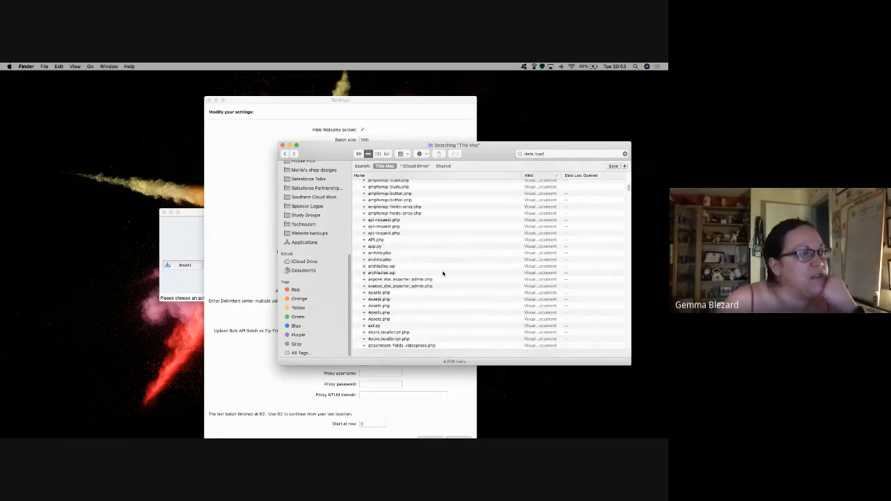
scroll(443, 273, down, 5)
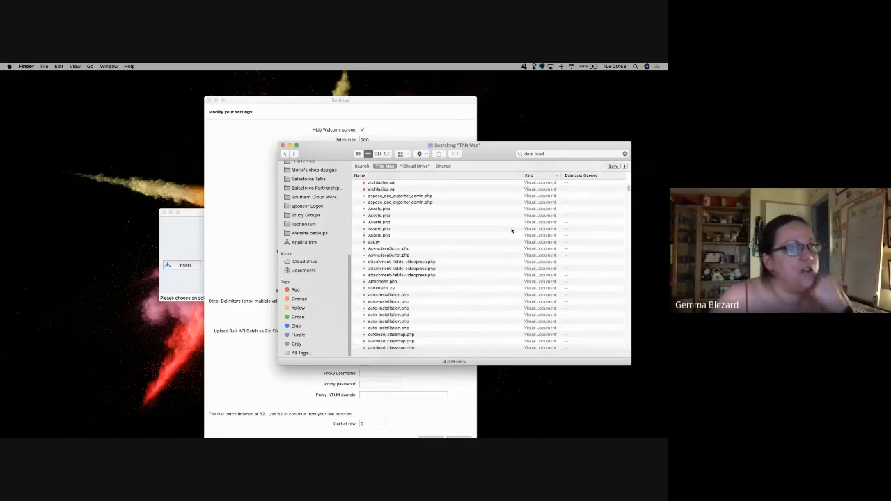
click(510, 153)
text(lo)
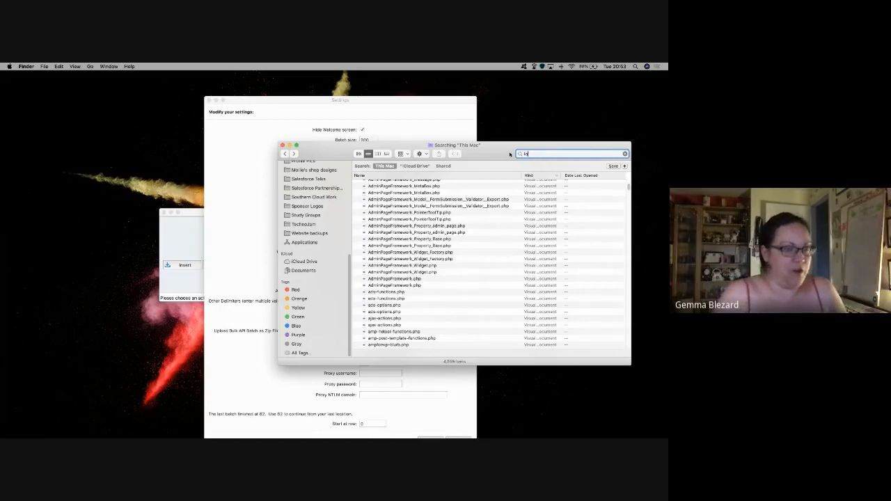
text(ad)
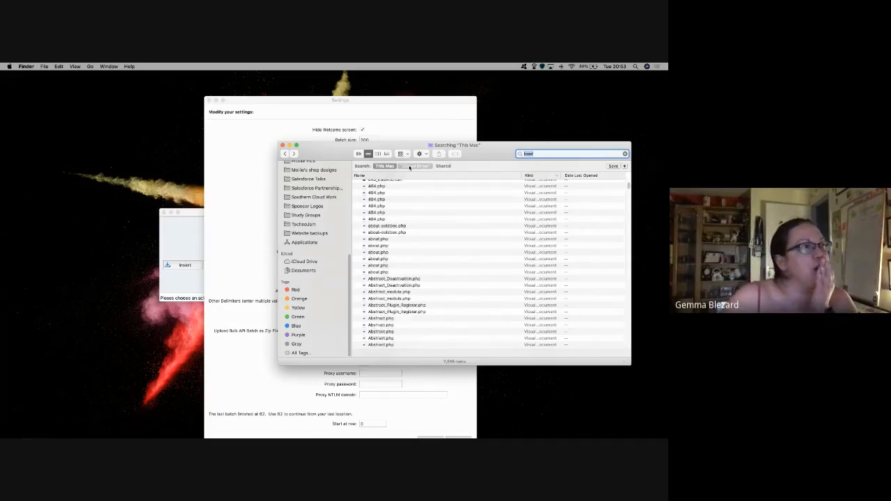
click(412, 166)
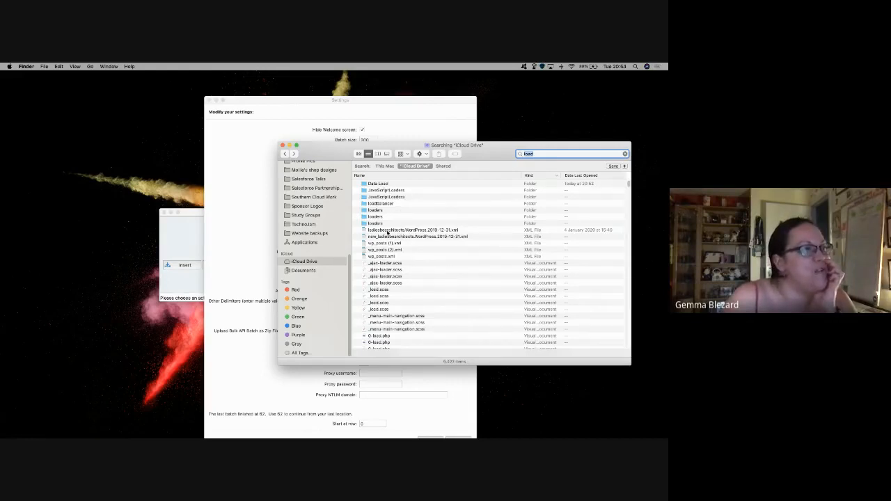
double_click(393, 184)
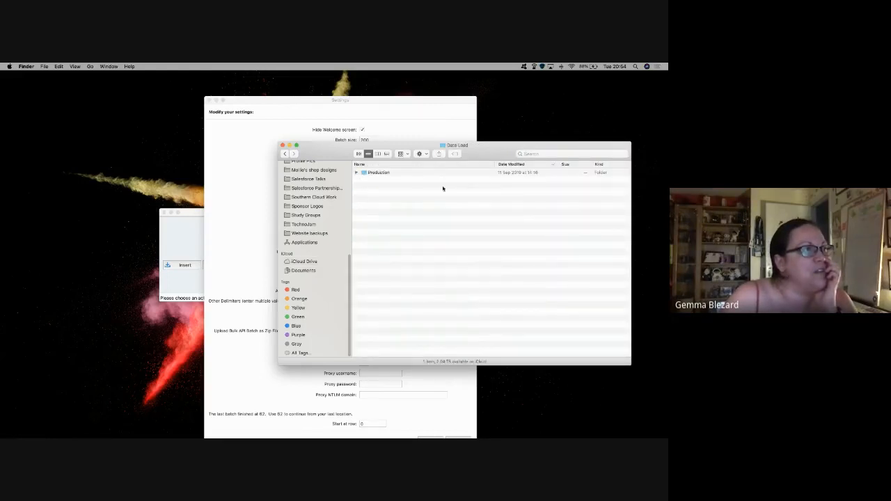
click(286, 153)
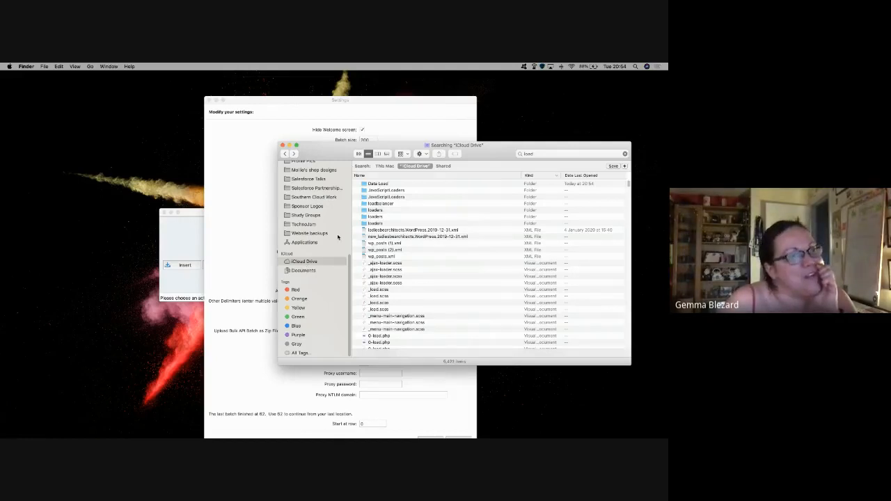
Step: Open the Production folder inside Ladies Be Architects > Org > Data Load
scroll(337, 237, up, 3)
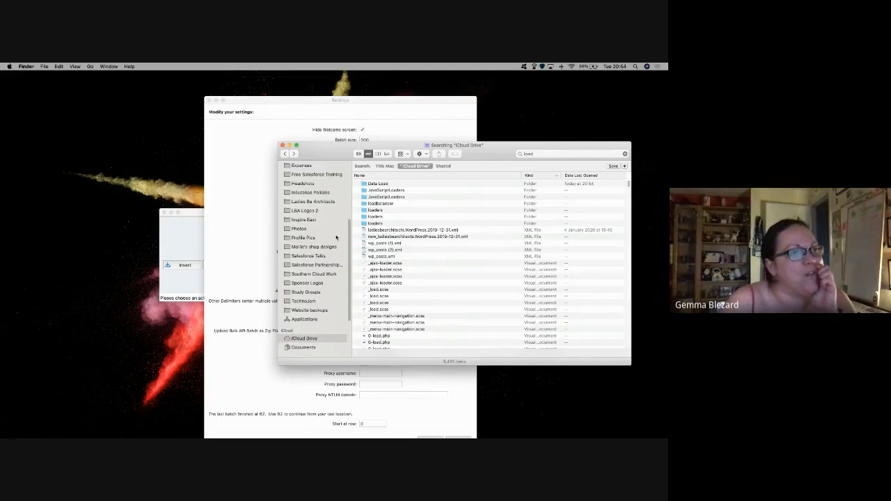
scroll(336, 238, down, 1)
click(313, 196)
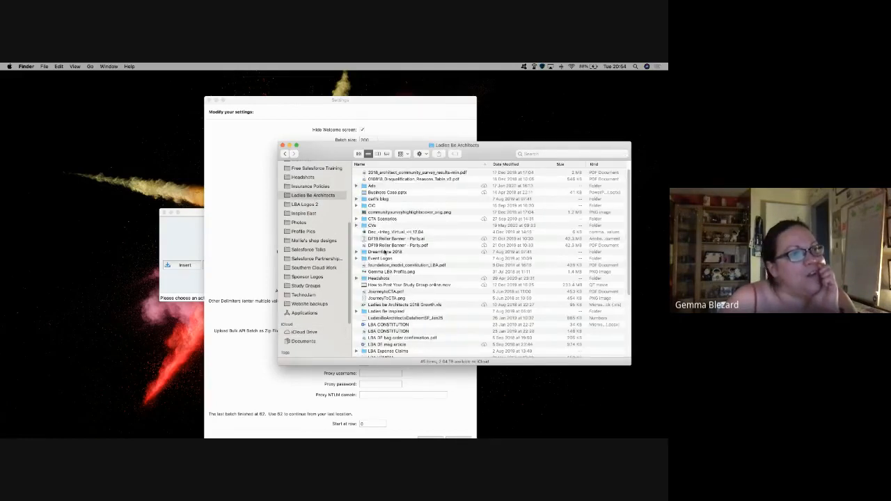
scroll(387, 279, down, 5)
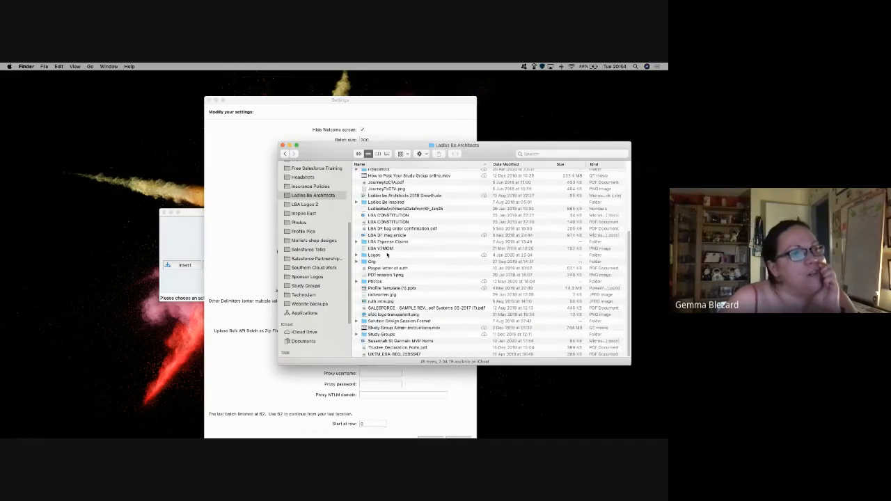
double_click(376, 262)
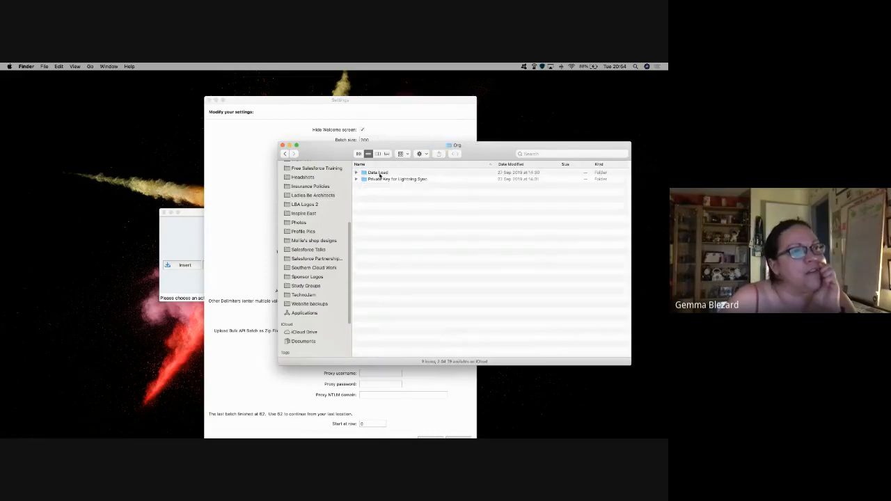
double_click(379, 173)
double_click(379, 172)
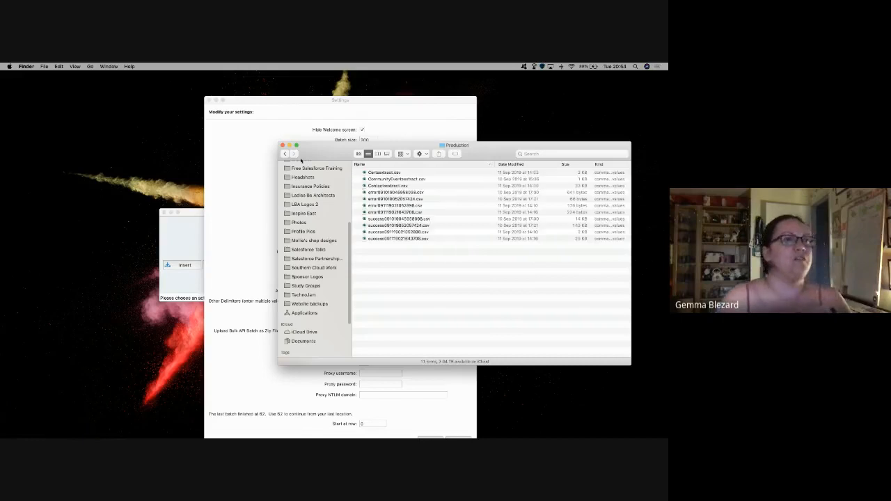
Step: Open the Certsextract CSV file in Excel and set the font size of columns A and B to 22
double_click(381, 172)
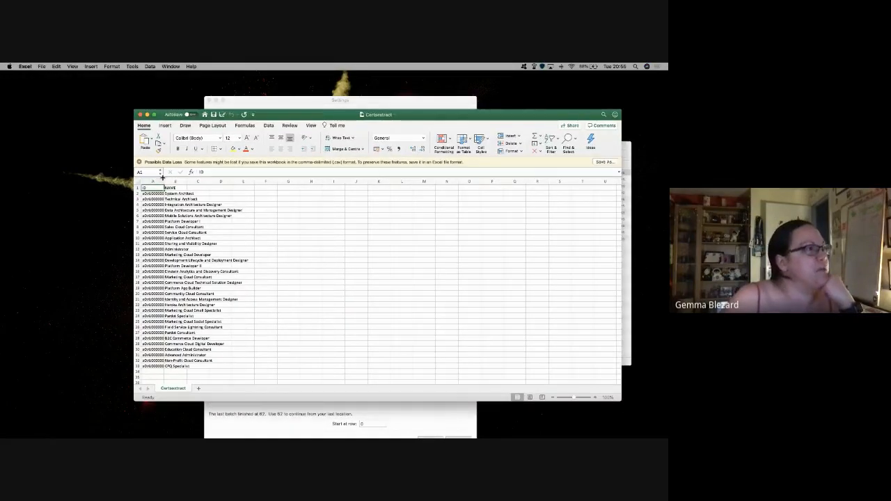
double_click(162, 177)
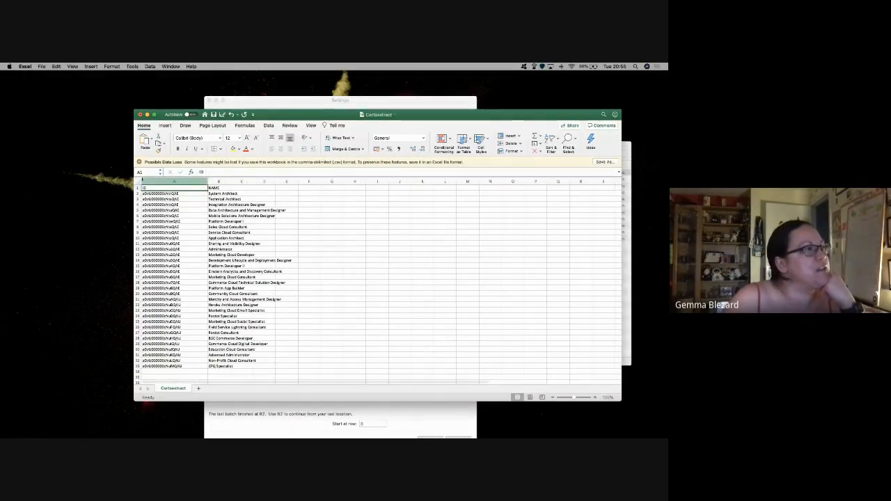
drag(142, 181, 222, 181)
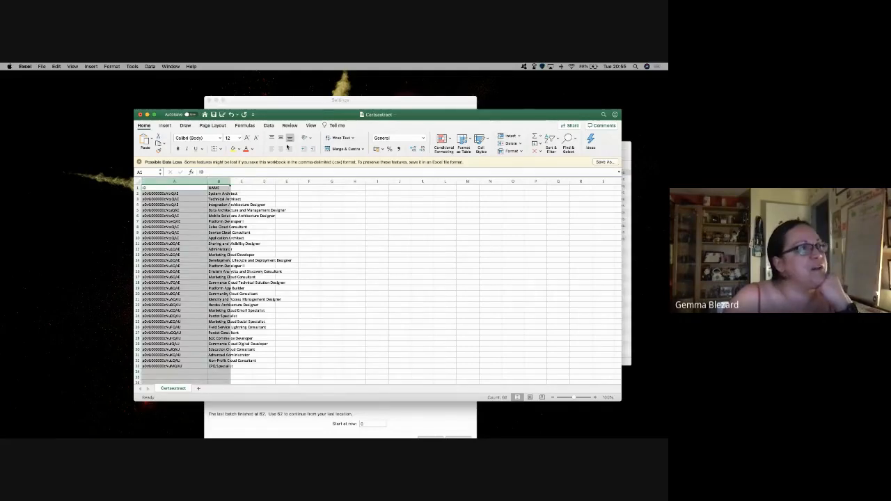
click(239, 138)
click(236, 205)
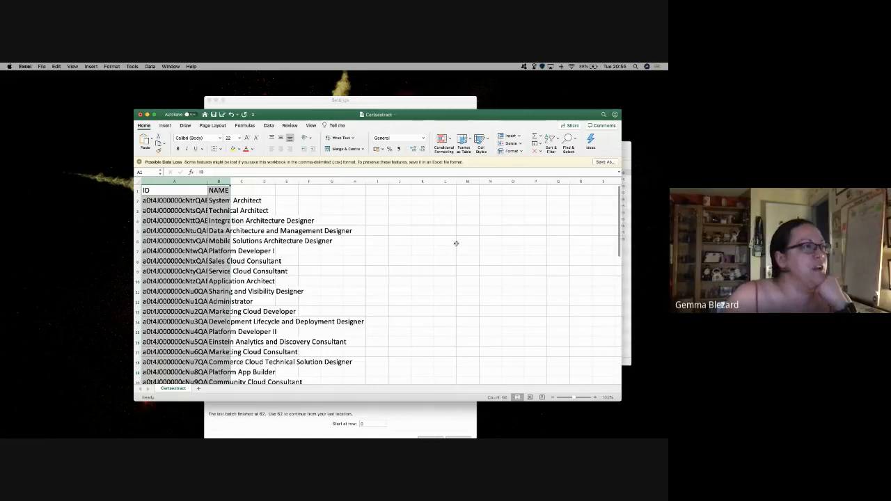
Step: Widen the ID and NAME columns to fit their text, and select the System Architect record's name and ID cells
click(377, 251)
drag(208, 181, 219, 181)
drag(241, 182, 407, 191)
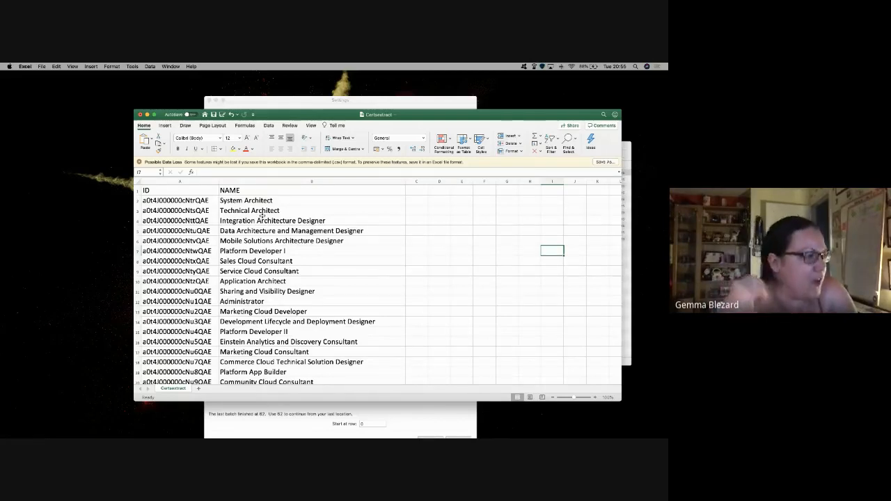
click(252, 198)
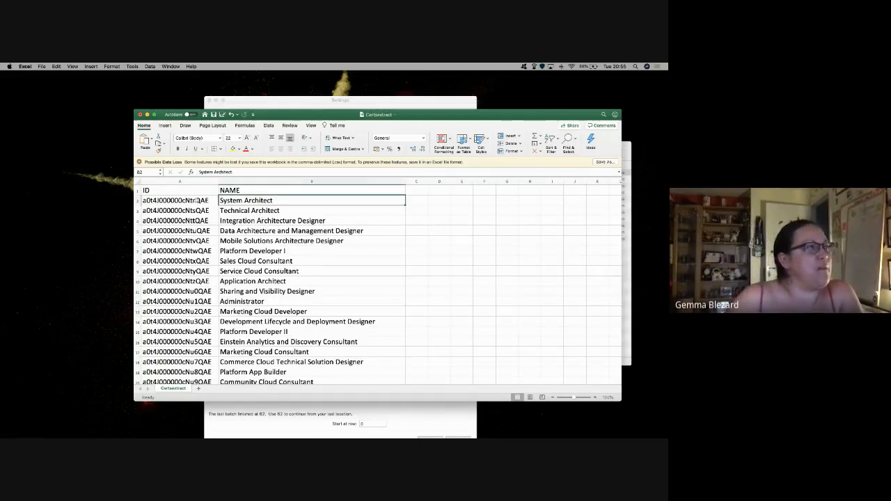
key(Left)
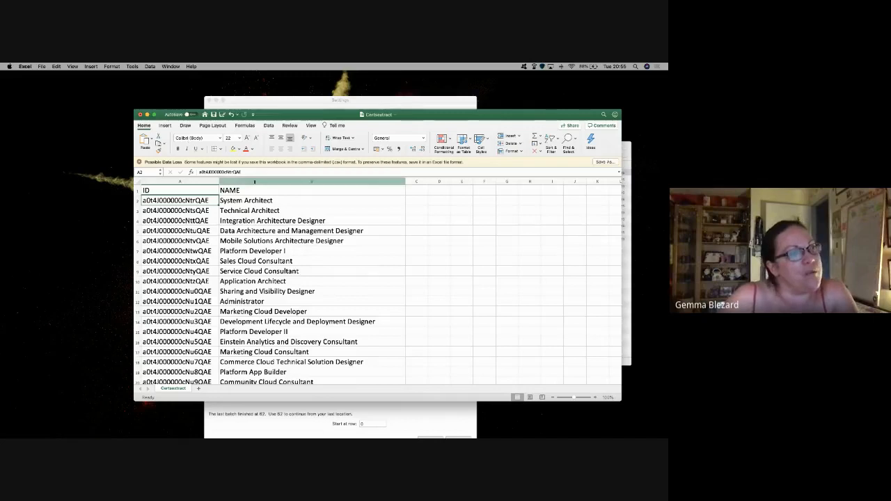
Step: Copy the ID column, insert the copy as column C beside NAME, and select columns B and C
click(159, 182)
right_click(161, 184)
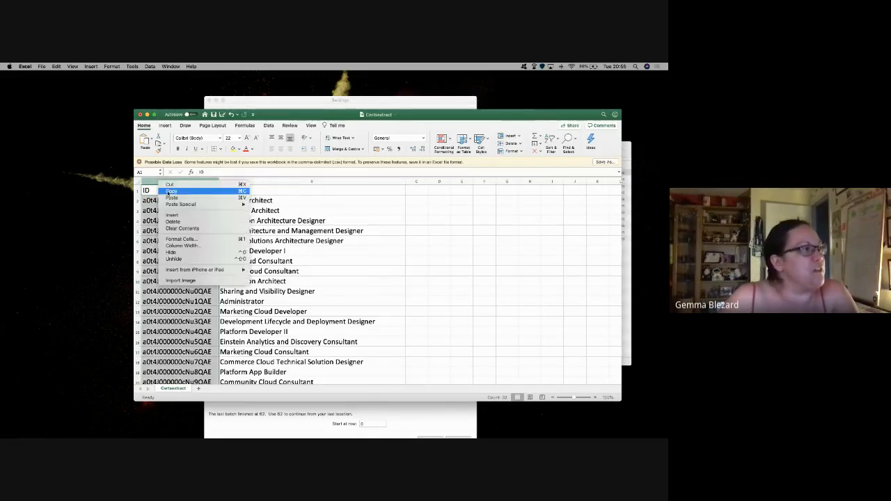
click(171, 191)
click(417, 182)
right_click(419, 183)
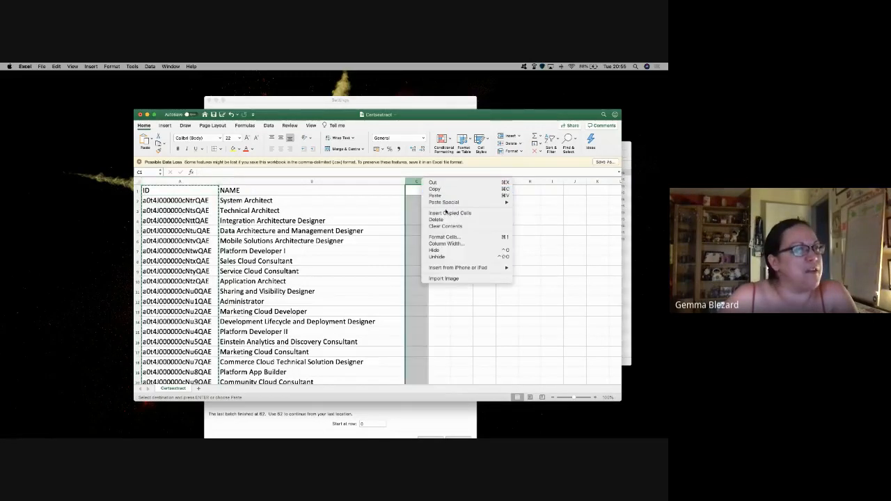
click(446, 213)
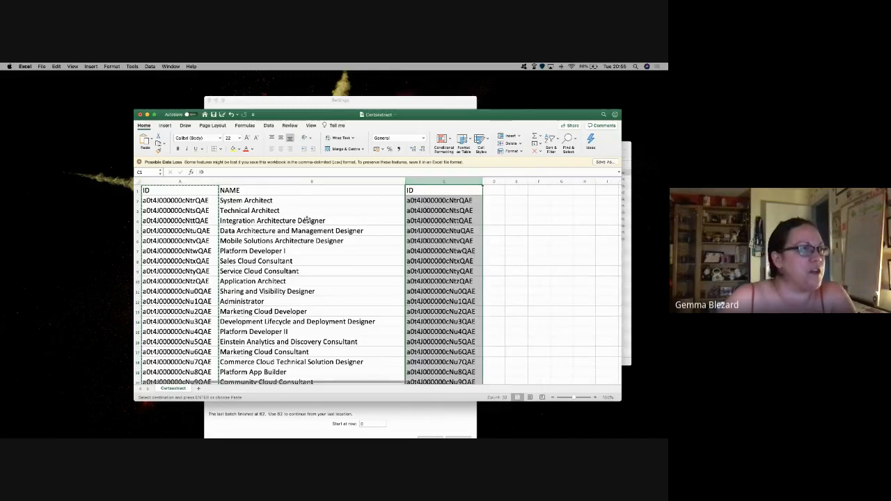
click(308, 219)
key(Escape)
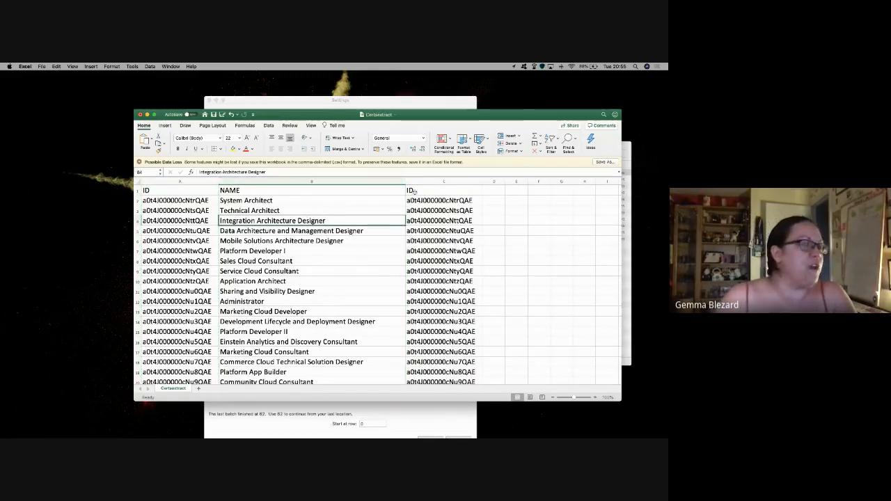
drag(348, 182, 438, 183)
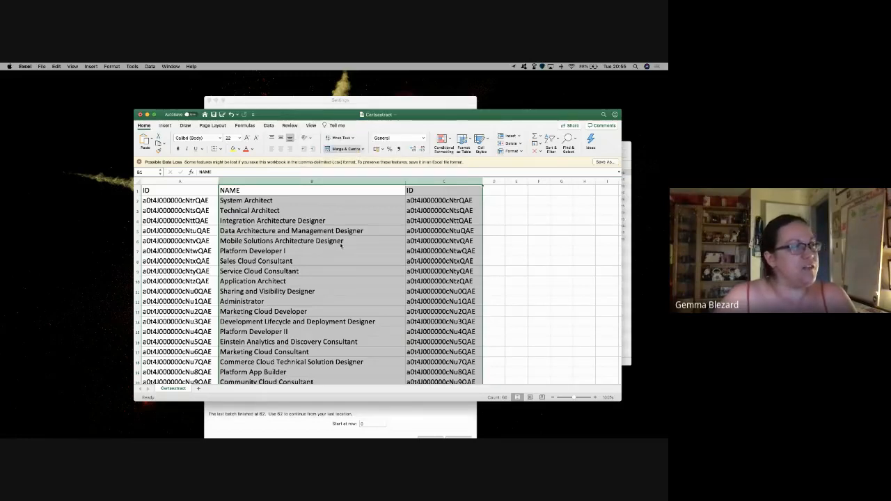
Step: Close the Certsextract workbook, the Production folder window and the Data Loader settings
key(super+w)
click(282, 145)
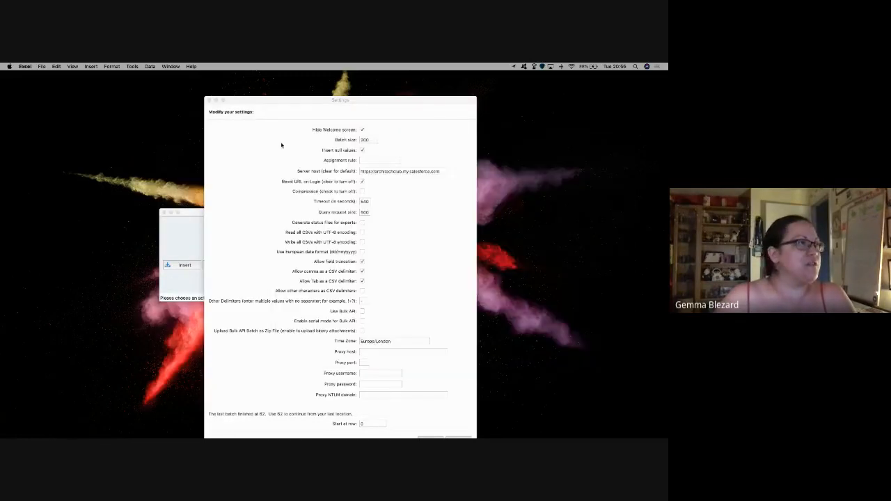
click(208, 100)
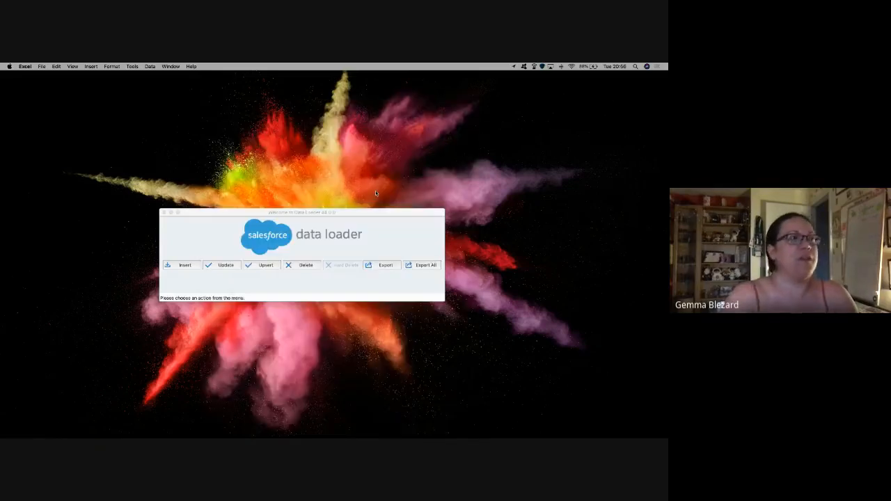
key(super+q)
Step: Switch to Trailhead's Import Data unit in the browser and review the steps to follow before importing data
key(ctrl+Right)
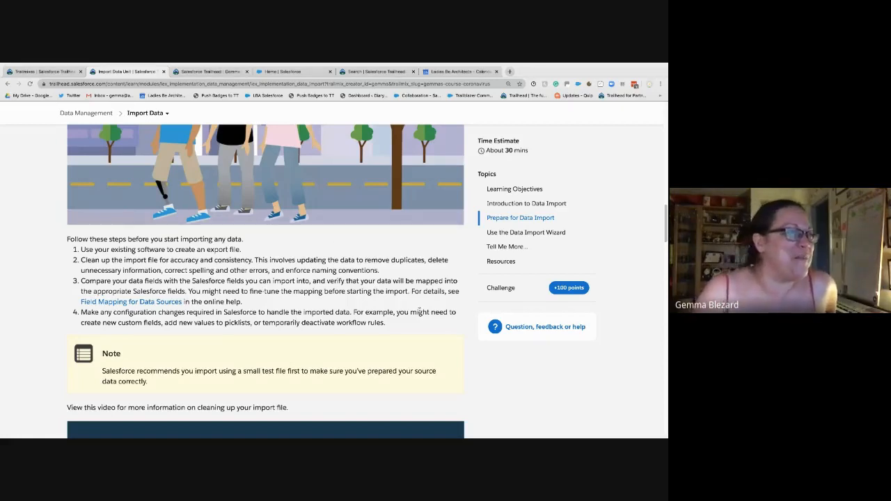
scroll(420, 311, up, 3)
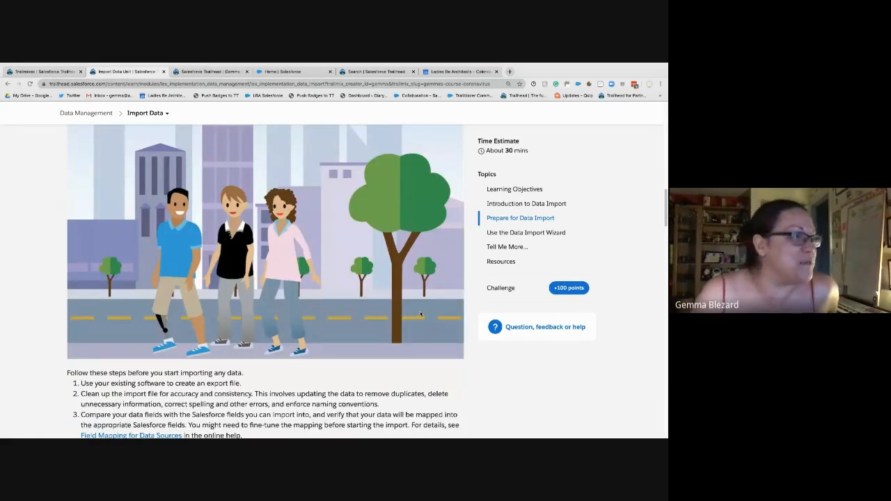
scroll(420, 314, down, 1)
scroll(420, 314, down, 1)
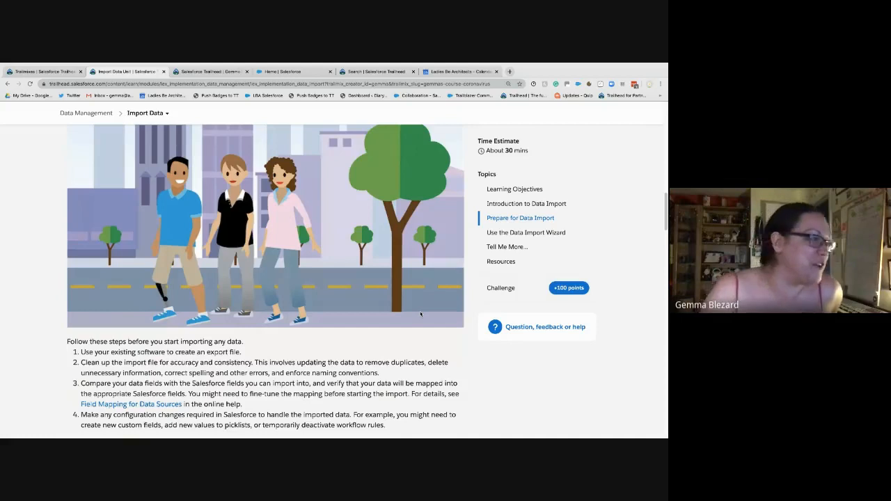
Step: Highlight the guidance on comparing and mapping data fields, and open the Field Mapping for Data Sources link in a new tab
scroll(420, 314, down, 3)
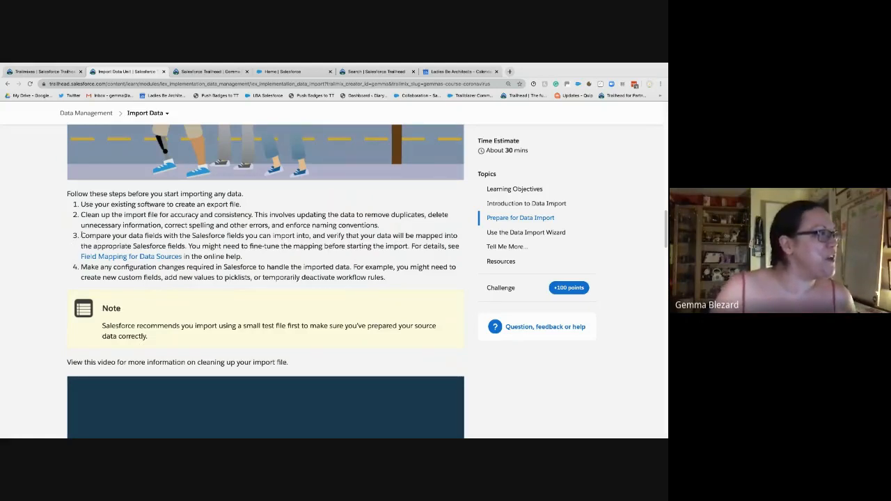
drag(81, 235, 208, 235)
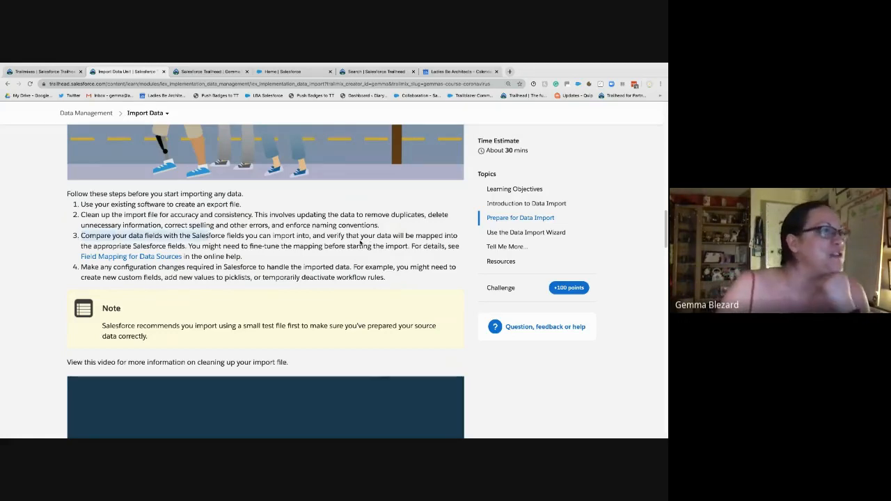
drag(361, 236, 191, 247)
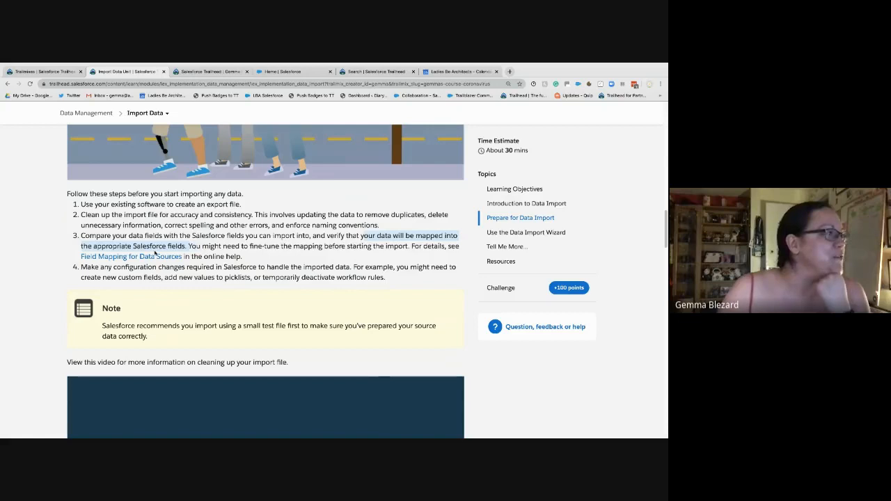
click(227, 265)
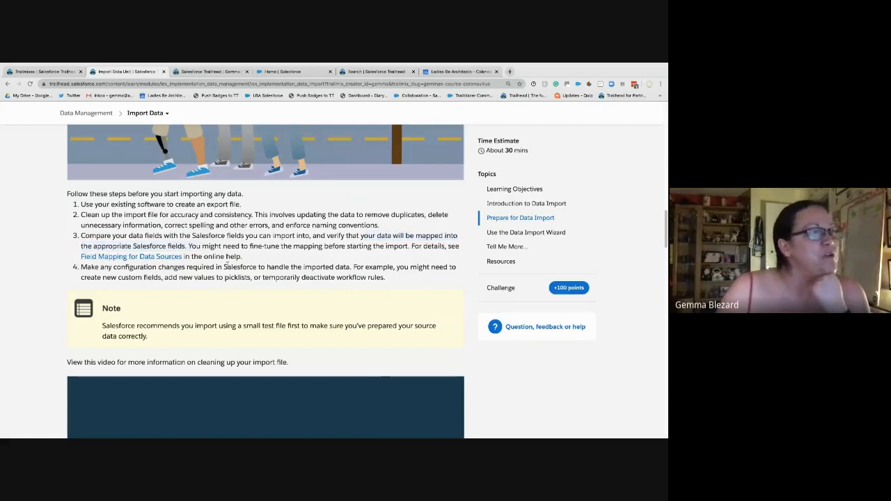
right_click(122, 258)
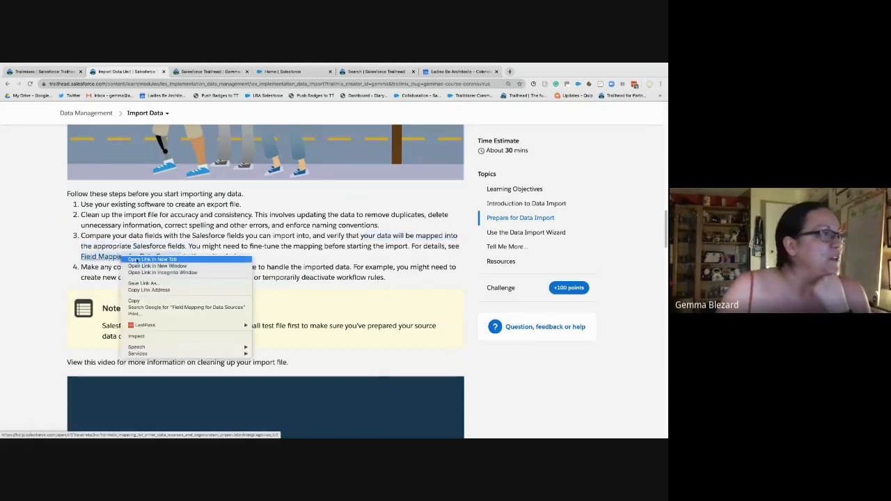
click(175, 259)
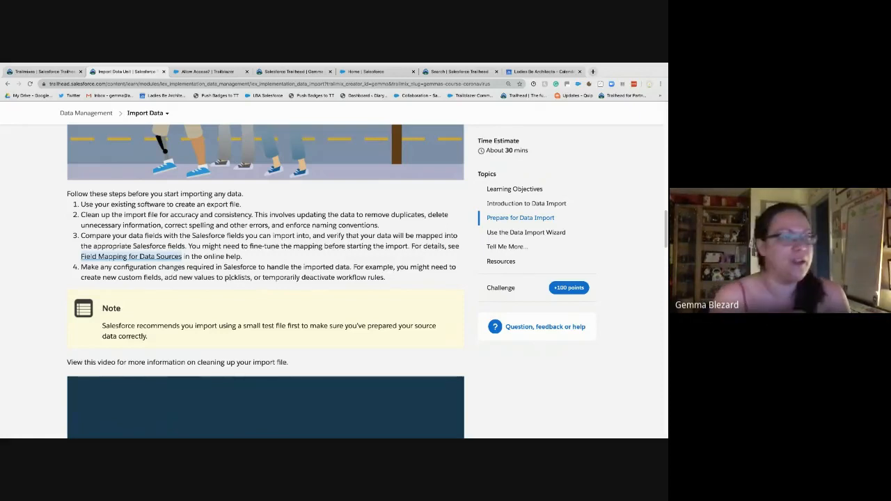
Step: Play the unit's video on cleaning up the import file in full screen, continuing past the Sort + Filter slide
scroll(291, 397, down, 5)
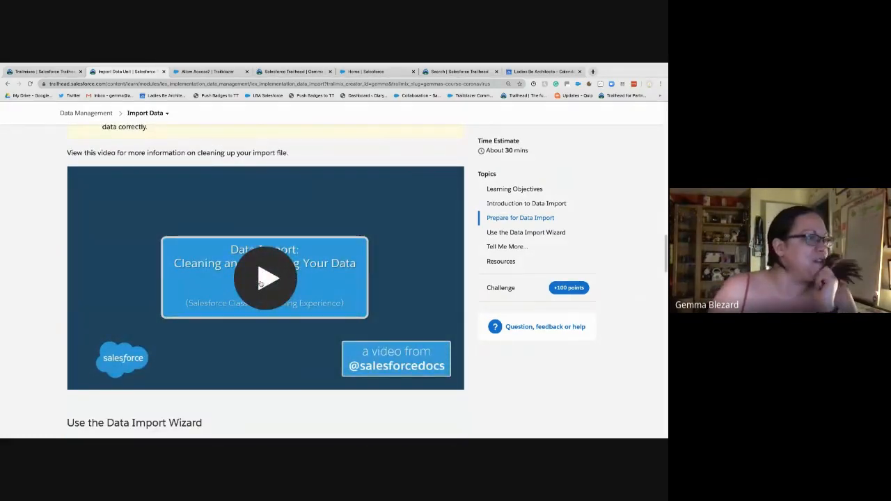
scroll(262, 283, down, 1)
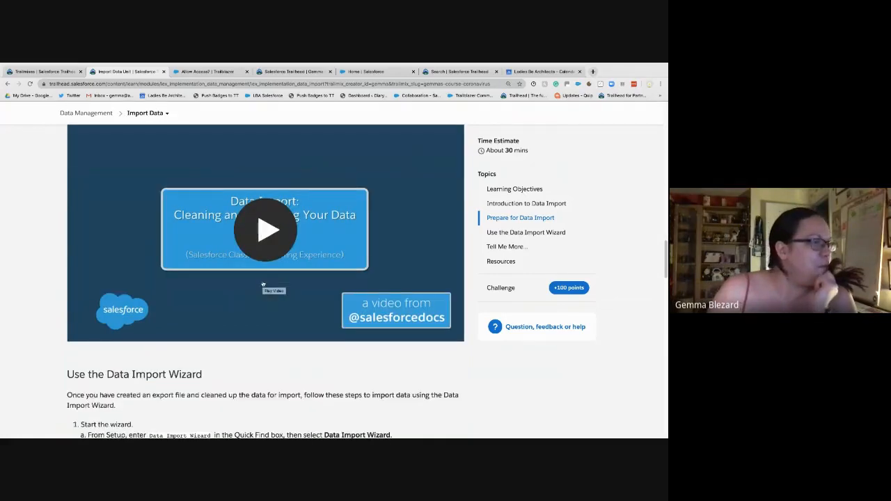
click(266, 225)
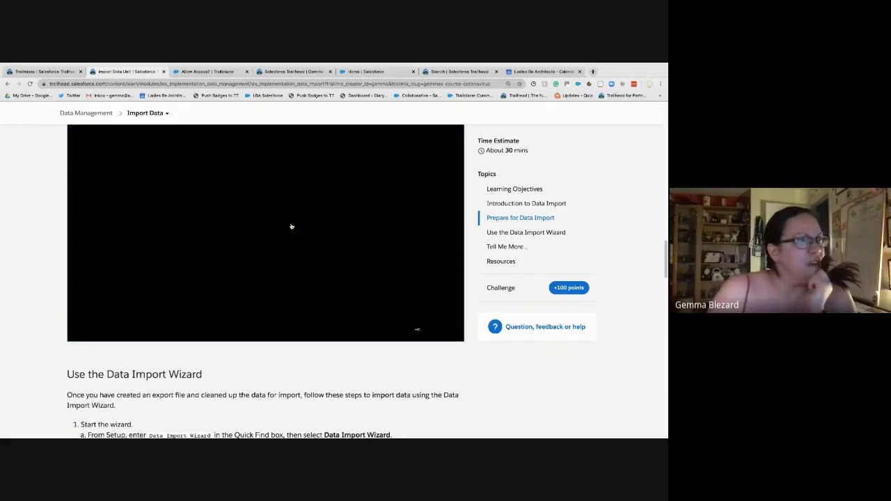
click(453, 334)
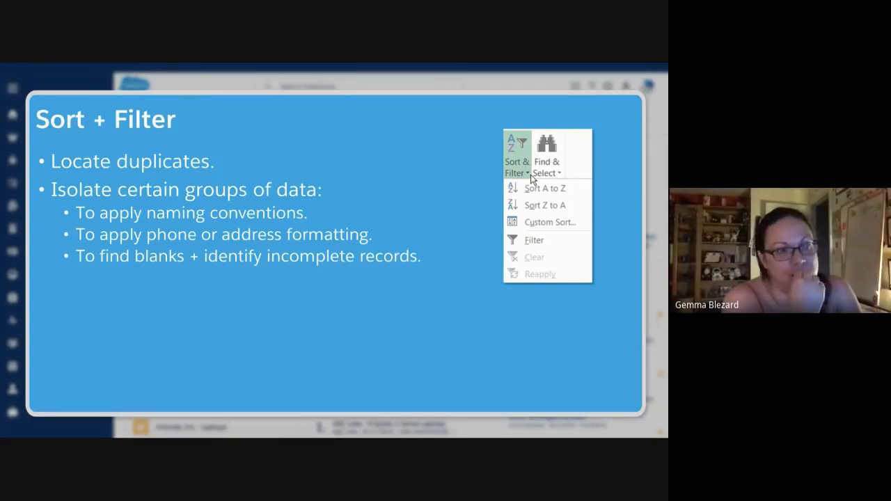
key(Right)
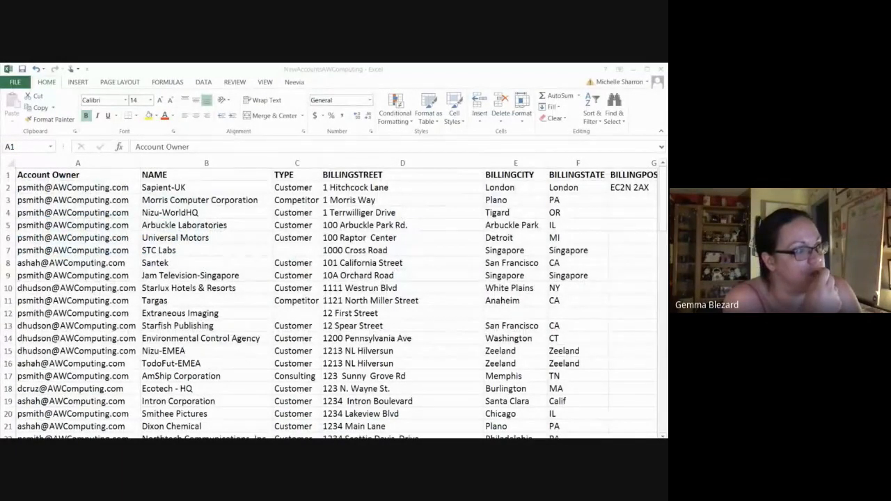
Step: Sort the NewAccountsAWComputing account list by the NAME column from A to Z
click(208, 192)
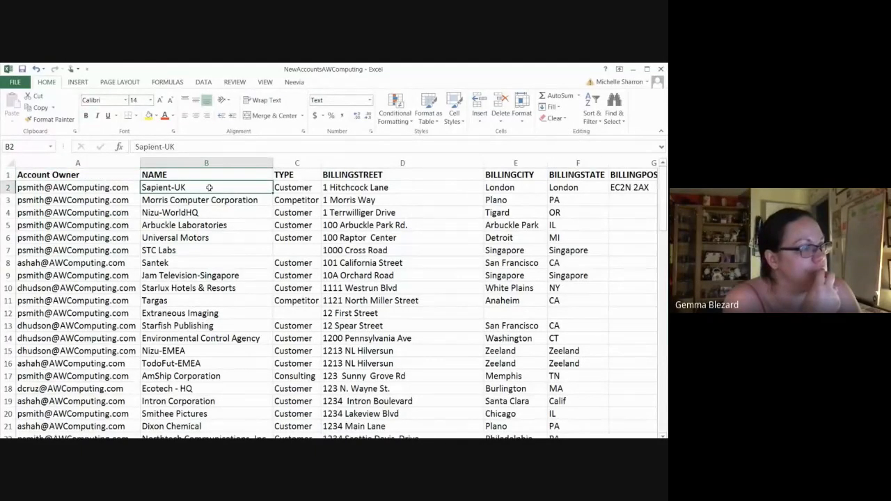
click(601, 124)
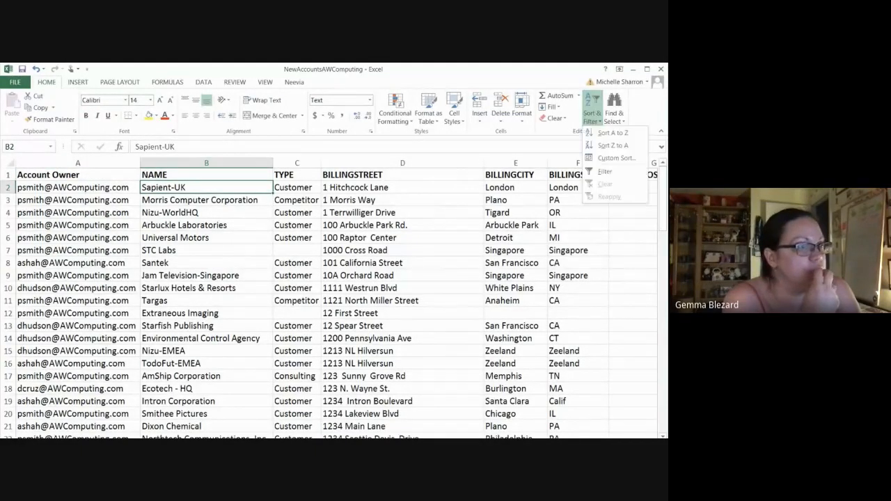
click(605, 135)
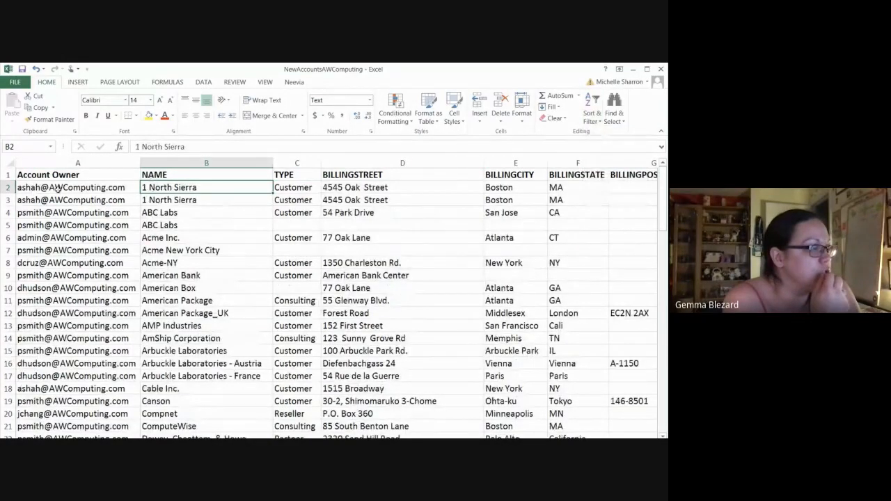
Step: Delete the duplicate account rows: the second 1 North Sierra, the second ABC Labs, and Acme New York City
click(10, 200)
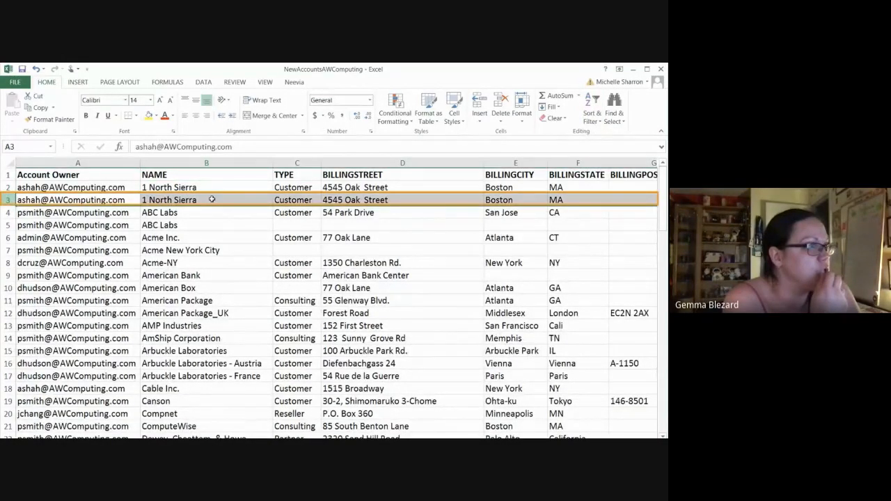
right_click(10, 200)
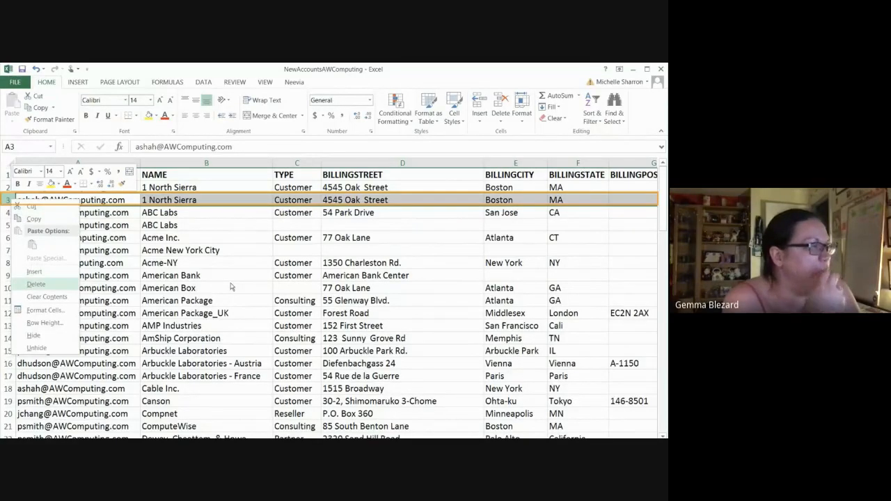
click(35, 284)
click(8, 212)
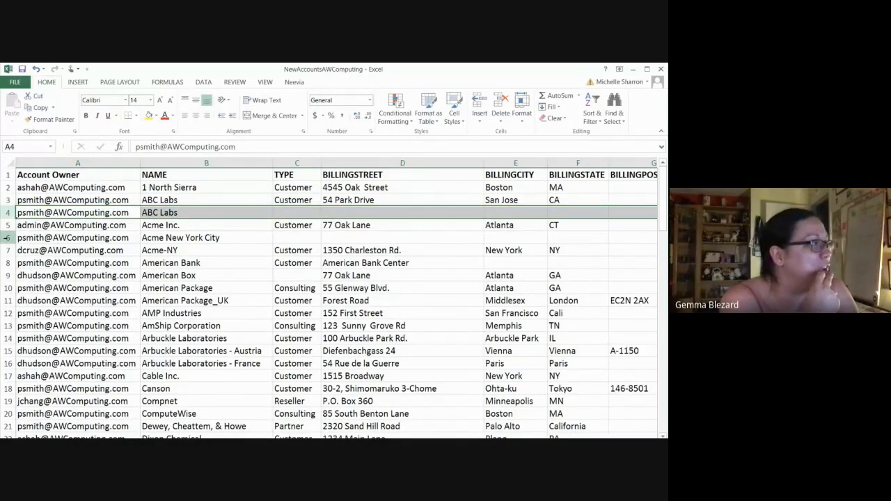
ctrl+click(9, 238)
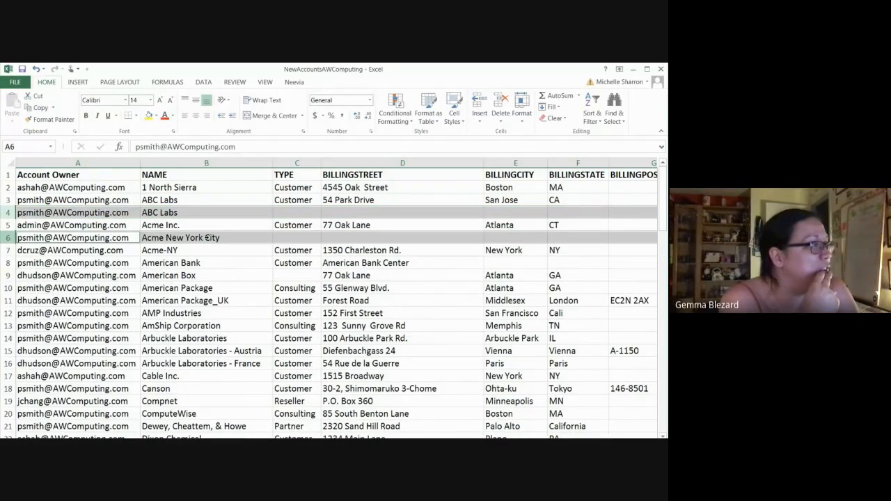
right_click(8, 239)
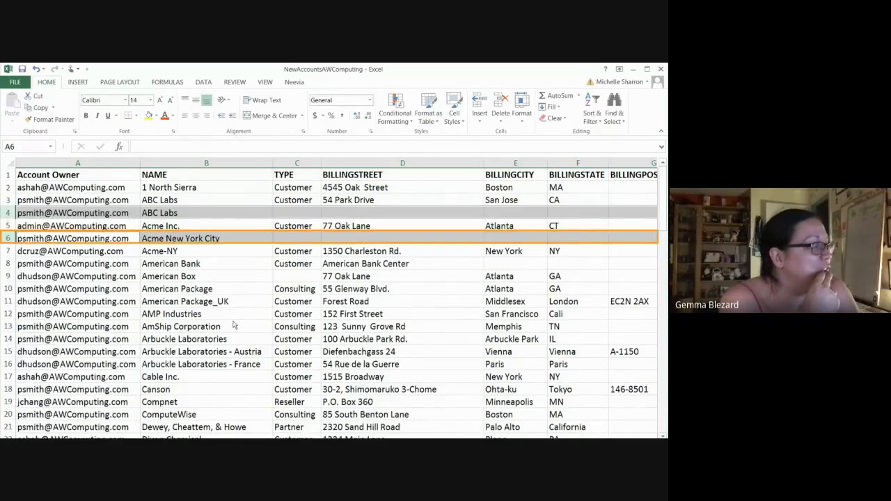
click(34, 322)
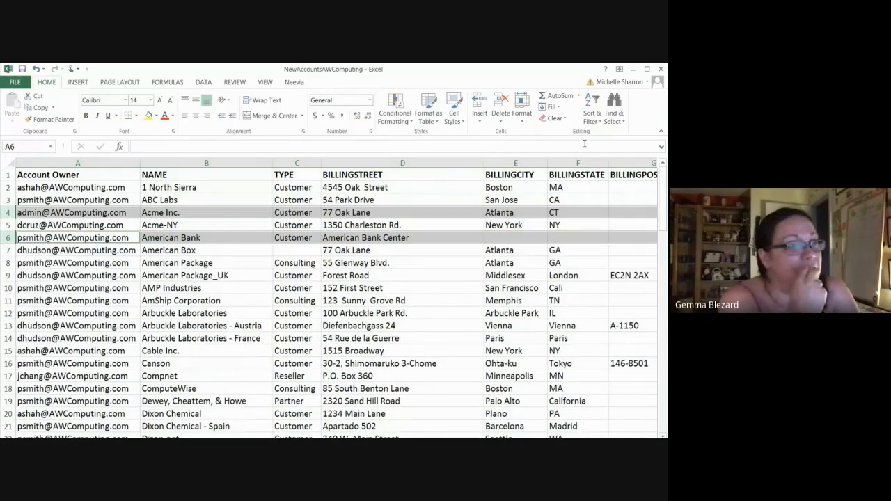
Step: Turn on column filters for the account list's header row, starting from the BILLINGSTATE heading
click(578, 175)
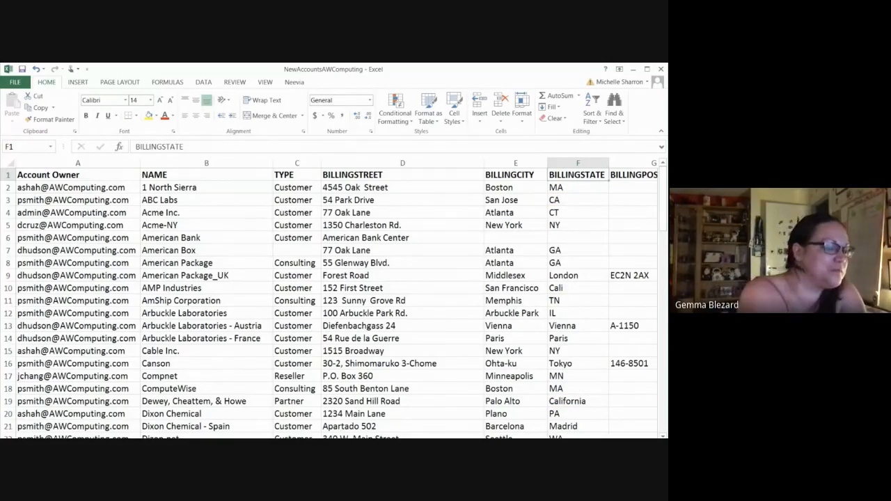
click(593, 116)
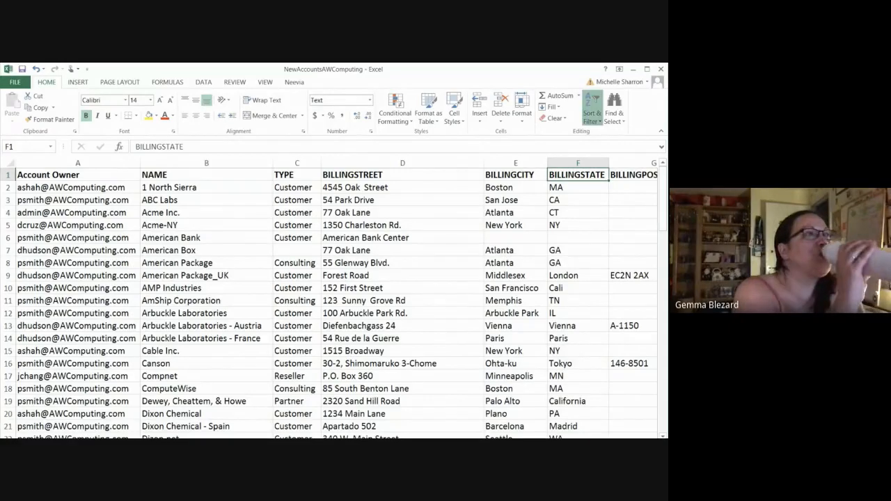
click(606, 172)
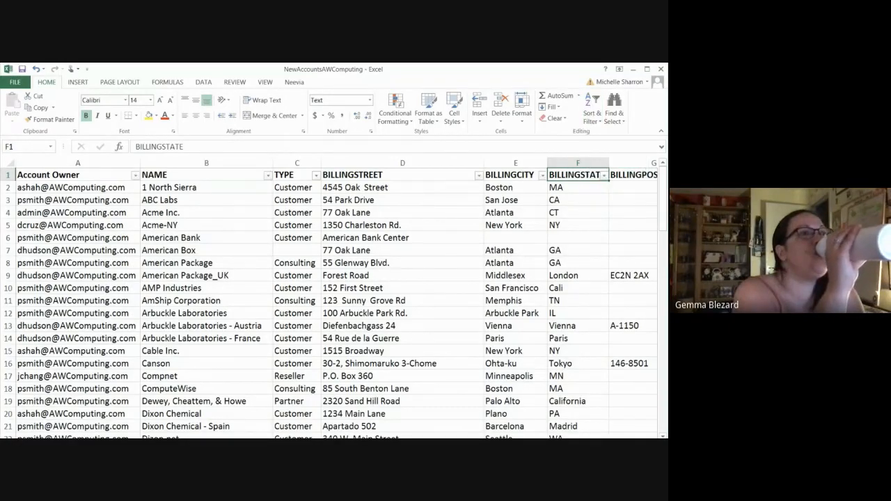
Step: Filter the BILLINGSTATE column to only the values CA, Cali, Calif, Calif. and California
click(605, 176)
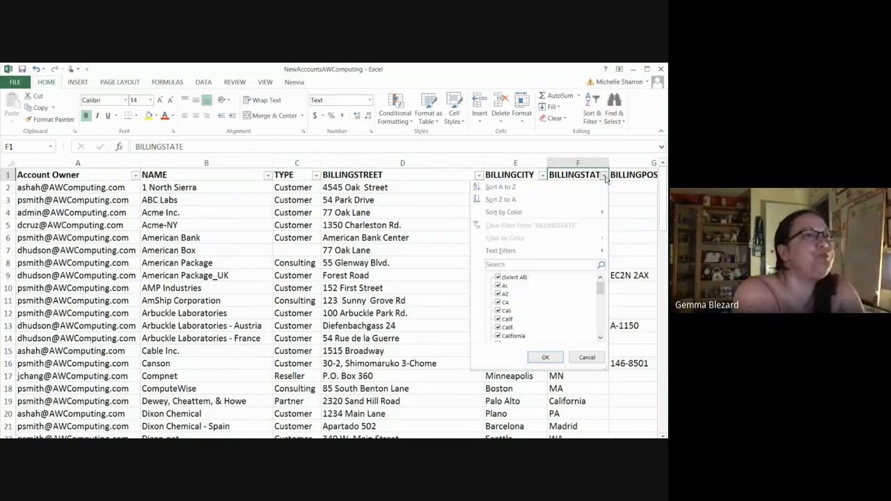
click(513, 277)
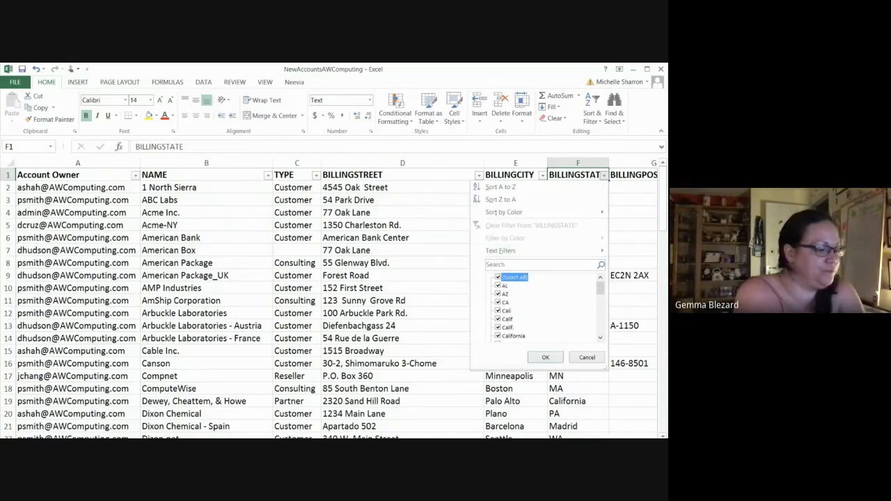
click(498, 302)
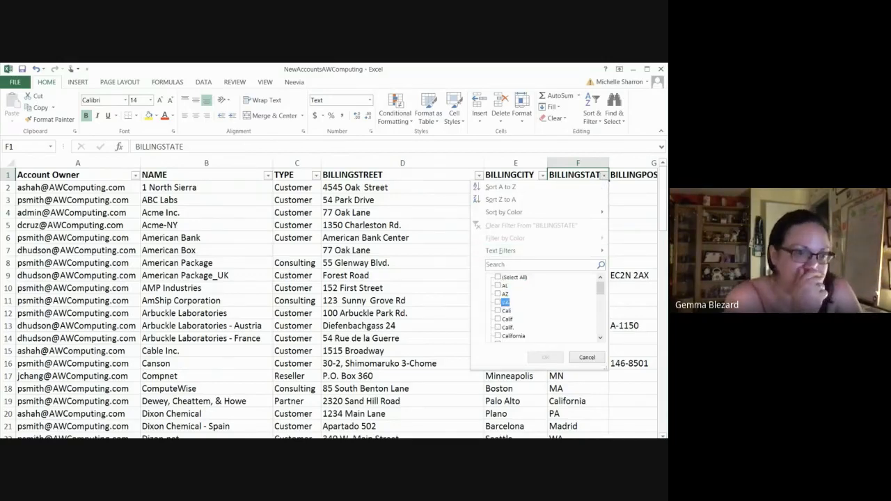
click(498, 310)
click(498, 319)
click(498, 327)
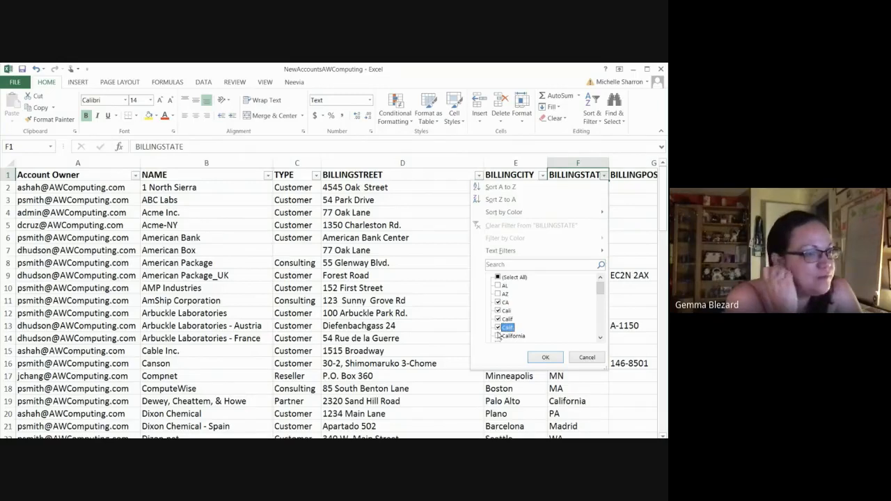
click(498, 335)
click(601, 338)
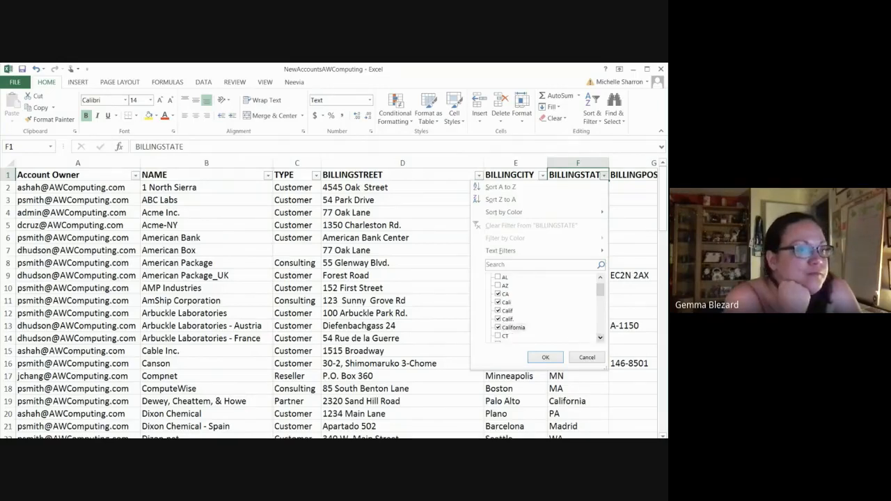
click(546, 358)
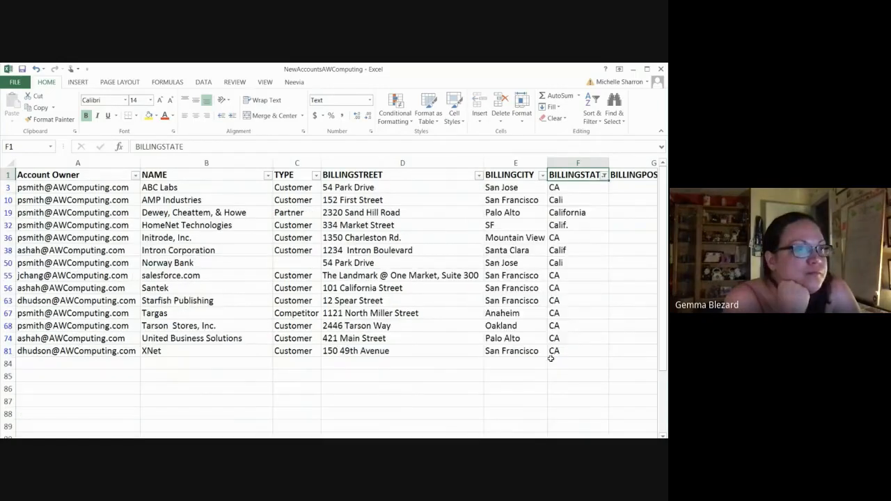
Step: Fill CA from the first filtered BILLINGSTATE cell down through the XNet row, and turn off the column filters
click(578, 190)
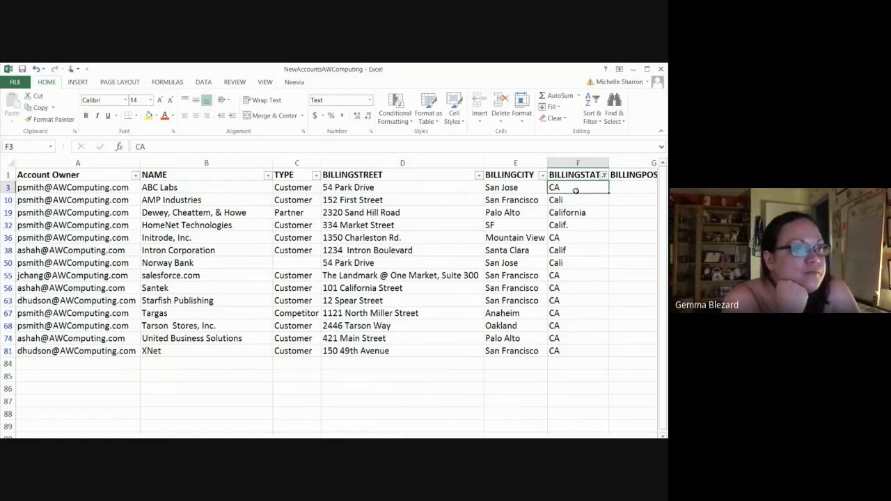
drag(609, 194, 594, 352)
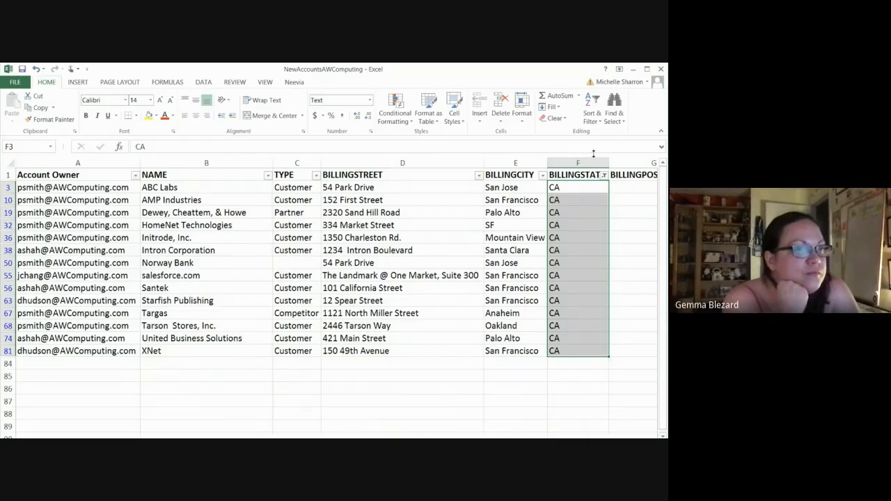
click(595, 117)
click(606, 171)
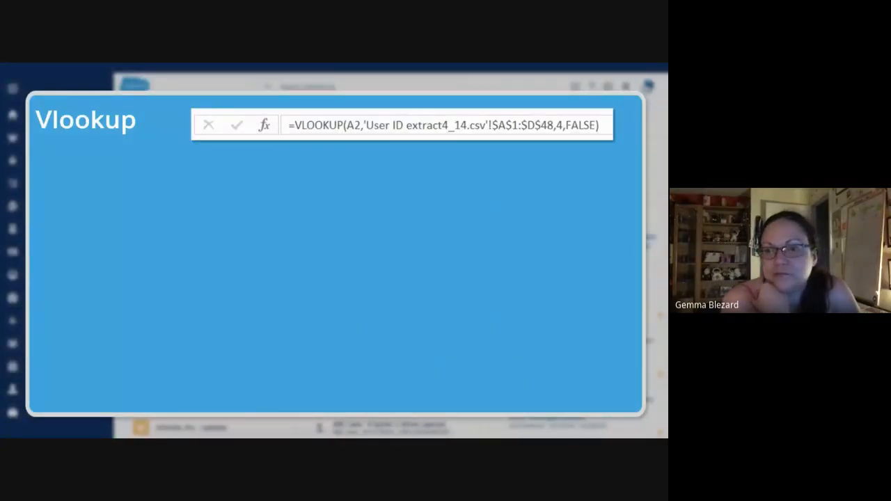
key(Right)
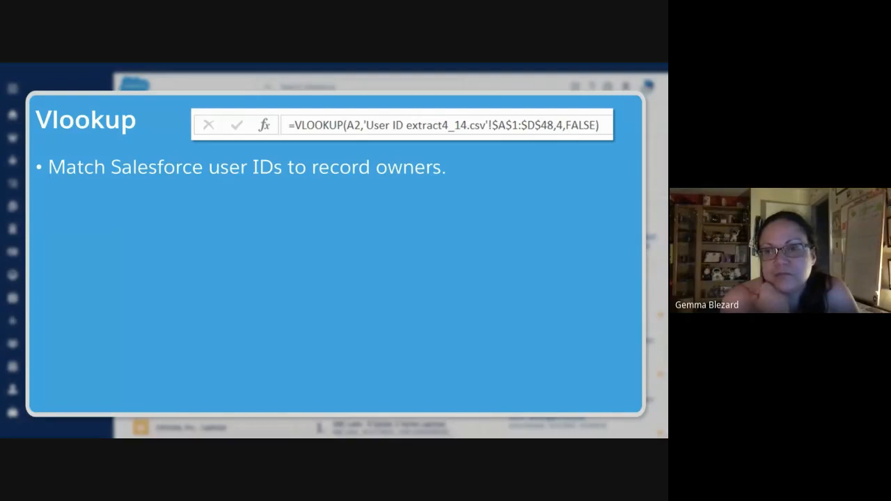
key(Right)
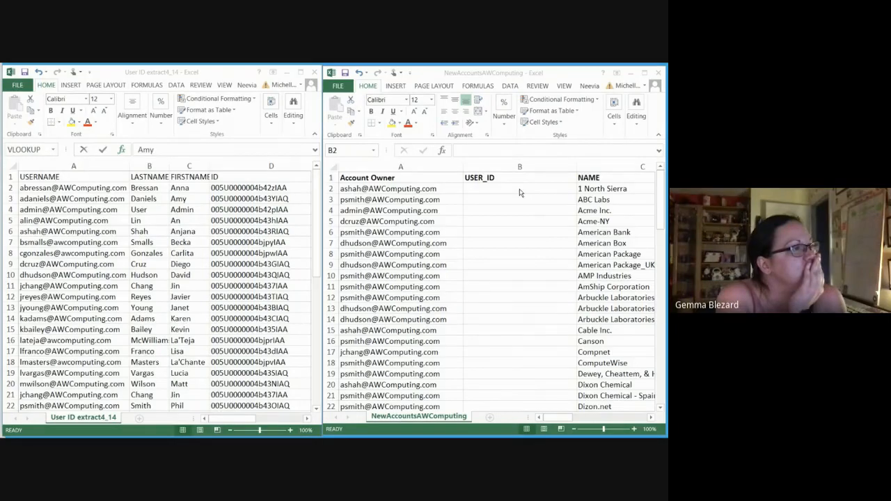
Step: Insert the VLOOKUP function into cell B2, the first empty cell under the USER_ID heading
click(519, 193)
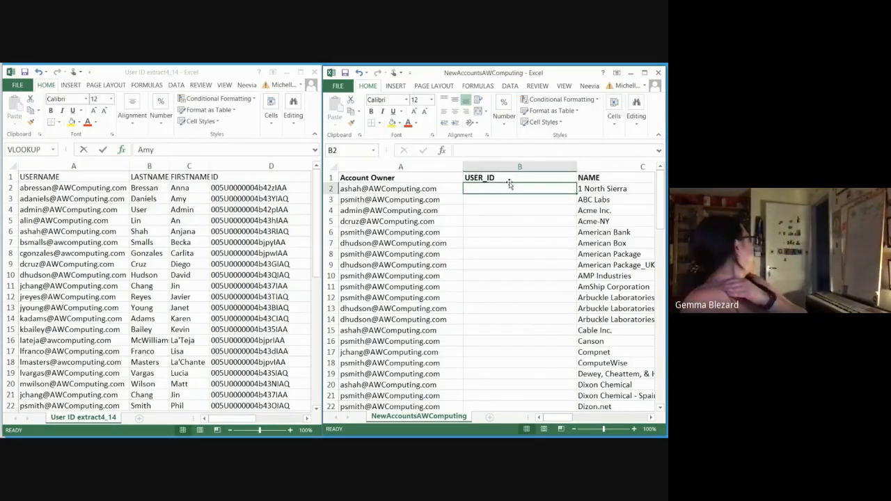
click(443, 151)
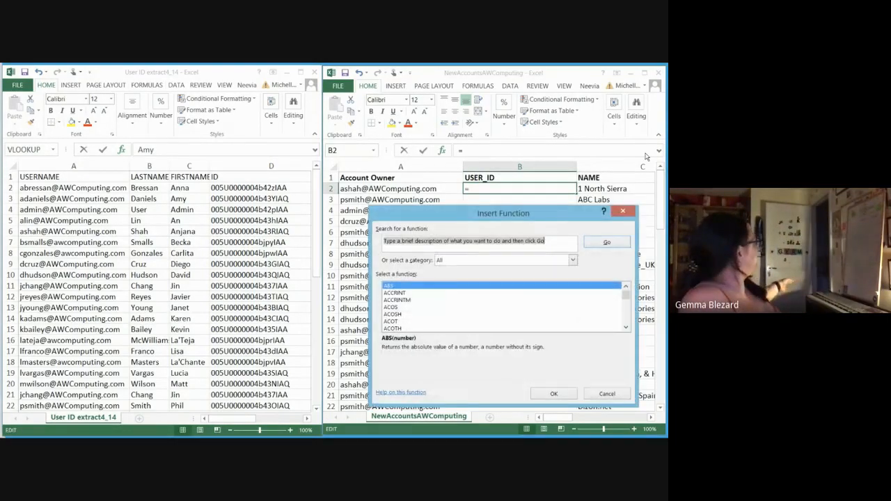
text(vlookup)
key(Return)
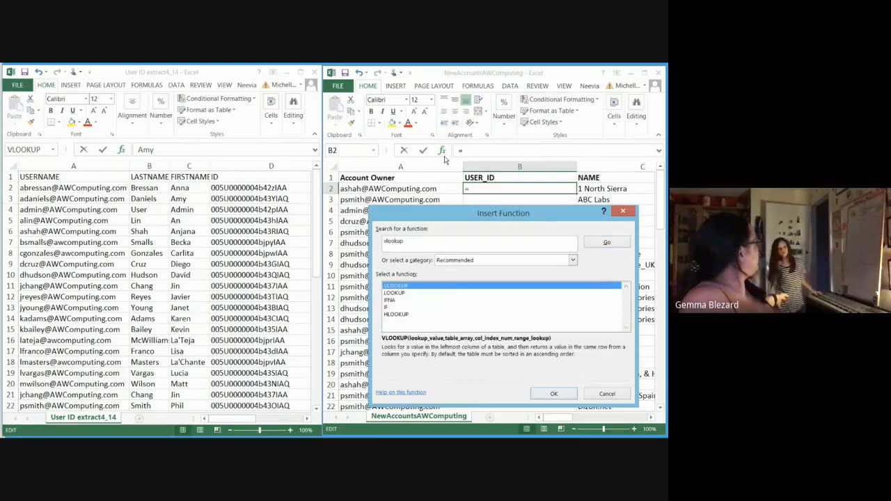
click(553, 393)
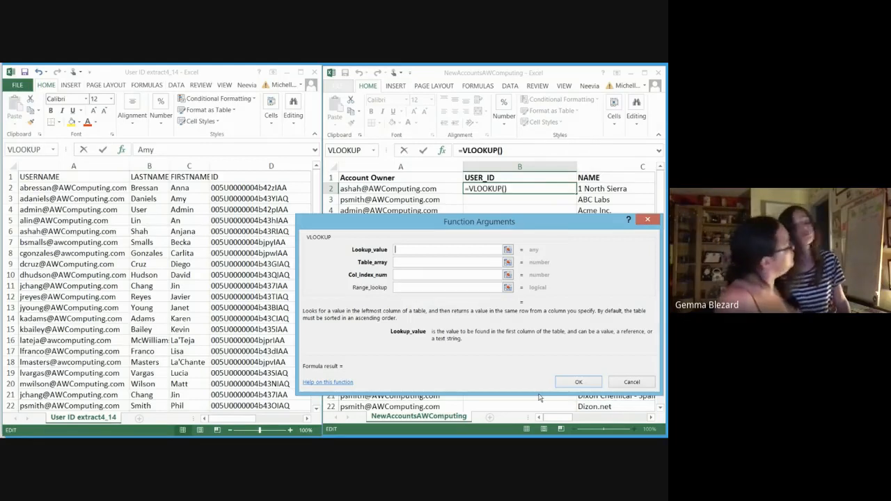
Step: Set the VLOOKUP's lookup value to A2 and its table array to $A$1:$D$48 in the User ID extract4_14 workbook
click(391, 189)
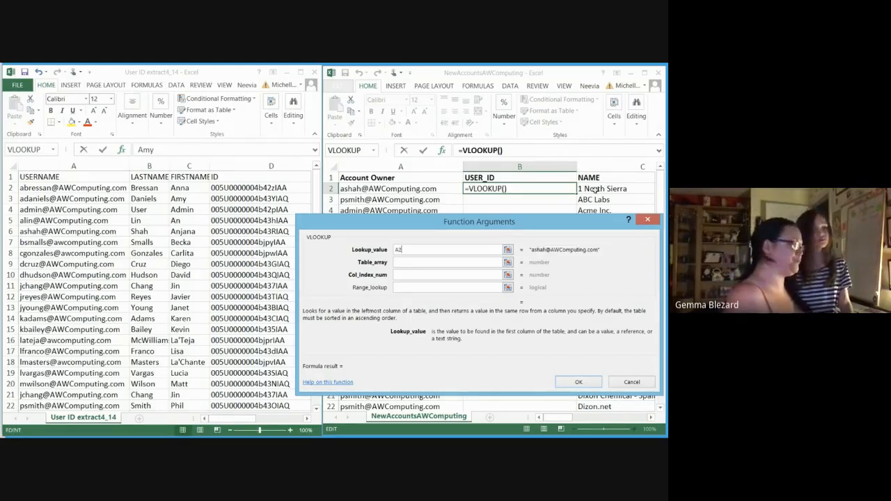
click(391, 189)
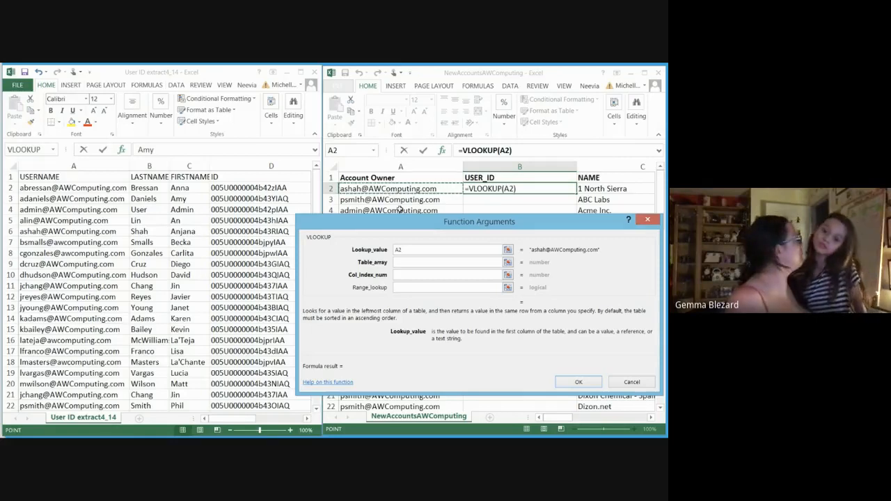
click(403, 262)
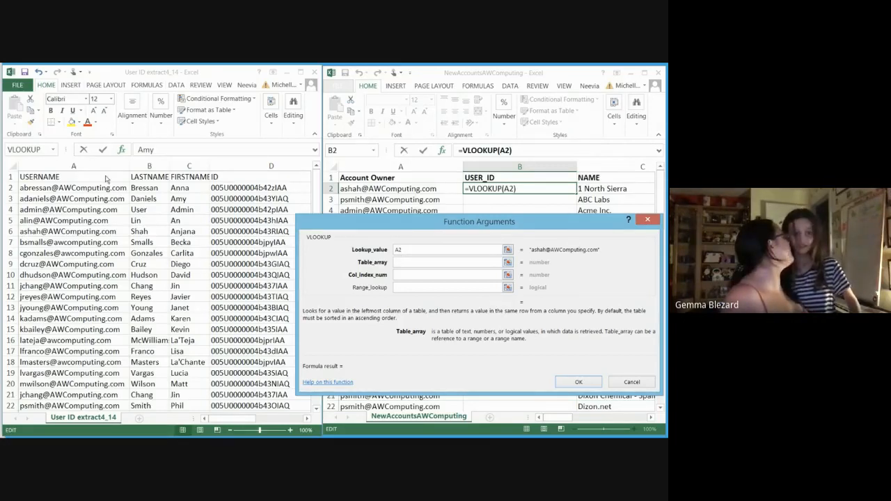
click(62, 177)
drag(57, 177, 234, 287)
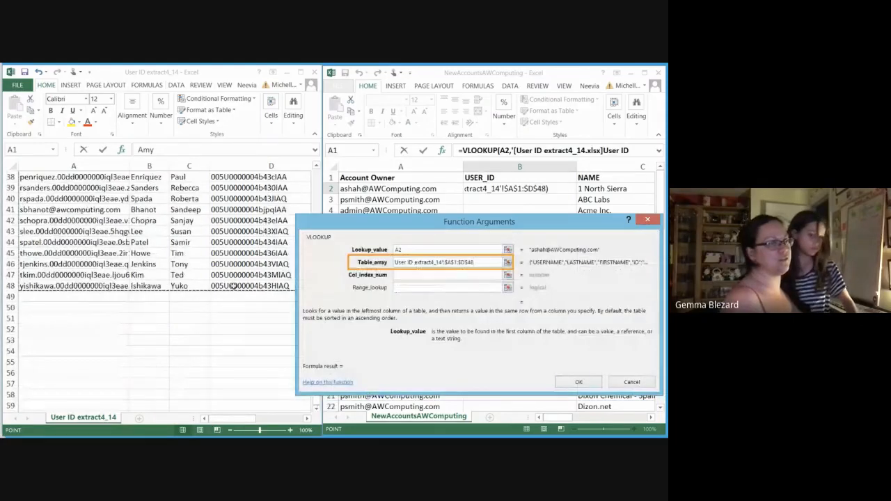
Step: Complete the VLOOKUP with column index 4 and range lookup false, and fill the formula down the USER_ID column for all account rows
click(397, 275)
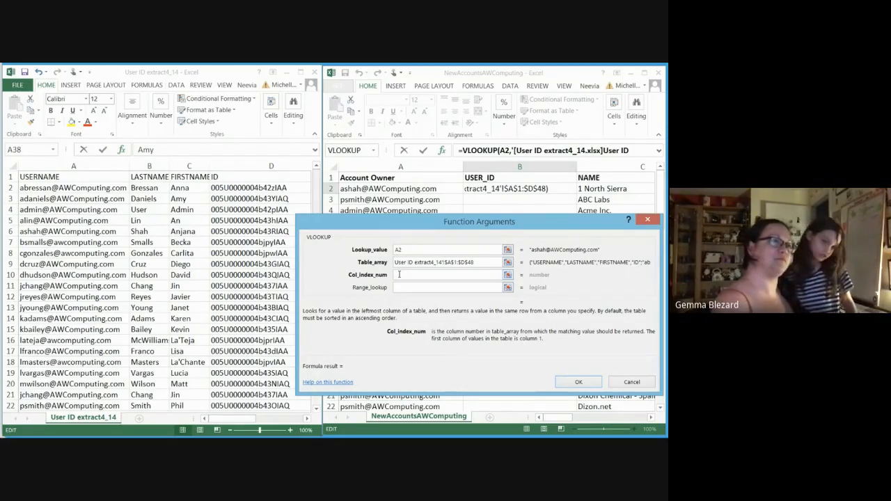
text(4)
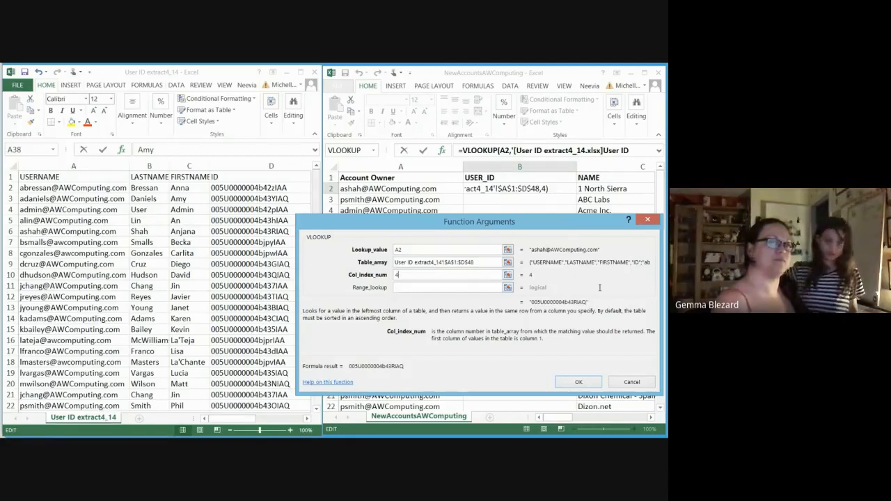
click(399, 287)
text(lse)
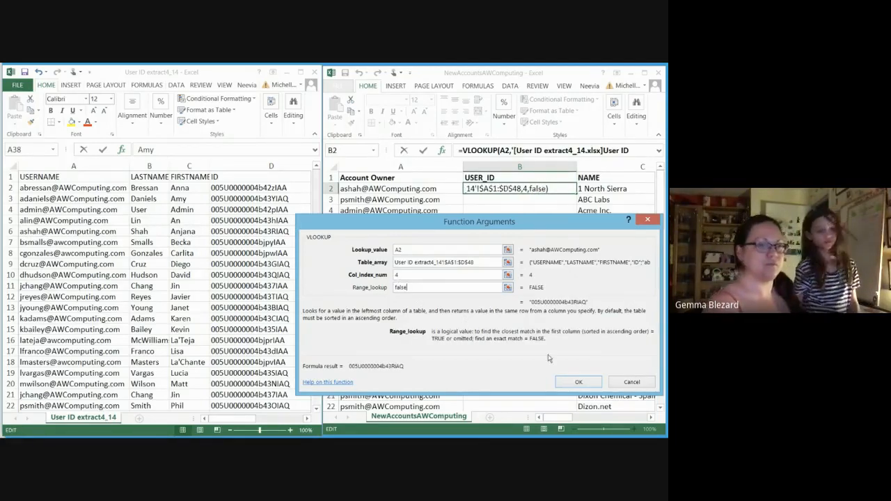
click(569, 382)
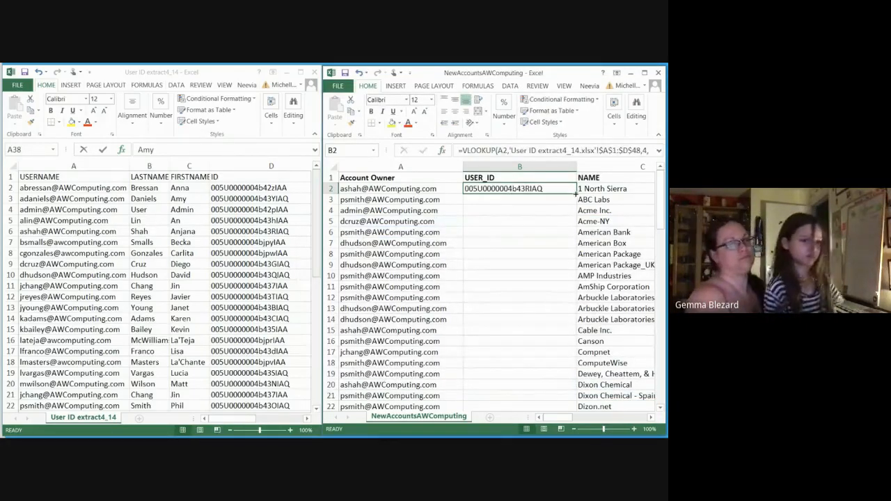
drag(575, 195, 559, 364)
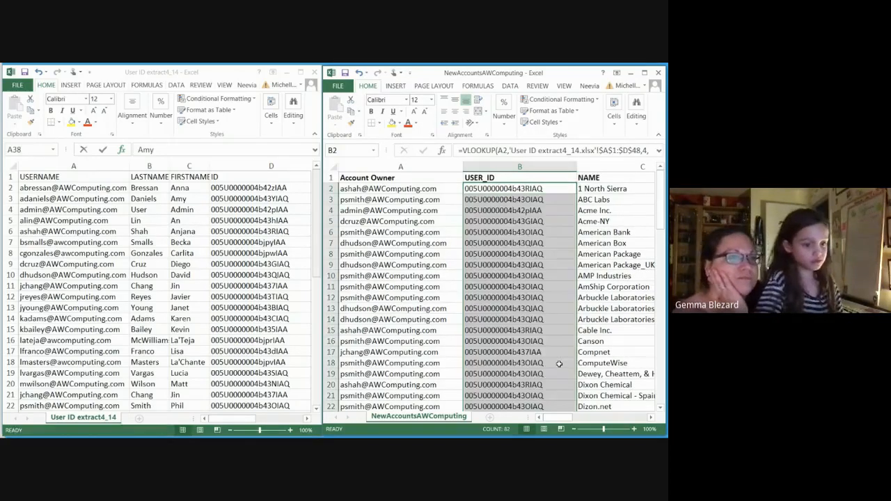
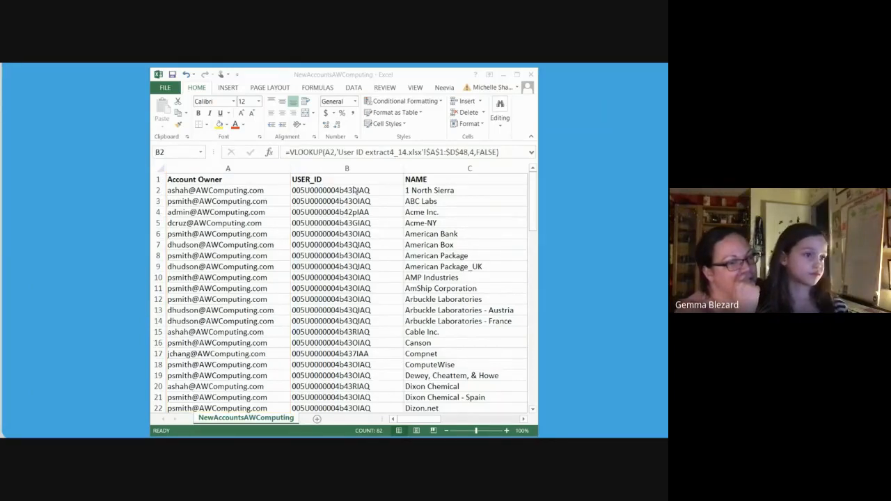
Step: Try deleting the Account Owner column while USER_ID still holds lookup formulas, and undo the deletion
key(ctrl+Home)
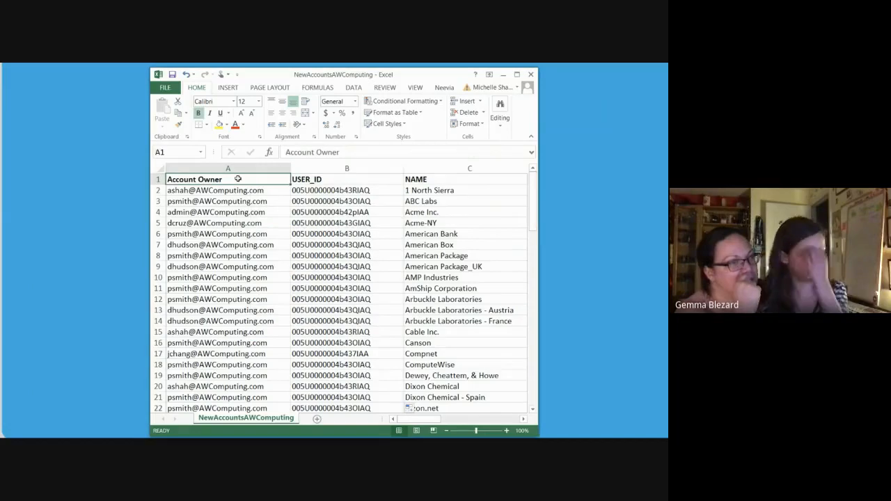
click(236, 169)
right_click(237, 170)
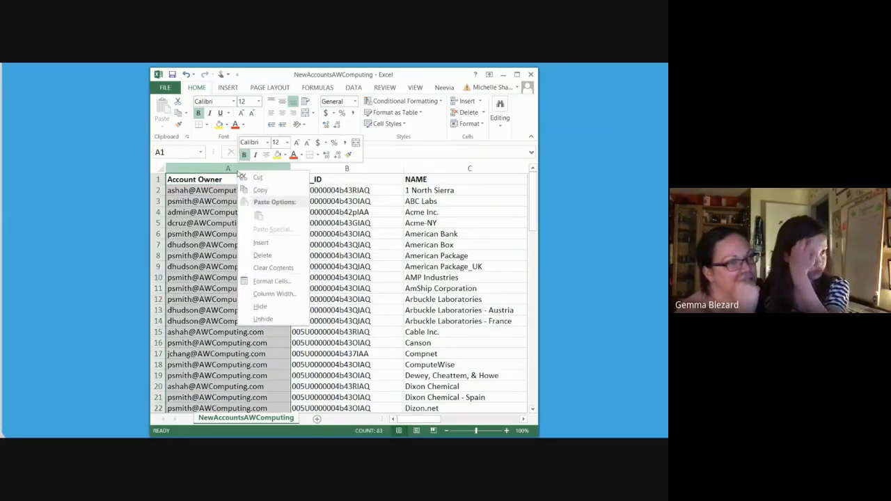
key(Escape)
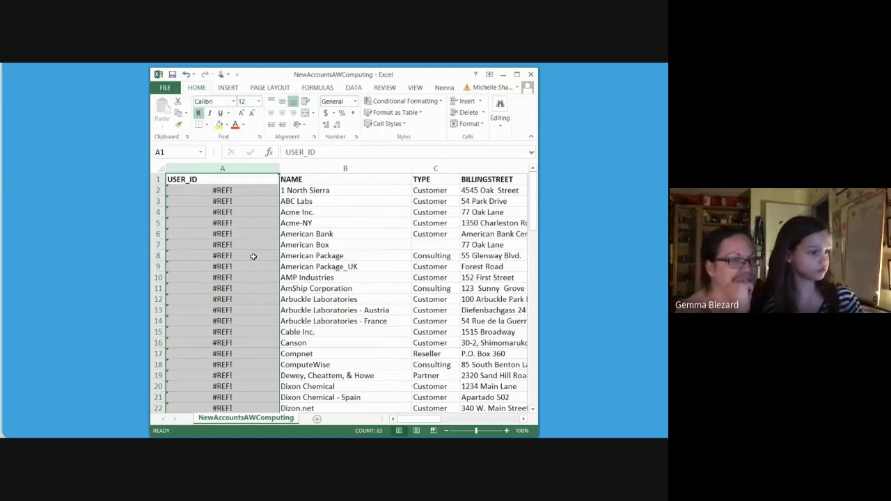
key(ctrl+z)
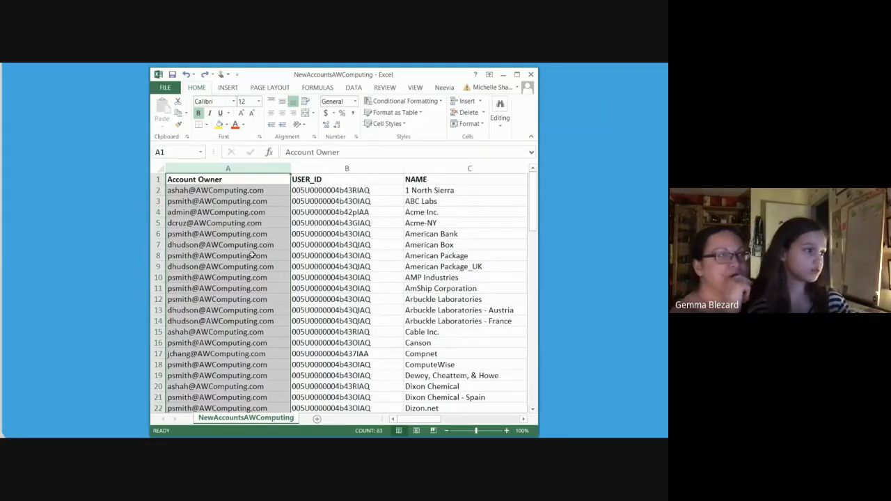
Step: Copy the USER_ID column and paste it over itself as values to replace the VLOOKUP formulas
click(347, 168)
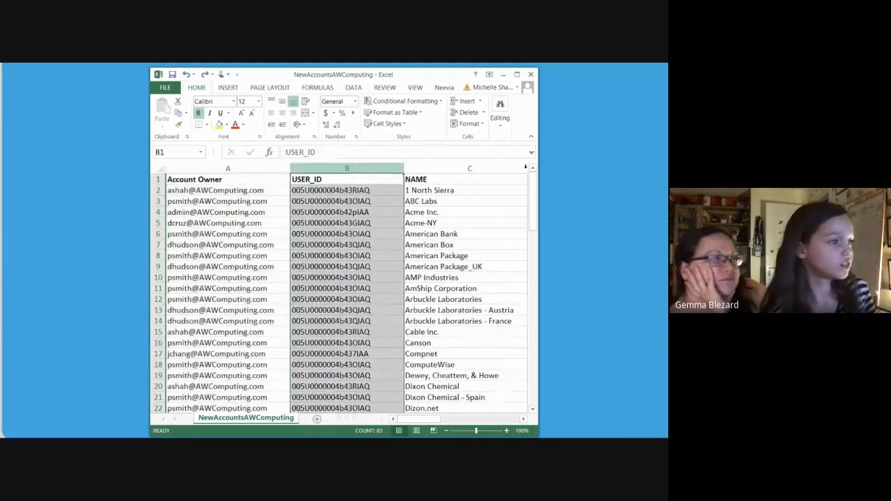
right_click(326, 169)
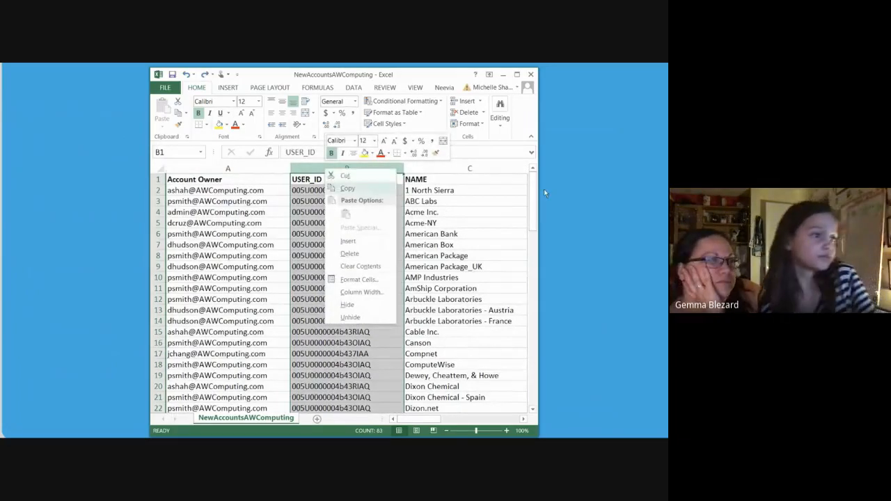
click(343, 176)
right_click(334, 174)
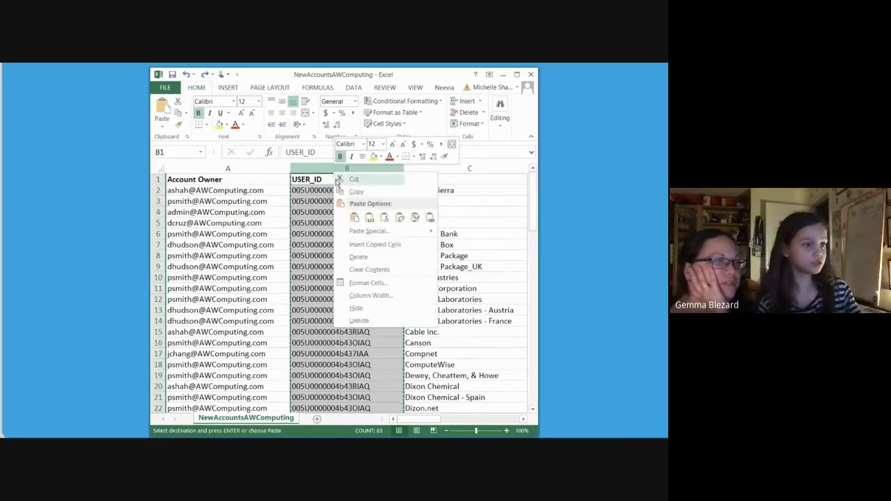
mouse_move(352, 234)
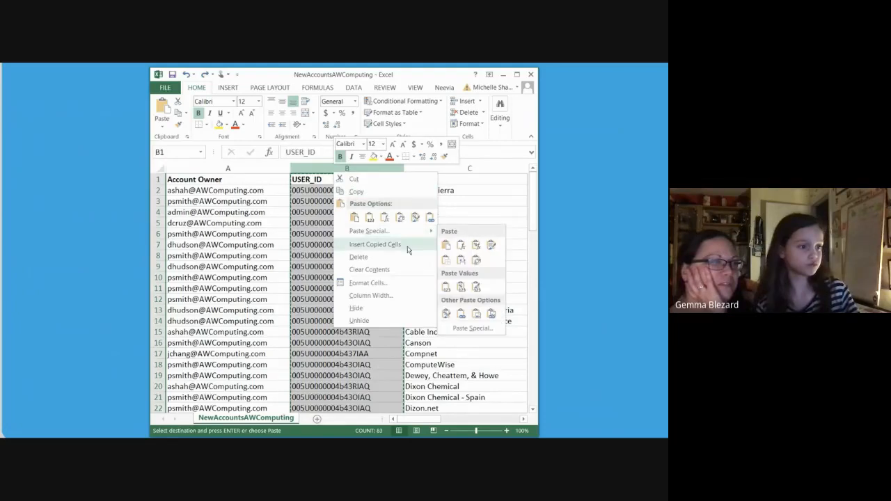
click(446, 287)
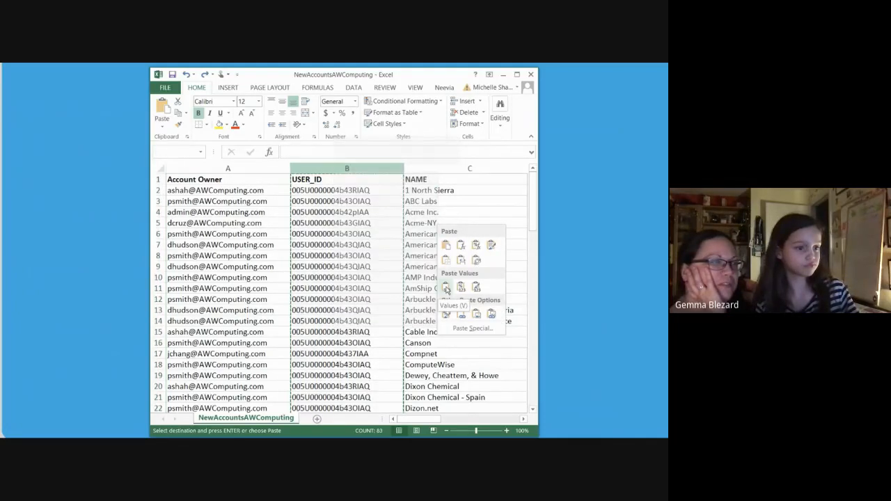
click(461, 288)
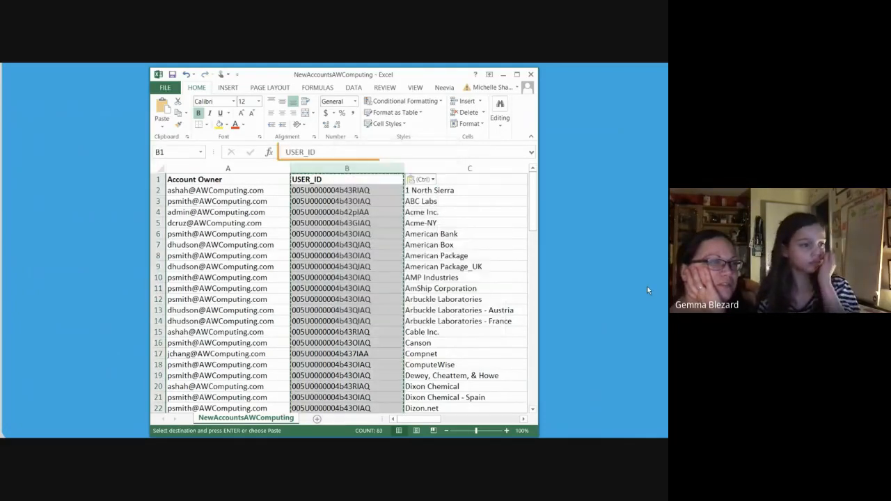
Step: Check that cells B2 to B4 hold plain values, and delete the Account Owner column
click(361, 192)
click(358, 203)
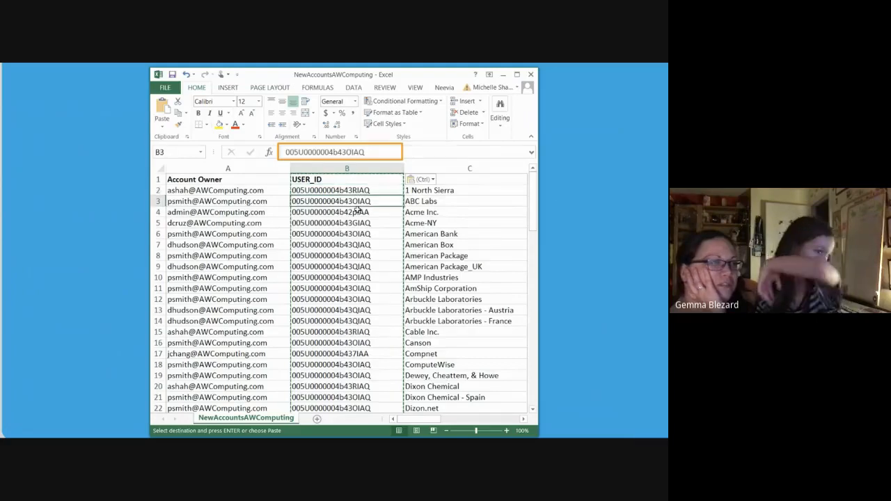
click(358, 213)
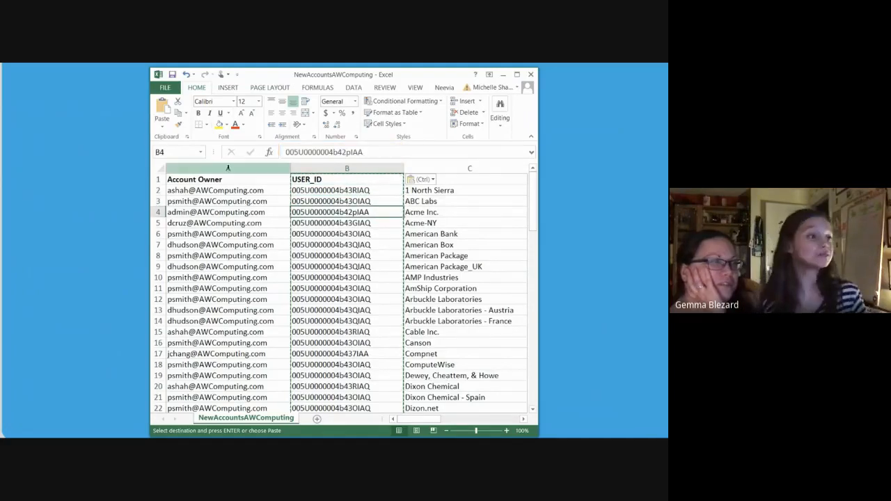
right_click(228, 169)
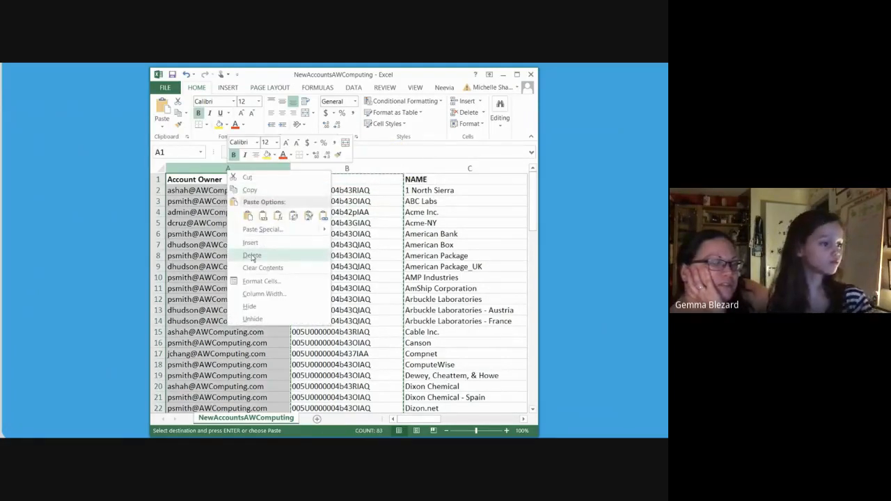
key(Escape)
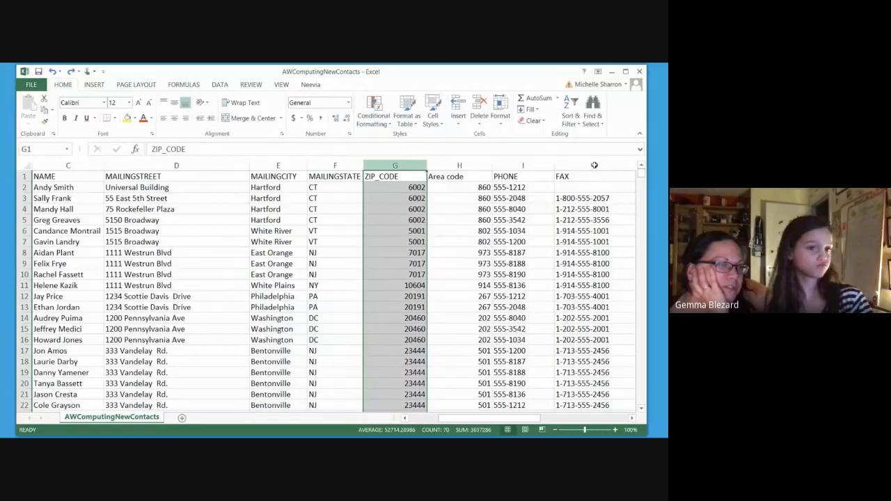
Step: Open the cell formatting for the ZIP_CODE column in AWComputingNewContacts and choose the Special number category
right_click(396, 189)
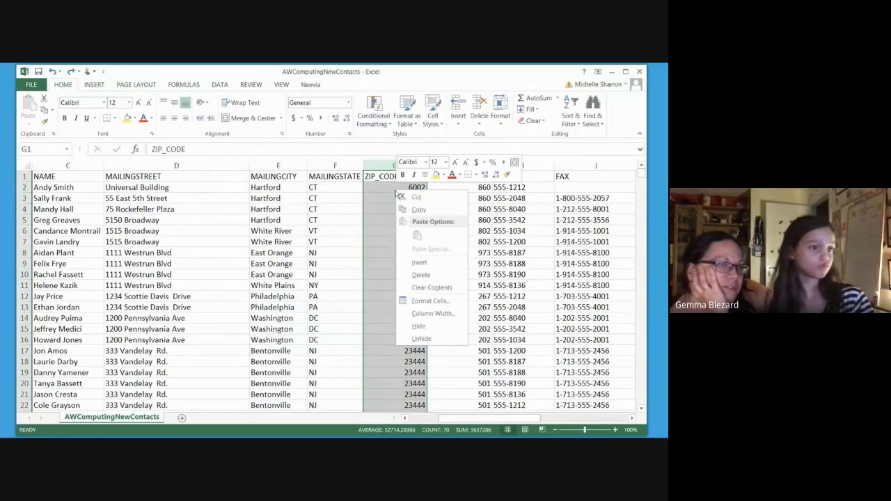
click(433, 301)
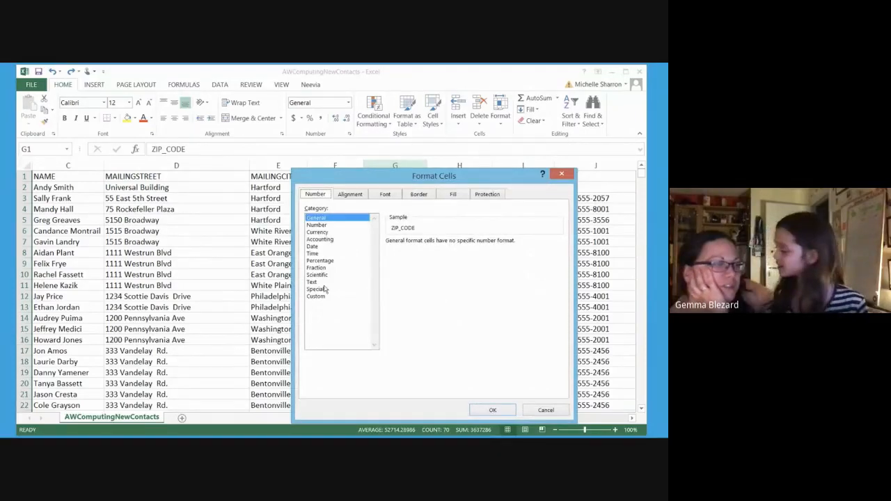
click(324, 289)
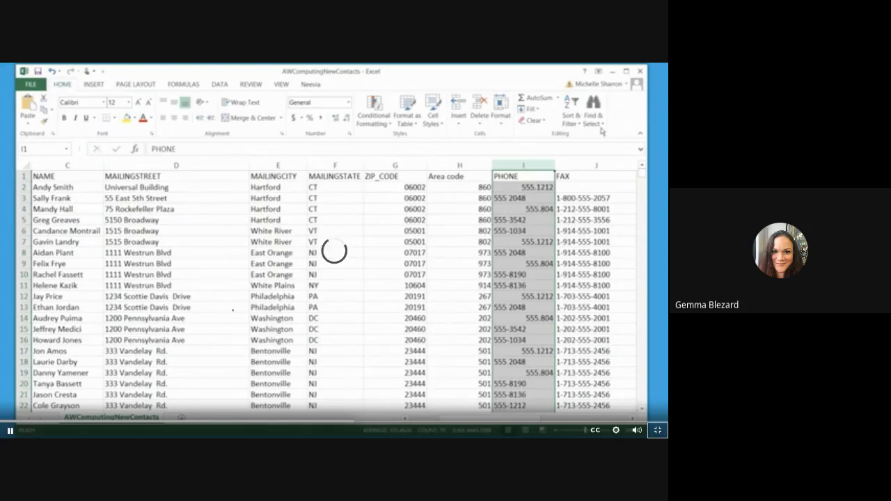
Step: Leave full-screen playback, pause the video, and view the Use the Data Import Wizard instructions
key(space)
click(527, 371)
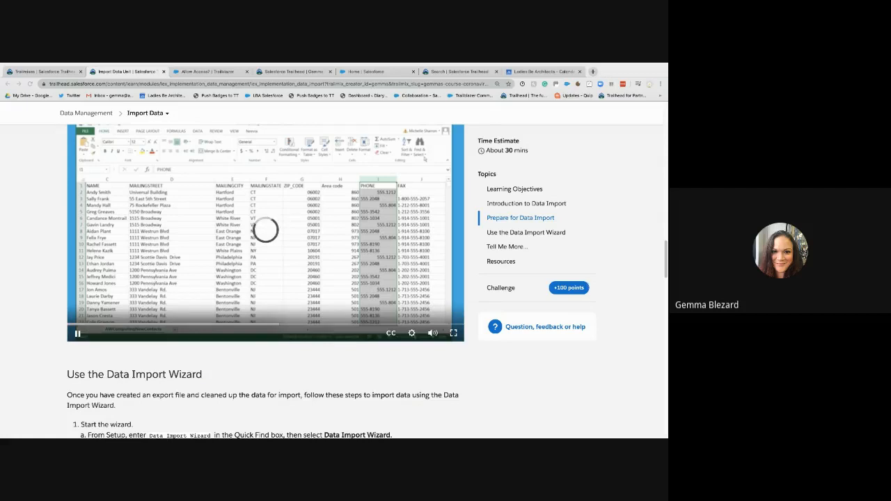
key(space)
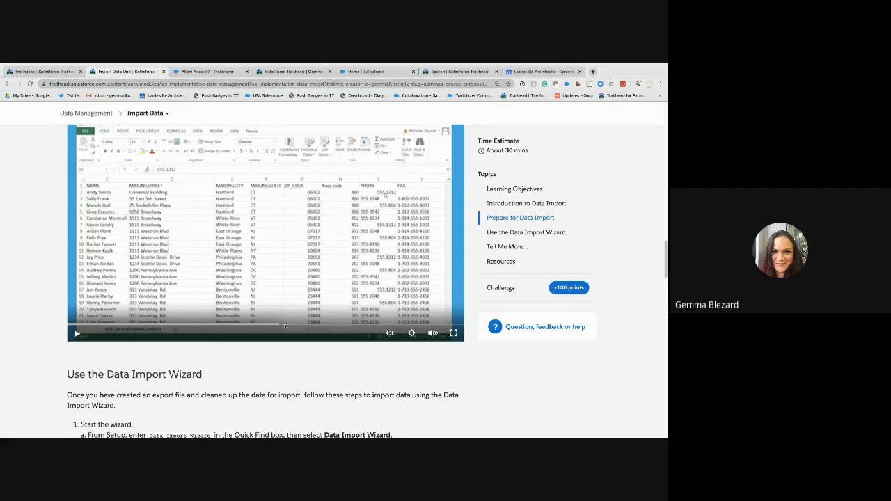
scroll(243, 351, down, 3)
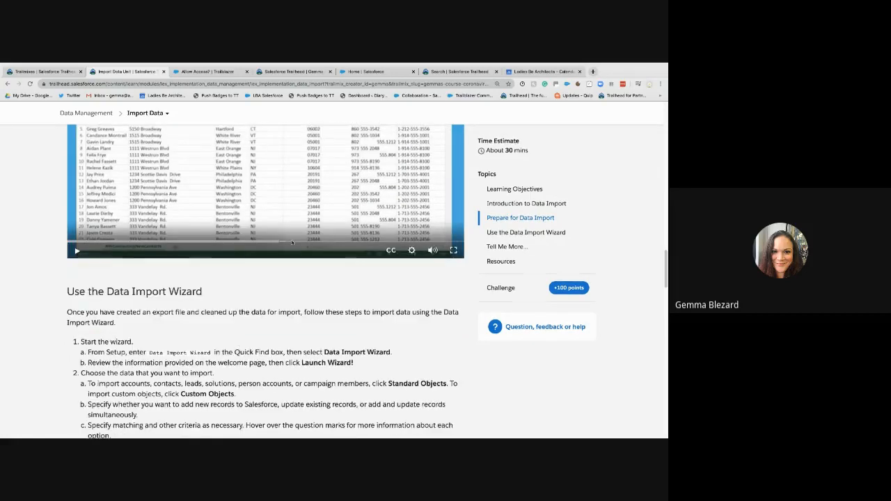
scroll(263, 315, down, 2)
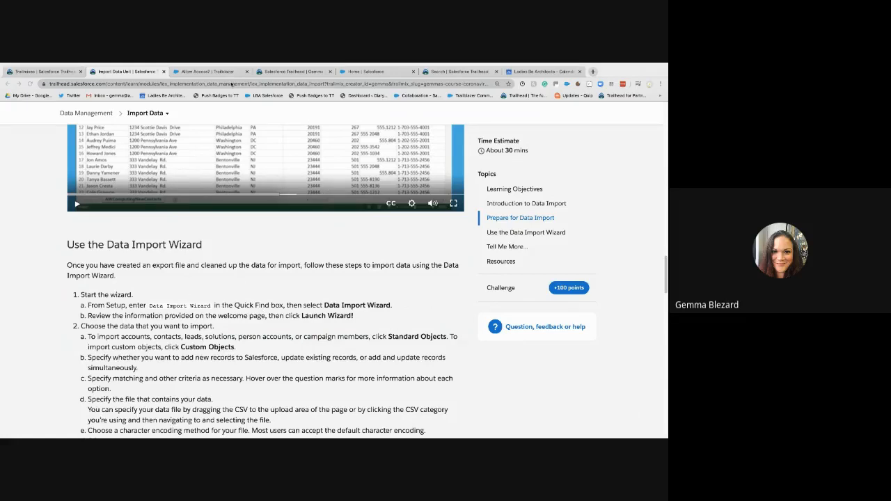
Step: Try to grant Help_Portal access on the Trailblazer authorization page
click(209, 72)
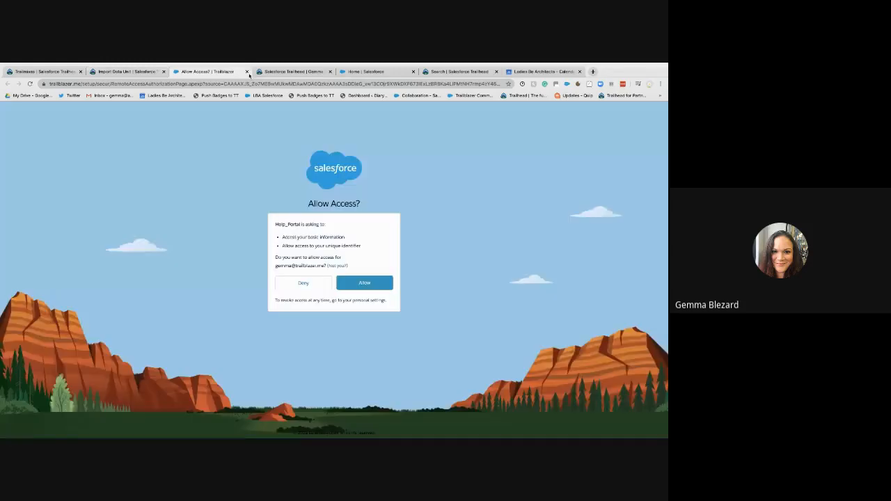
click(377, 283)
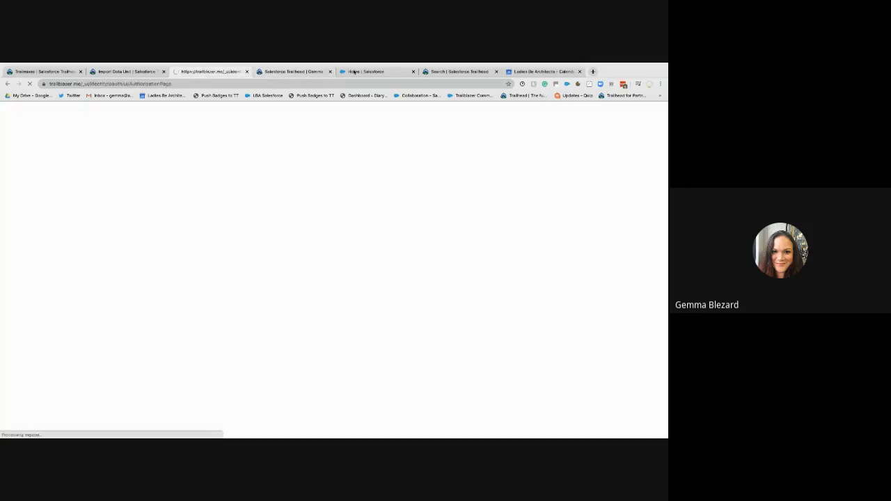
Step: Switch to the Salesforce playground org and open its Setup area
click(370, 72)
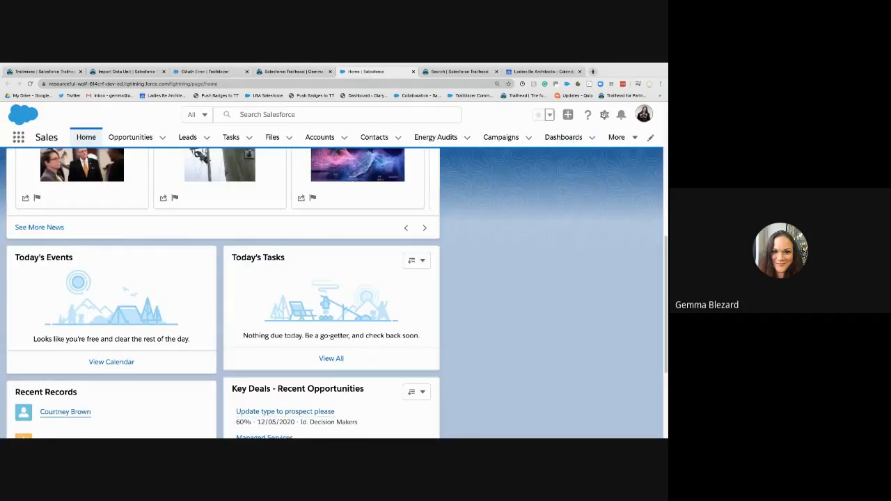
click(604, 114)
click(557, 144)
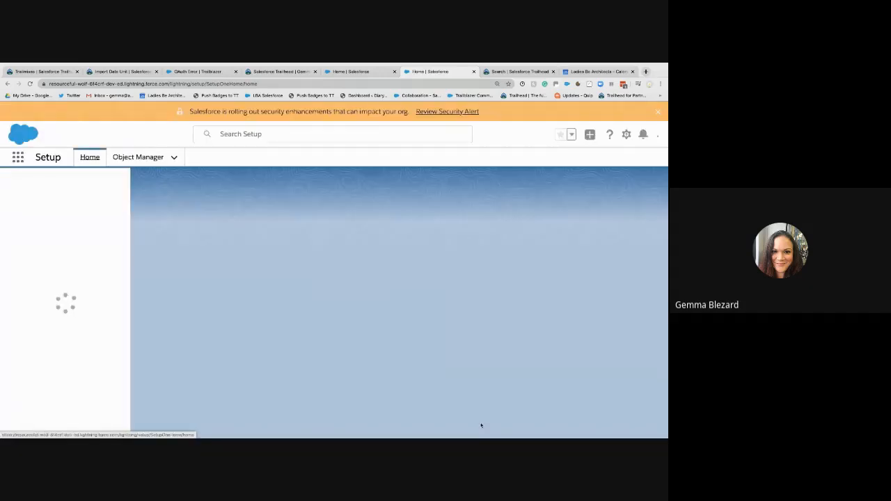
Step: Search Setup for "data import" and open the Data Import Wizard page
click(83, 192)
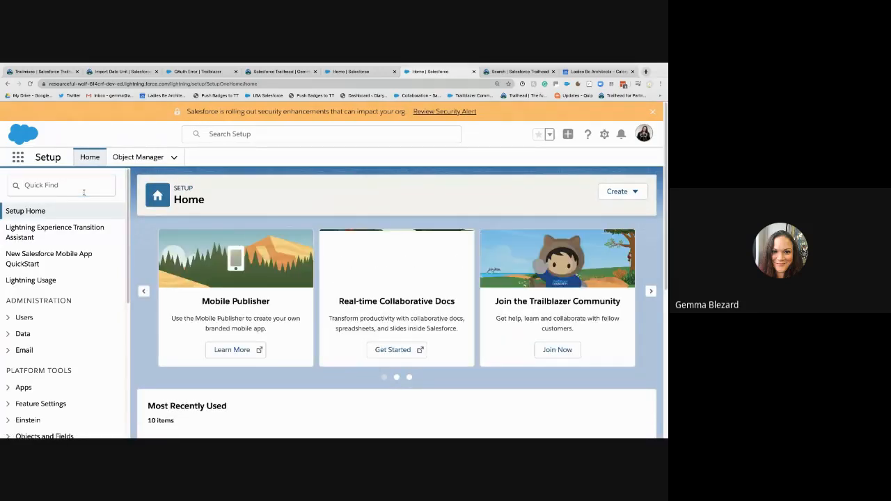
click(83, 192)
text(da)
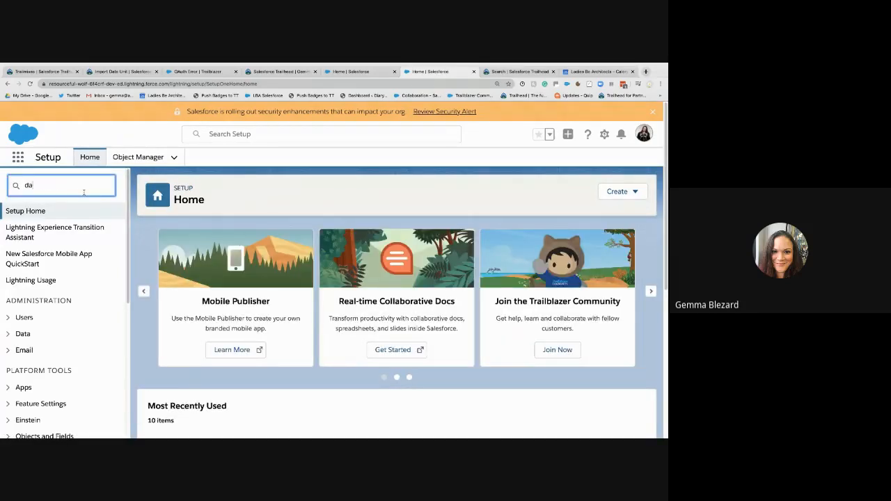
text(ta import)
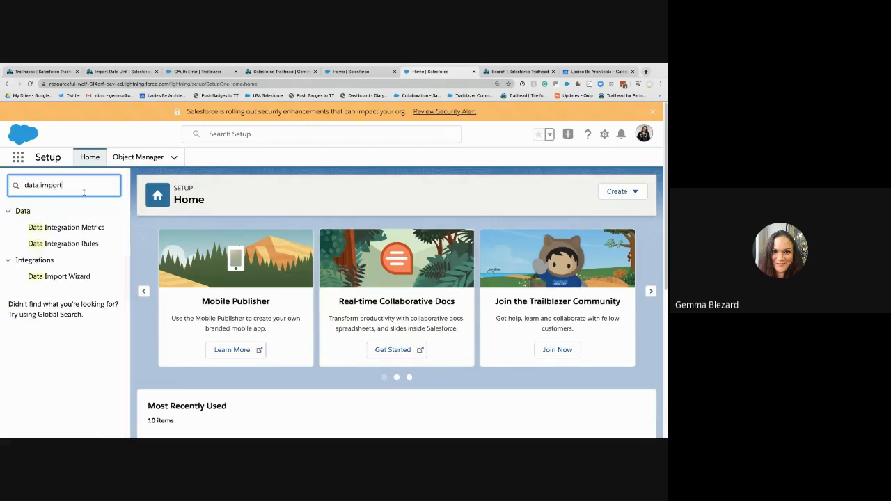
click(64, 227)
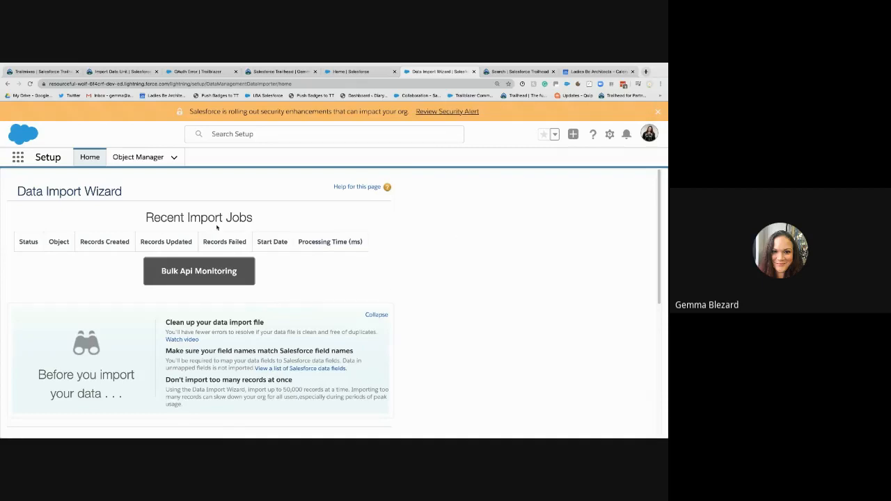
Step: Read the wizard page's pre-import guidance on cleaning the file, matching field names and limiting the number of records
drag(105, 192, 151, 184)
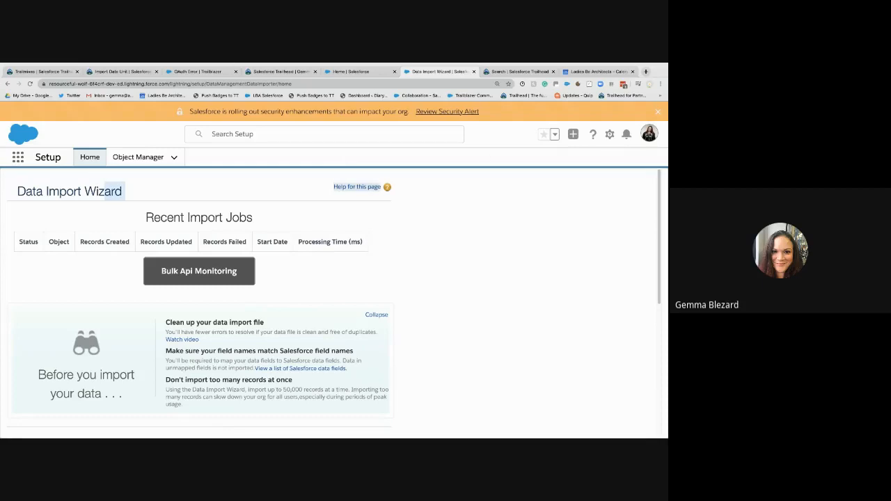
drag(39, 369, 293, 306)
click(293, 307)
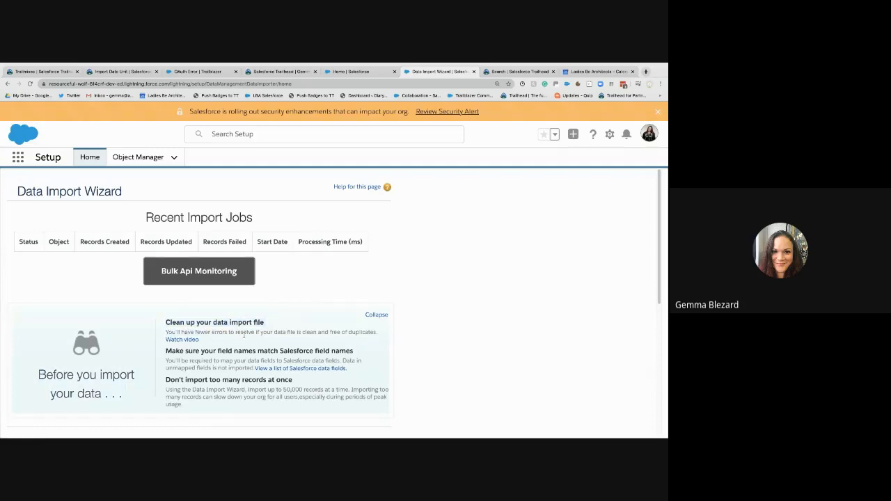
drag(242, 333, 397, 356)
click(396, 356)
Step: Close the OAuth Error page and return to the Import Data unit in Trailhead
click(122, 72)
key(ctrl+Tab)
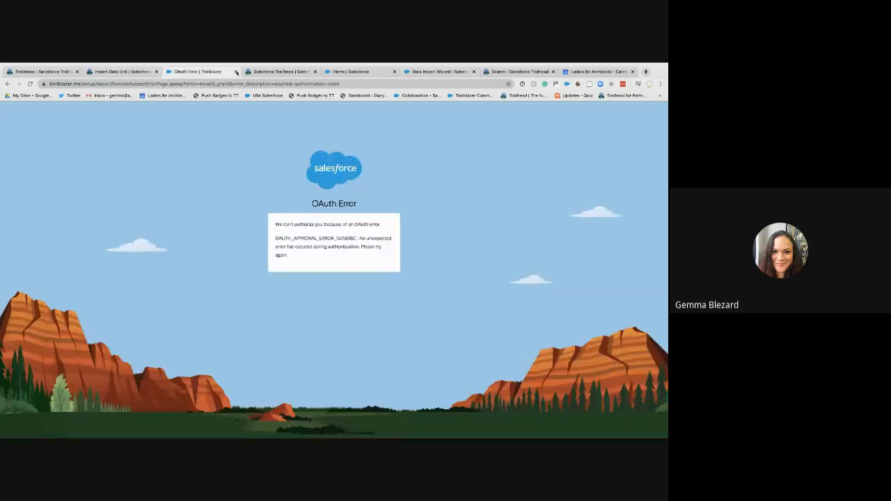
key(ctrl+w)
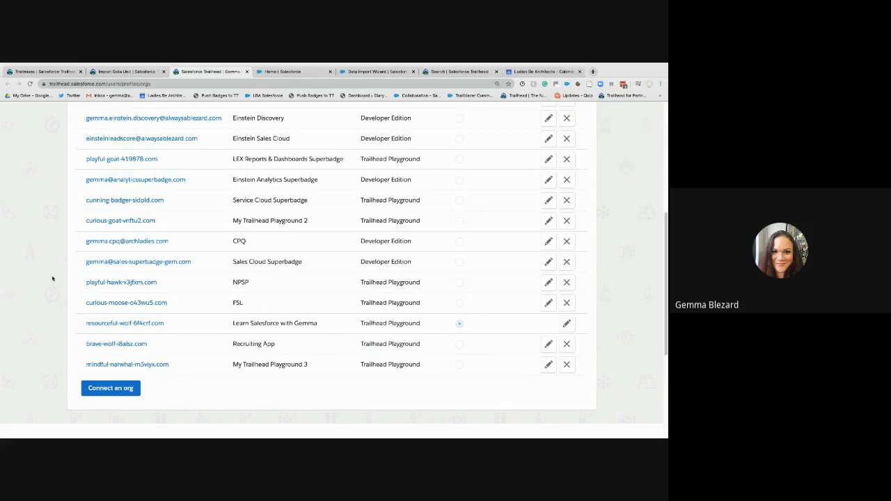
click(122, 73)
scroll(218, 258, up, 5)
scroll(218, 258, down, 3)
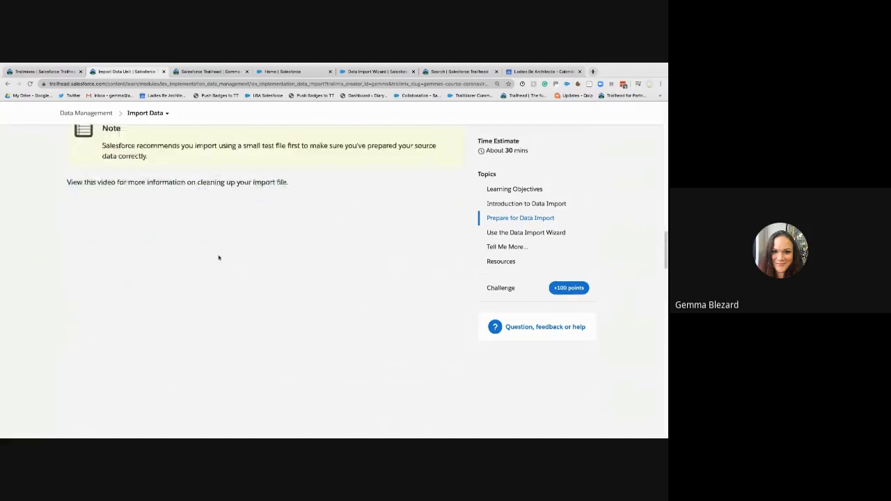
Step: Go through the rest of the Import Data unit and retake its challenge to display the hands-on instructions
scroll(218, 258, down, 3)
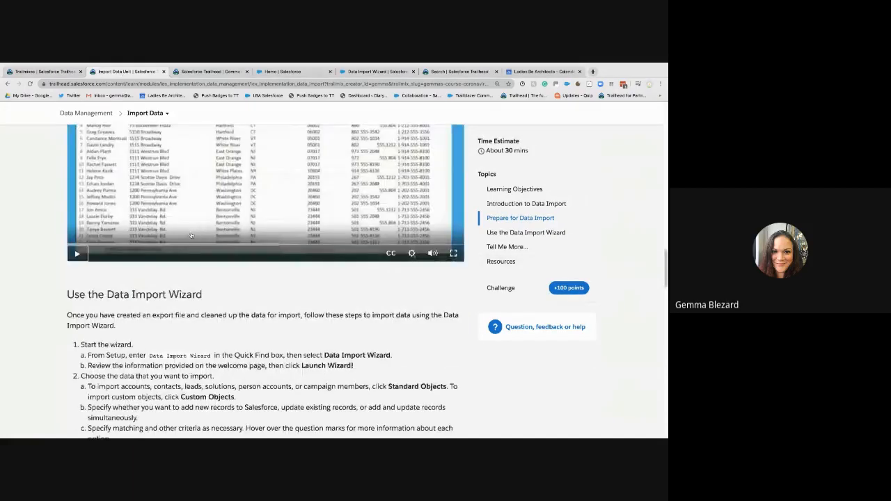
scroll(163, 292, up, 2)
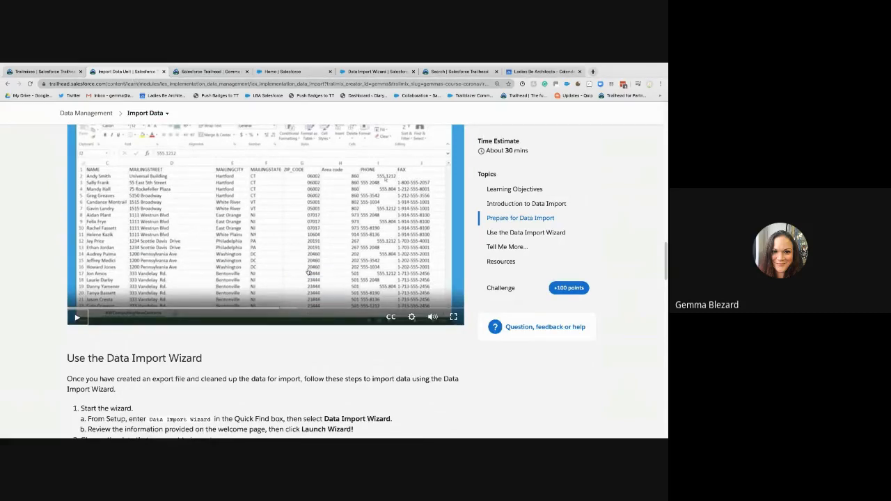
scroll(308, 272, down, 4)
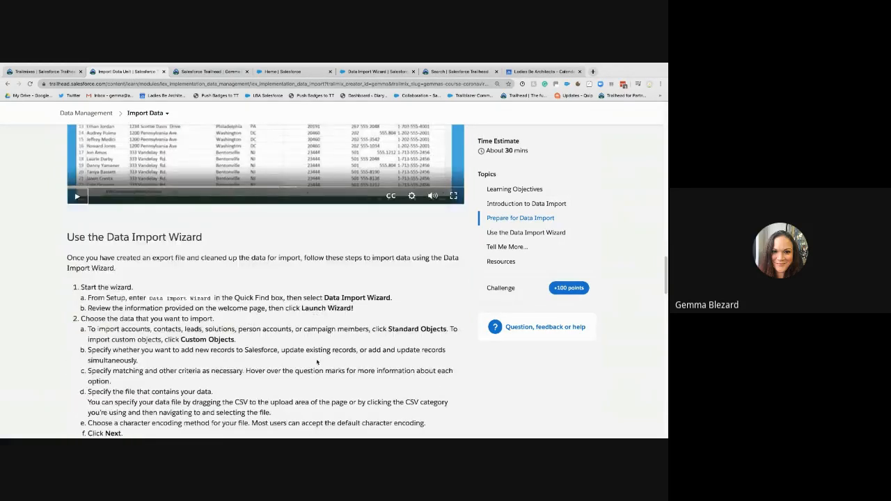
scroll(317, 362, down, 2)
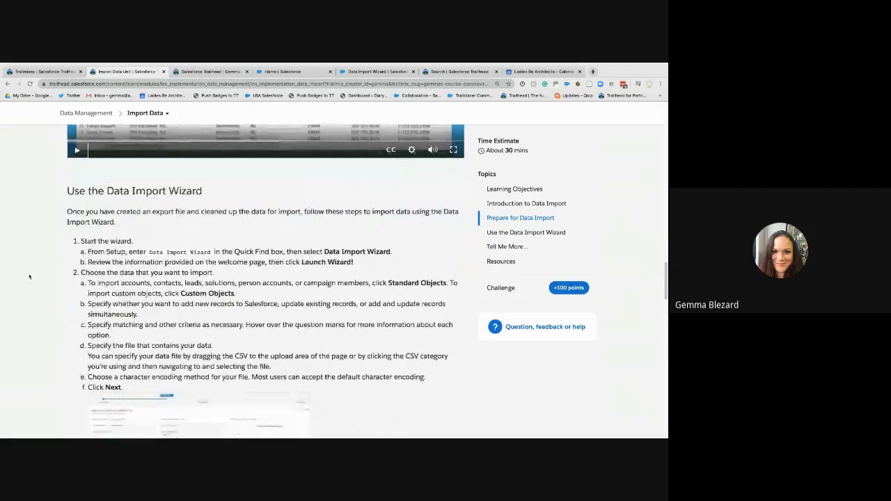
scroll(174, 322, down, 8)
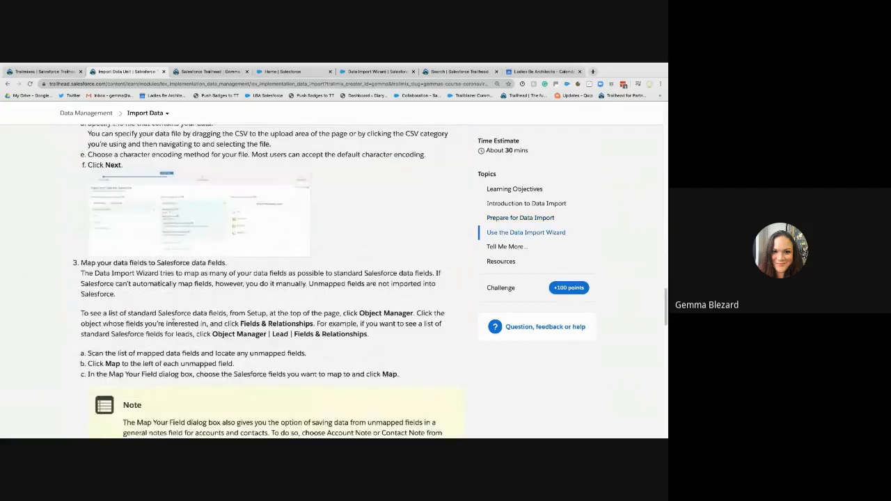
scroll(174, 322, down, 6)
scroll(173, 320, down, 10)
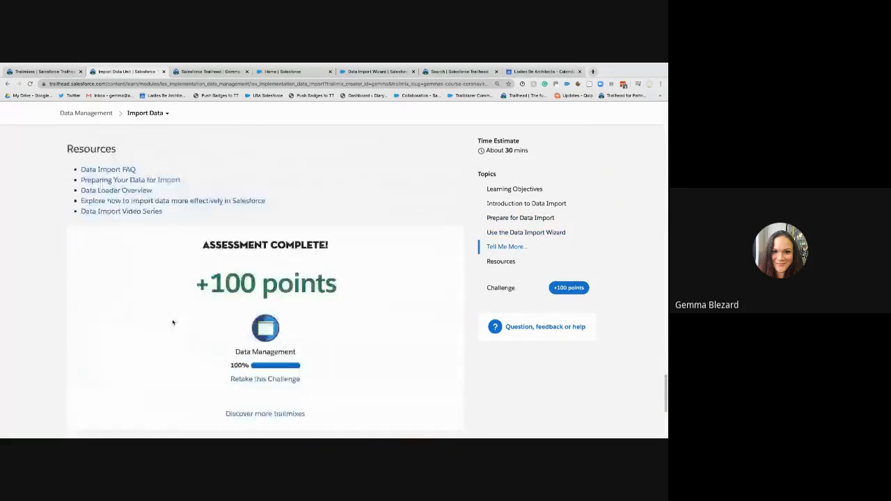
click(250, 381)
scroll(241, 262, down, 5)
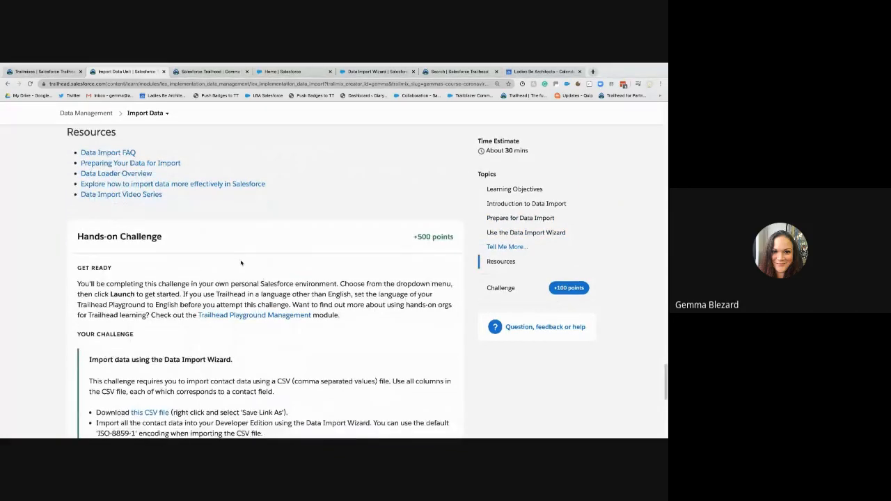
Step: Go back to the unit's Use the Data Import Wizard section and read its steps for starting the wizard and choosing data
scroll(241, 262, up, 15)
scroll(241, 263, up, 7)
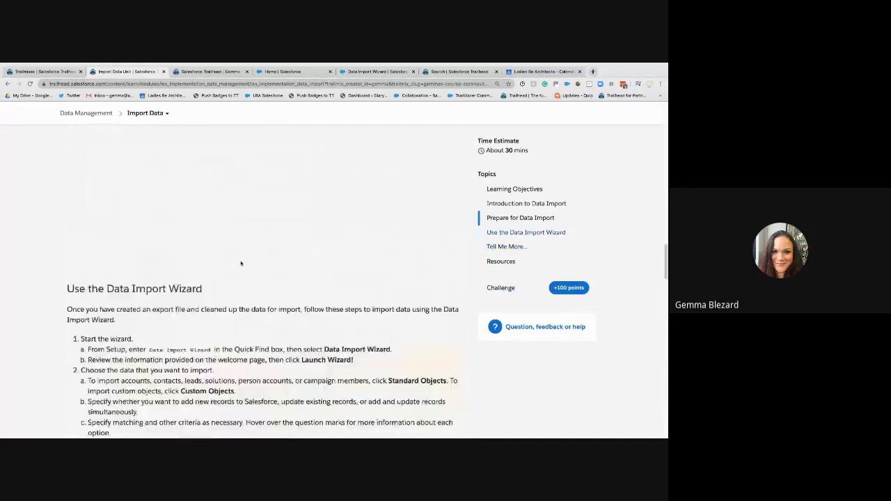
scroll(241, 263, down, 4)
scroll(241, 264, up, 1)
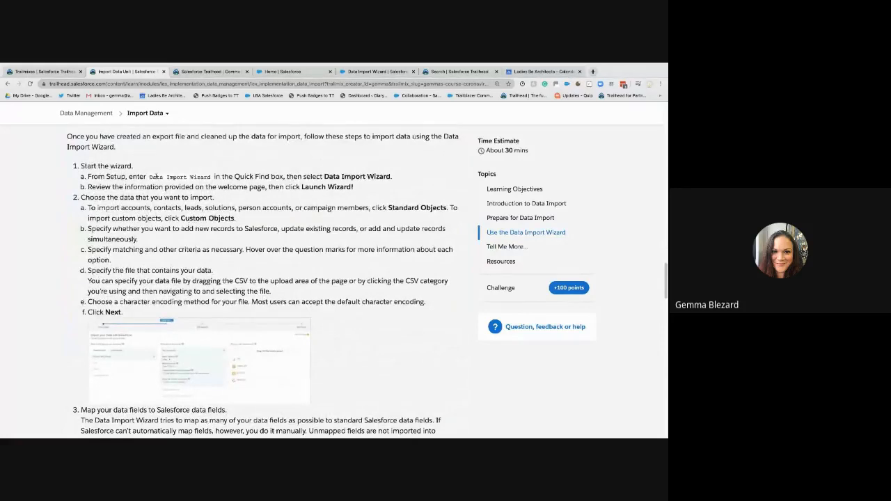
Step: Close the Trailhead orgs list and Salesforce Home browser tabs, returning to the Data Import Wizard page
click(242, 72)
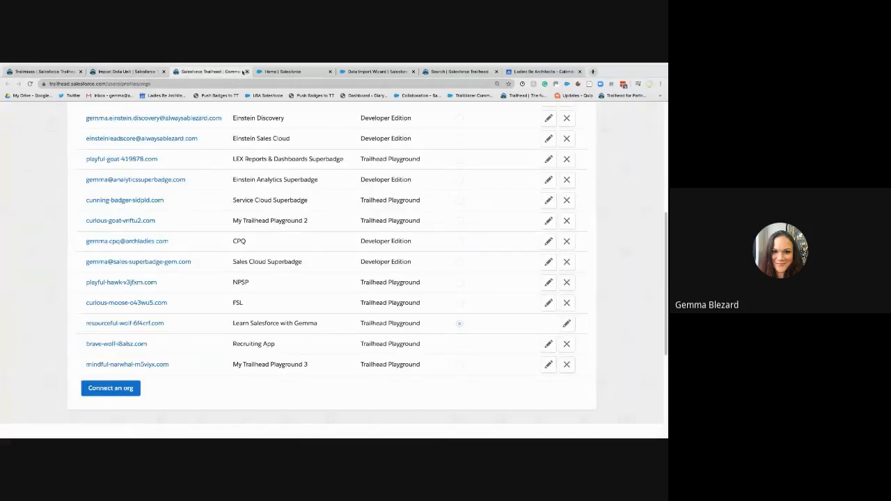
click(246, 72)
click(247, 71)
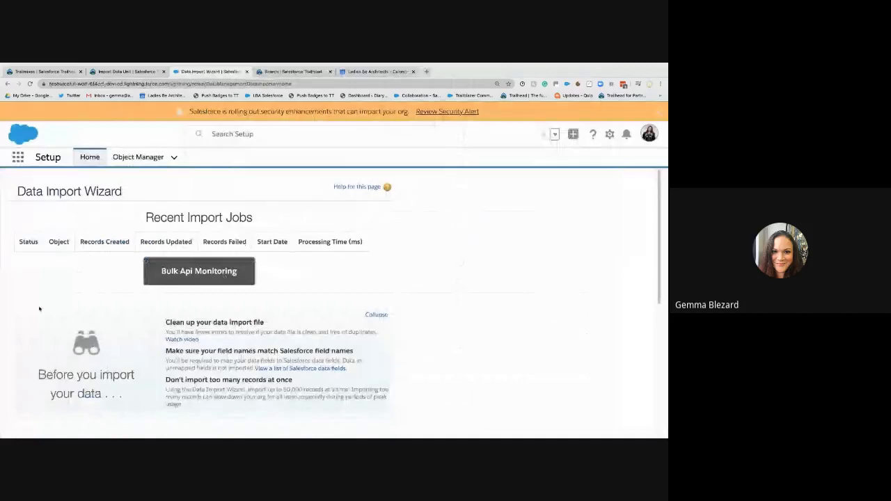
Step: Launch the Data Import Wizard and look over the standard objects offered for import
scroll(39, 308, down, 5)
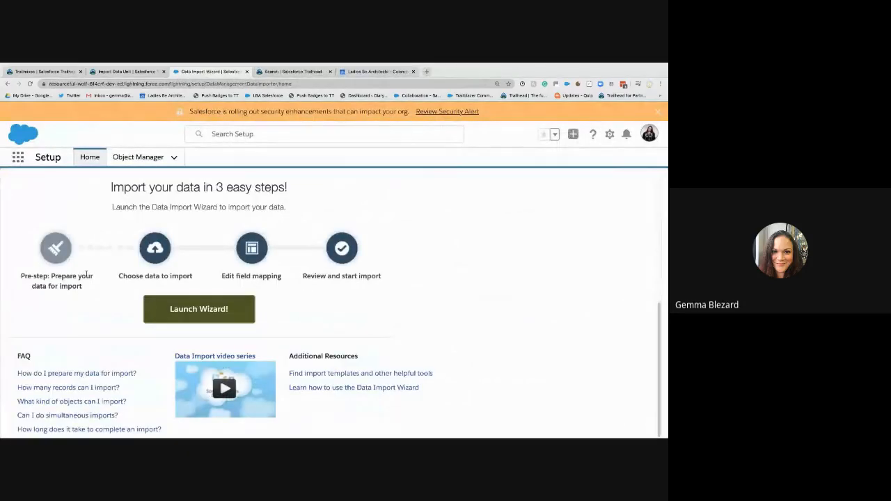
click(179, 307)
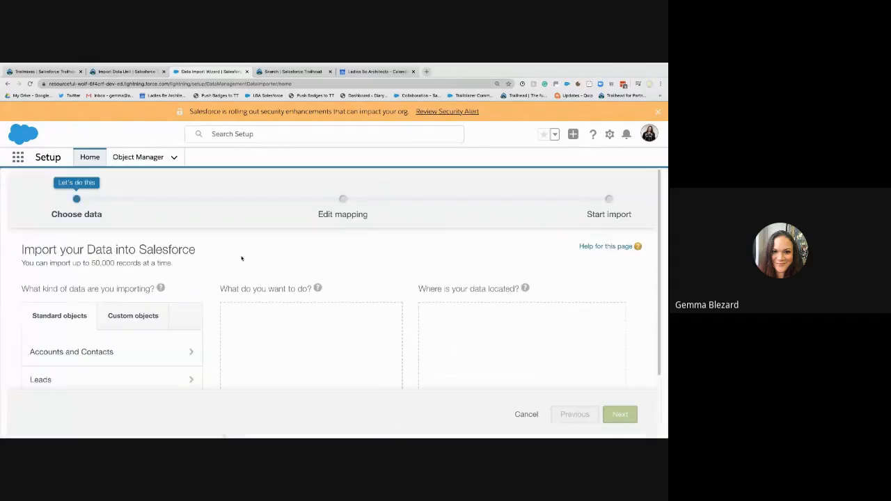
scroll(275, 267, down, 2)
scroll(272, 267, up, 2)
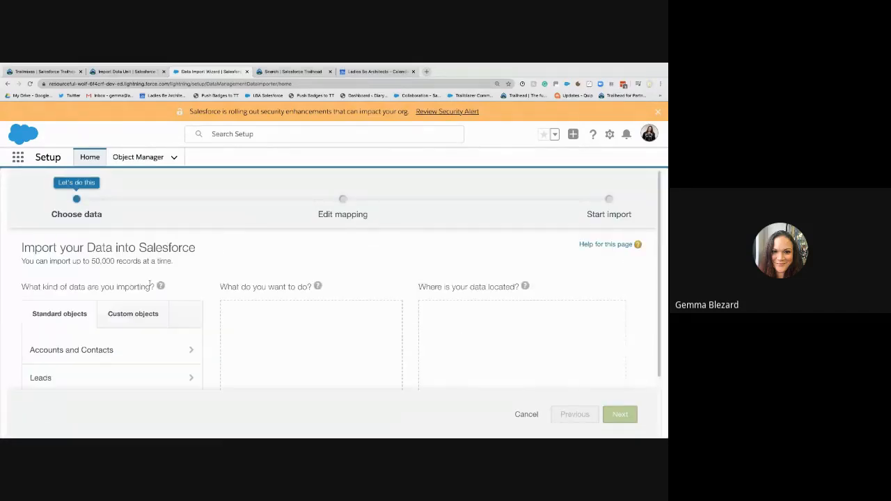
scroll(88, 298, down, 2)
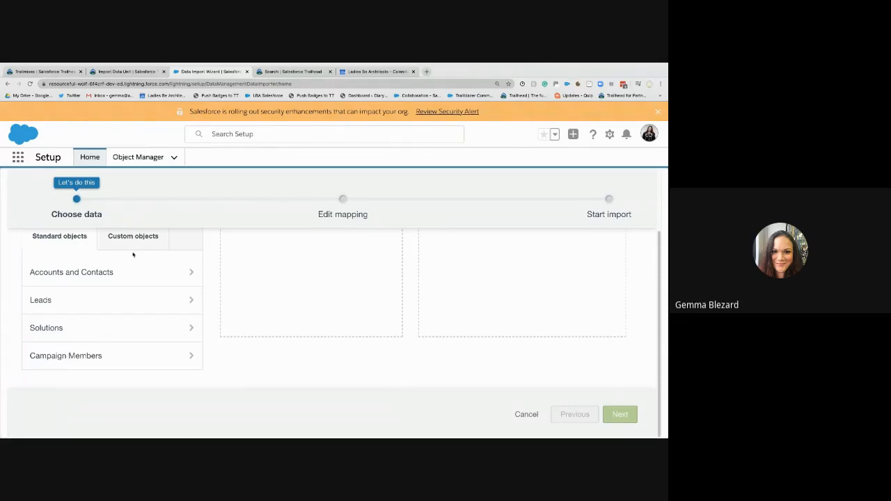
scroll(209, 288, up, 1)
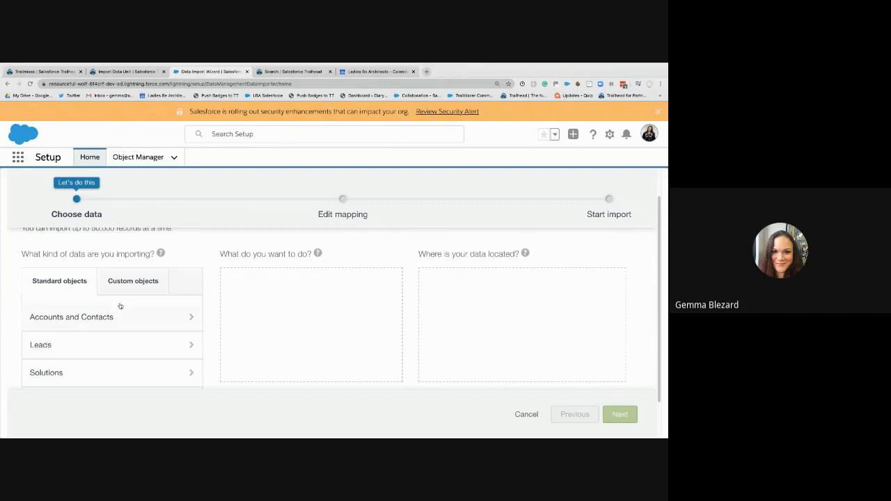
Step: Try Accounts and Contacts, Leads and Solutions in turn as the standard object to import
click(145, 321)
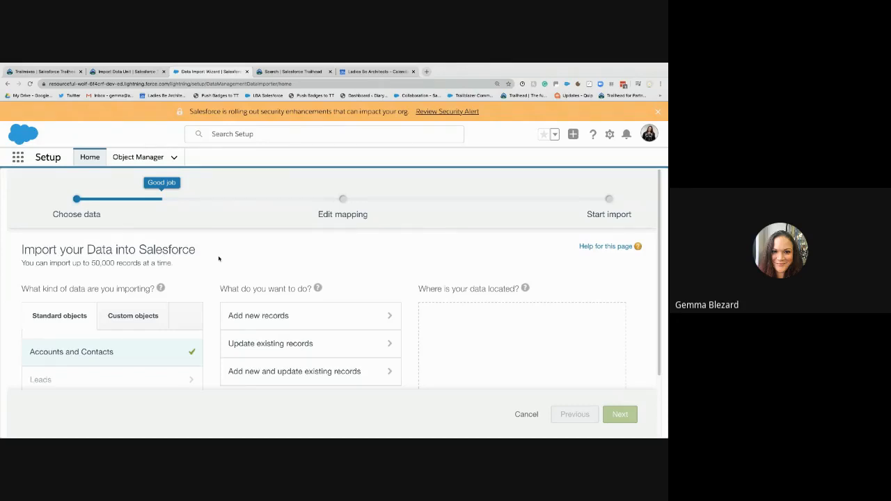
scroll(167, 311, down, 2)
click(138, 328)
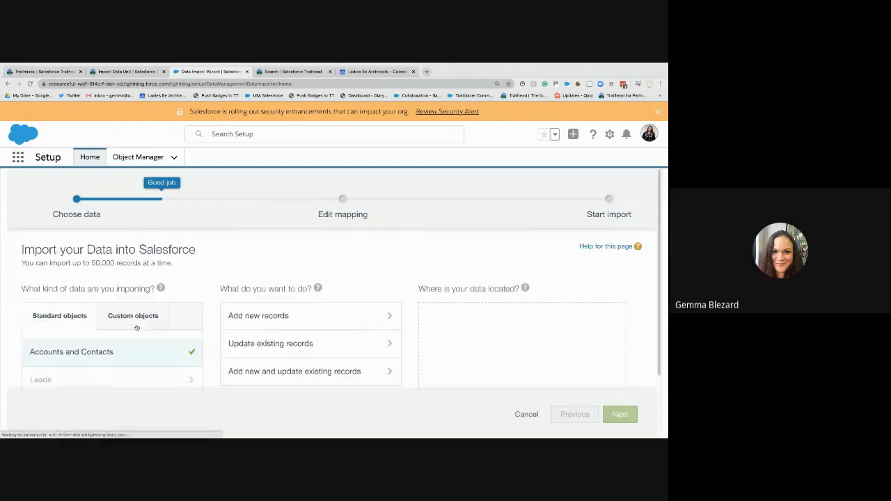
scroll(133, 356, down, 1)
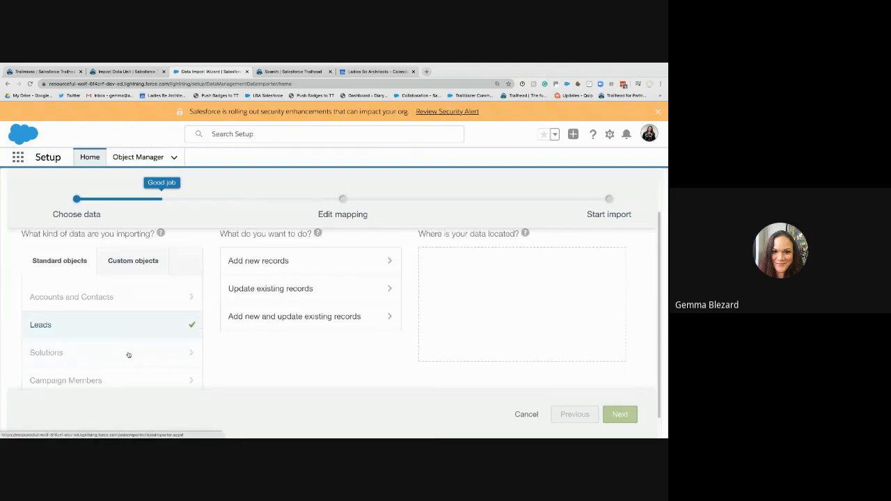
click(129, 354)
scroll(128, 354, down, 2)
scroll(128, 354, up, 2)
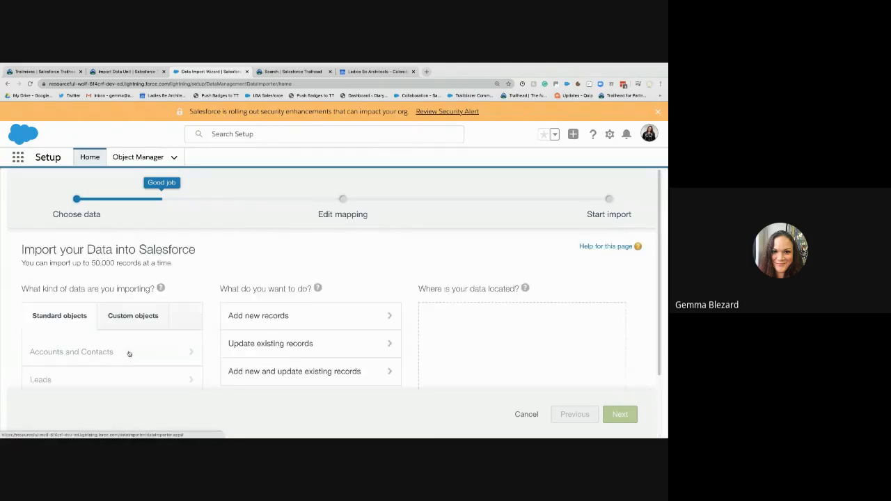
scroll(130, 354, down, 2)
scroll(130, 354, up, 2)
scroll(130, 354, down, 1)
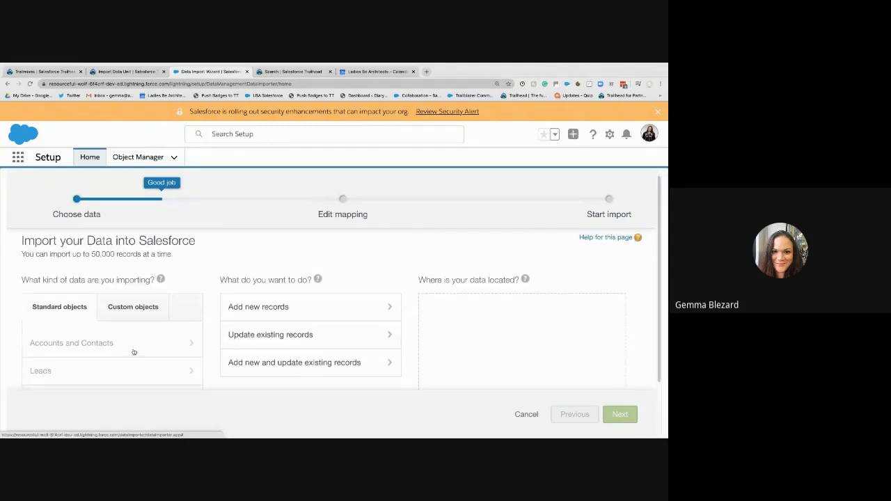
Step: Choose the custom object Energy Audits as the data to import, with the Add new records operation
click(123, 311)
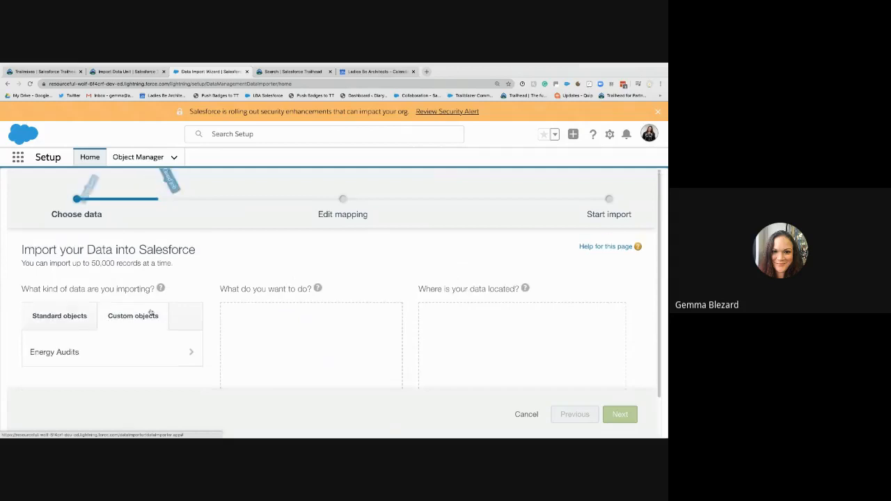
scroll(209, 310, down, 1)
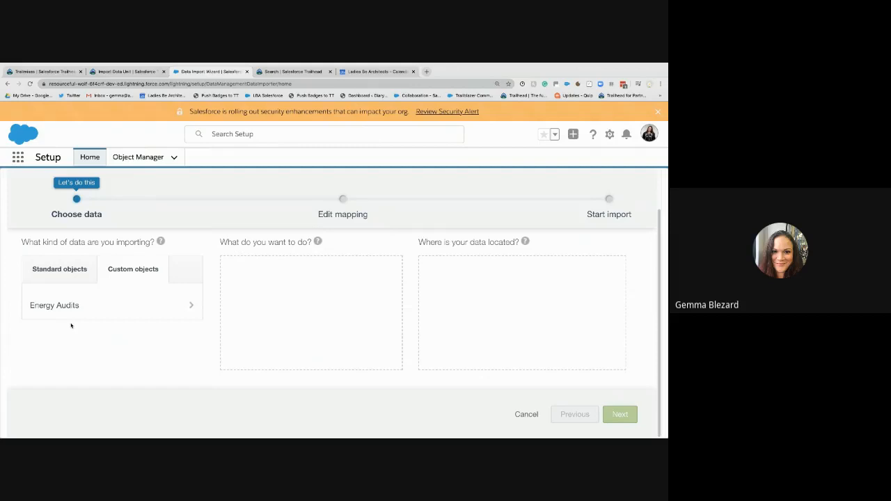
click(114, 306)
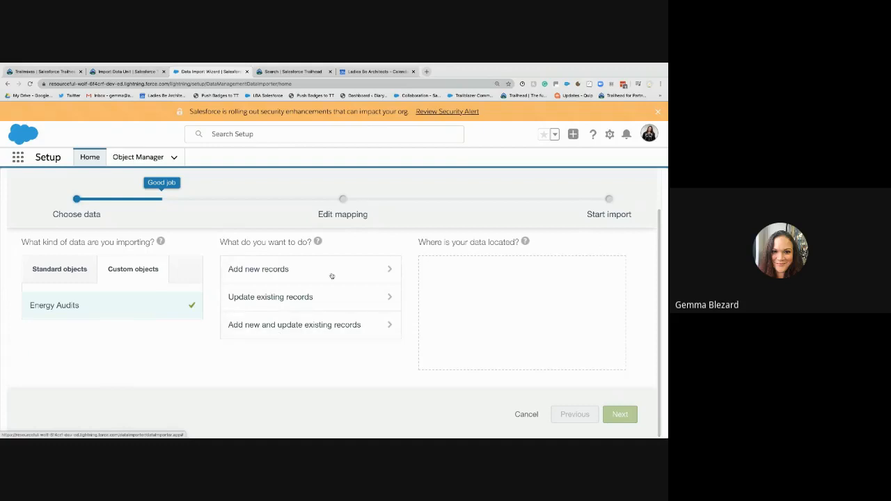
click(280, 275)
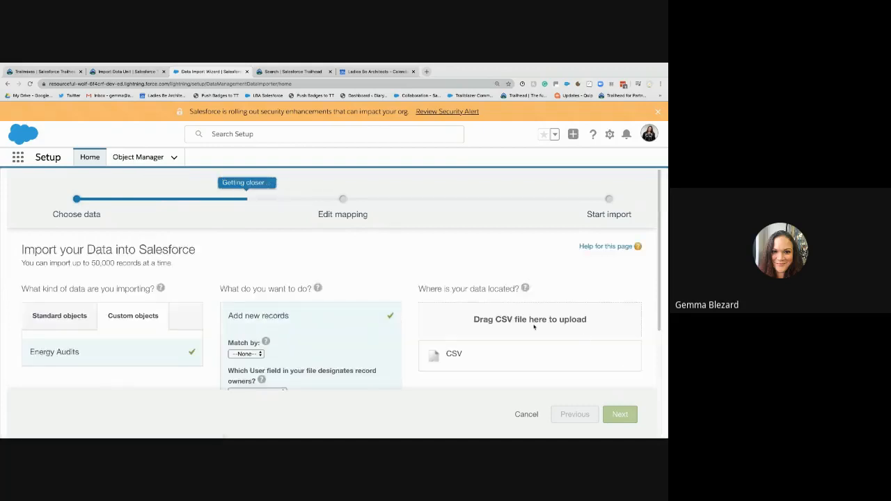
Step: Examine the Add new records settings, the other import operations and the help on triggering workflow rules and processes
scroll(321, 307, down, 3)
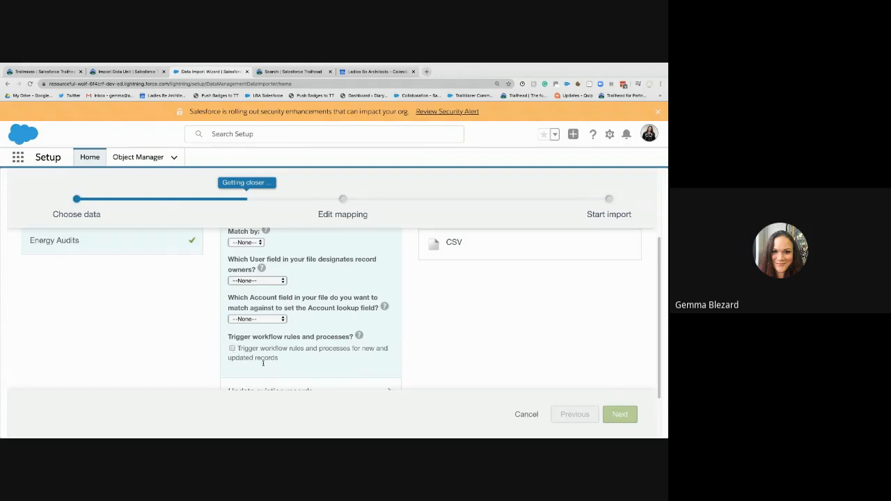
scroll(278, 369, down, 2)
scroll(288, 374, up, 1)
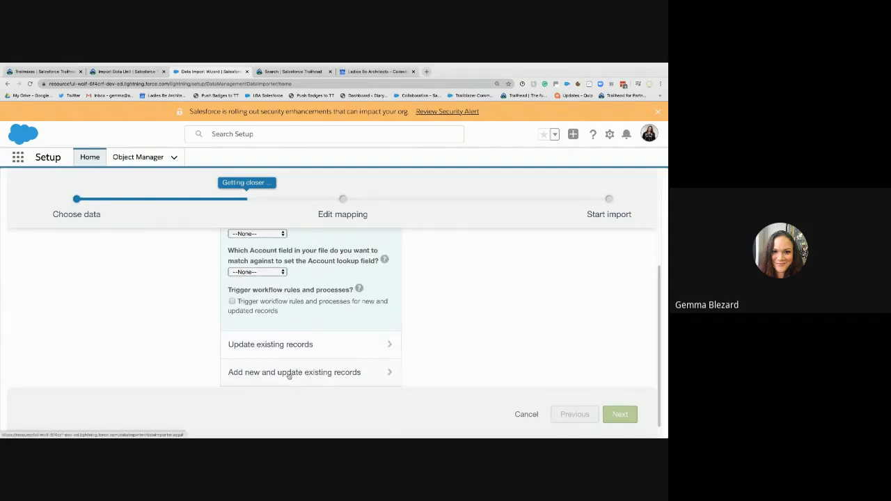
scroll(288, 374, up, 1)
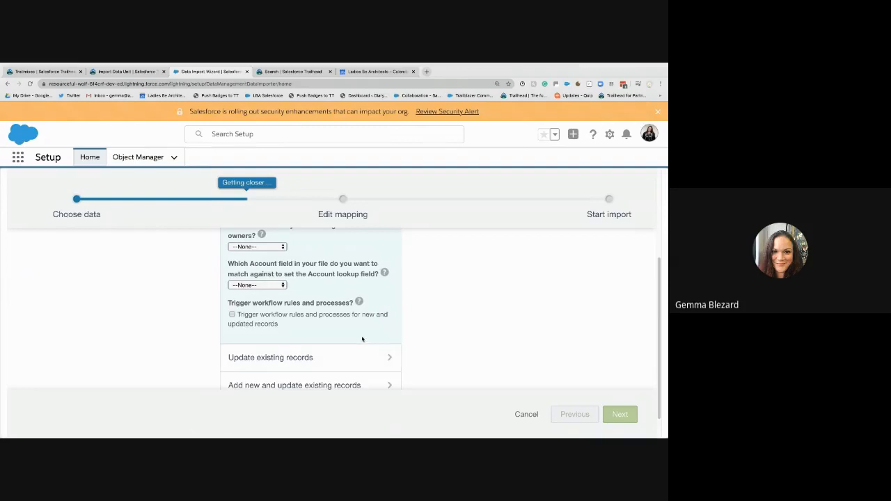
mouse_move(359, 302)
scroll(286, 285, up, 3)
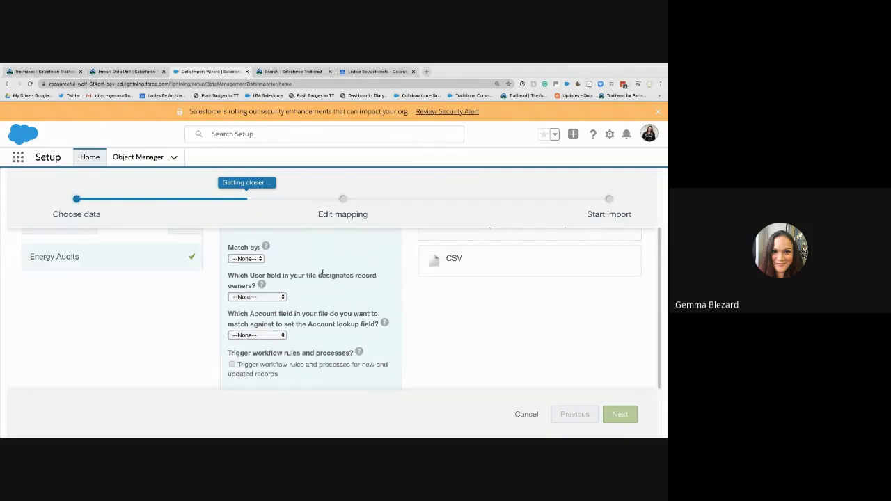
Step: Inspect the available choices for the record owner field, Match by and the Account lookup match, leaving each at None
click(253, 297)
click(322, 306)
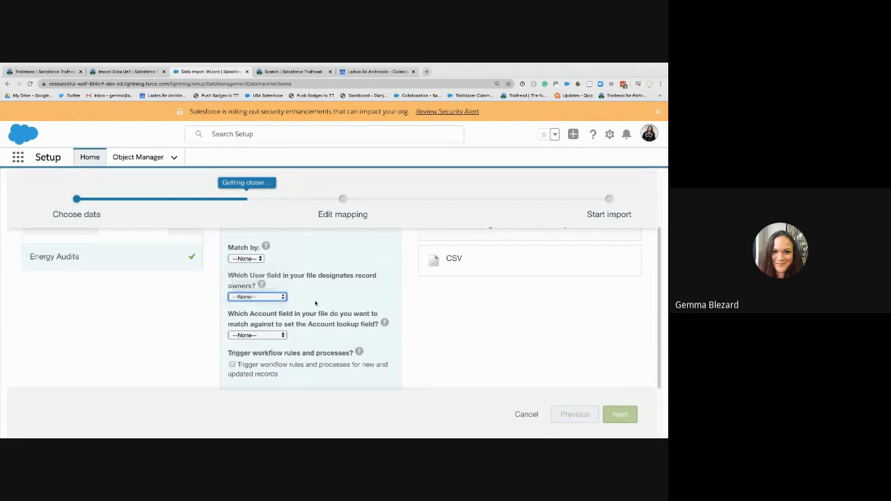
click(272, 298)
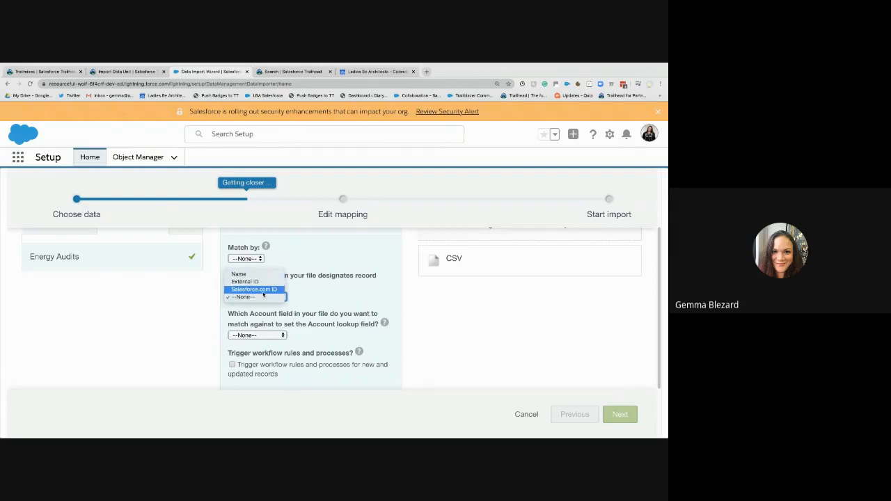
click(264, 296)
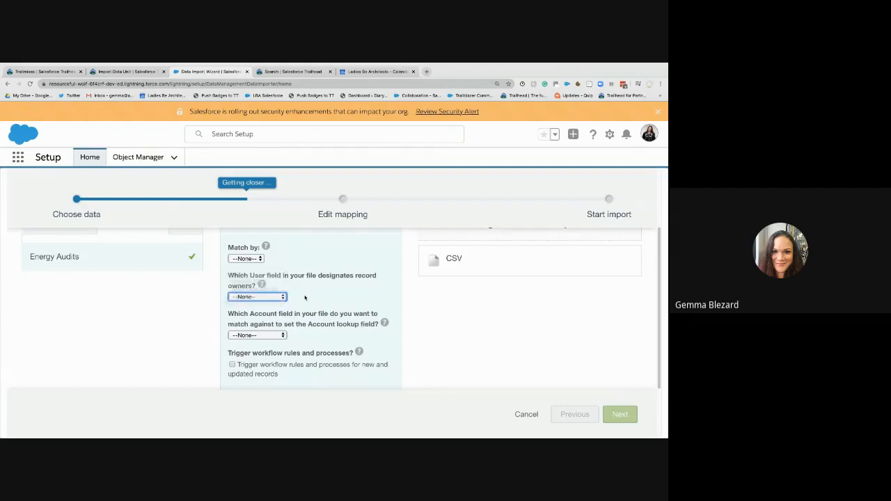
click(254, 258)
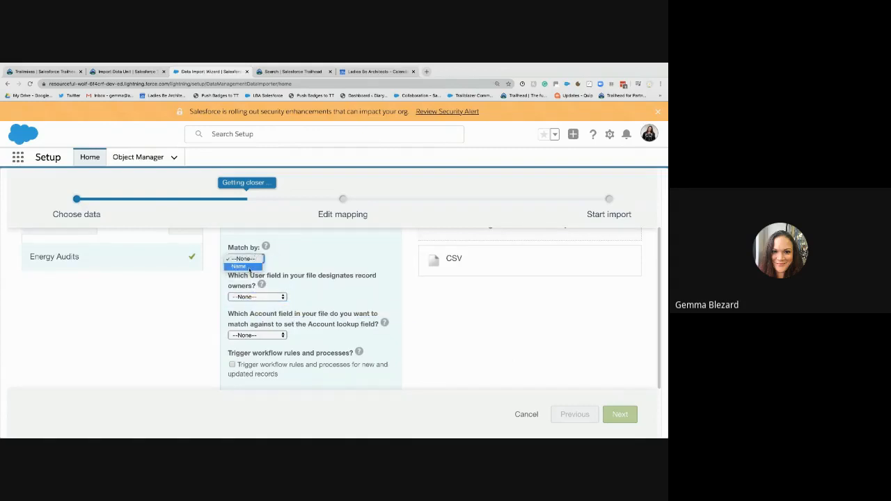
click(278, 336)
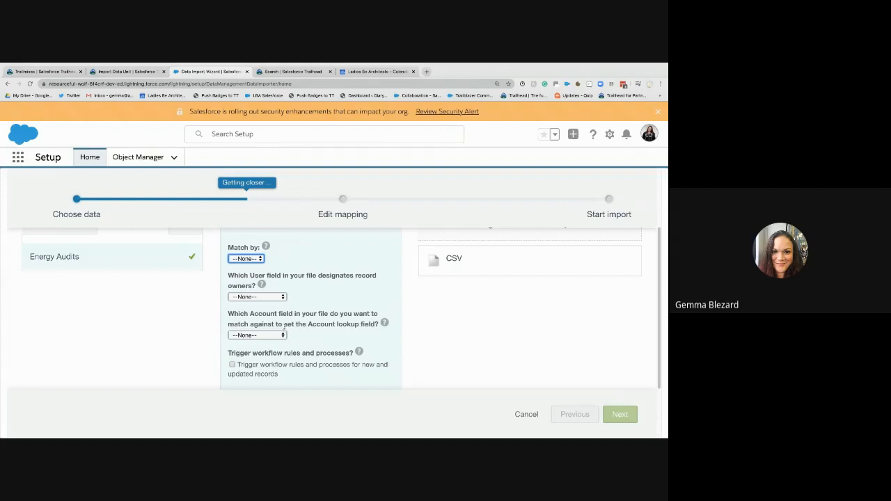
click(265, 336)
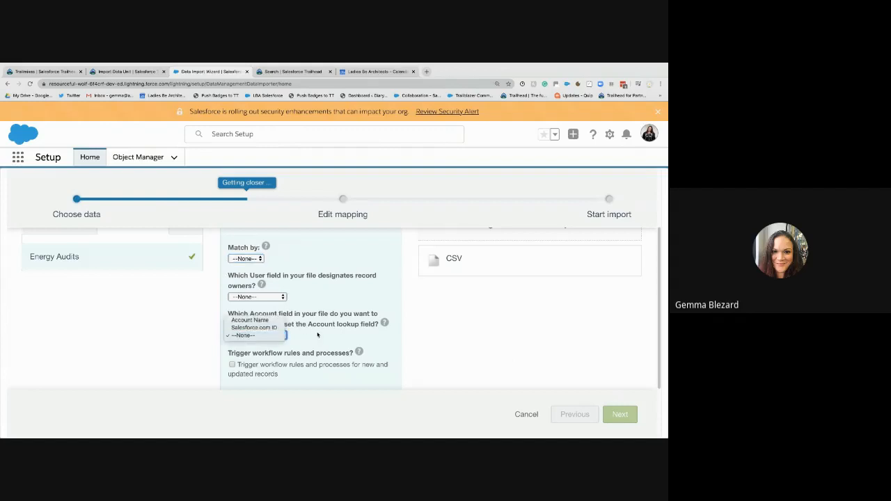
Step: Recheck the fields offered for matching the Account lookup, leaving the choice at None
click(317, 335)
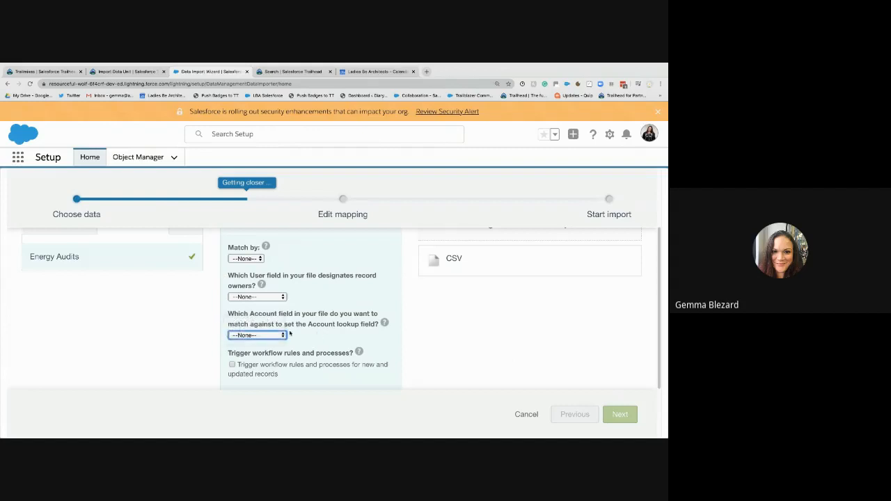
click(265, 336)
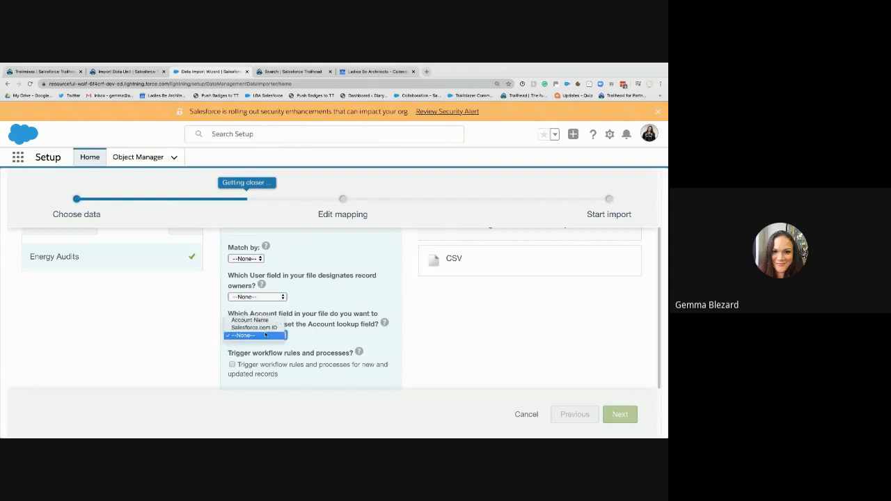
click(305, 341)
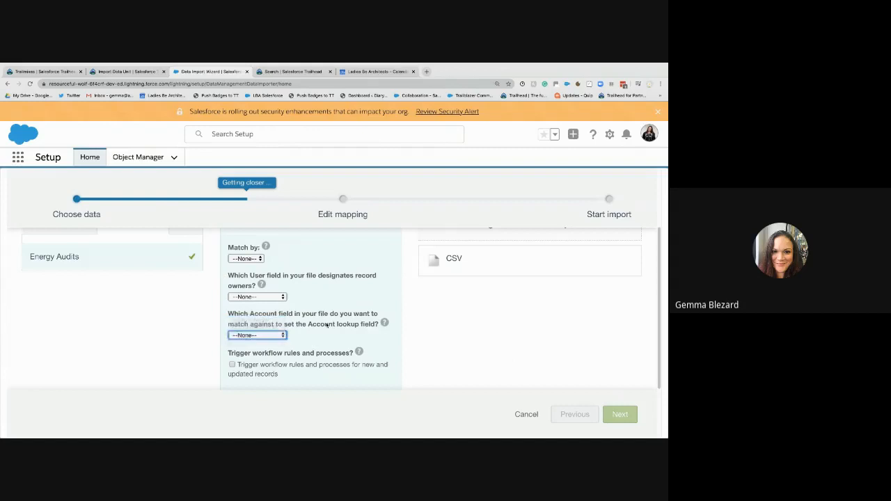
Step: Try the Update existing records operation, and choose Add new and update existing records for Energy Audits
scroll(244, 346, down, 1)
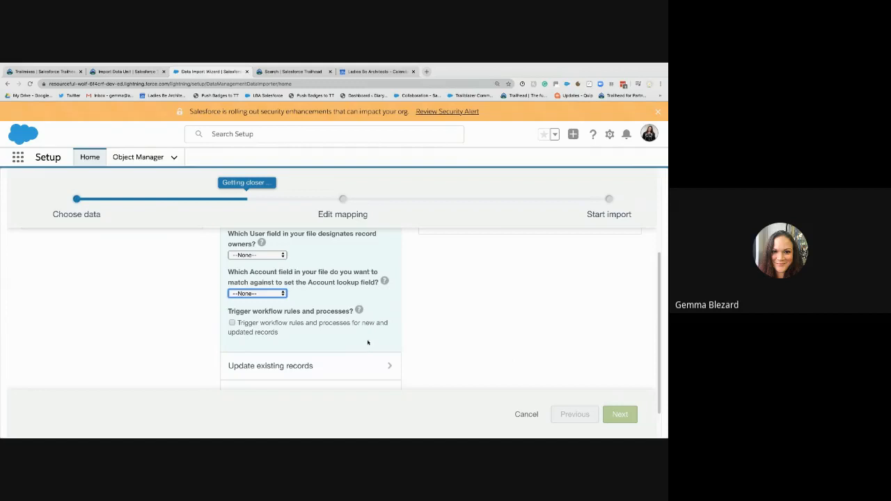
scroll(341, 337, down, 1)
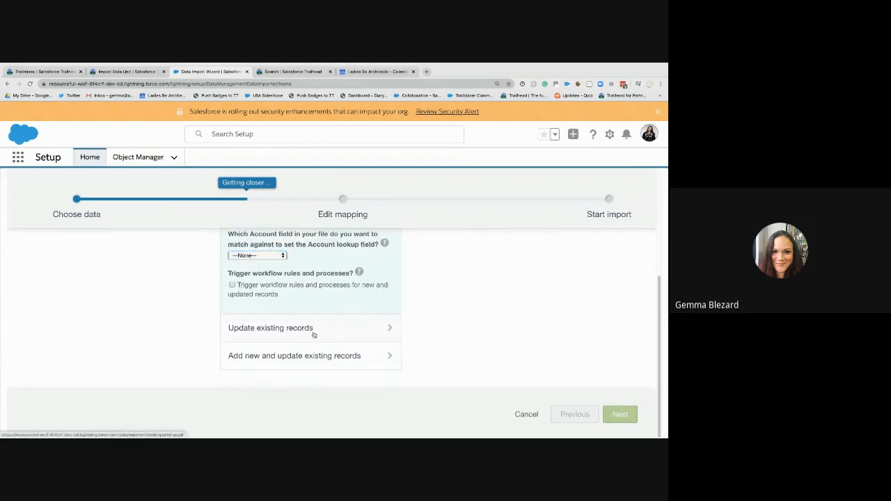
click(313, 335)
scroll(300, 279, down, 5)
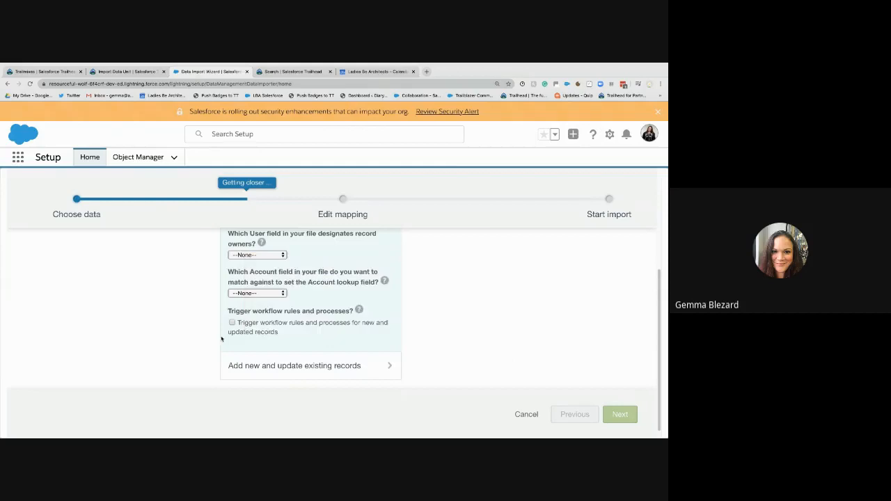
click(346, 365)
scroll(324, 350, down, 2)
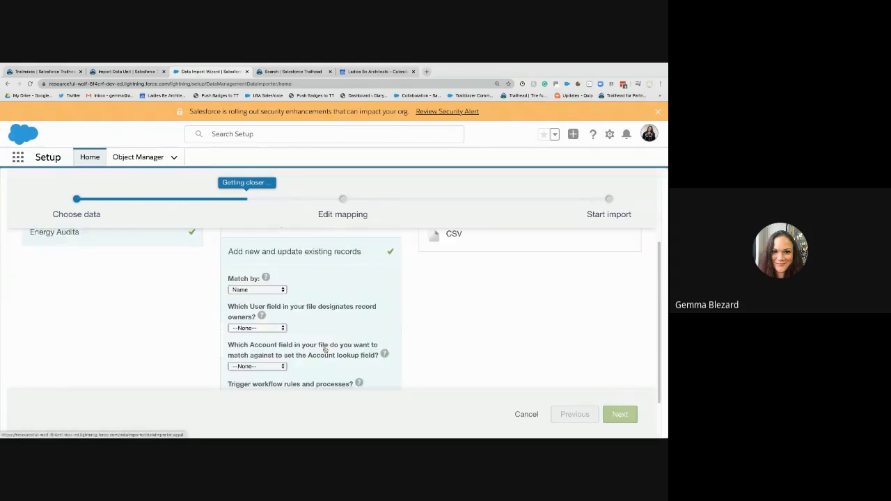
Step: Inspect the Match by choices and the other settings of Add new and update existing records, keeping Match by at Name
scroll(324, 350, down, 2)
scroll(272, 335, up, 3)
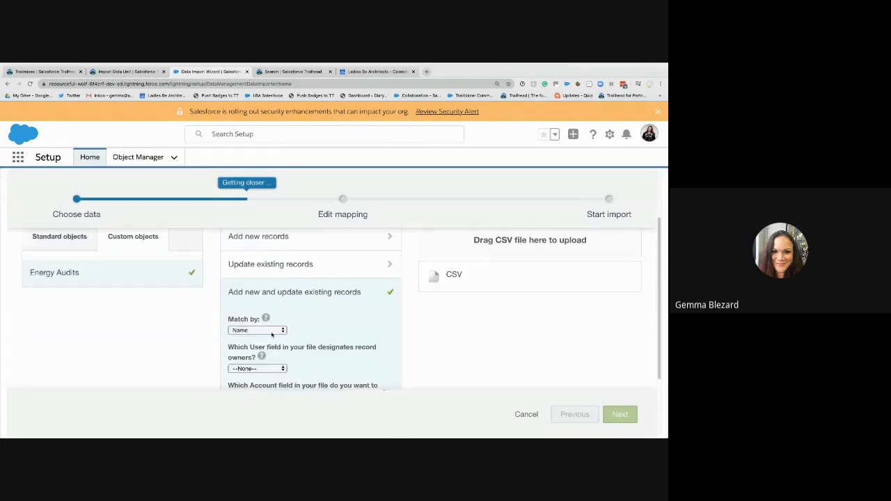
click(272, 335)
scroll(321, 337, down, 2)
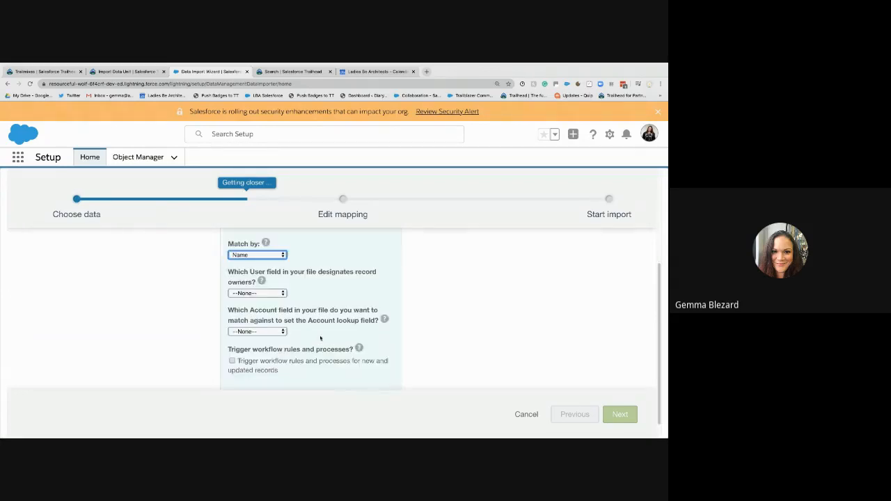
Step: Choose CSV as the data location and check the value separator choices, keeping Comma
scroll(288, 336, up, 4)
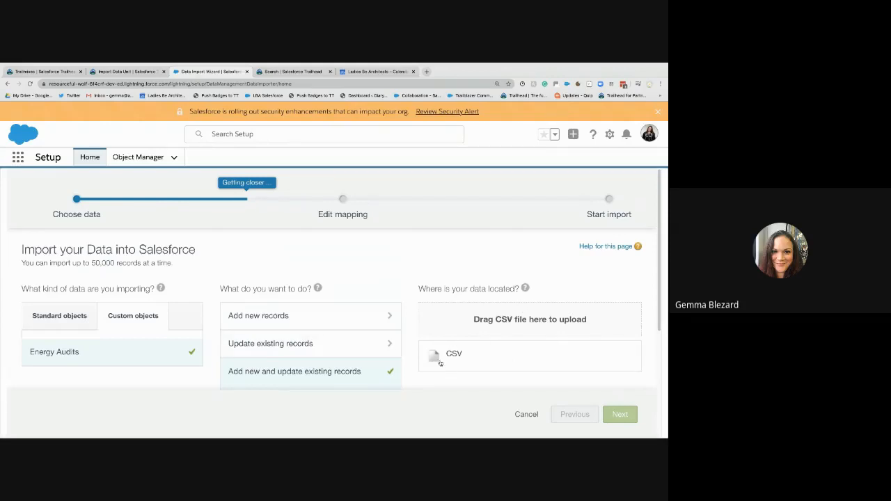
click(435, 355)
scroll(491, 354, down, 2)
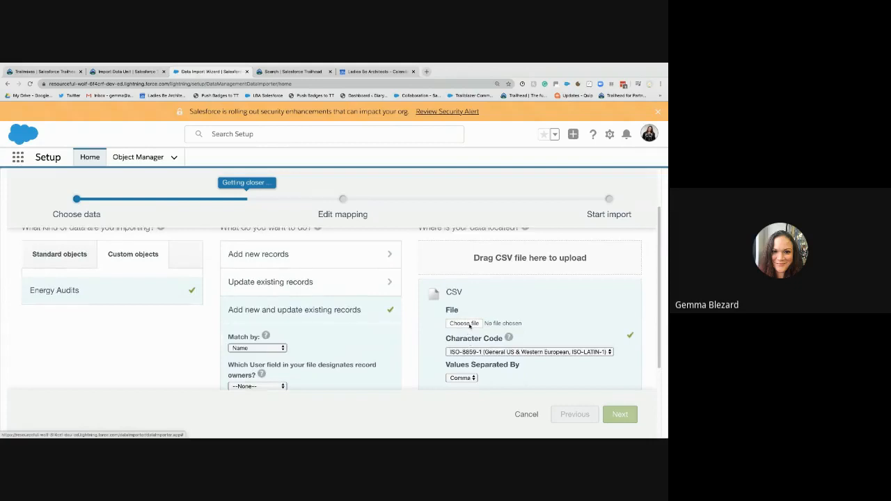
click(464, 365)
scroll(466, 369, up, 2)
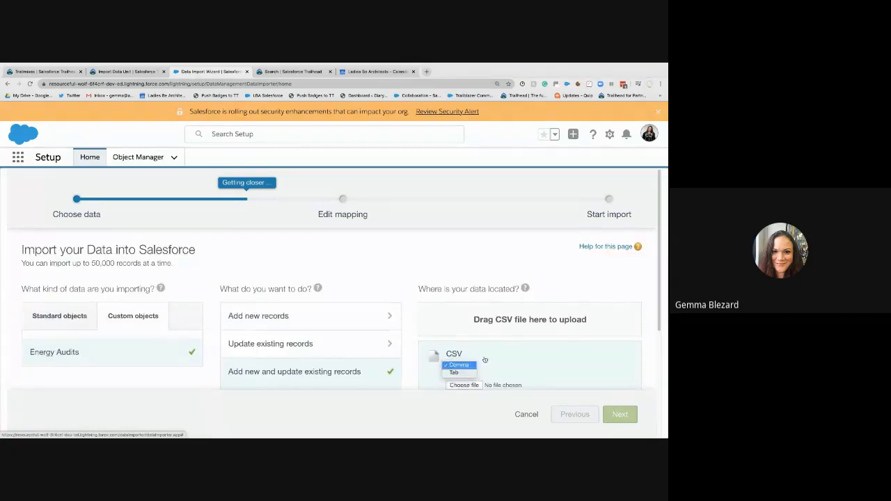
scroll(503, 342, down, 5)
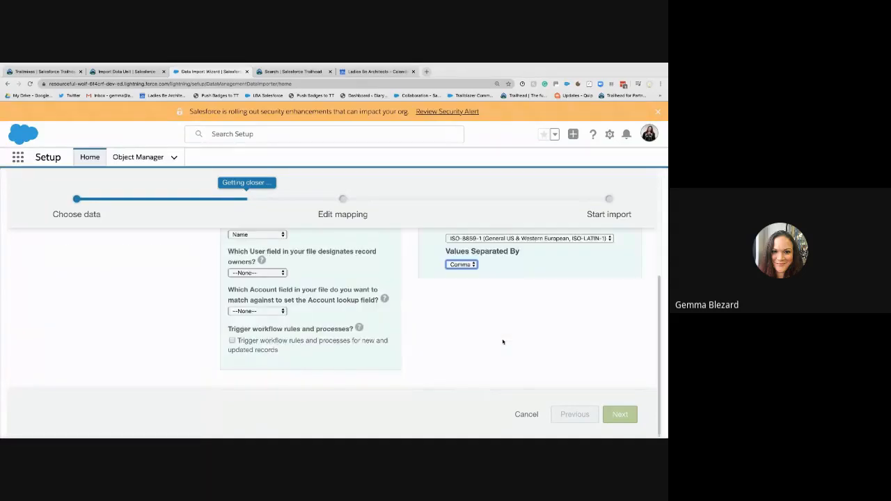
Step: Review the CSV separator options again and open the file chooser, cancelling it without picking a file
scroll(502, 340, up, 1)
scroll(502, 340, up, 1)
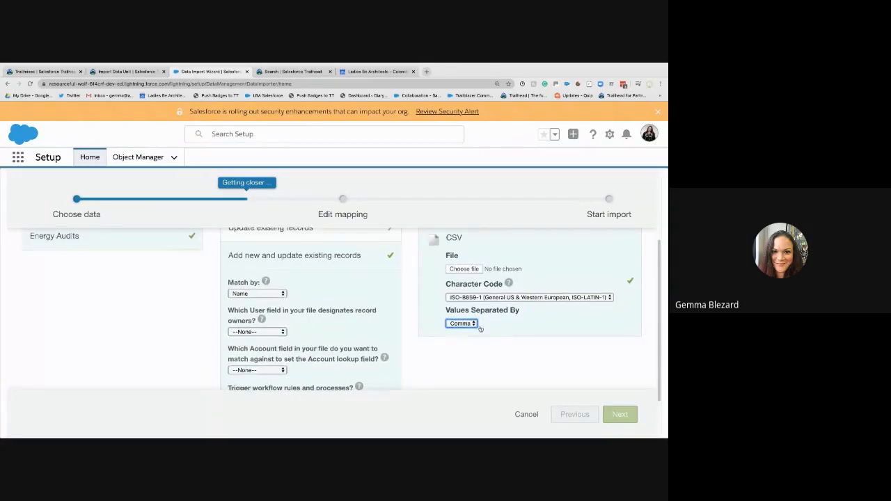
scroll(471, 325, up, 4)
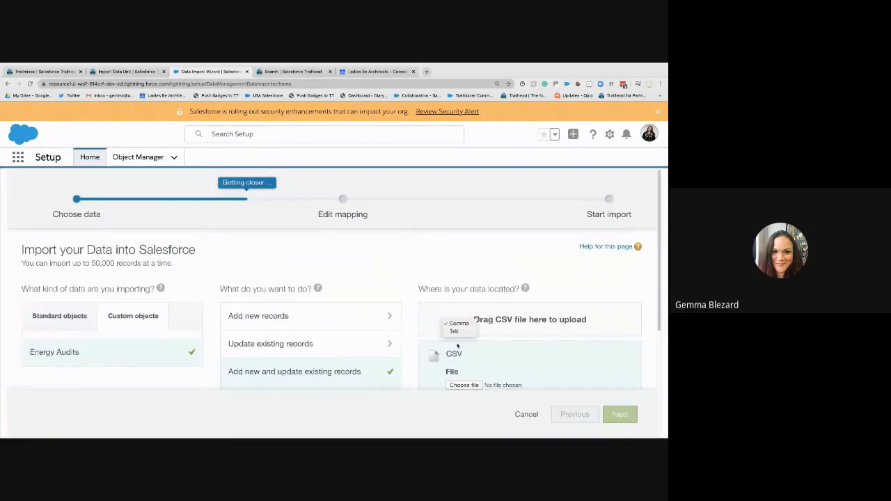
scroll(524, 347, down, 3)
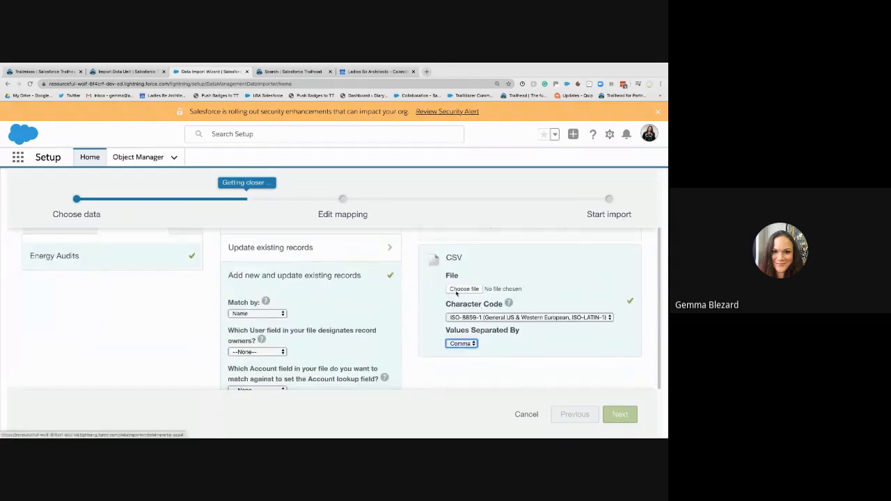
click(459, 290)
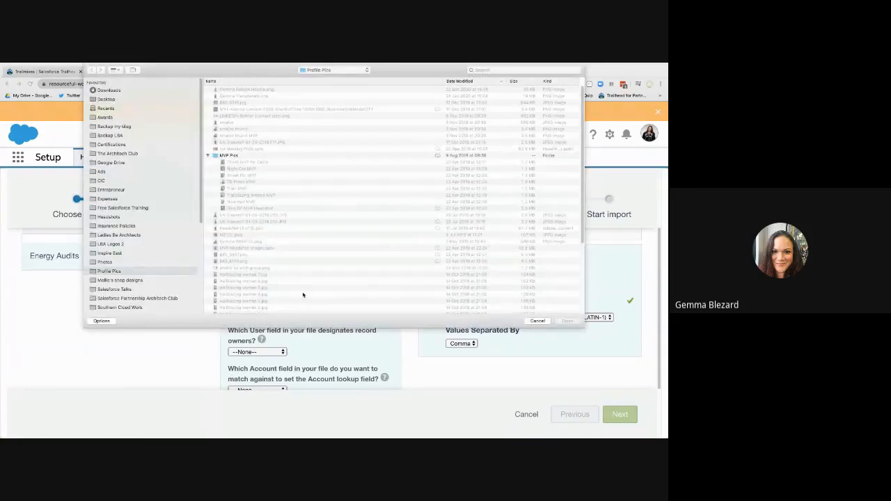
click(537, 321)
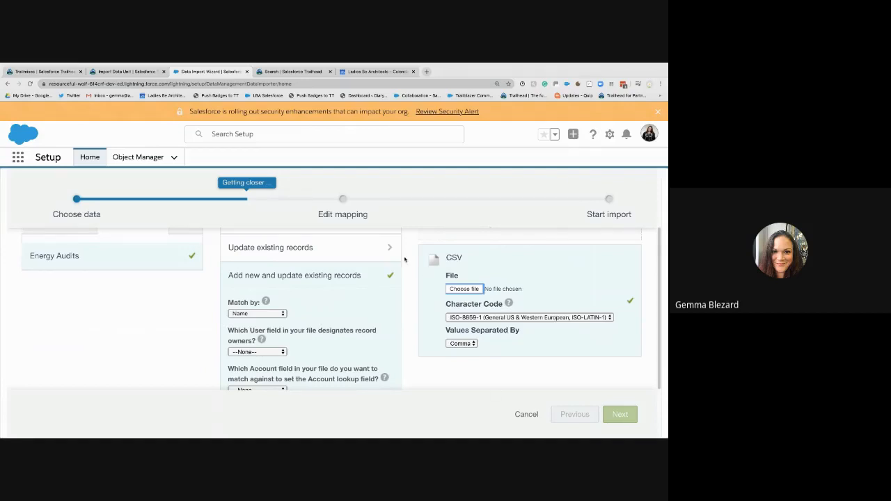
Step: Return to Trailhead's Import Data unit and read the field mapping instructions, highlighting the note on saving data from unmapped fields
click(125, 71)
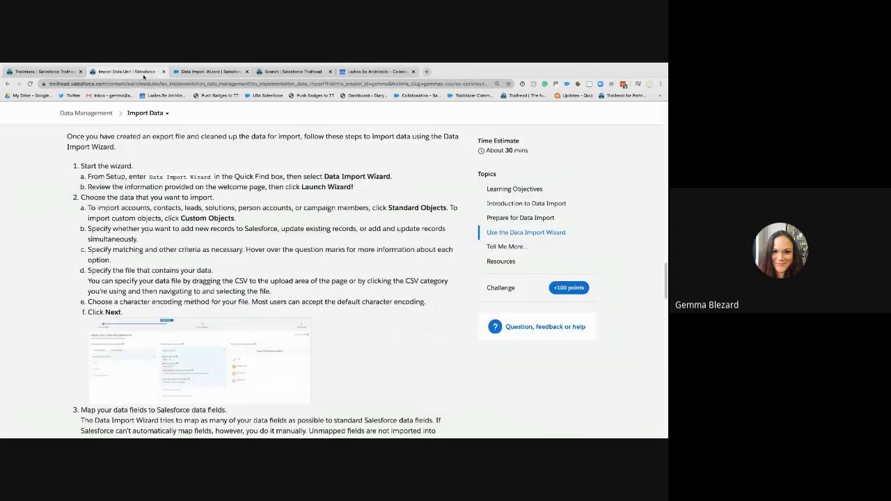
scroll(203, 261, down, 5)
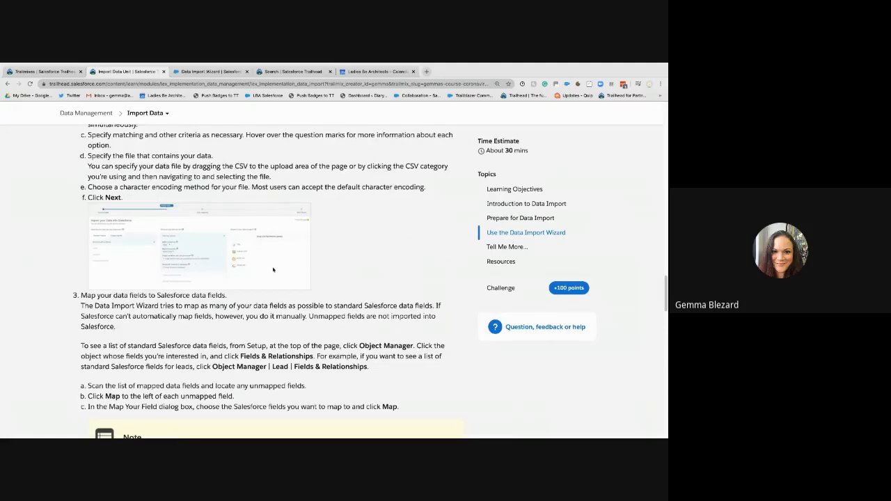
scroll(273, 269, down, 3)
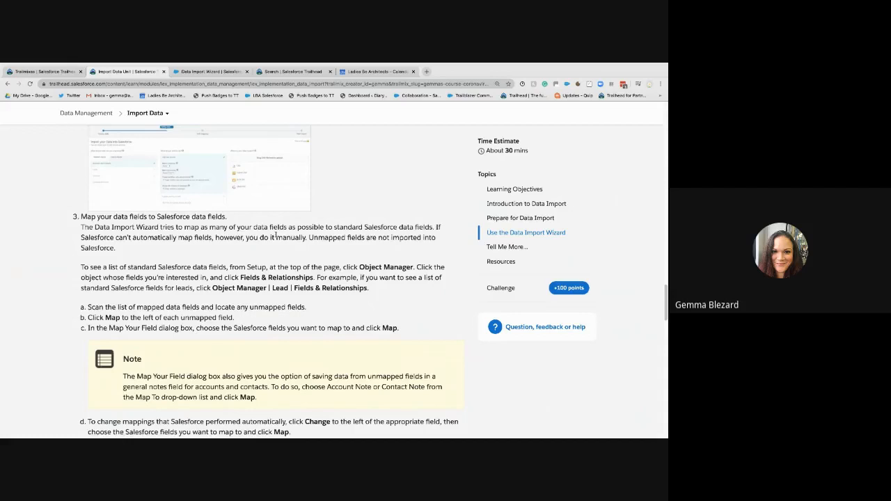
scroll(276, 236, down, 1)
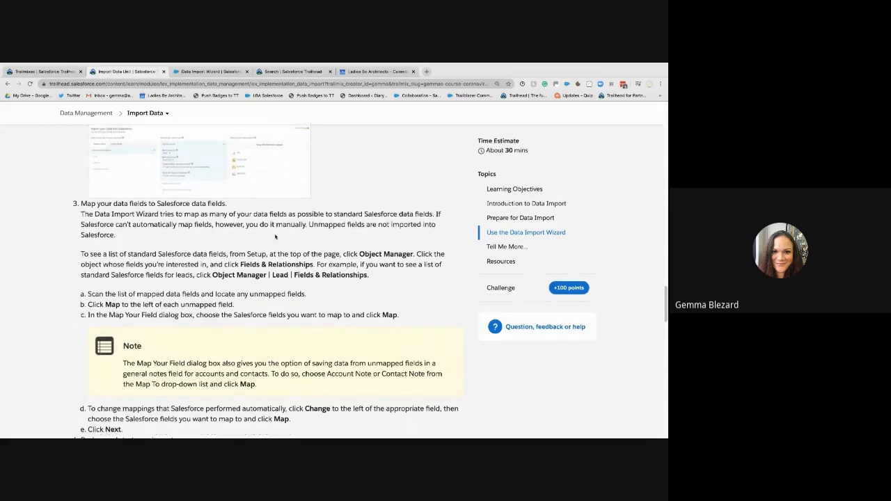
scroll(276, 236, down, 5)
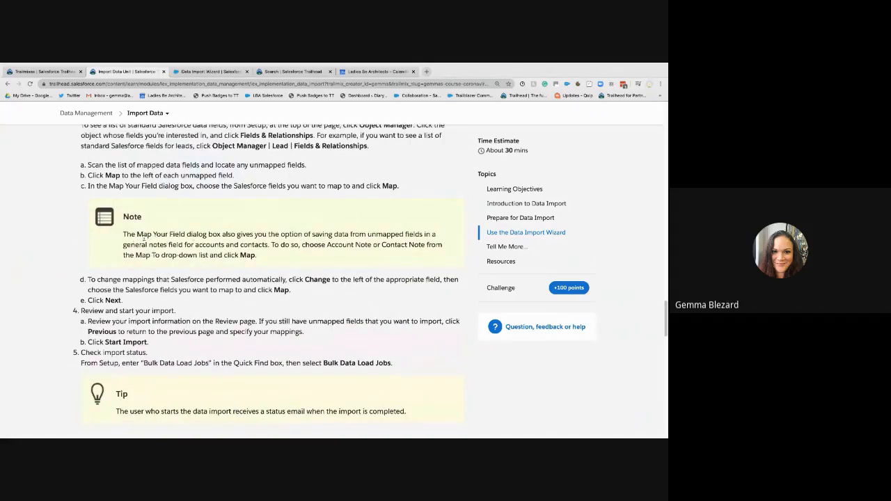
drag(123, 234, 282, 242)
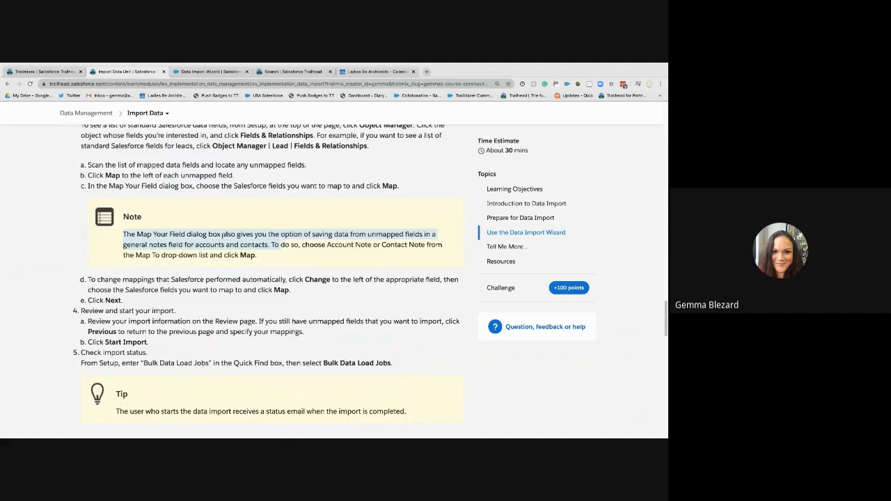
Step: Read the instructions on changing automatic mappings and on reviewing and starting the import, highlighting the passages under discussion
scroll(245, 264, down, 2)
scroll(246, 261, down, 1)
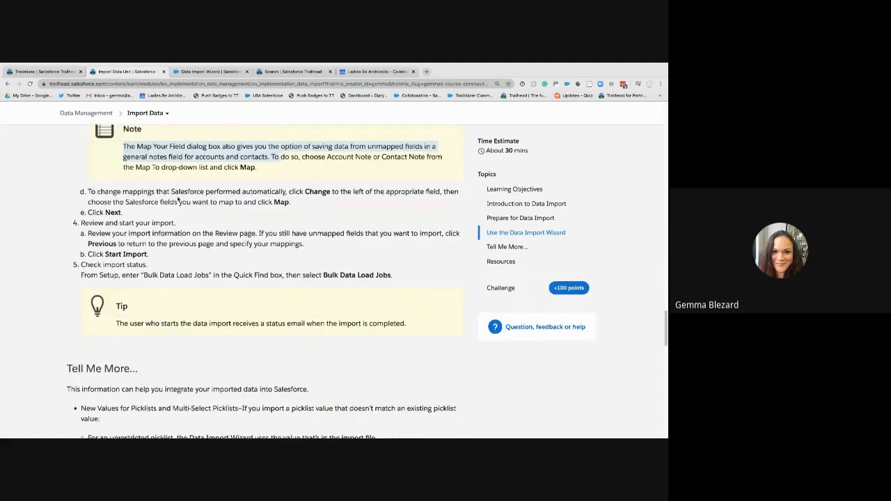
drag(90, 192, 295, 192)
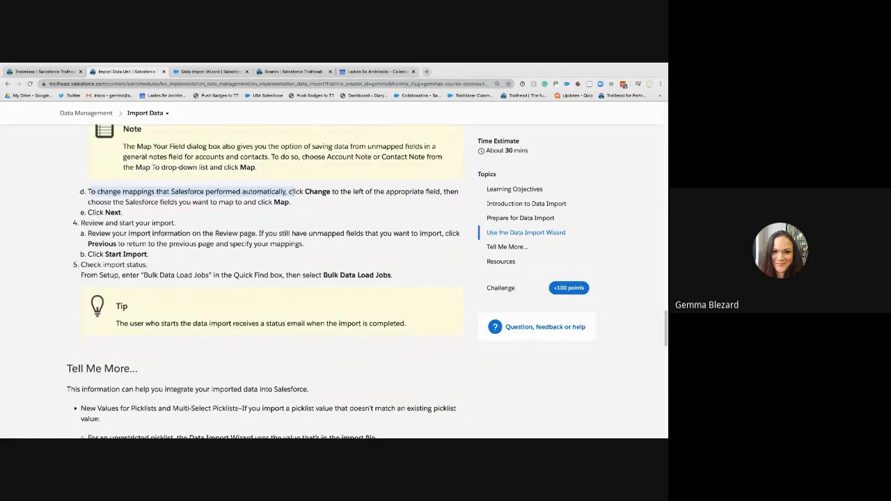
click(292, 193)
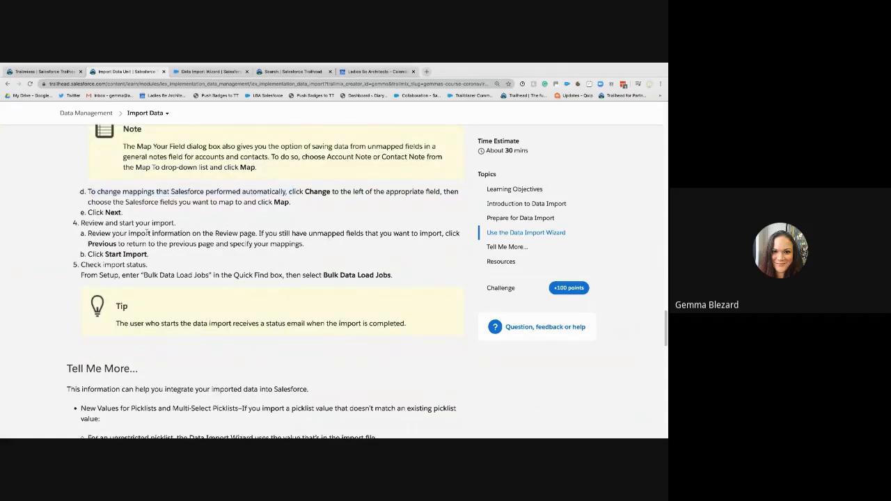
drag(82, 223, 81, 255)
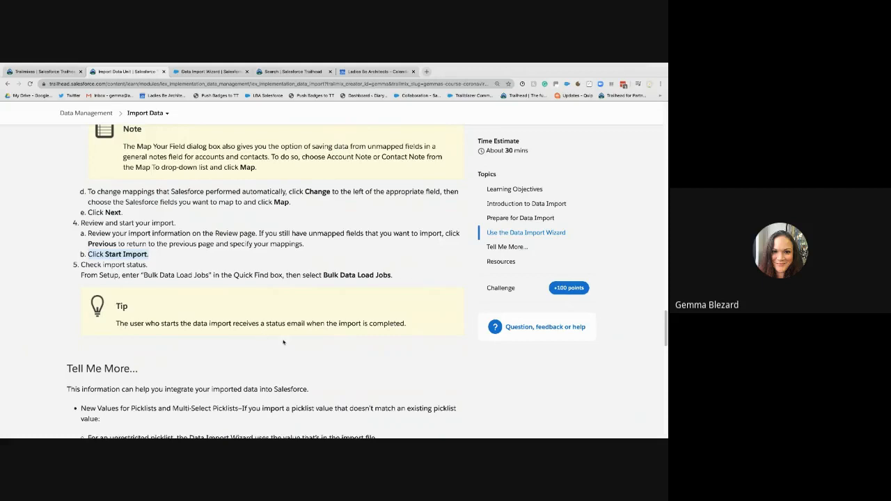
Step: Read the Tell Me More section, highlighting the guidance on new picklist values and on default values for unmapped fields
scroll(319, 337, down, 1)
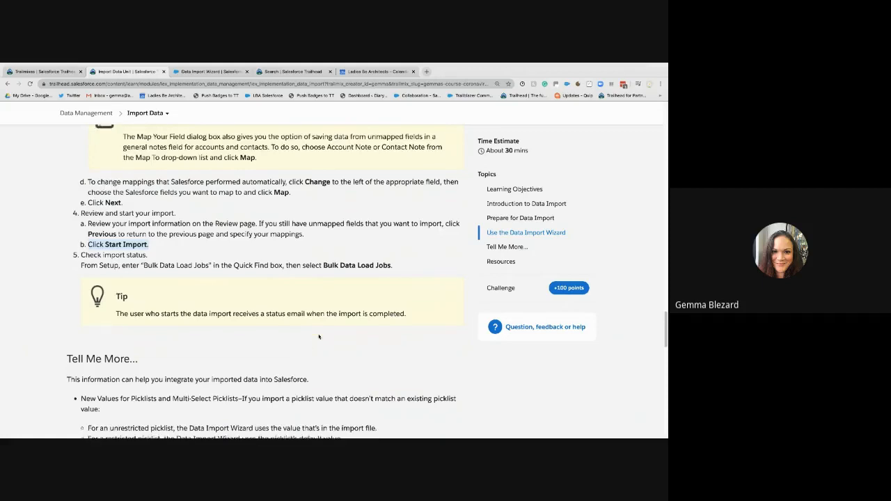
scroll(319, 337, down, 3)
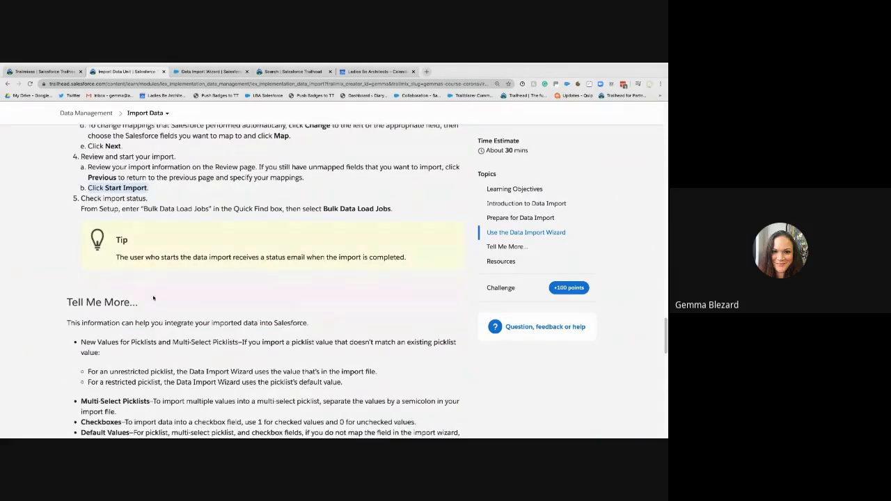
scroll(154, 298, down, 4)
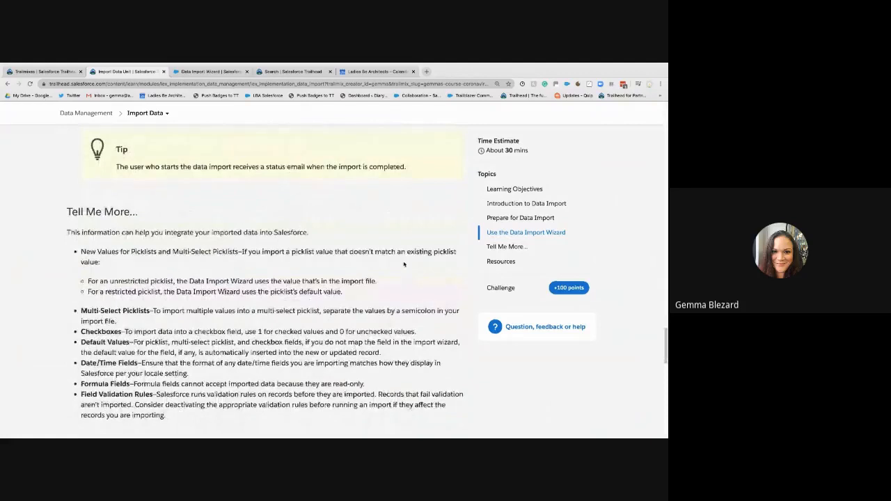
scroll(167, 246, down, 3)
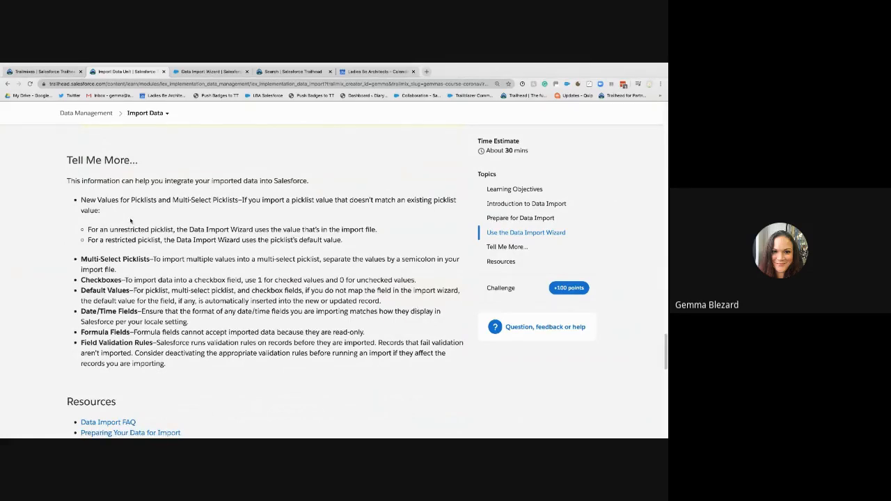
drag(344, 240, 81, 200)
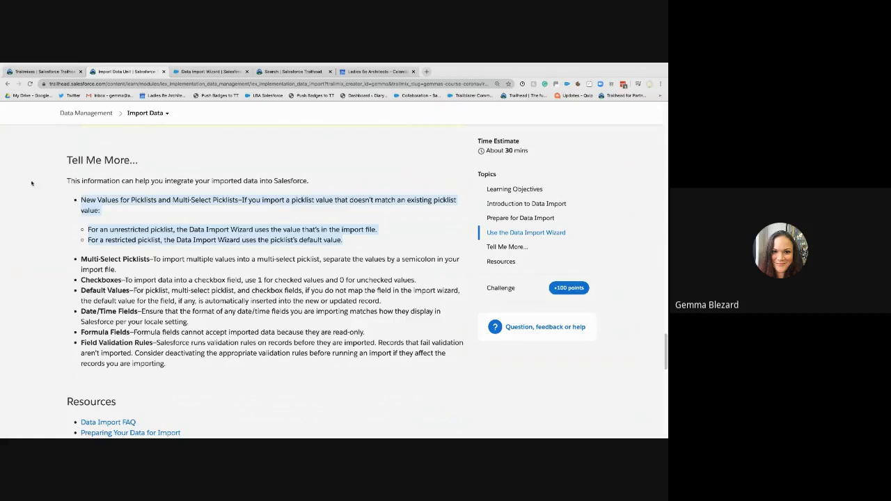
click(243, 280)
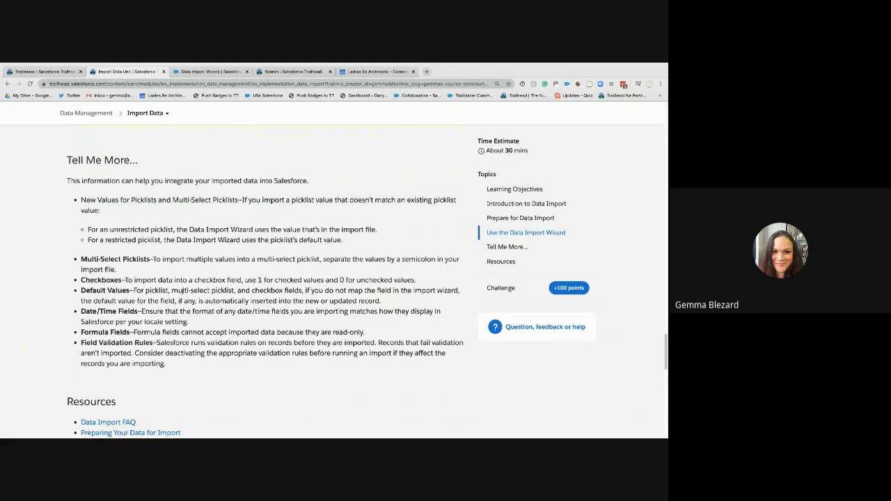
drag(361, 291, 456, 291)
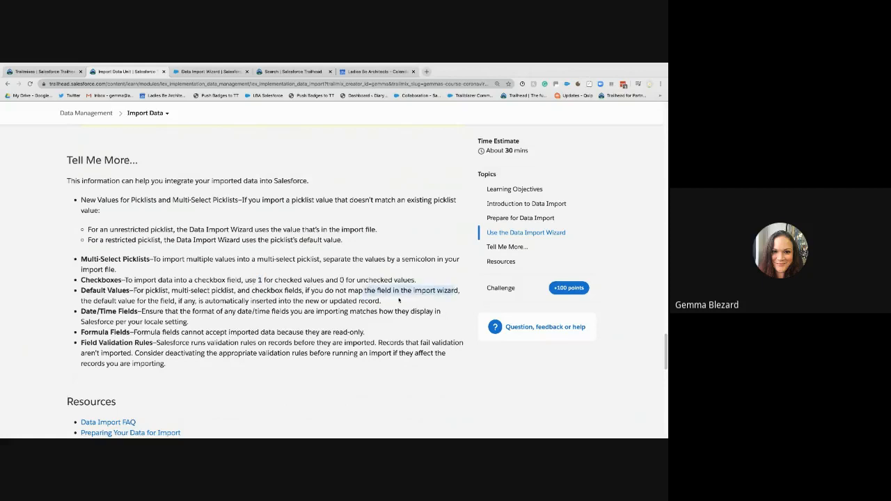
Step: Finish reviewing the default values guidance and move on to the requirements of the Data Import Wizard challenge
drag(382, 302, 183, 292)
click(247, 298)
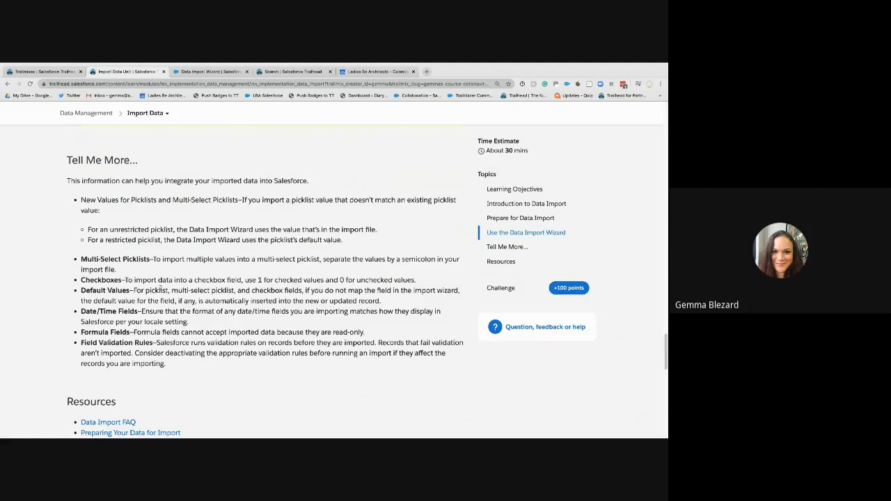
scroll(160, 290, down, 8)
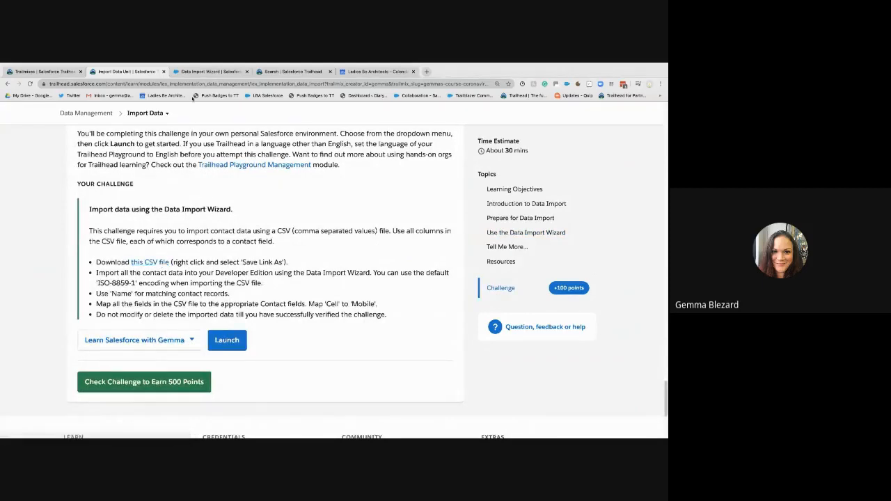
click(189, 83)
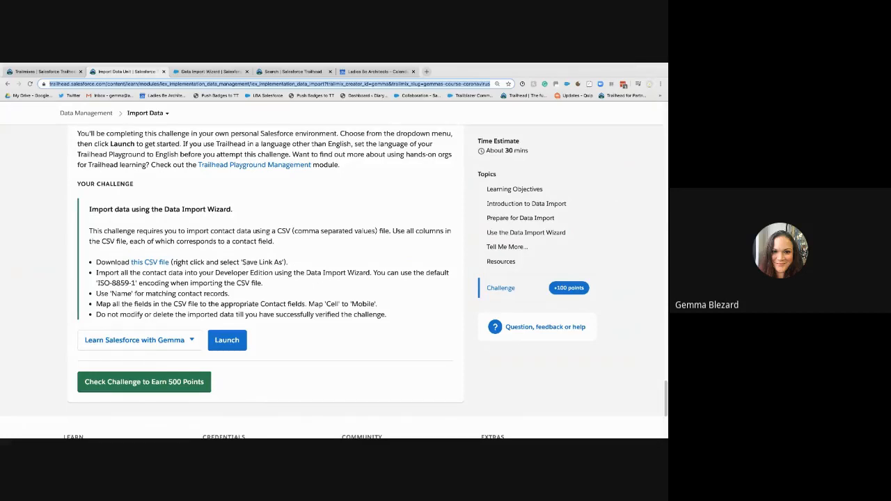
key(super+Tab)
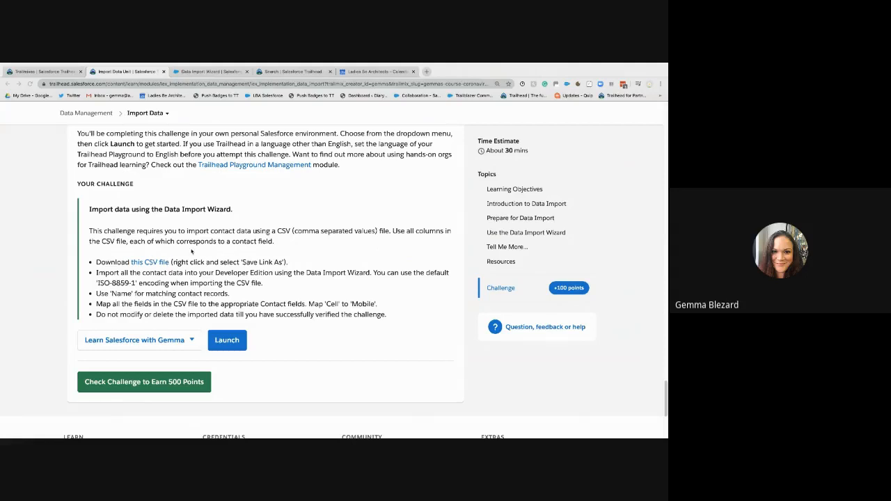
Step: Save the challenge's linked CSV file to the Downloads folder as contacts_to_import, keeping the text format
right_click(158, 263)
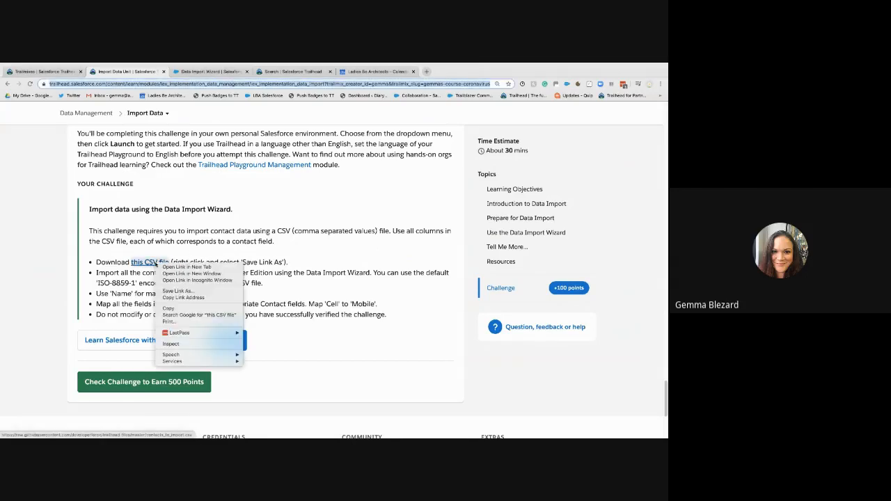
click(183, 298)
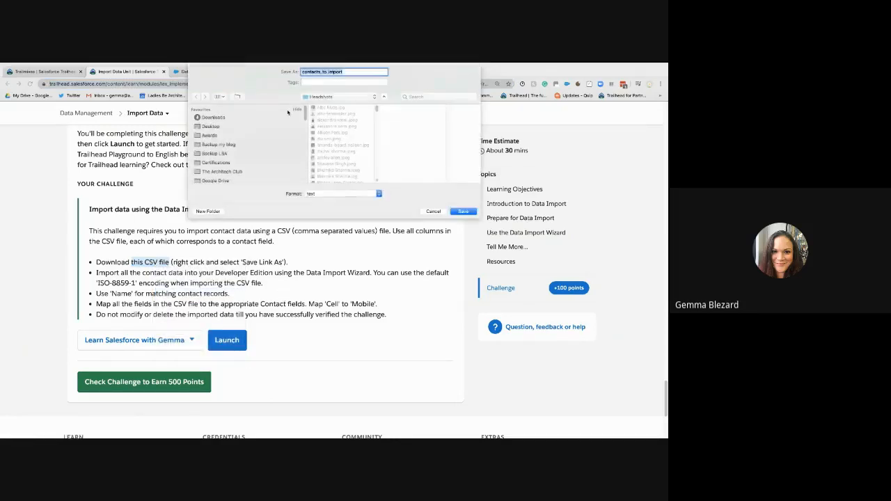
click(321, 195)
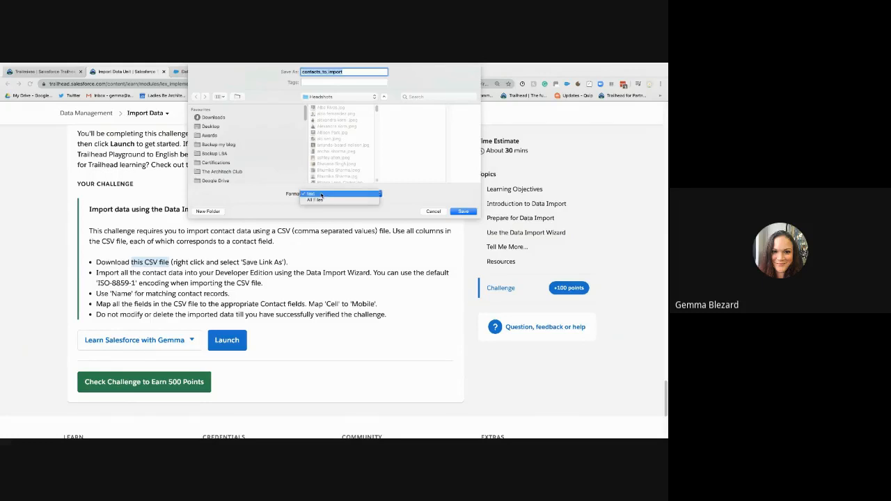
click(321, 195)
click(227, 127)
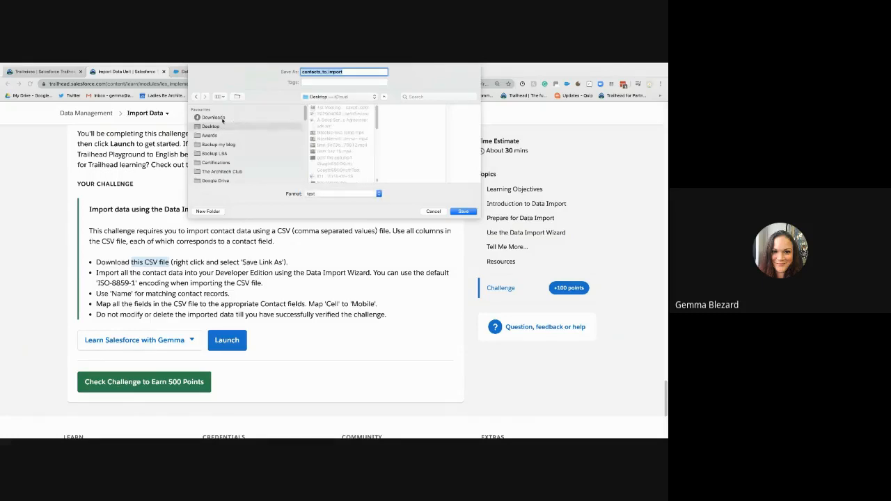
click(230, 118)
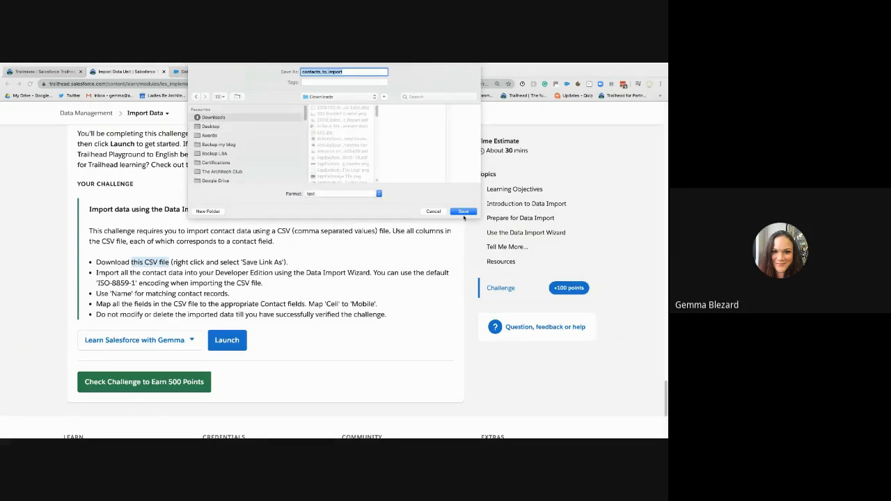
click(464, 211)
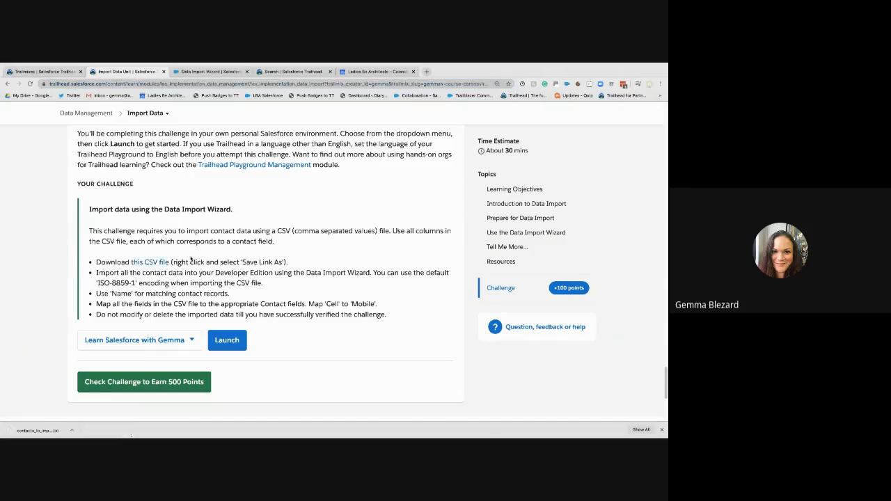
Step: Open the challenge's CSV file in the browser to view its raw contents, and close it again
right_click(161, 264)
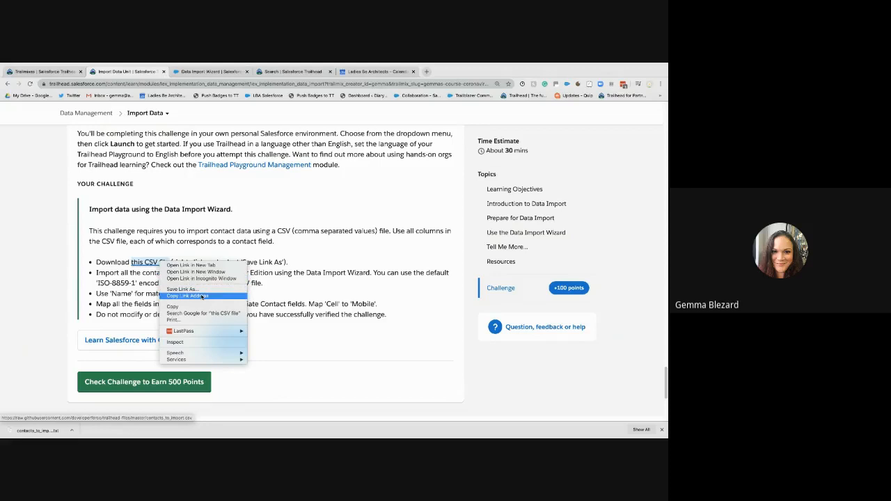
click(266, 240)
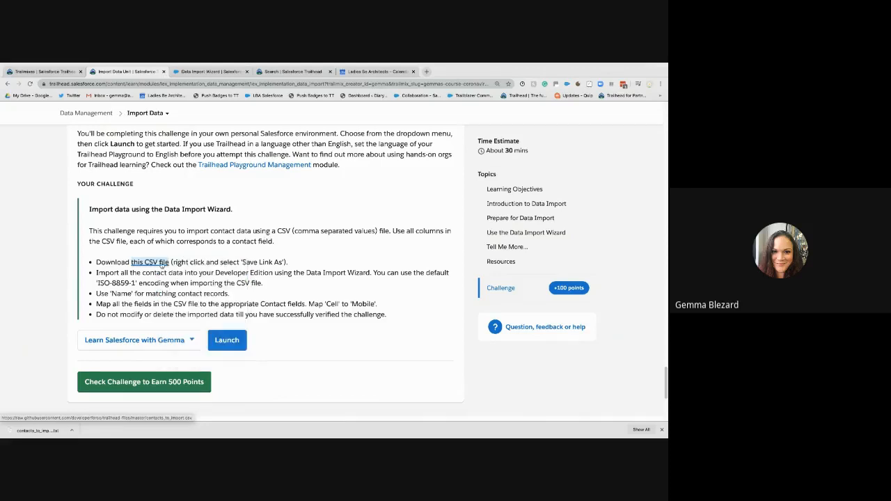
click(163, 264)
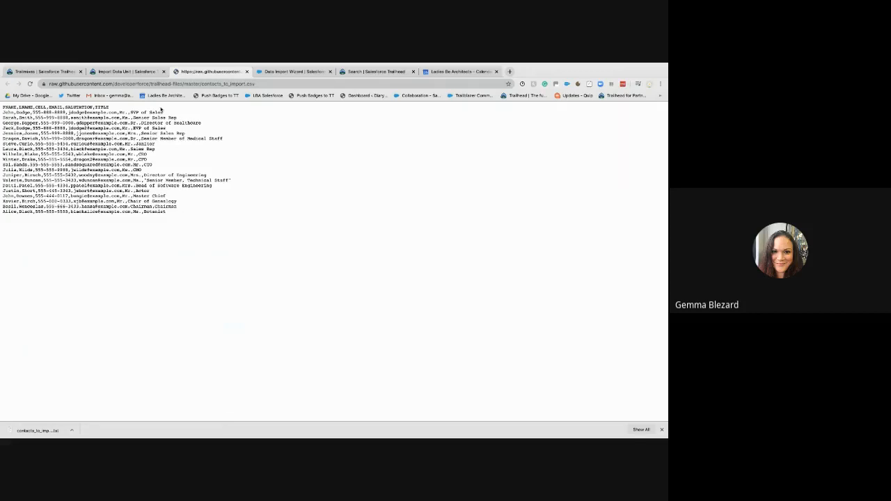
click(245, 71)
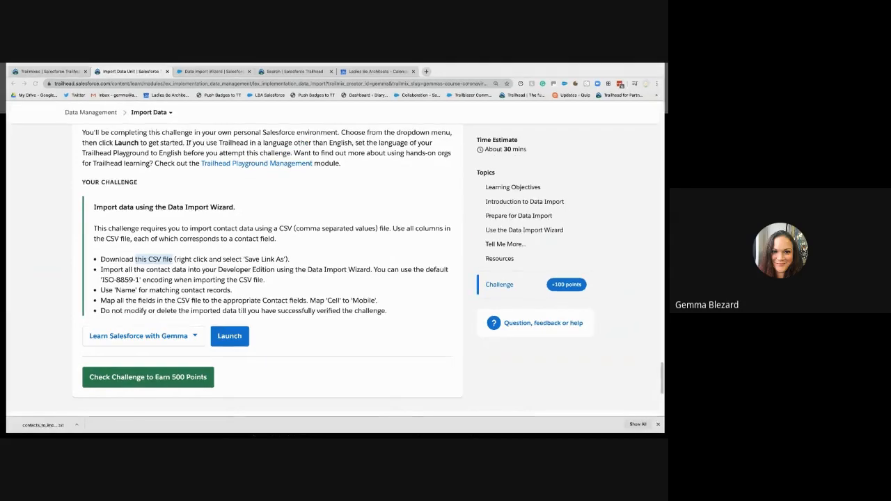
Step: Switch to Microsoft Excel and create a blank workbook
key(ctrl+Up)
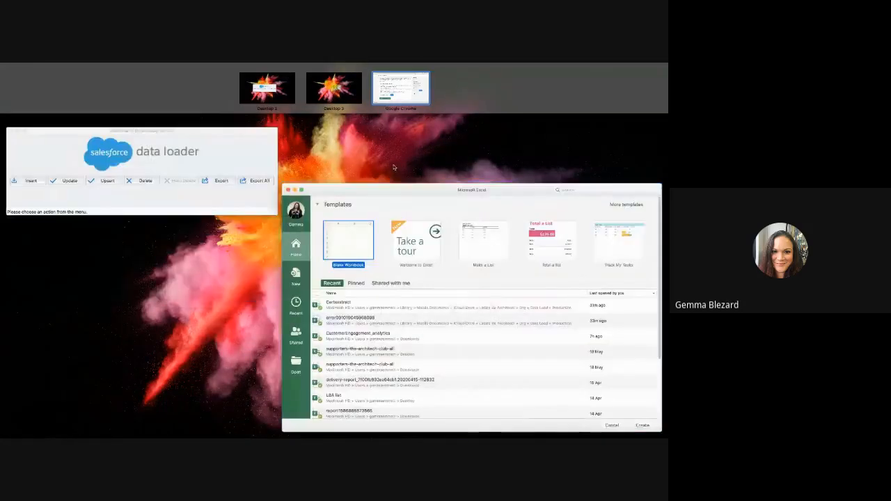
click(370, 190)
drag(362, 199, 286, 147)
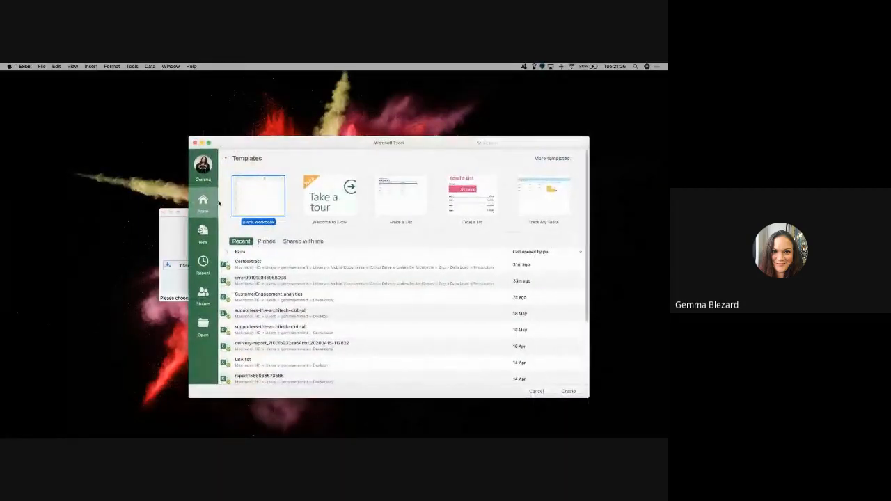
click(203, 237)
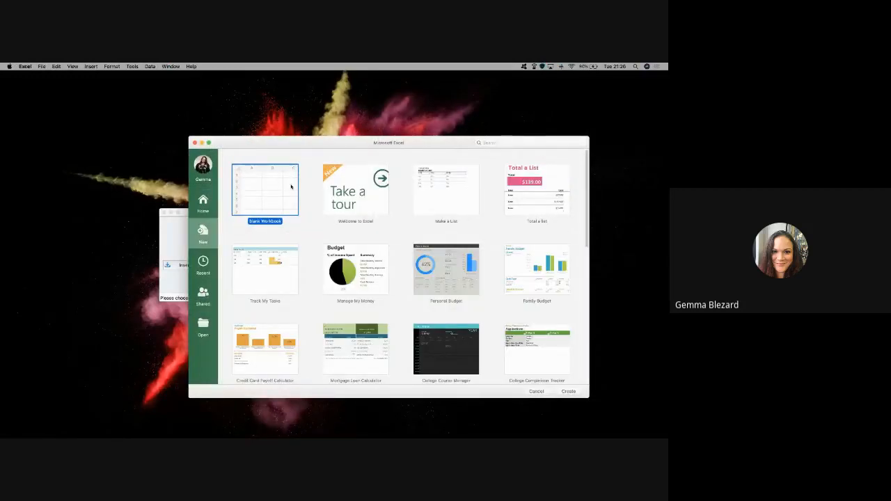
click(570, 392)
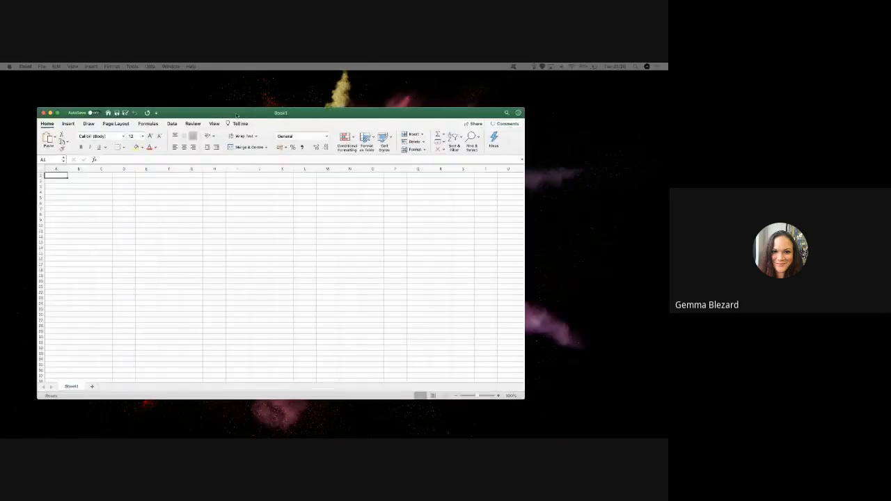
Step: Open contacts_to_import.txt from the Downloads folder in Excel
click(42, 66)
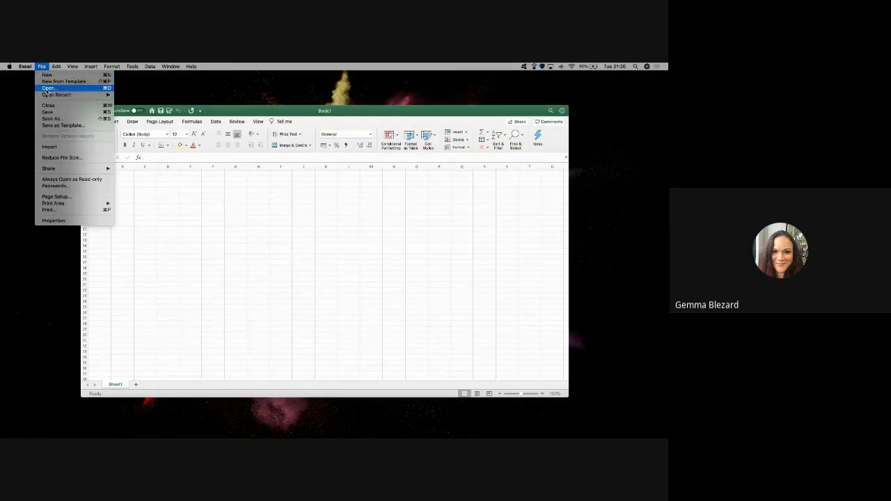
click(48, 89)
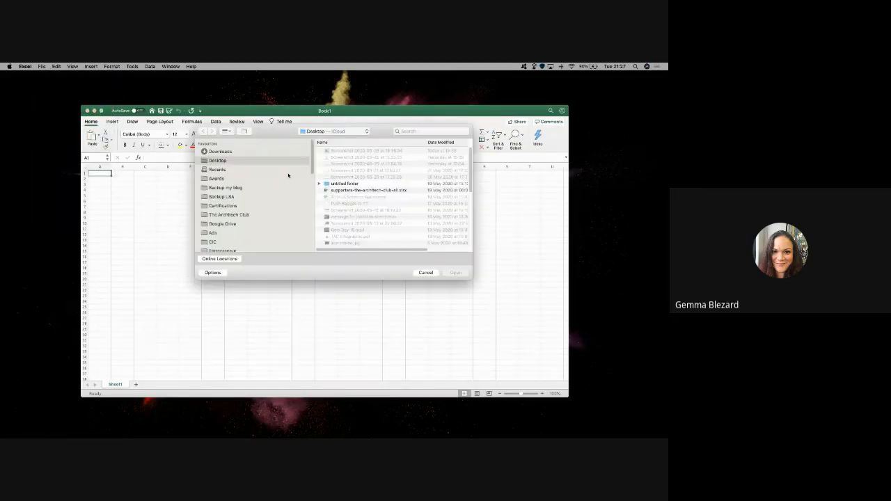
click(228, 152)
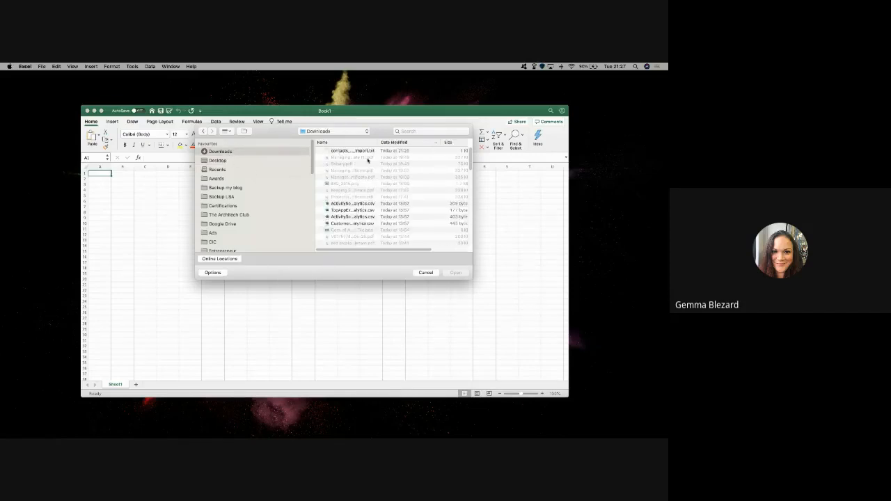
click(360, 152)
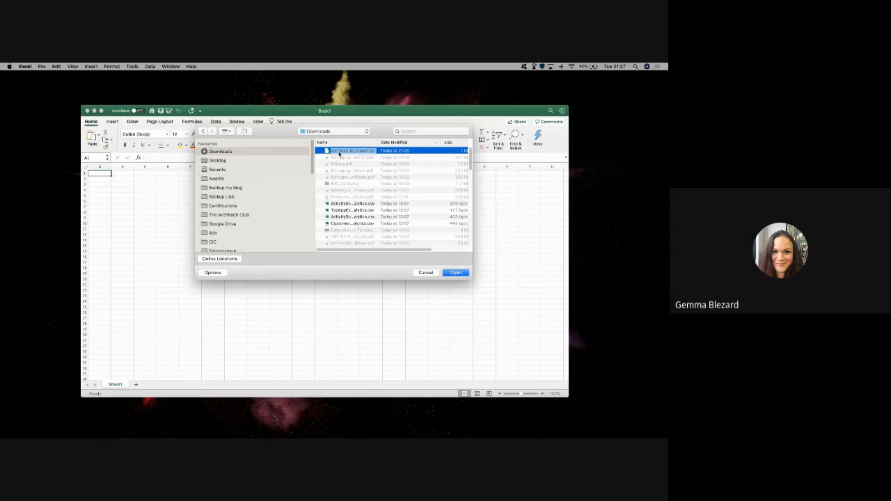
click(455, 273)
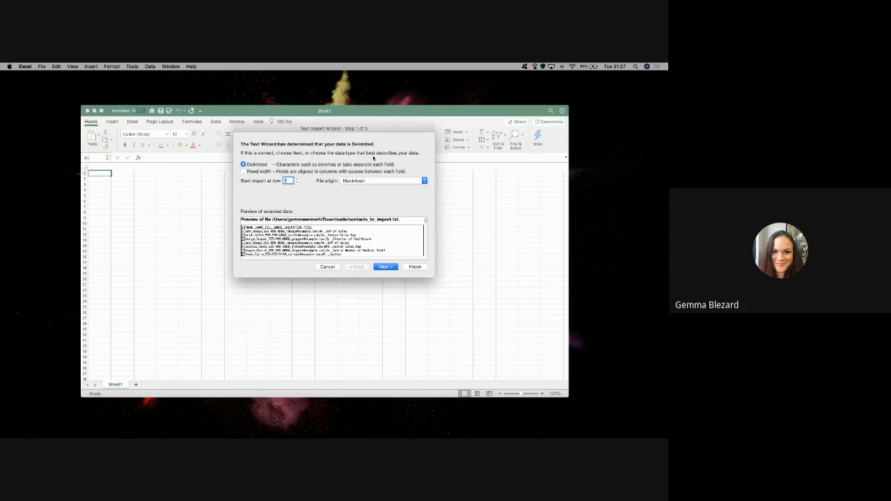
Step: Import the text as delimited data, using Comma instead of Tab as the only delimiter
click(392, 268)
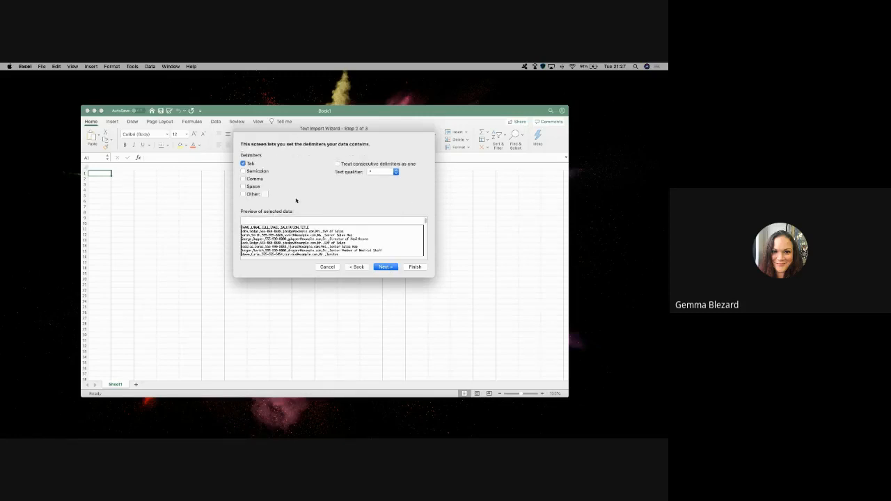
click(243, 164)
click(243, 179)
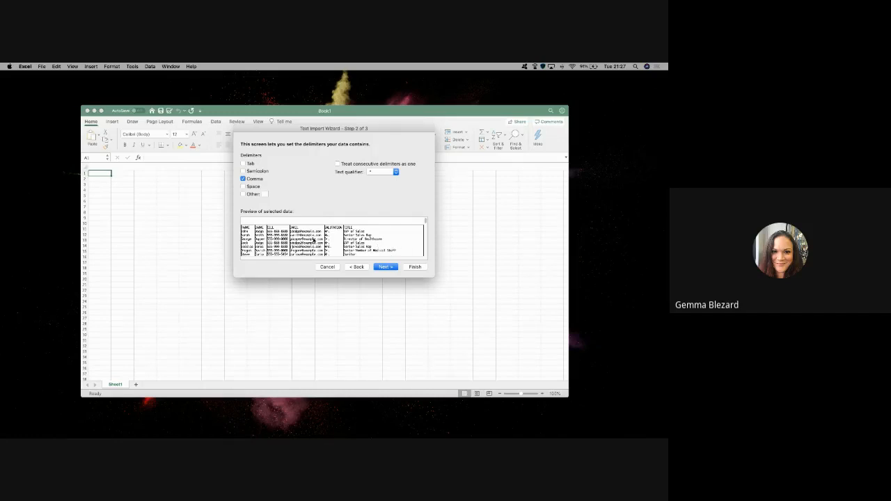
click(387, 267)
click(382, 268)
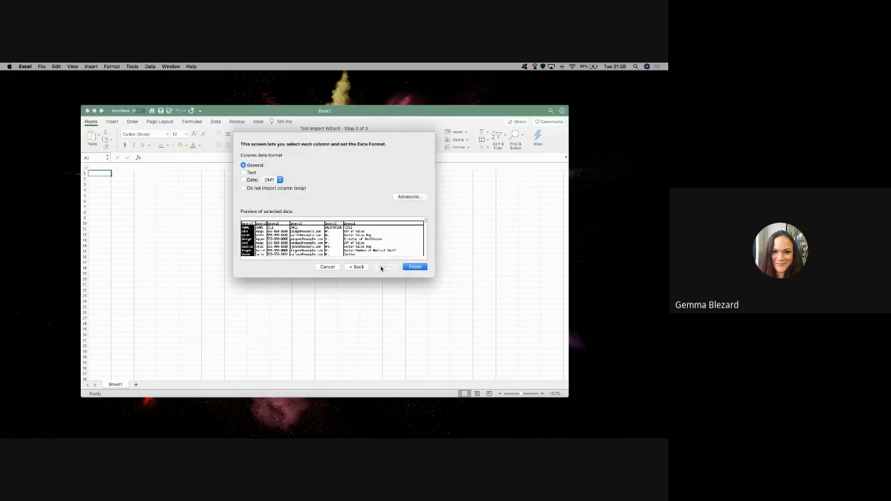
Step: Check the data format of each previewed column, leave them all as General, and finish the text import
click(264, 225)
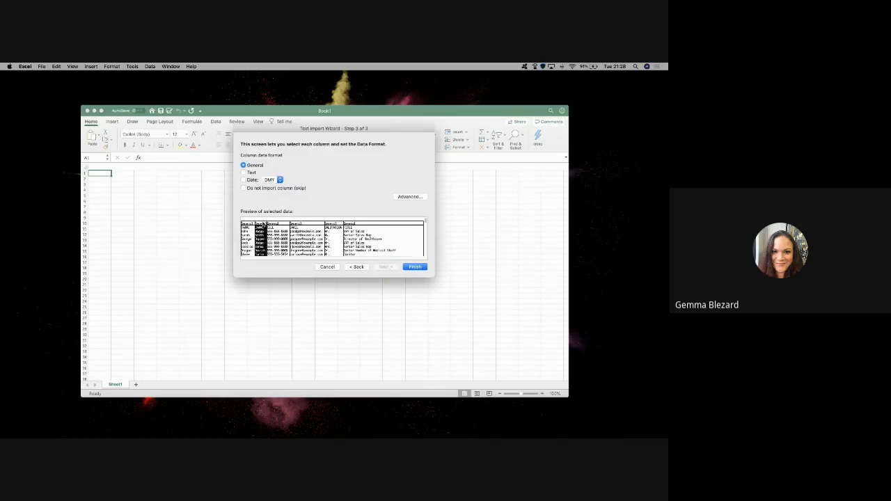
click(281, 225)
click(298, 224)
click(333, 224)
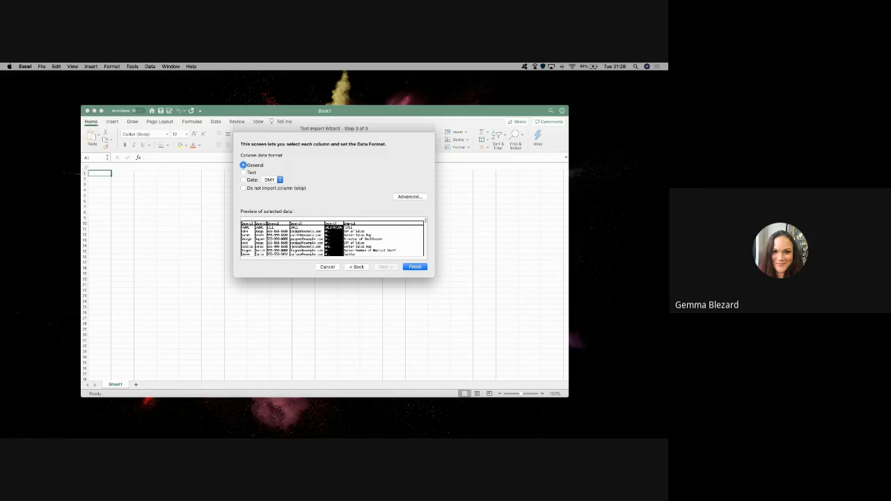
click(352, 225)
click(307, 224)
click(247, 224)
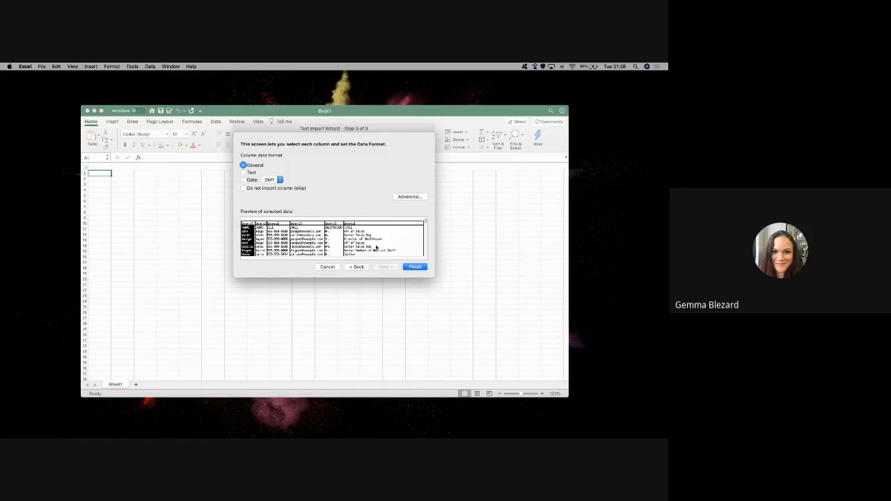
click(416, 268)
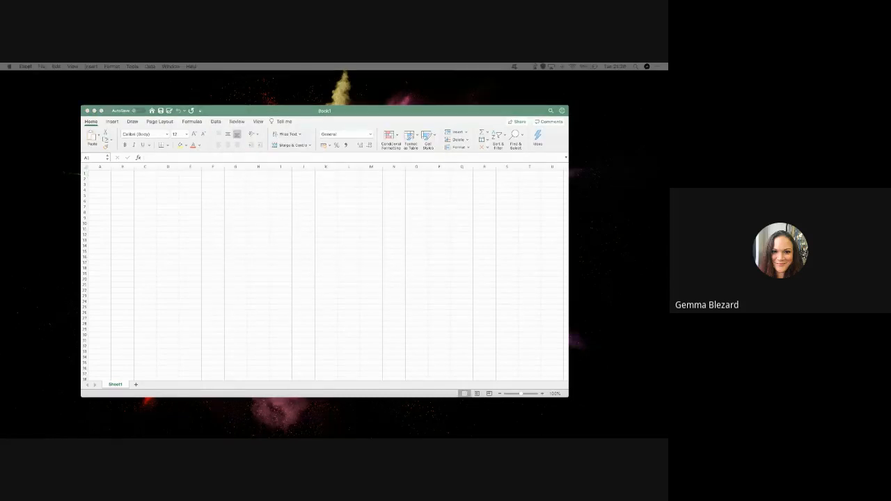
Step: Close the empty Book1 workbook and reposition the contacts_to_import window so its full sheet is in view
drag(667, 205, 235, 122)
click(119, 147)
click(88, 111)
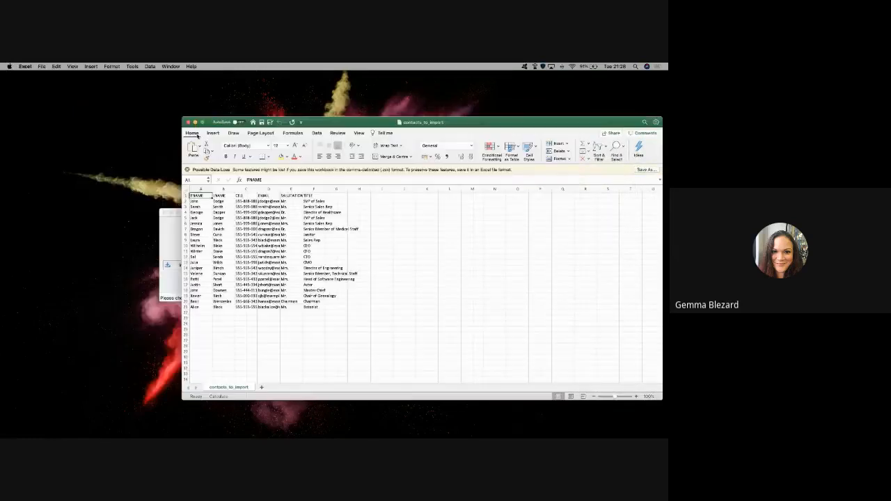
drag(282, 129, 119, 91)
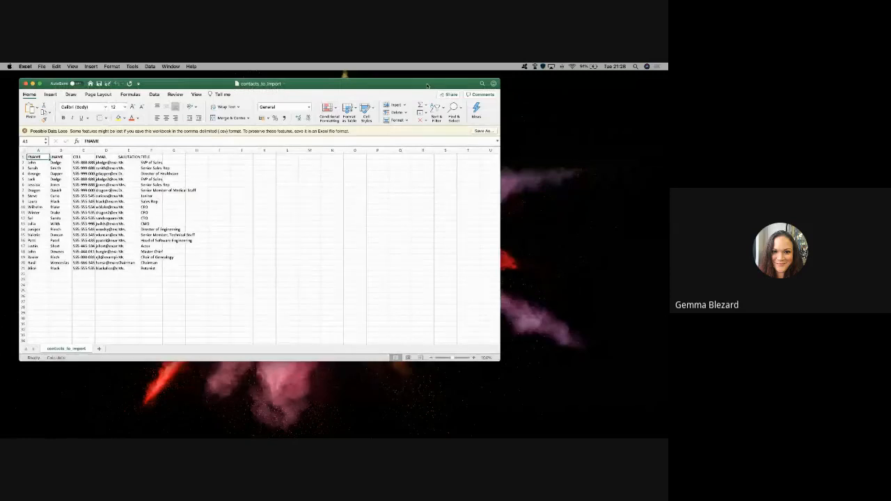
drag(426, 87, 469, 93)
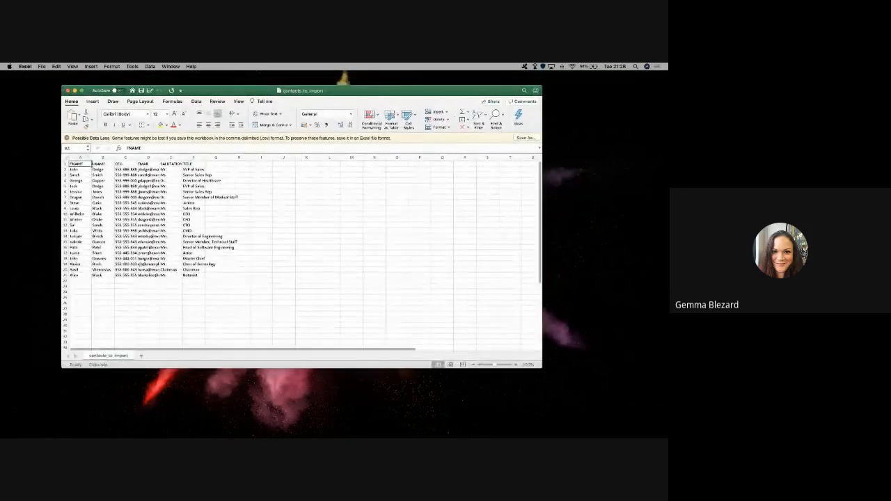
Step: Save the contacts_to_import sheet to Downloads in Comma-separated Values (.csv) format and close the workbook
key(super+Tab)
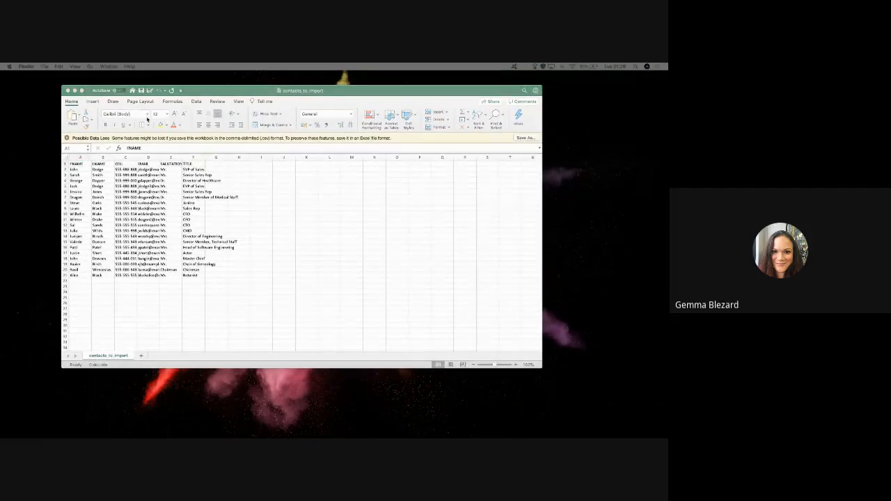
click(44, 66)
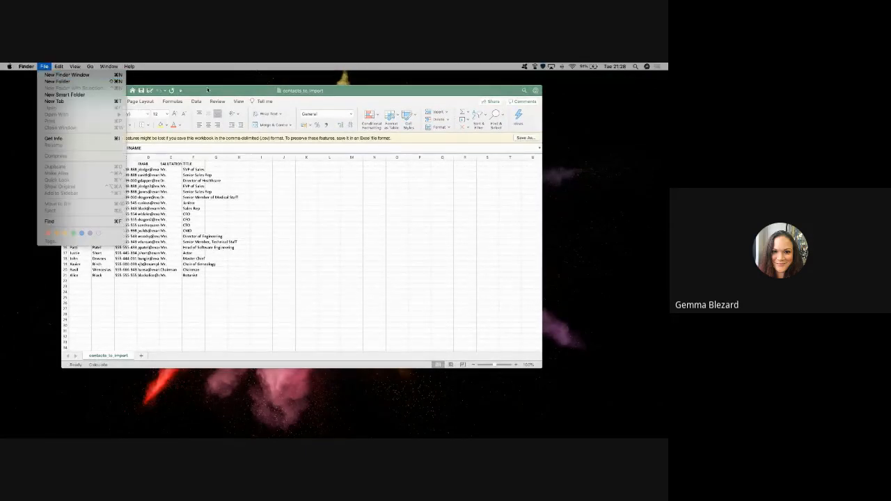
click(208, 91)
click(43, 66)
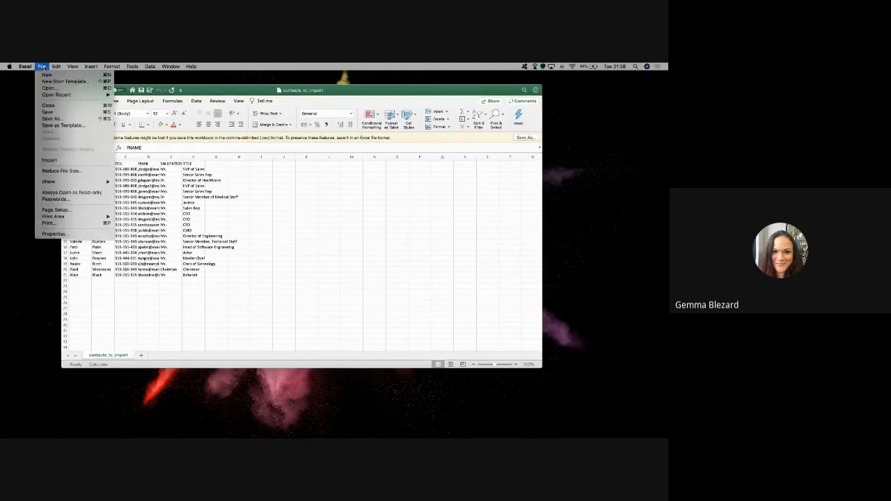
click(68, 120)
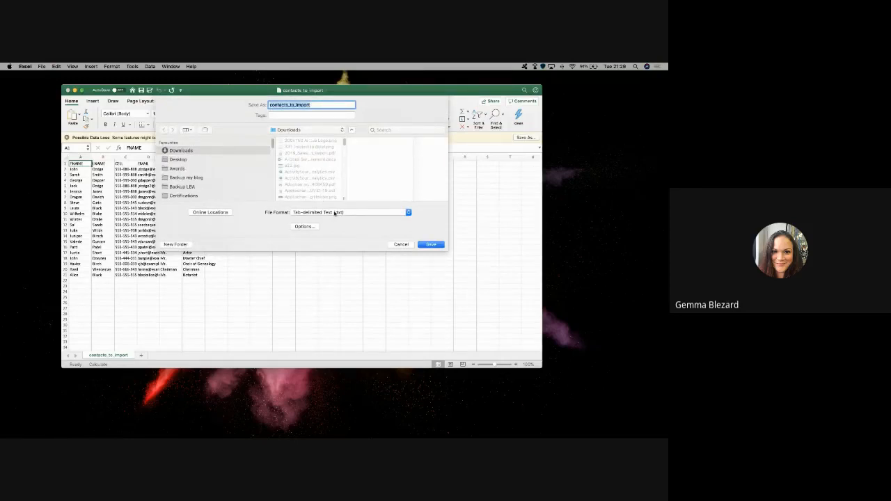
click(333, 213)
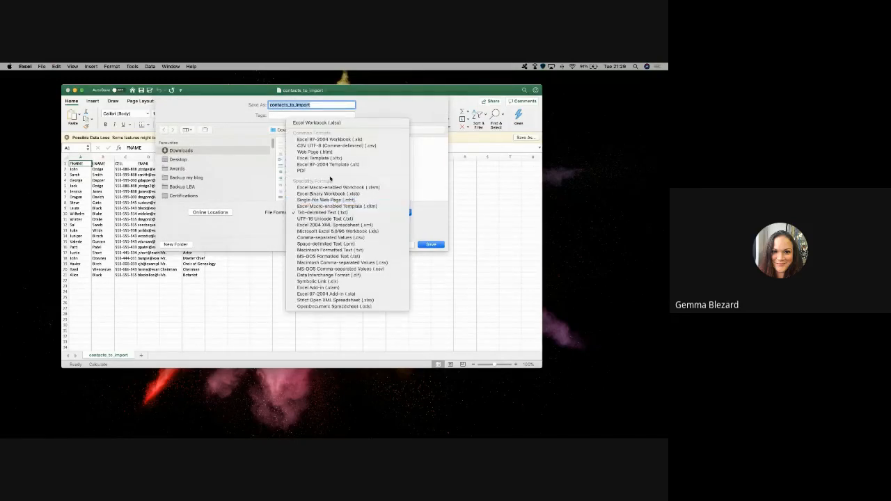
click(349, 239)
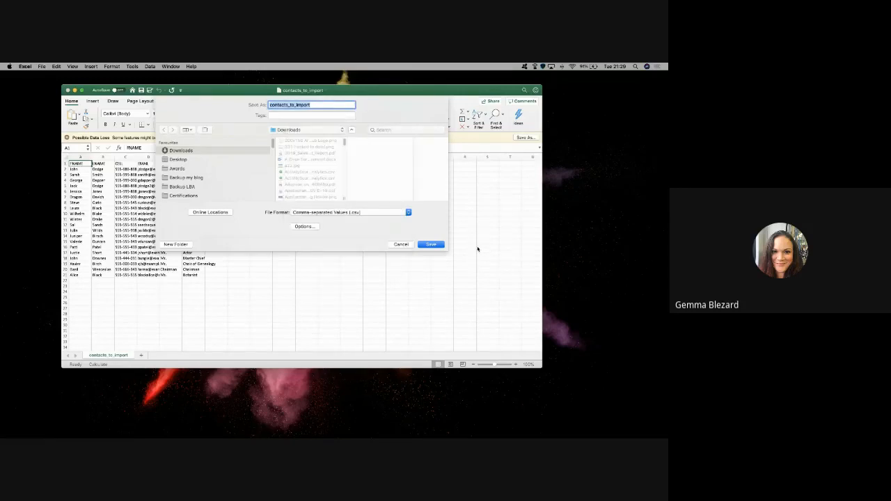
click(431, 245)
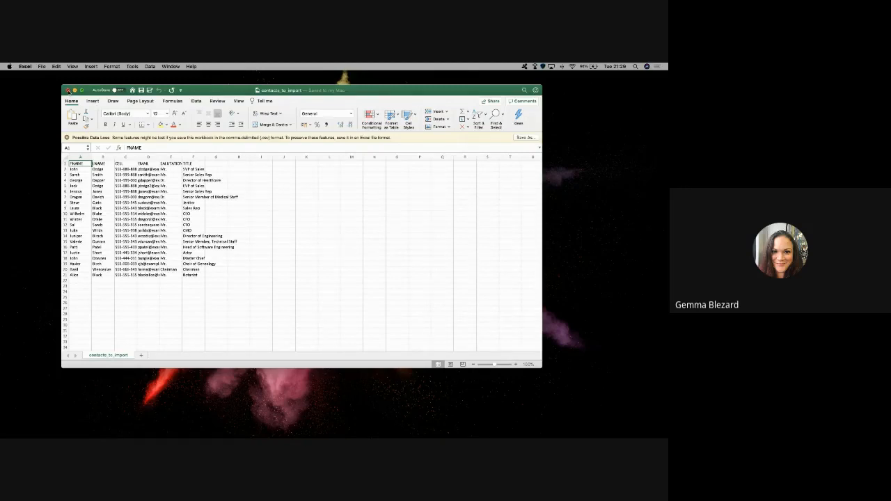
click(67, 91)
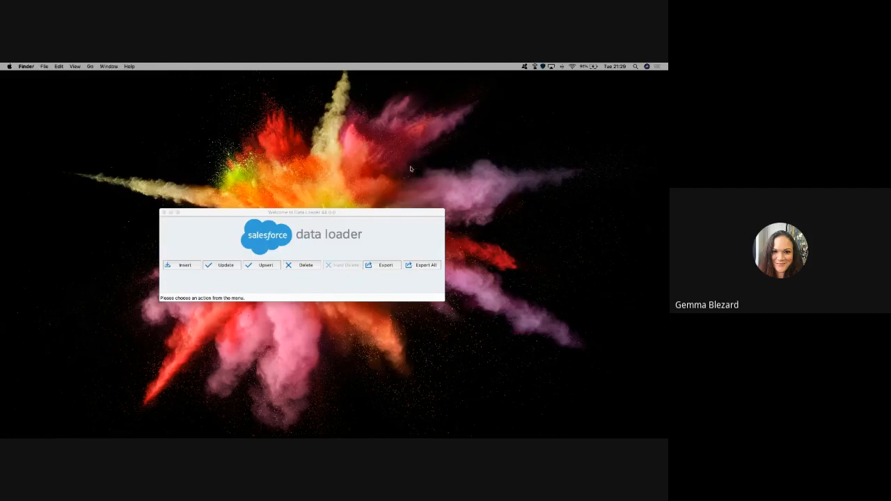
Step: Switch to the browser, launch the Trailhead challenge's playground org, and close the old Data Import Wizard tab
key(ctrl+Left)
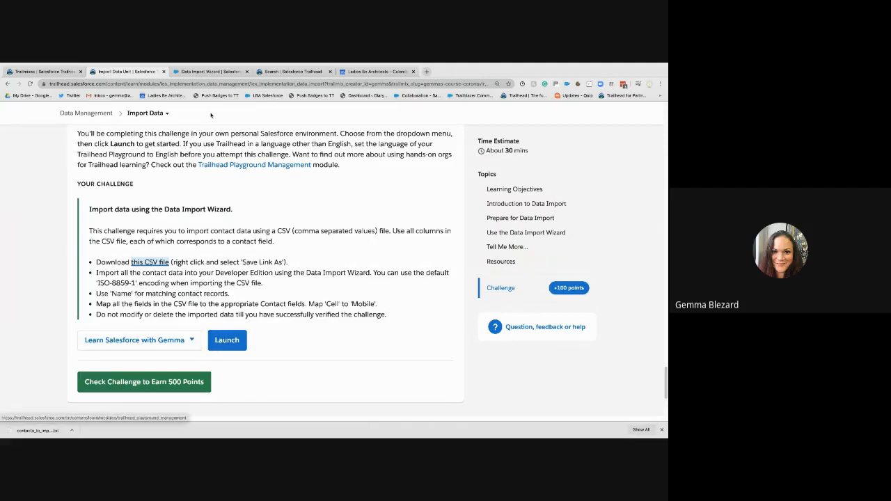
click(228, 341)
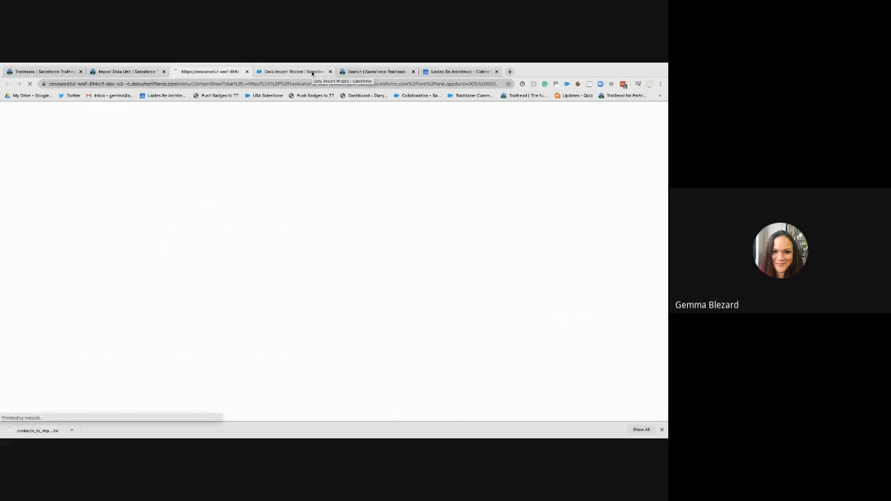
click(324, 73)
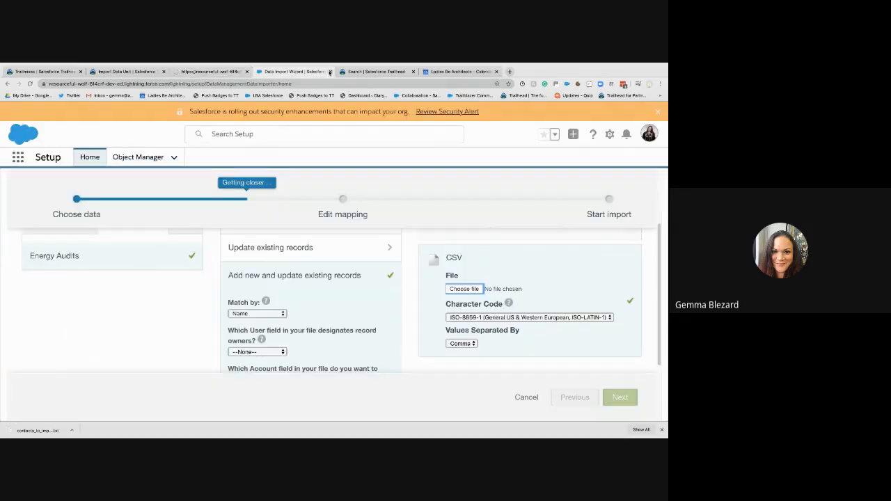
click(329, 72)
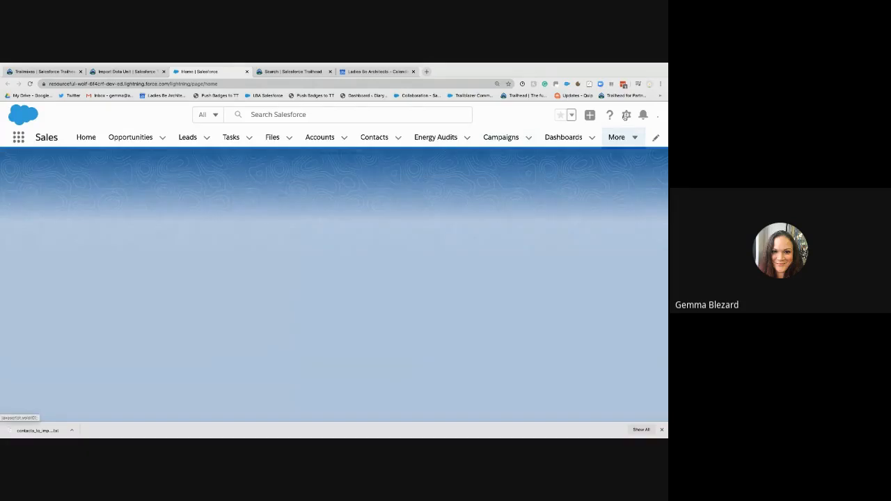
Step: Open Setup from the playground's Sales home page and arrange its browser tab ahead of the Home tab
click(622, 116)
click(596, 143)
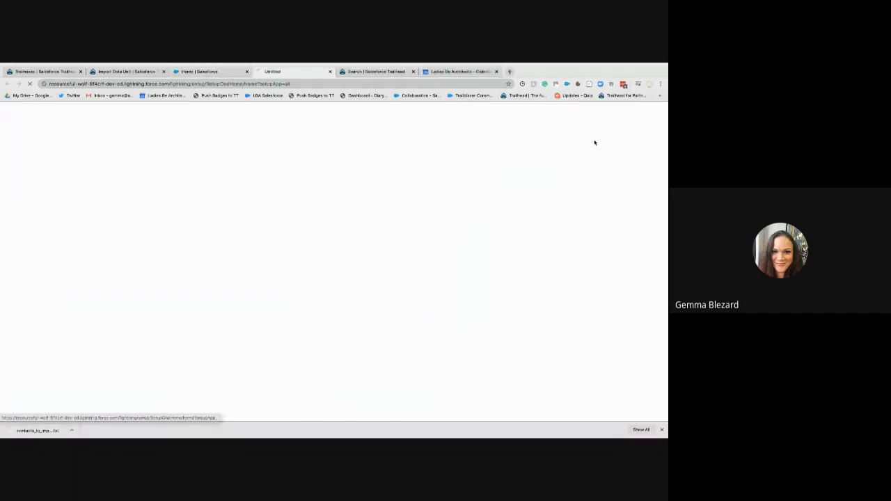
drag(235, 74, 330, 74)
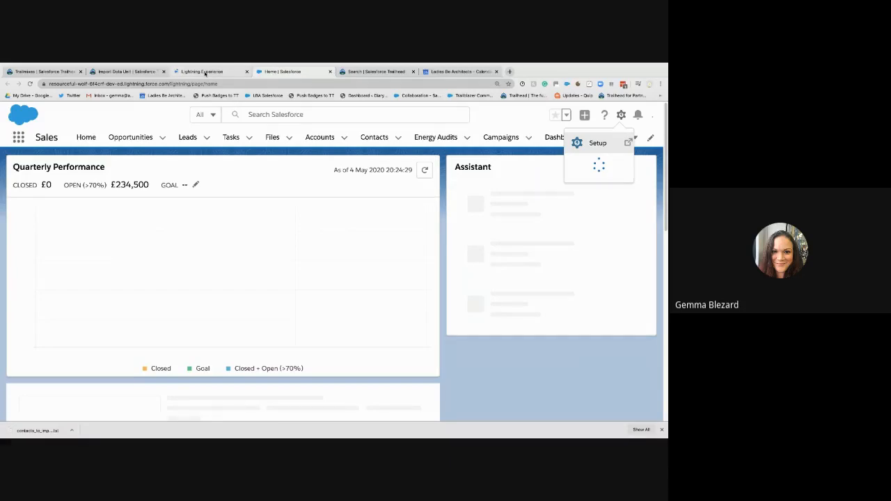
click(205, 72)
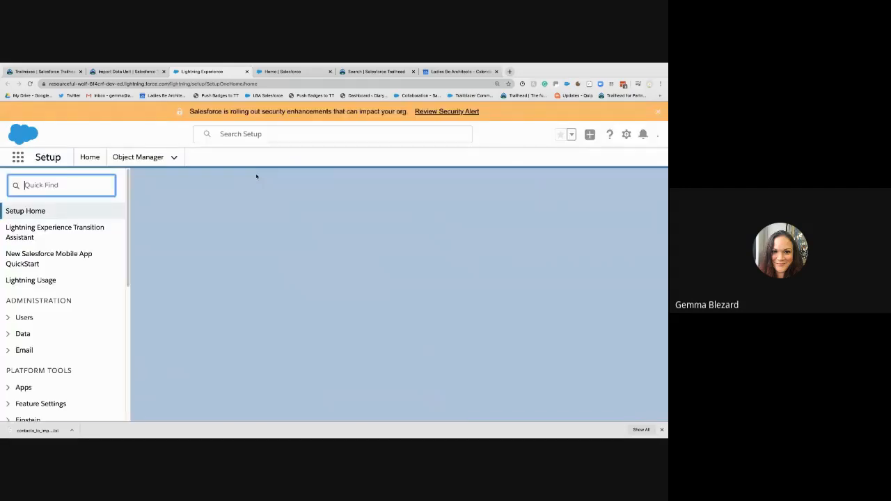
Step: Find the Data Import Wizard in Setup by searching for "data im", open its page, and dismiss the browser's downloads bar
click(67, 184)
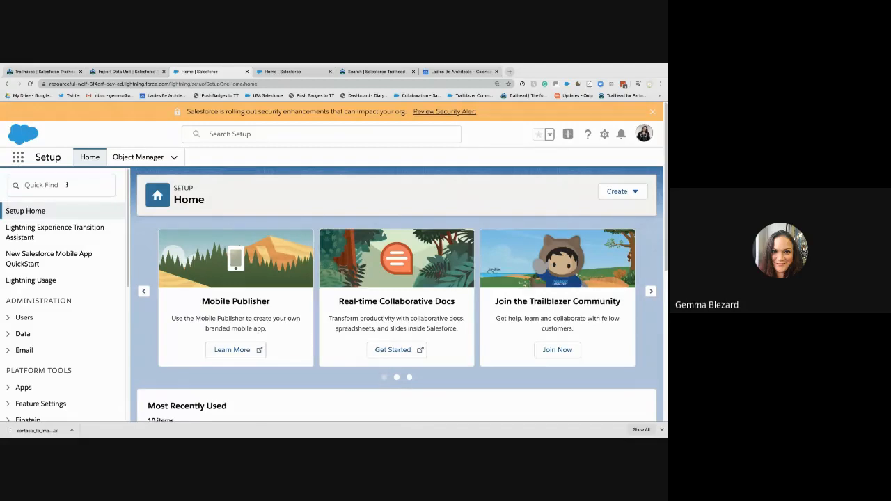
click(66, 185)
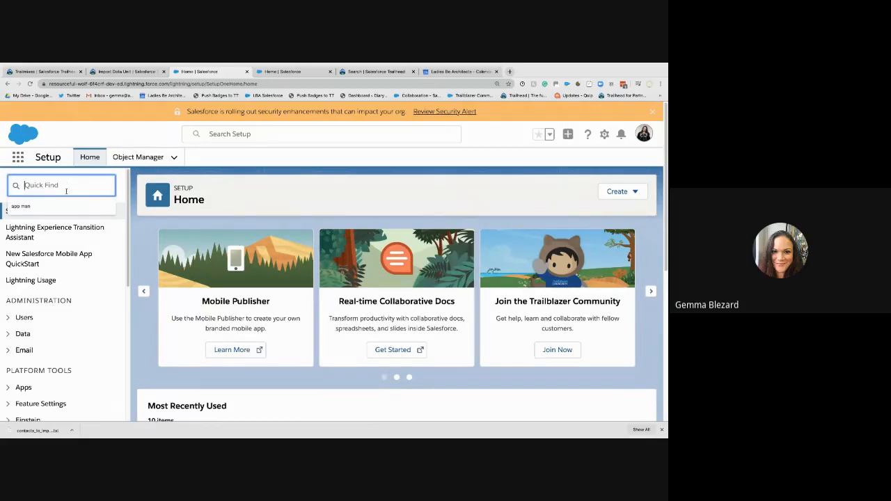
text(da)
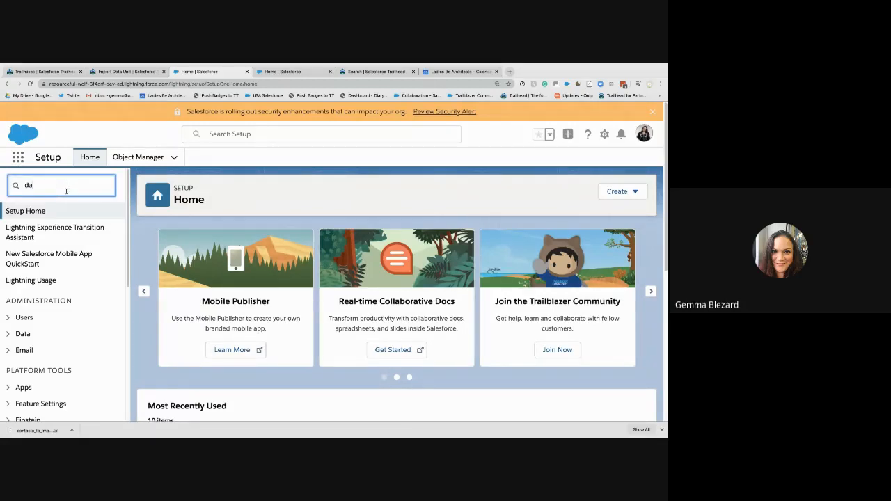
text(ta)
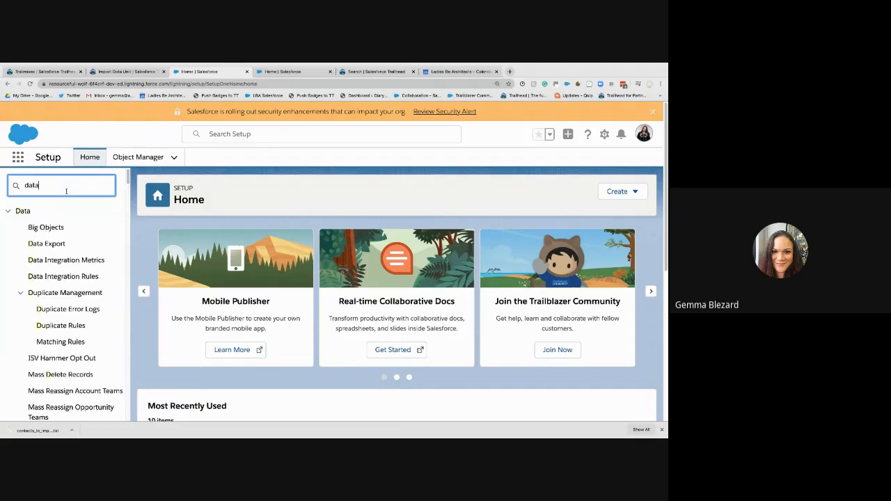
text( im)
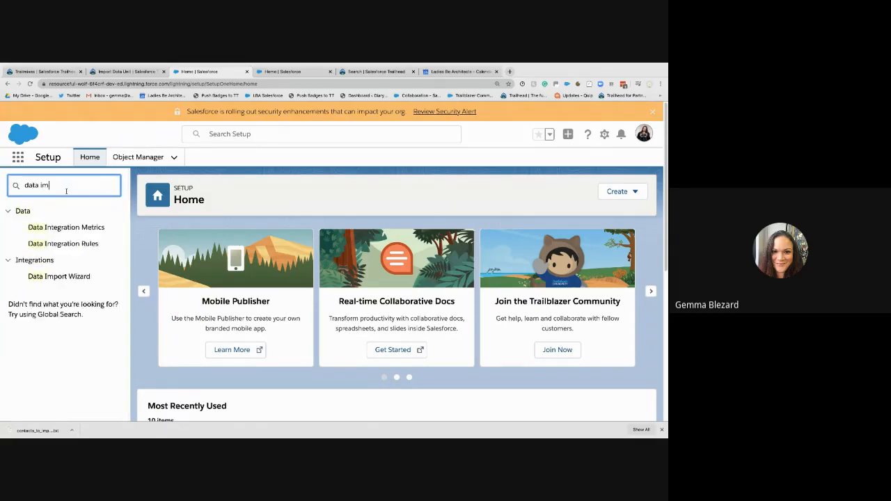
click(78, 228)
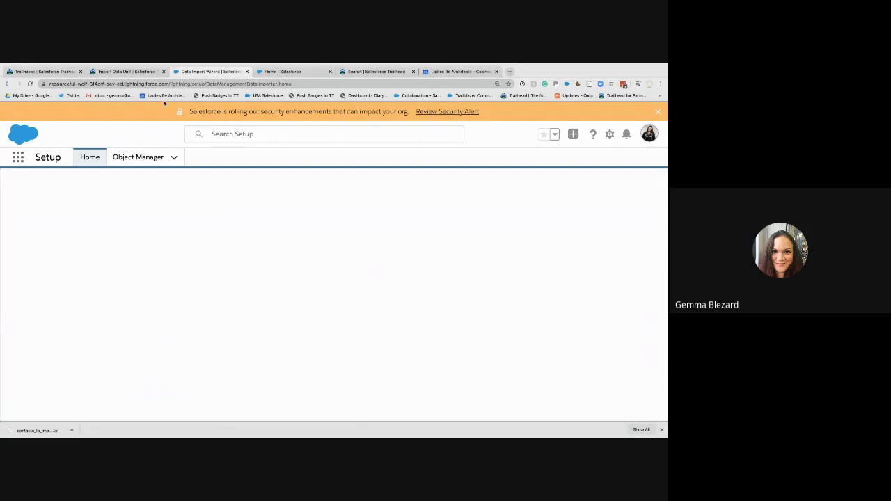
click(662, 430)
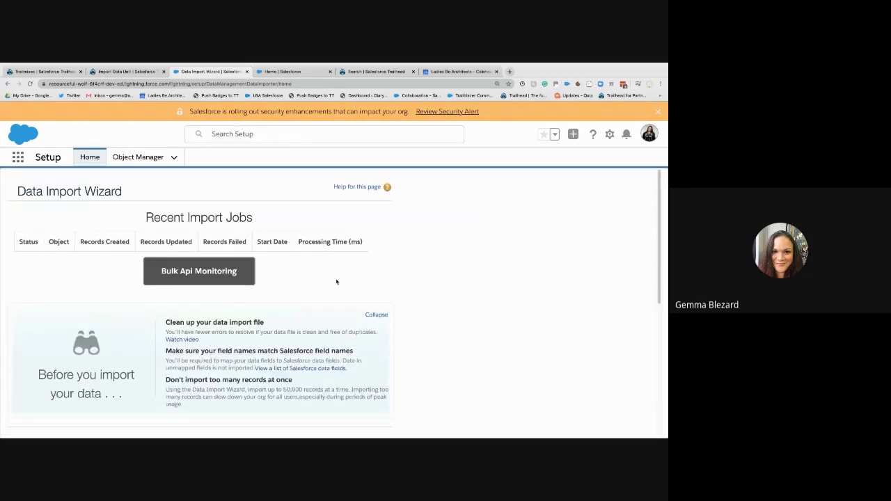
Step: Launch the import wizard and choose Accounts and Contacts as the kind of data to import
scroll(320, 280, down, 4)
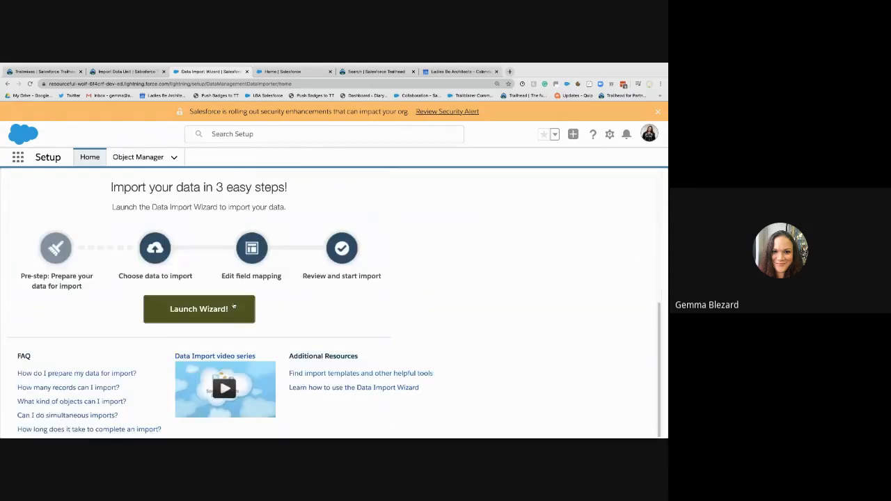
click(224, 307)
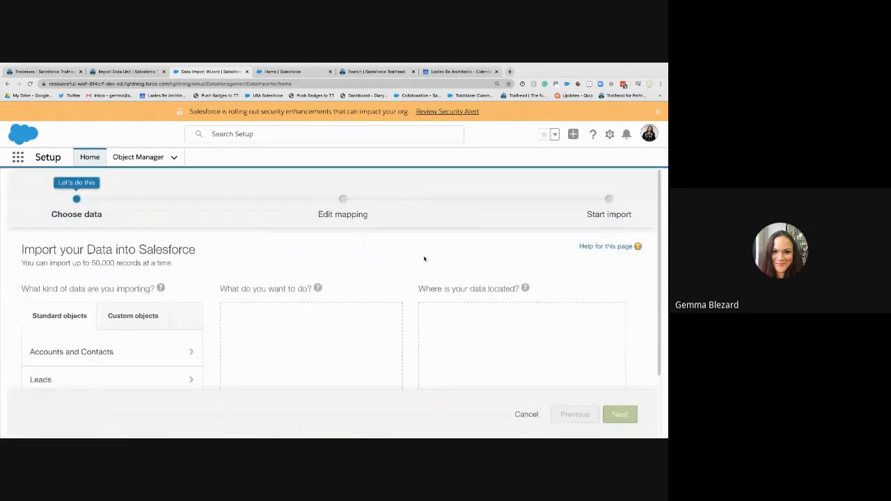
scroll(239, 260, down, 2)
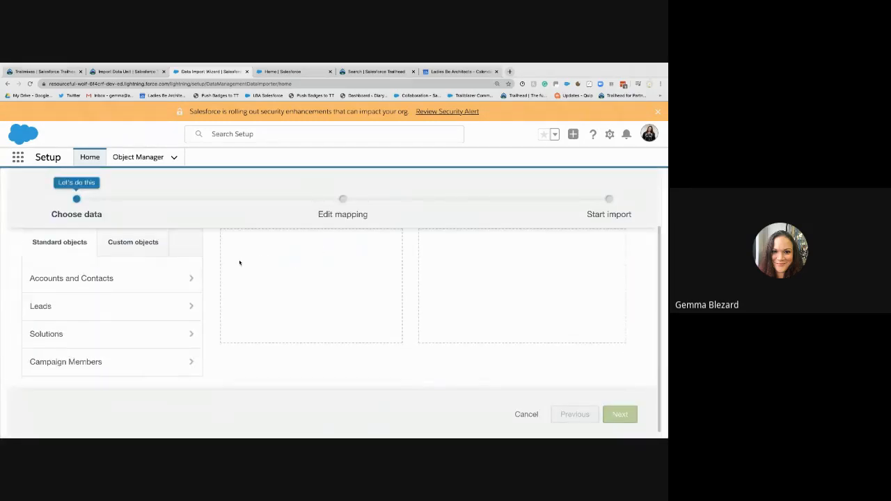
click(131, 282)
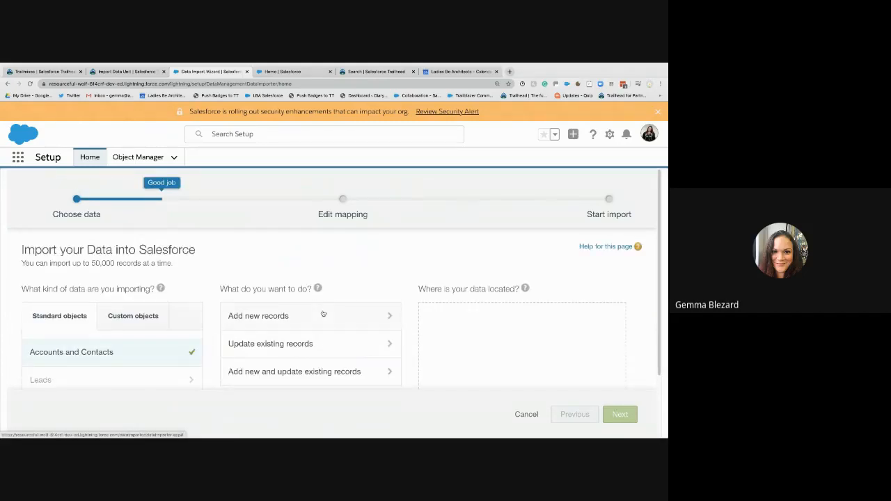
Step: Consult the challenge instructions, choose Add new records for the import, and match contacts by Name
click(112, 72)
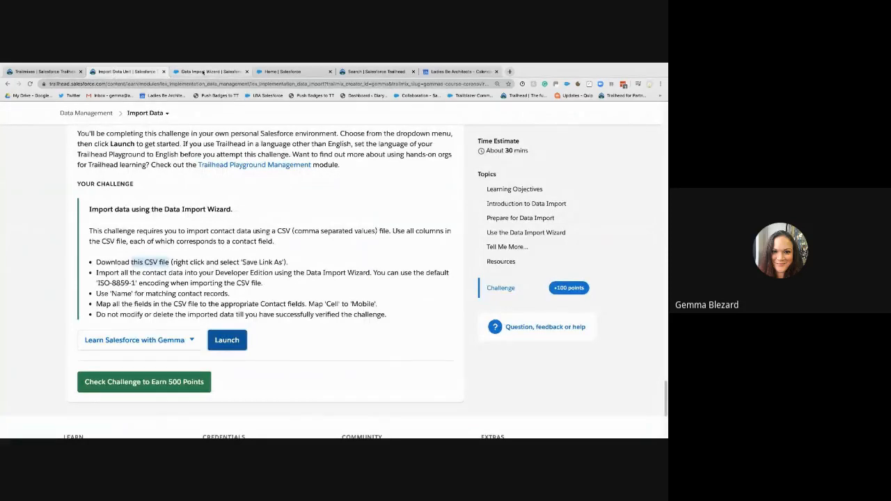
click(203, 72)
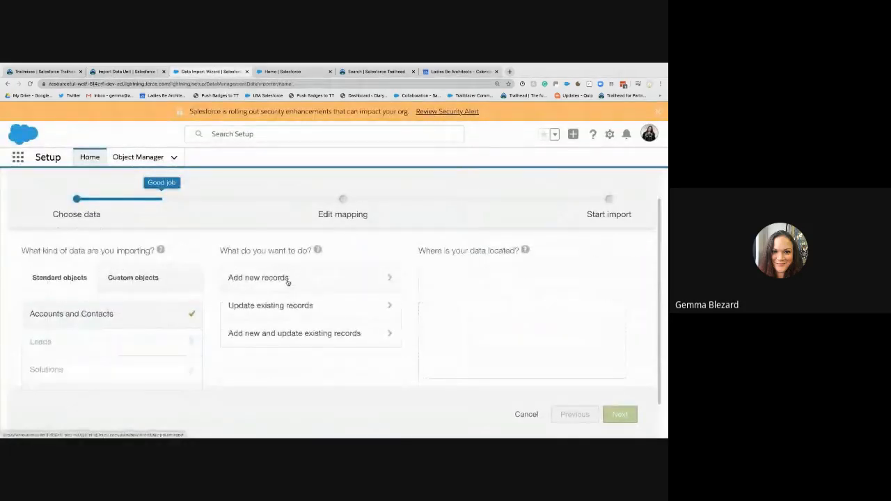
click(288, 280)
scroll(256, 284, down, 1)
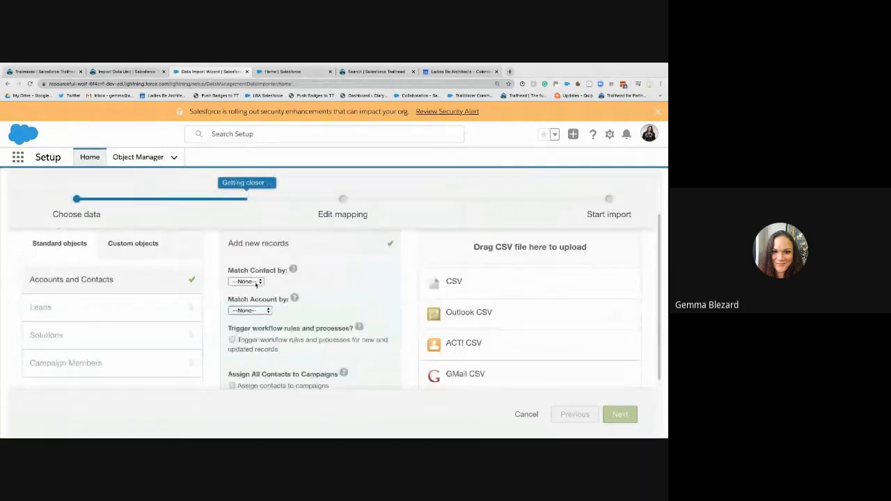
click(256, 281)
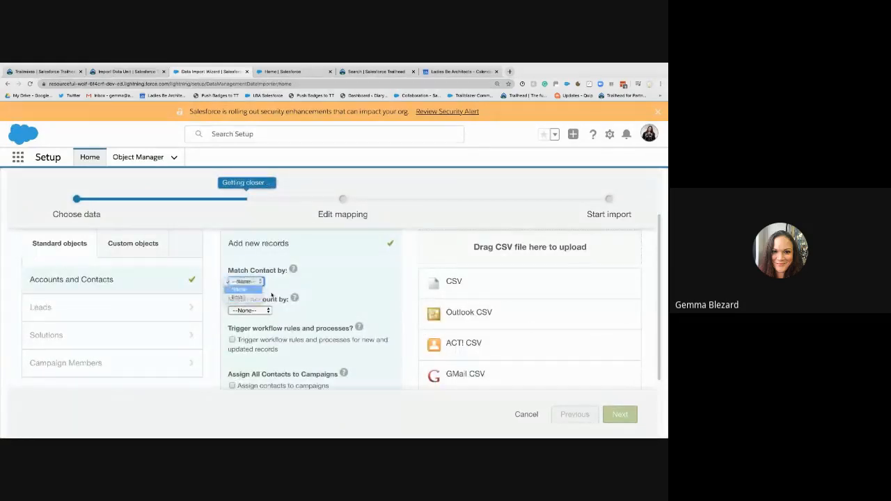
click(244, 291)
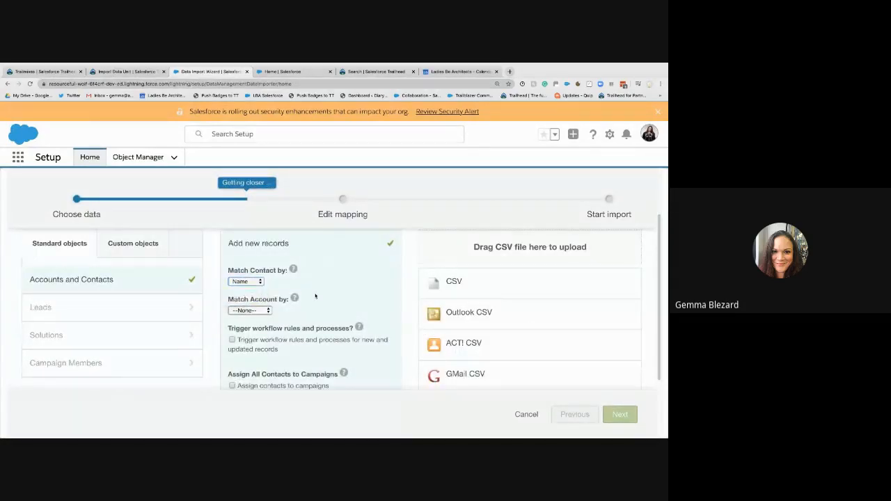
Step: Recheck the Trailhead challenge requirements and review the wizard's record settings and data source options
click(125, 71)
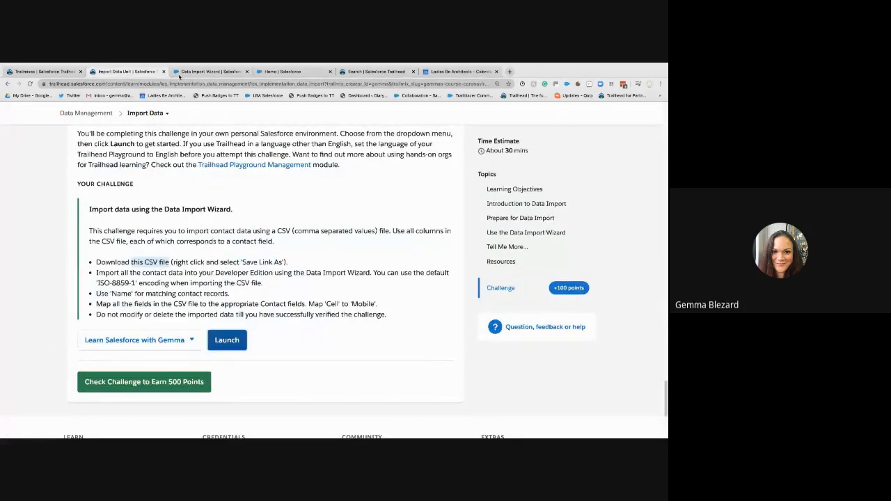
click(209, 72)
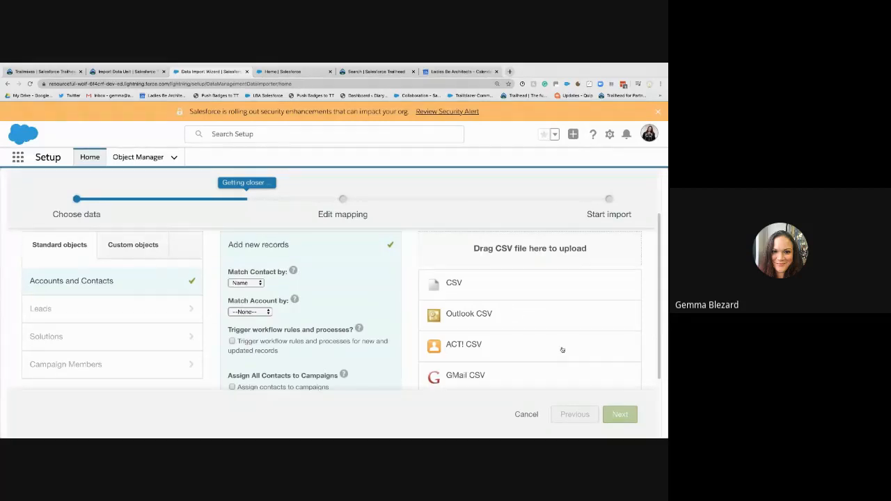
scroll(562, 349, up, 1)
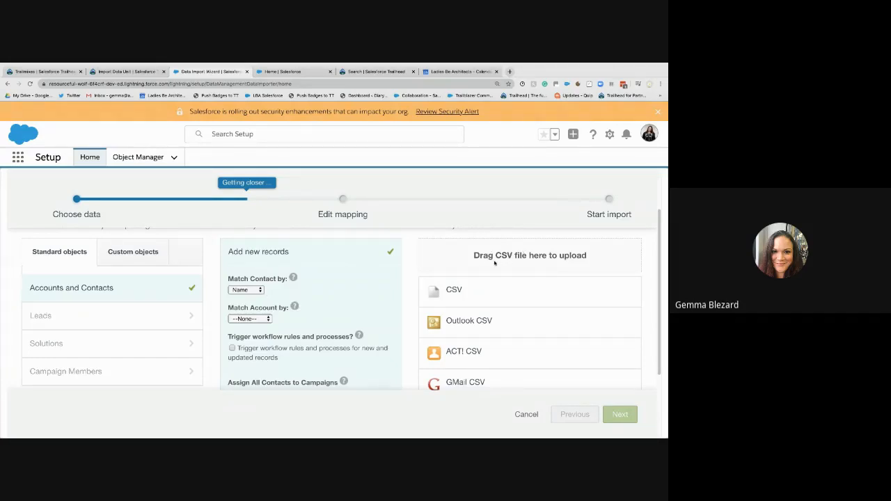
scroll(543, 287, down, 3)
scroll(523, 292, up, 5)
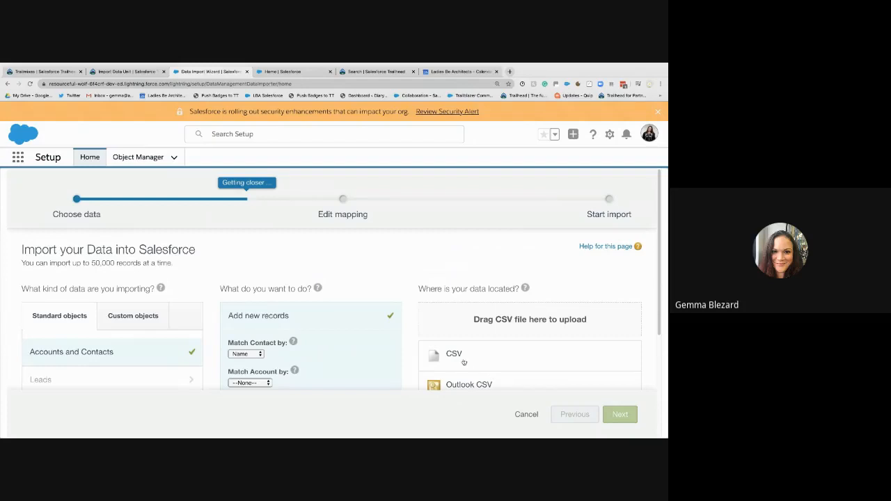
Step: Choose CSV as the data source and select contacts_to_import.csv from the Downloads folder as the file to upload
click(454, 353)
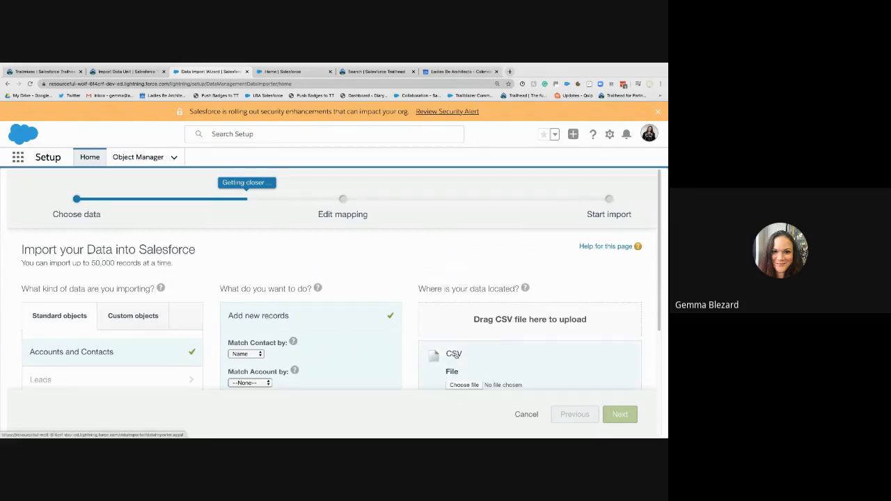
scroll(489, 340, down, 3)
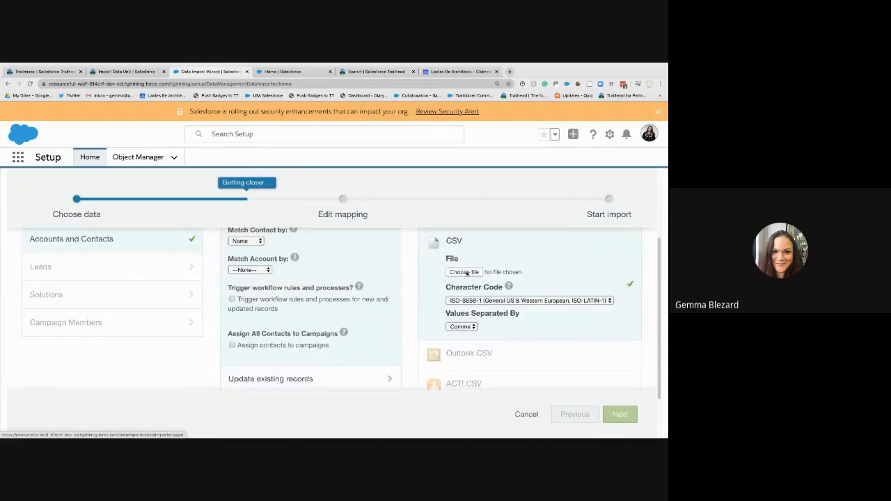
click(466, 273)
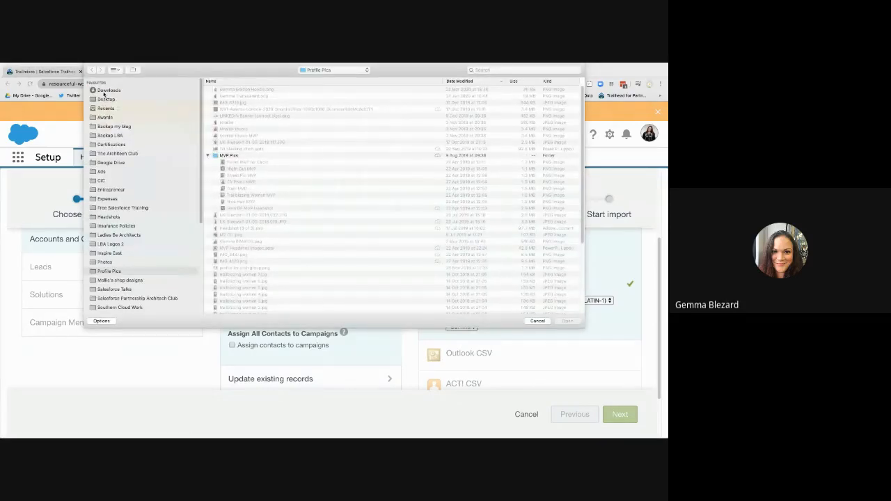
click(104, 92)
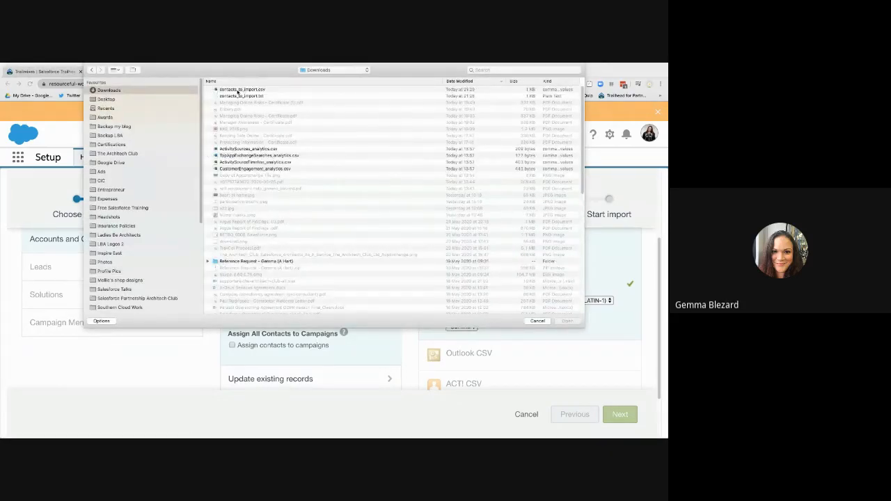
double_click(239, 90)
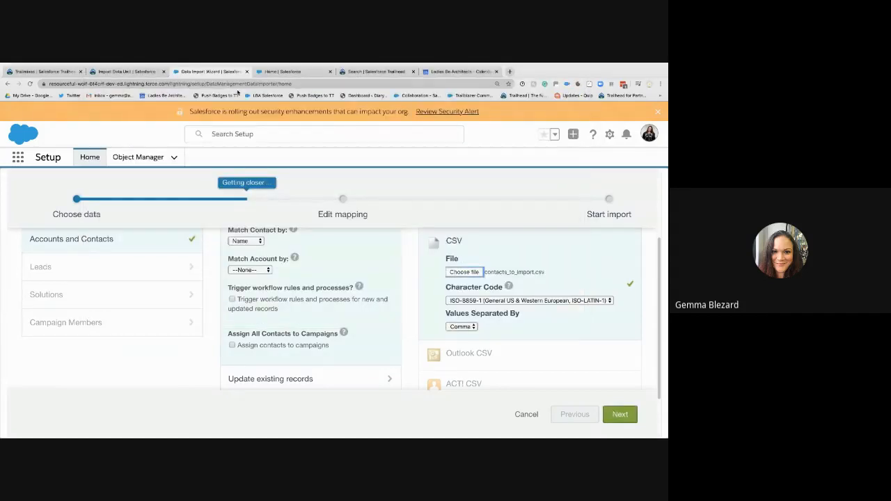
Step: Review the import settings for the chosen file and continue to the field mapping stage
scroll(523, 277, down, 2)
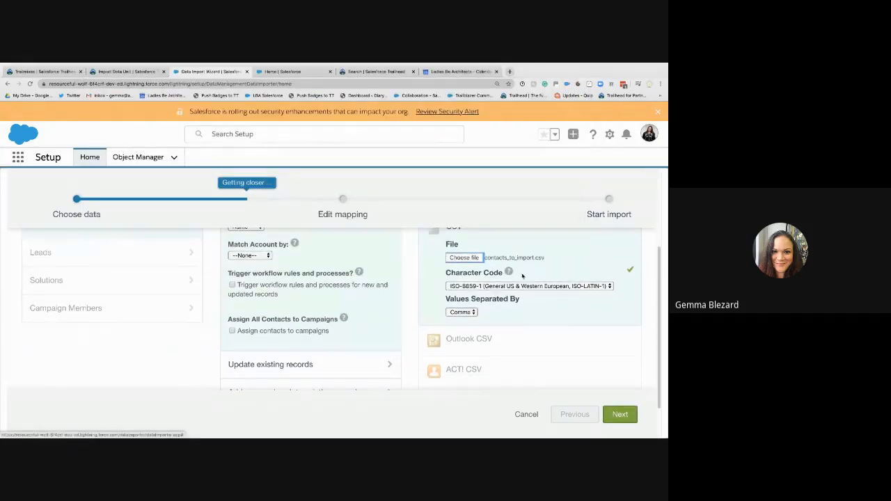
scroll(523, 276, up, 4)
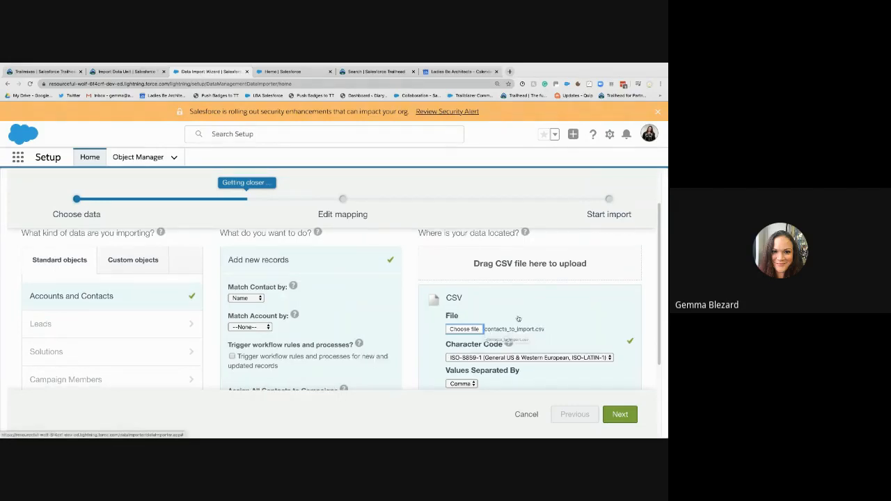
scroll(519, 319, down, 2)
scroll(518, 319, down, 2)
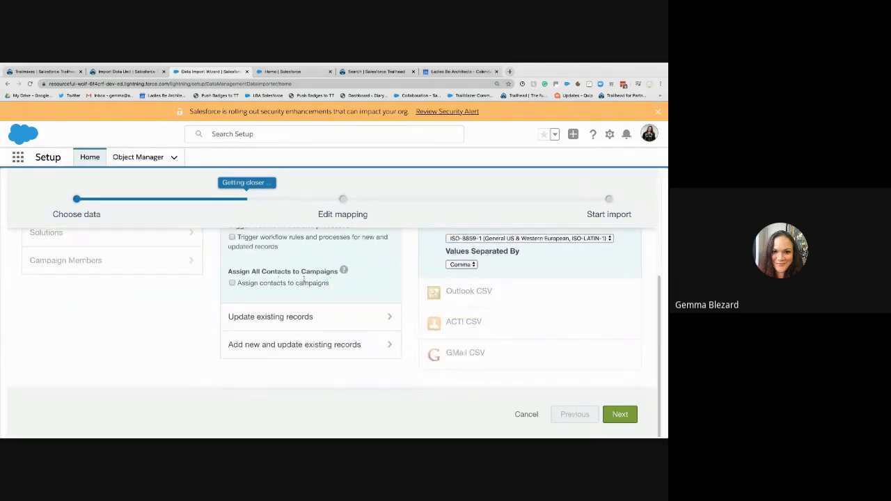
scroll(491, 316, up, 2)
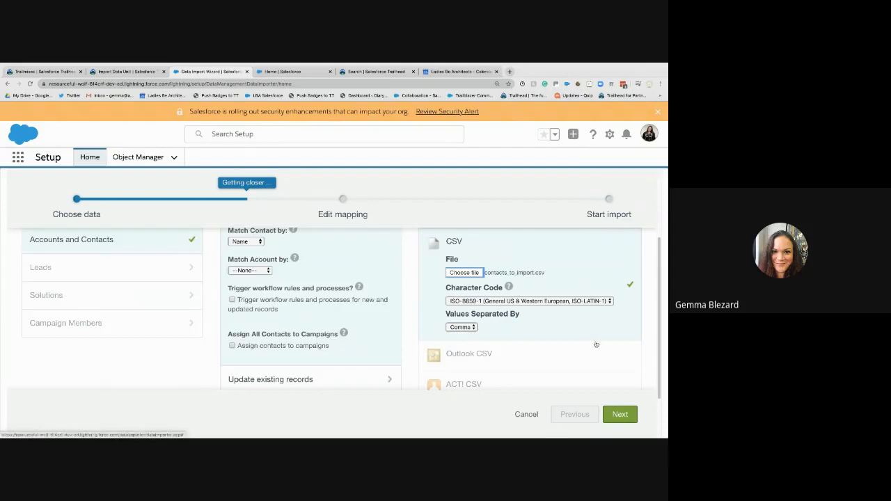
click(627, 415)
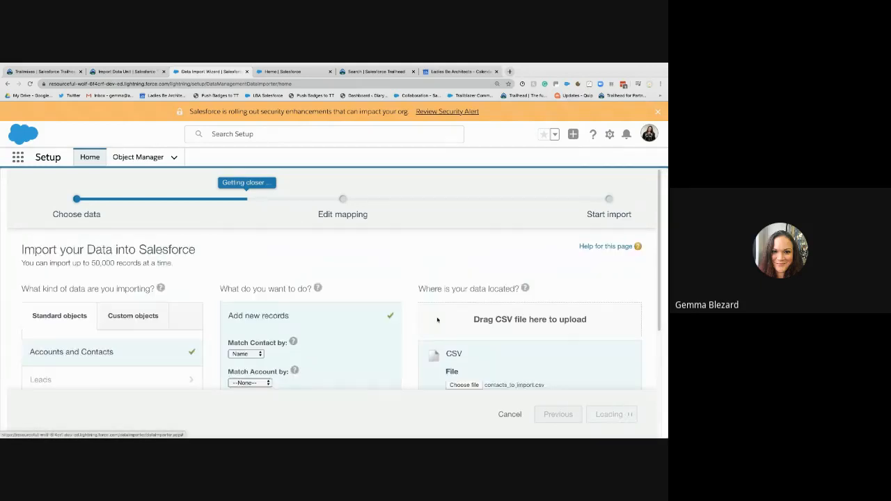
Step: Examine the field mapping table, comparing the CSV headers with their mapped Salesforce fields and the example values
scroll(437, 320, down, 2)
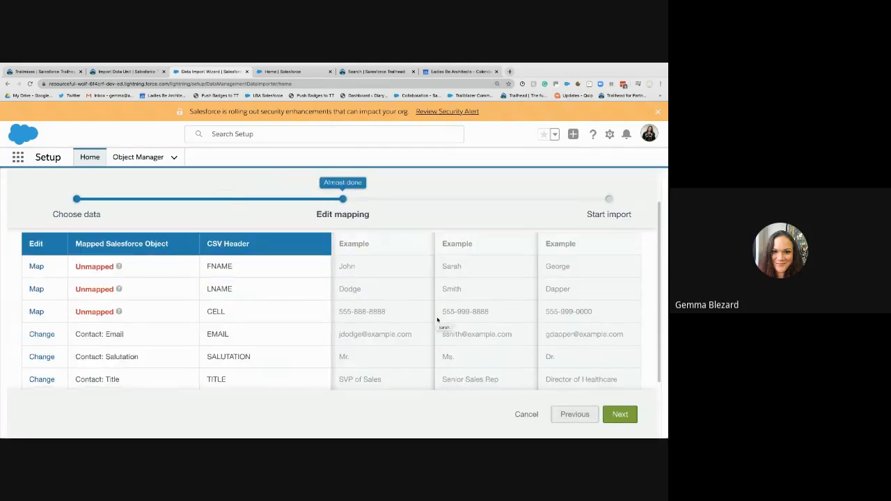
scroll(438, 319, up, 1)
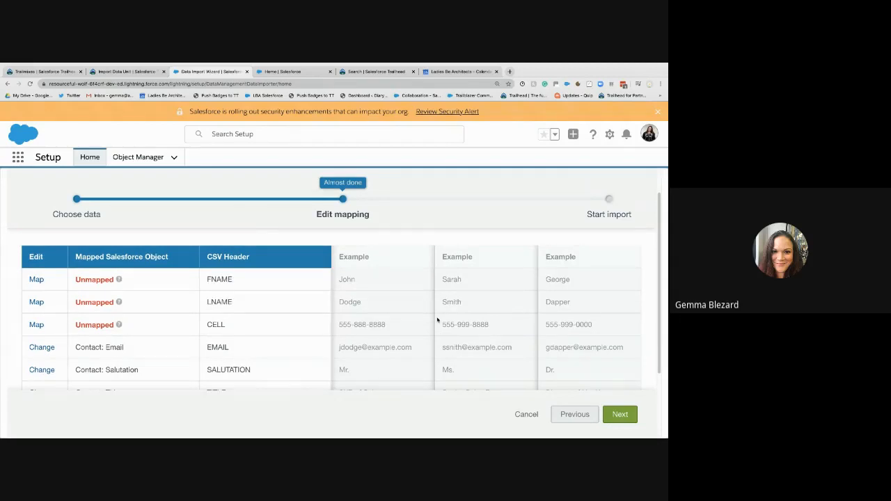
scroll(438, 320, down, 1)
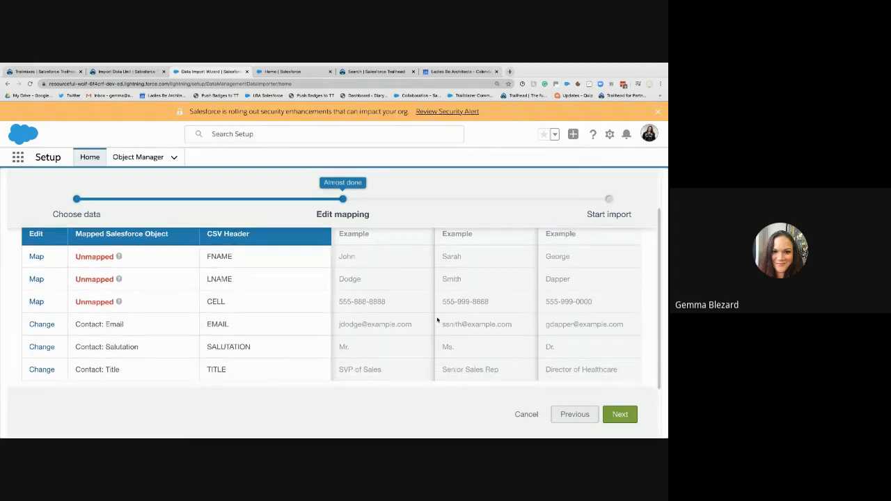
scroll(438, 319, up, 1)
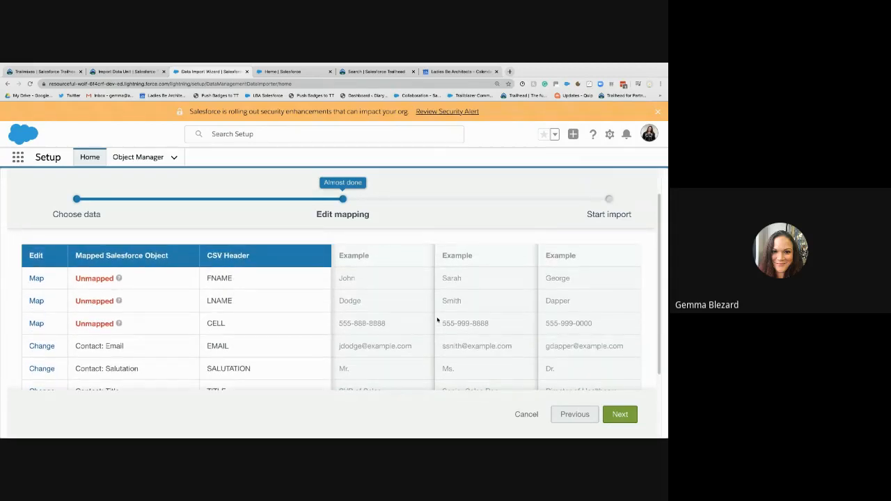
scroll(438, 320, down, 1)
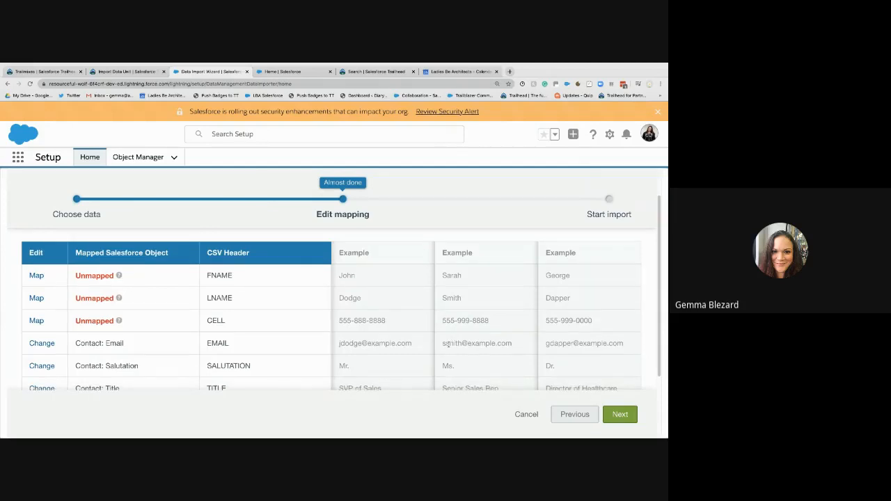
scroll(451, 342, right, 3)
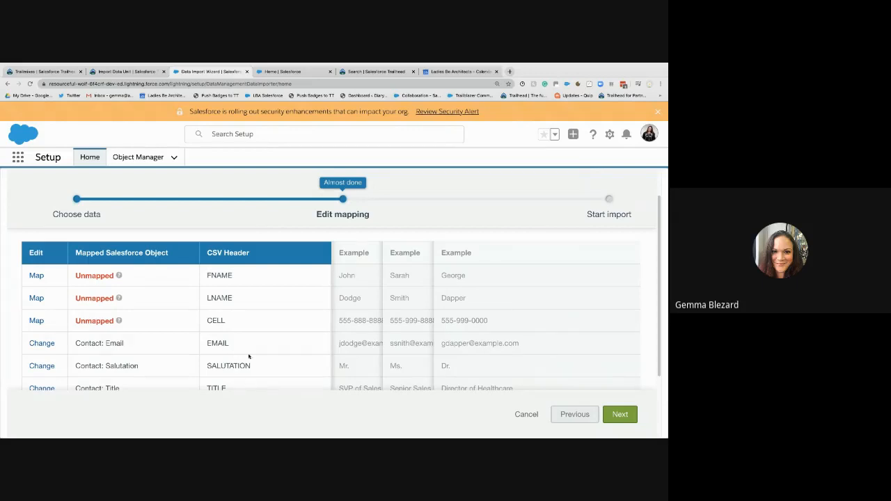
scroll(249, 356, down, 3)
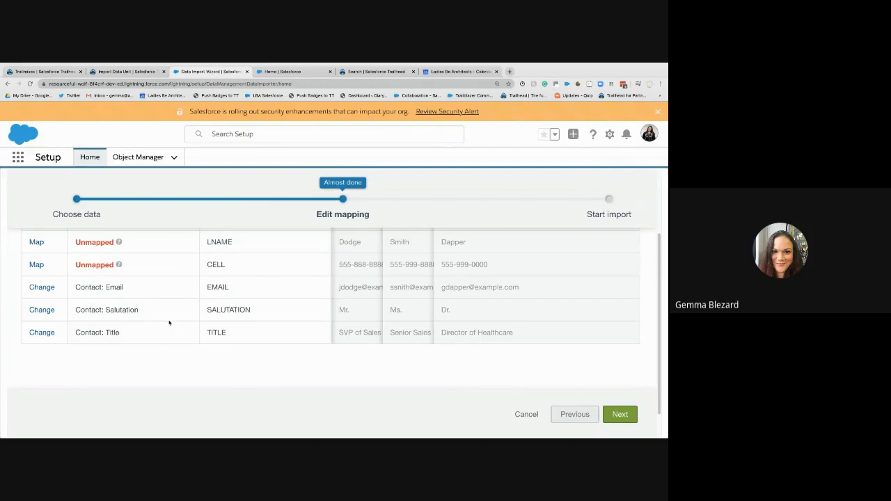
scroll(221, 317, up, 1)
scroll(220, 316, up, 2)
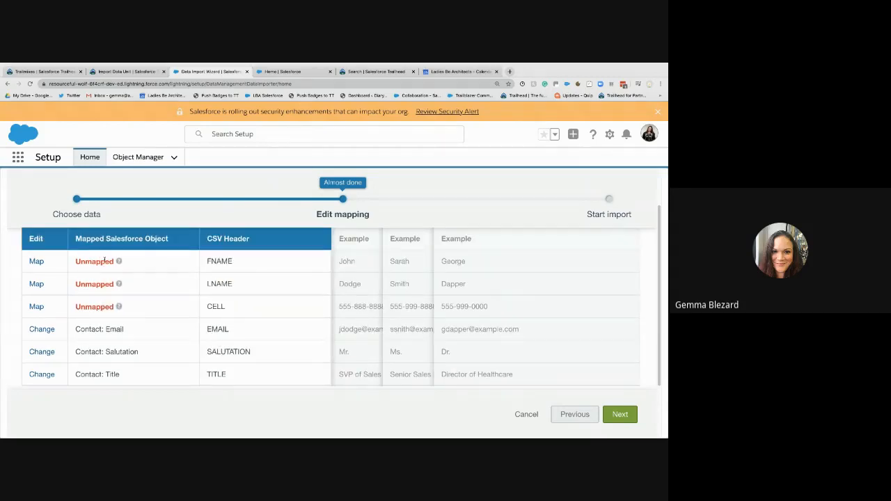
Step: Start mapping the FNAME header to a Salesforce field, search for "first" and select Contact: First Name
drag(234, 261, 208, 261)
click(36, 262)
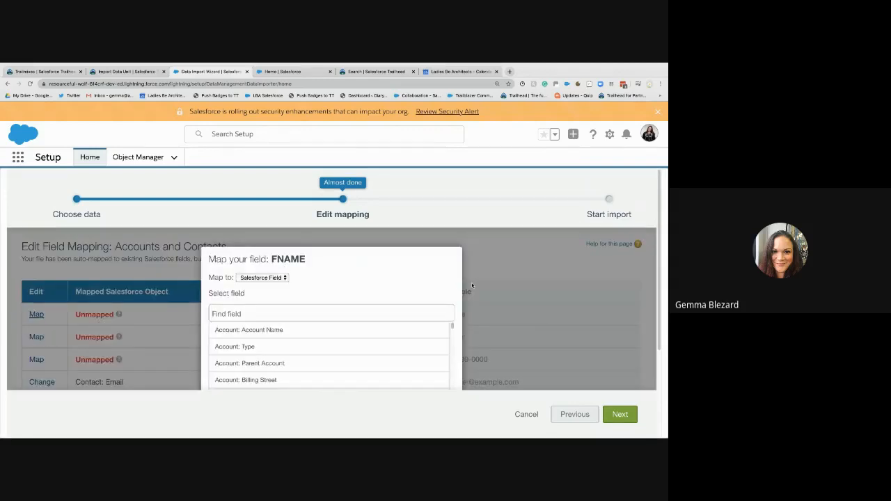
scroll(472, 285, down, 1)
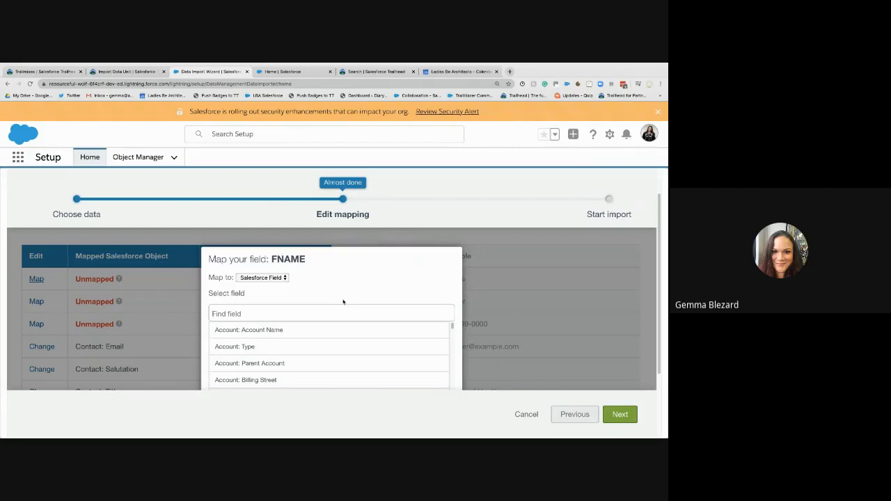
click(258, 279)
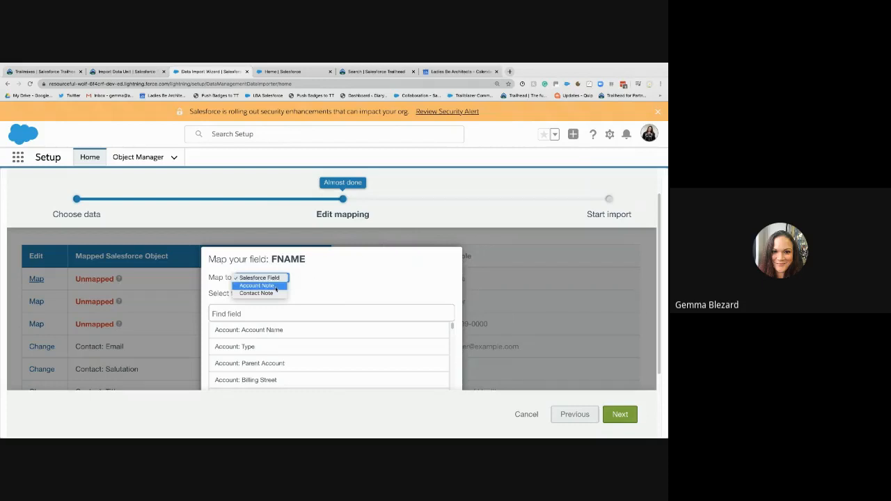
click(321, 281)
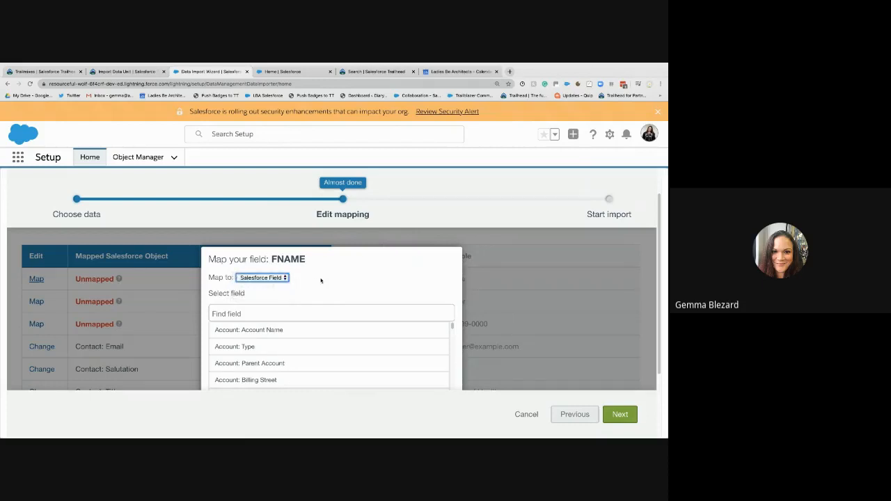
click(262, 312)
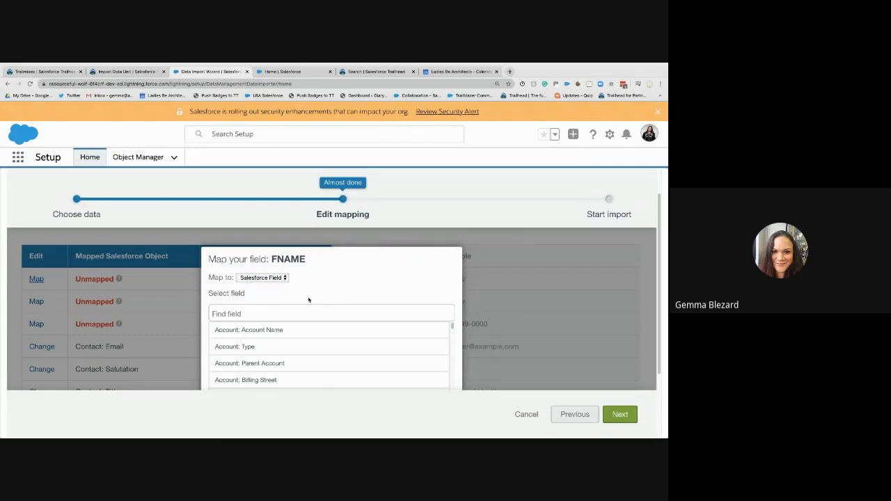
text(first)
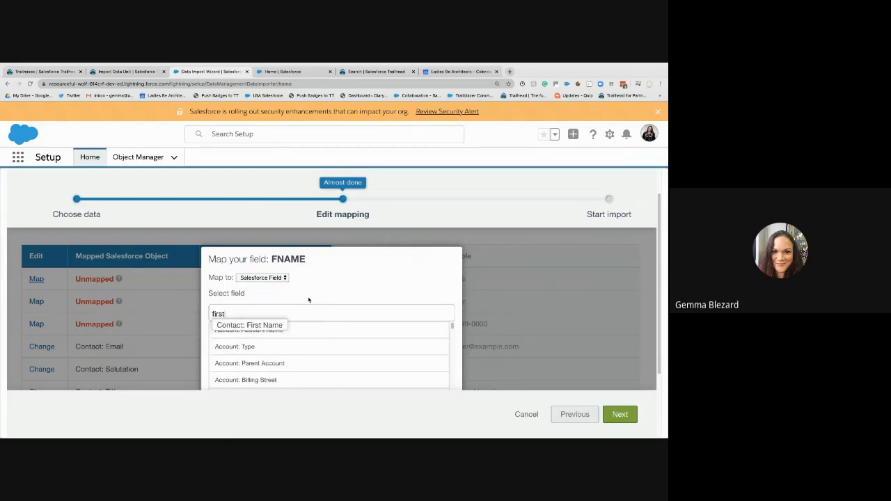
click(273, 326)
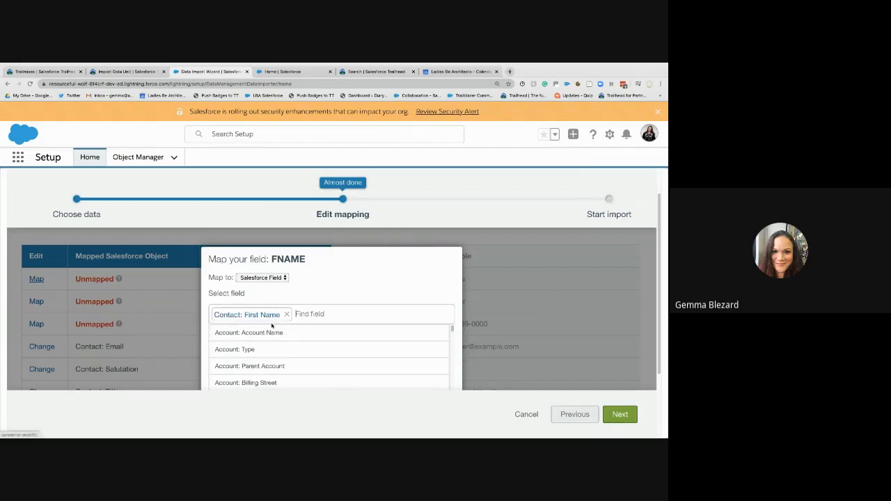
Step: Reduce the browser zoom so the whole mapping dialog fits, and apply the FNAME mapping
scroll(456, 359, down, 1)
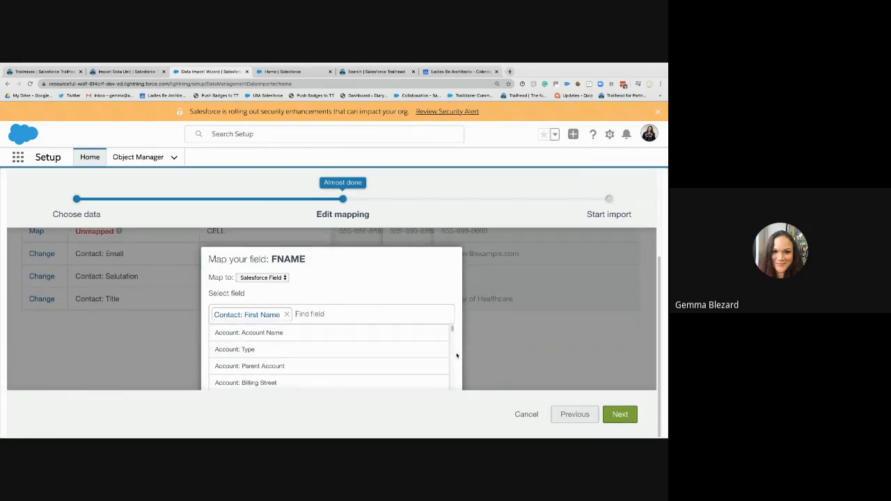
scroll(430, 338, down, 1)
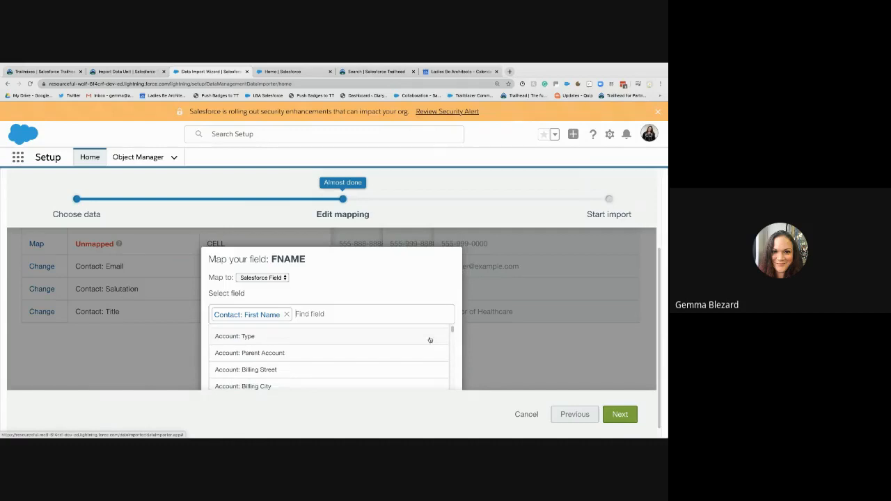
key(ctrl+minus)
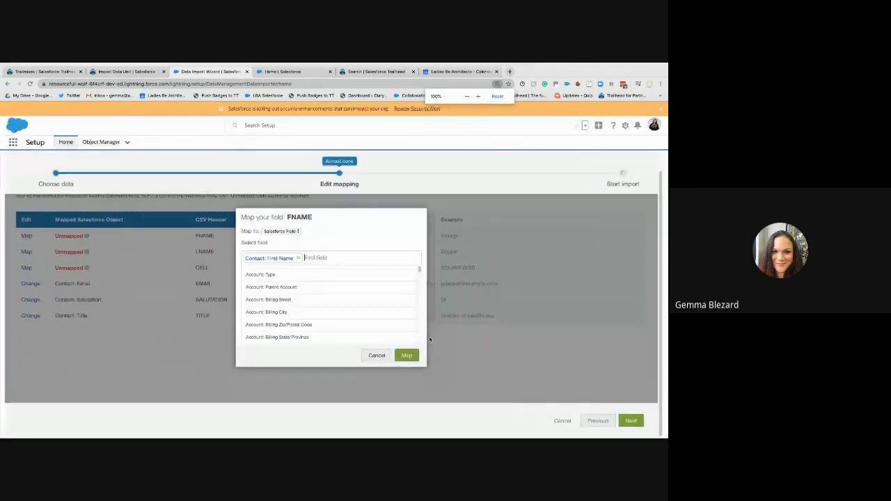
key(ctrl+minus)
key(ctrl+minus)
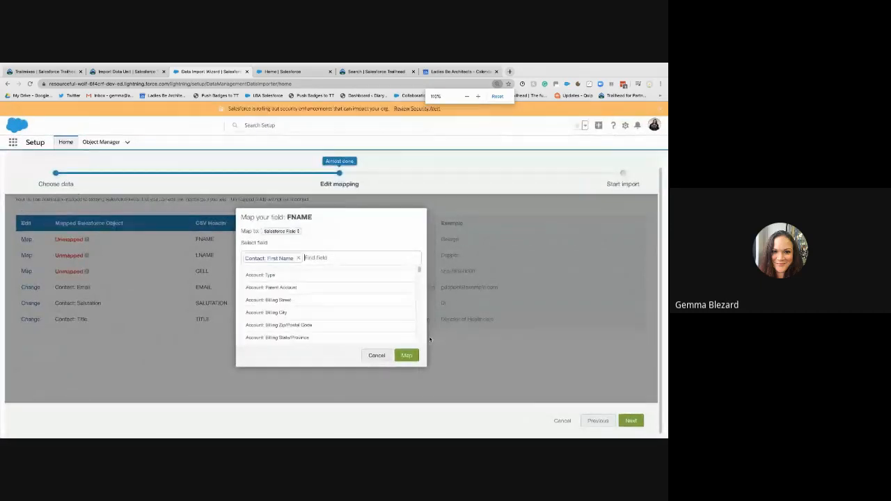
key(ctrl+plus)
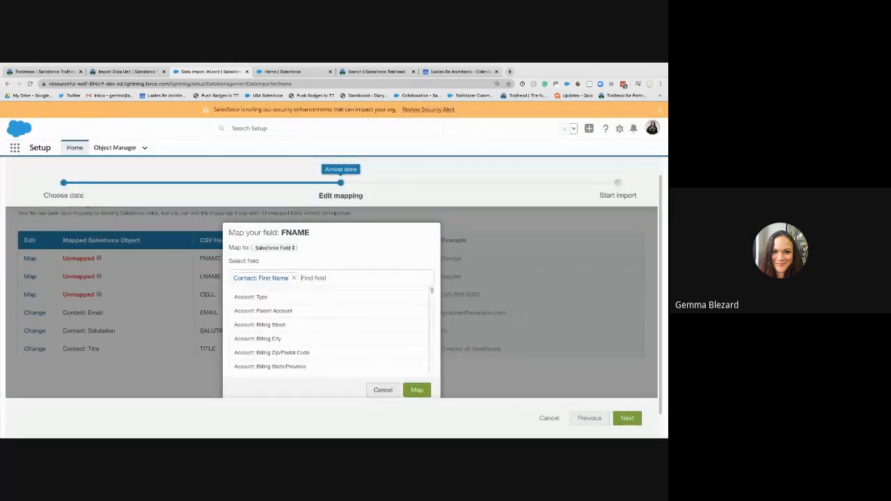
click(418, 391)
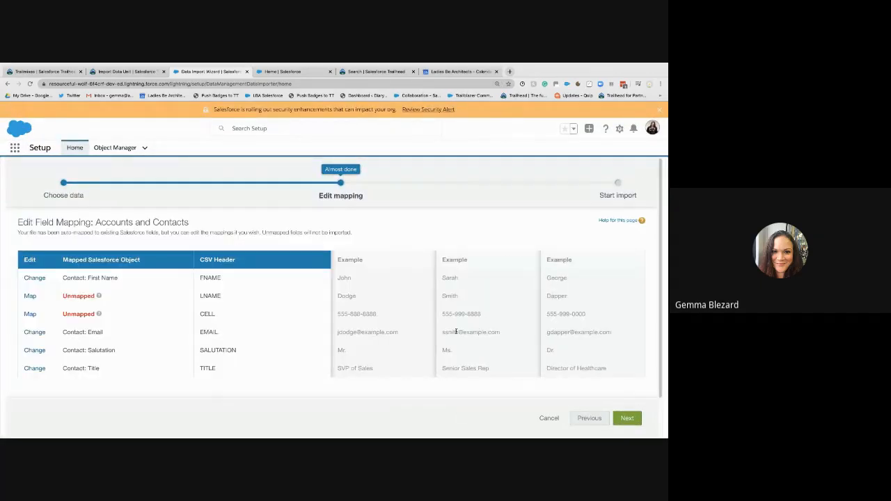
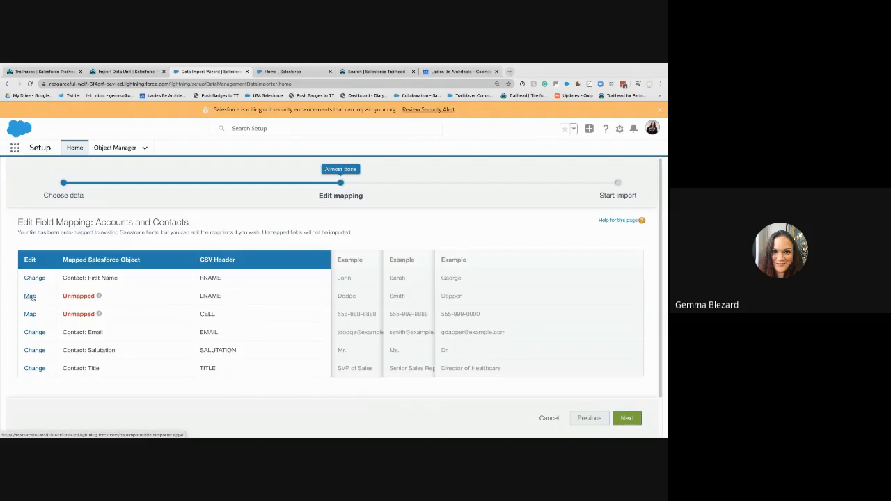
Step: Map the LNAME header to the Contact: Last Name field, finding it with the search "last name"
click(31, 298)
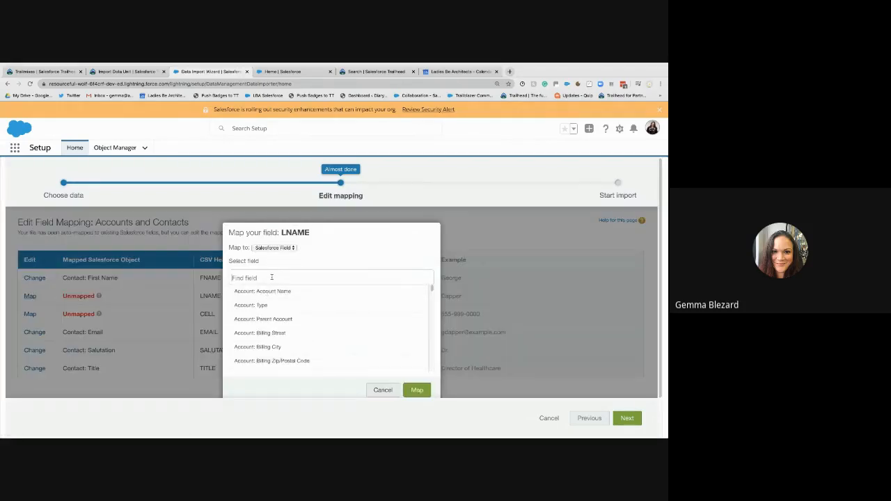
click(272, 277)
text(last name)
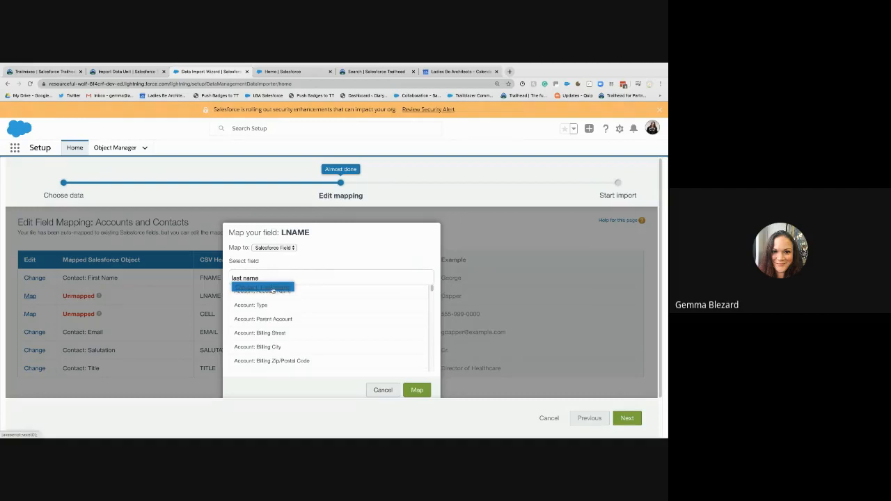
click(273, 290)
click(418, 390)
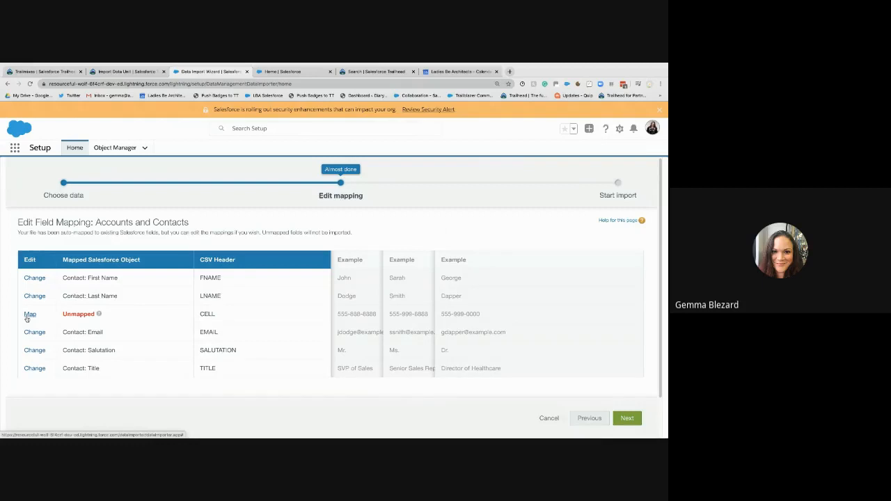
Step: Map the CELL header to the Contact: Mobile field, finding it with the search "mobile"
click(29, 315)
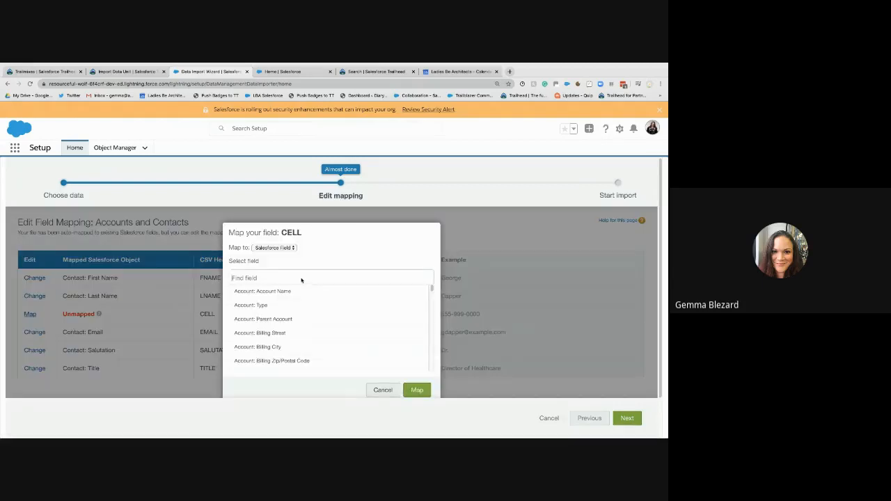
text(mobile)
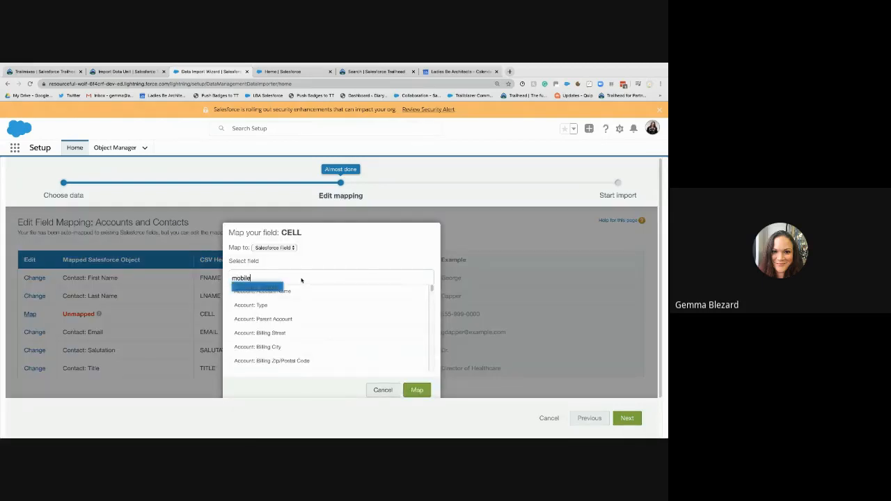
click(276, 289)
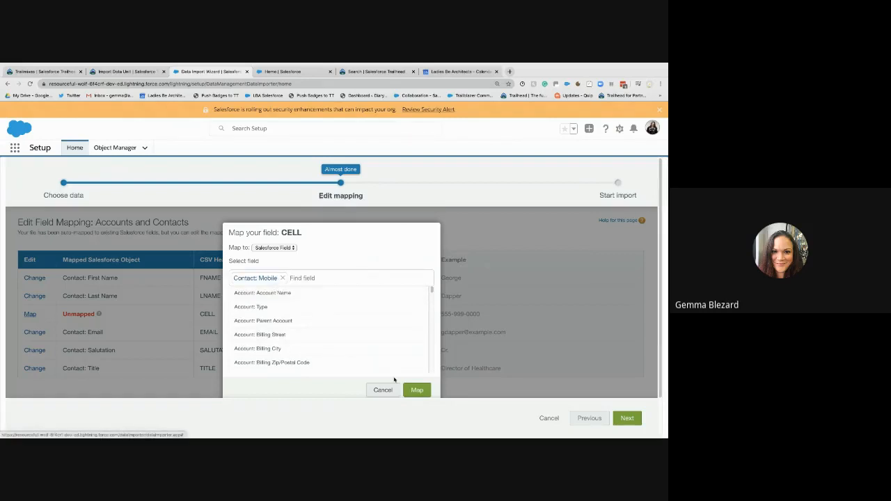
click(417, 390)
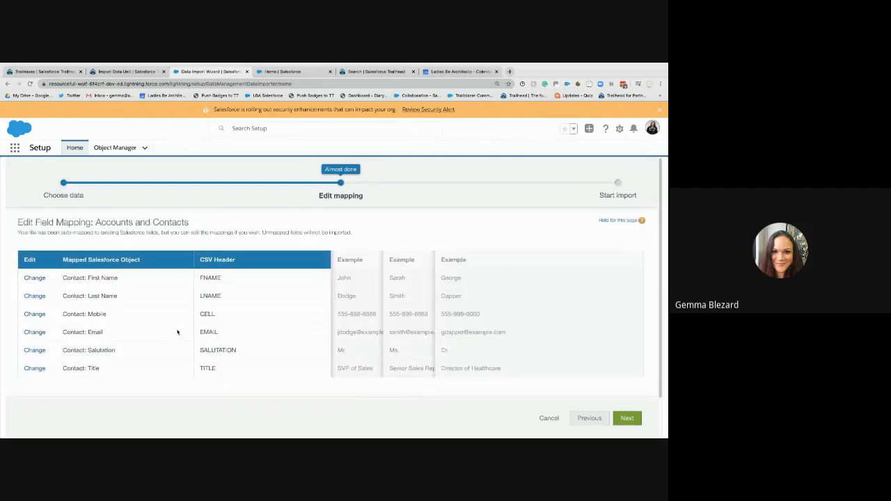
Step: Review the completed field mapping, start the import of contacts_to_import.csv and open its bulk data load job page
scroll(209, 300, down, 1)
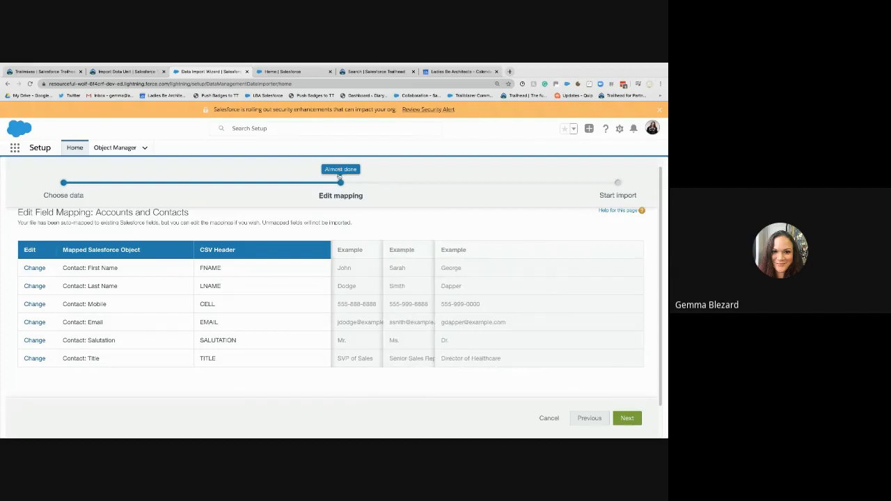
click(629, 420)
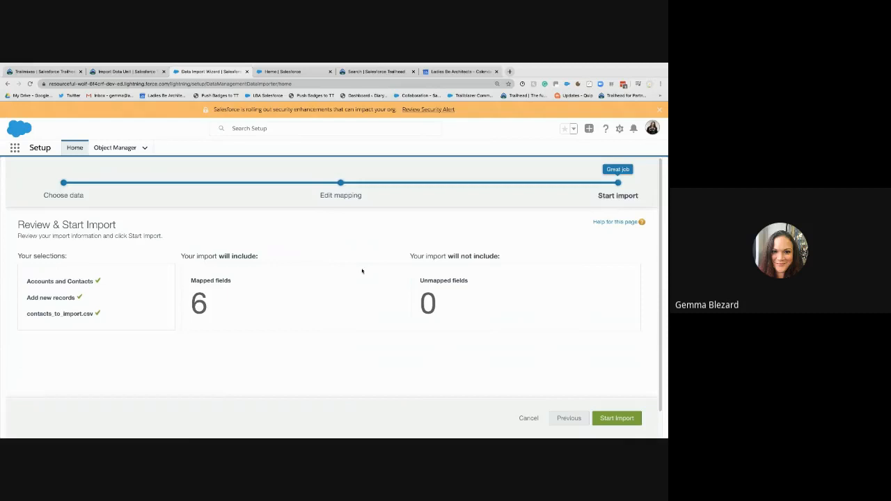
click(603, 420)
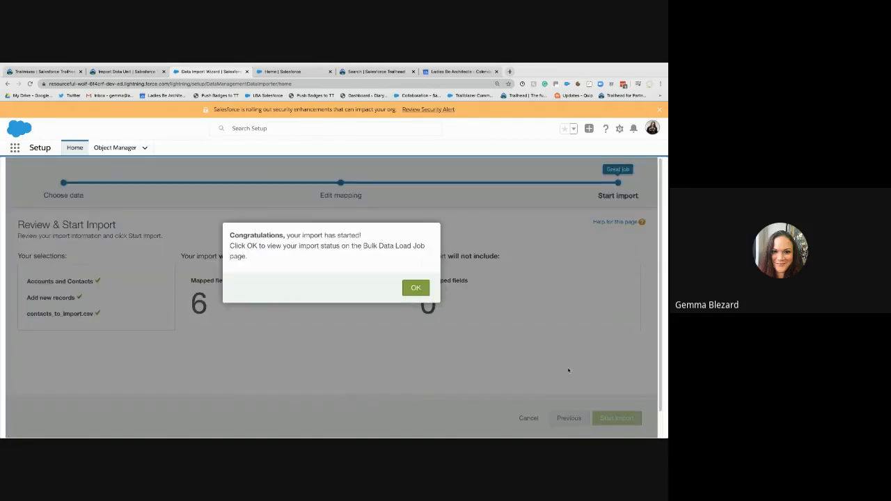
click(415, 289)
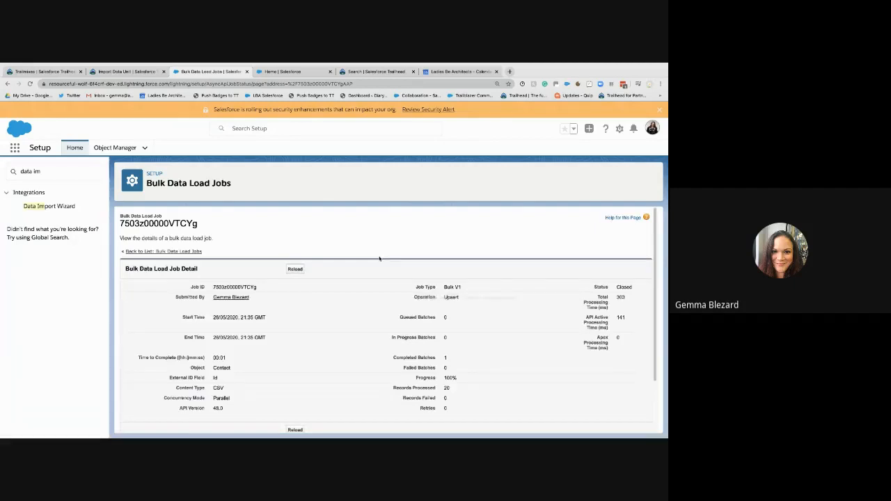
Step: Download the batch's result file from the bulk data load job and bring it up in Excel
scroll(410, 338, down, 2)
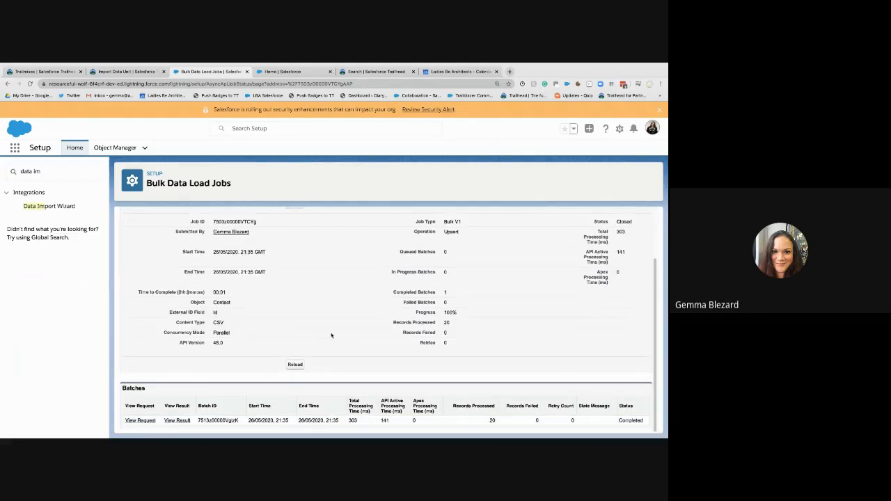
click(178, 421)
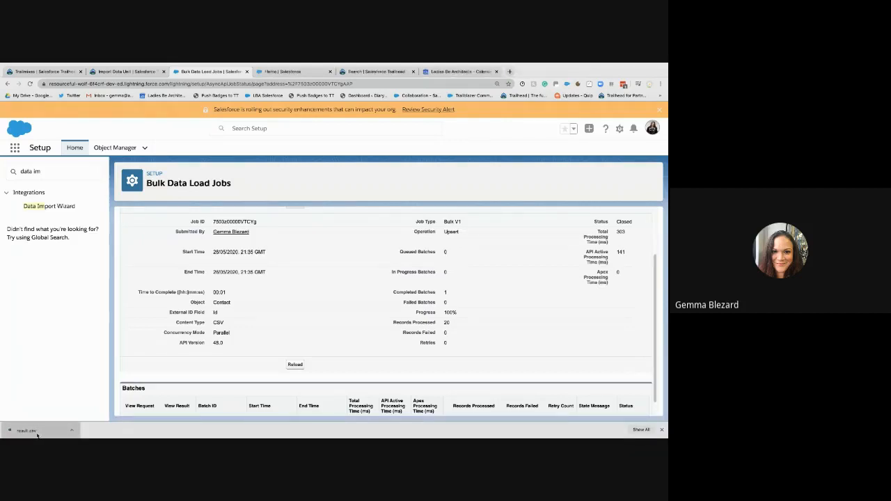
click(37, 435)
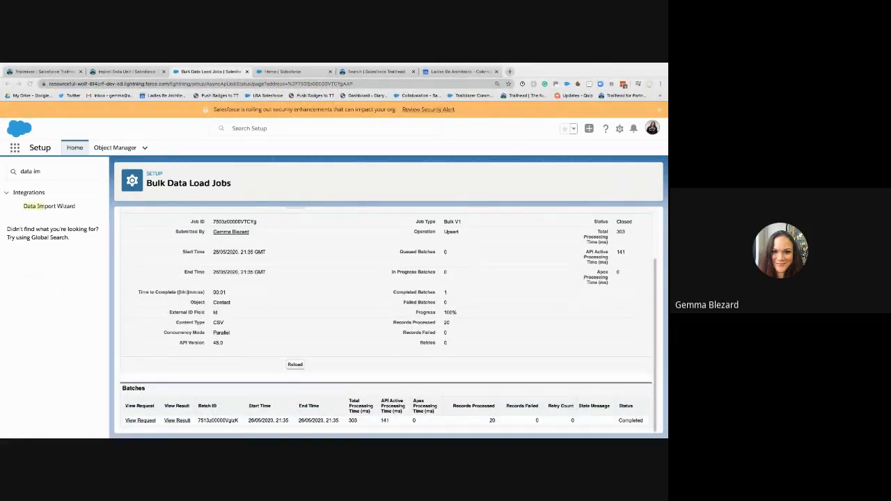
key(ctrl+Up)
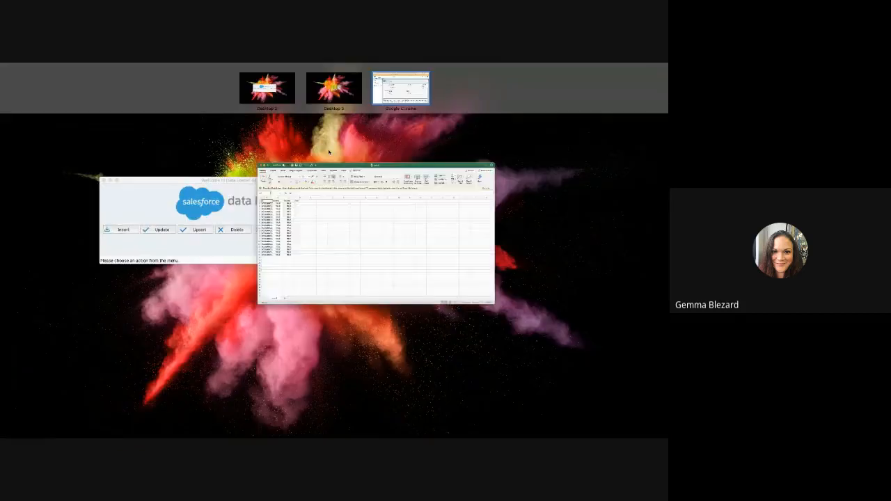
click(295, 198)
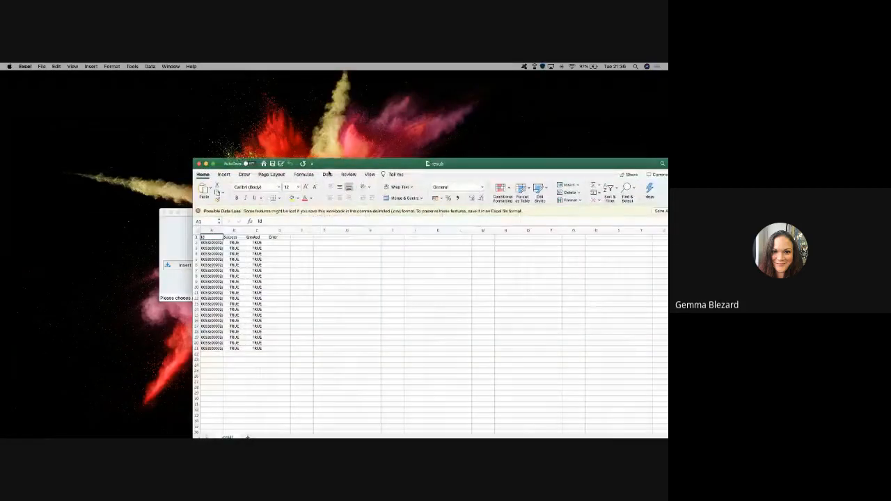
Step: Inspect the Id, Success, Created and Error columns of result.csv, and close the file without saving
drag(295, 163, 224, 110)
drag(152, 177, 167, 298)
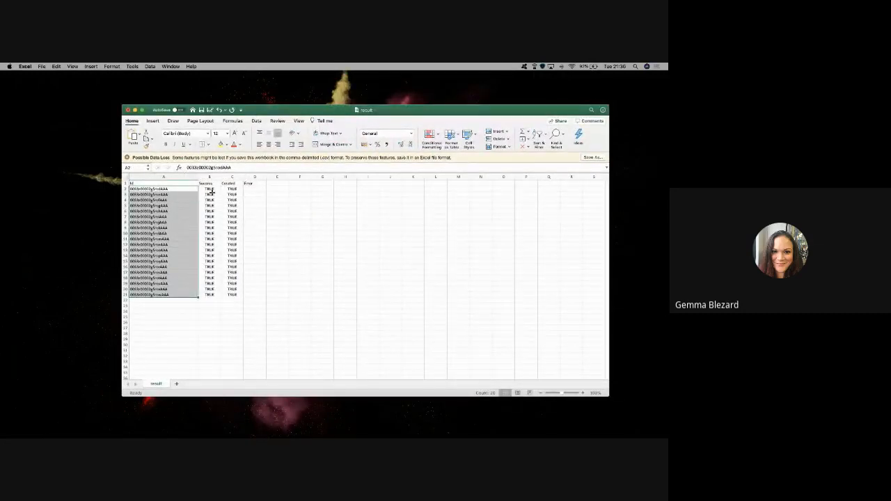
drag(212, 190, 217, 294)
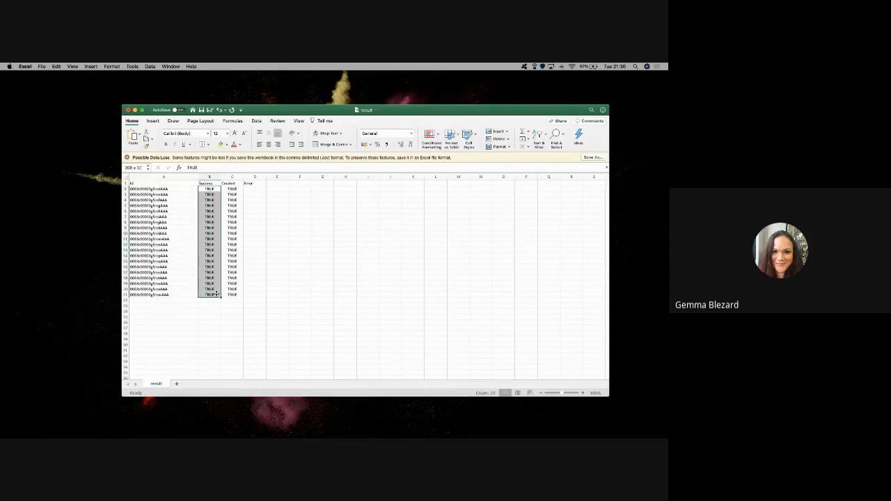
drag(231, 189, 229, 293)
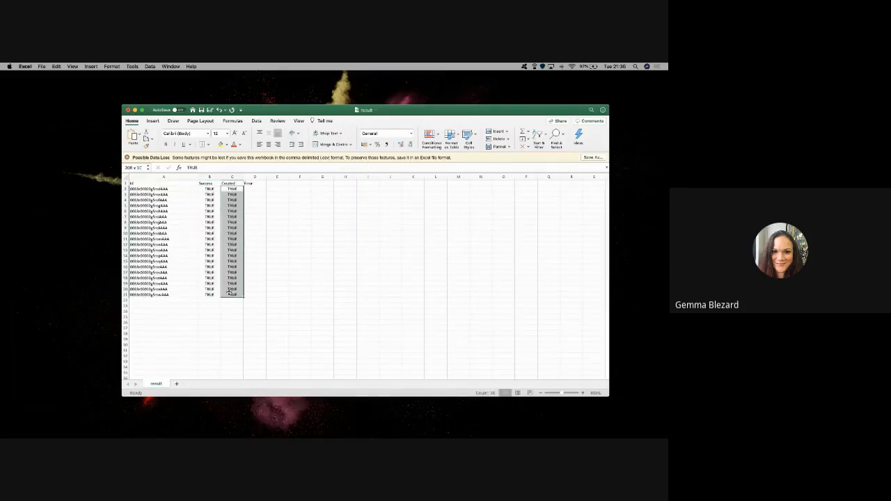
drag(250, 191, 255, 273)
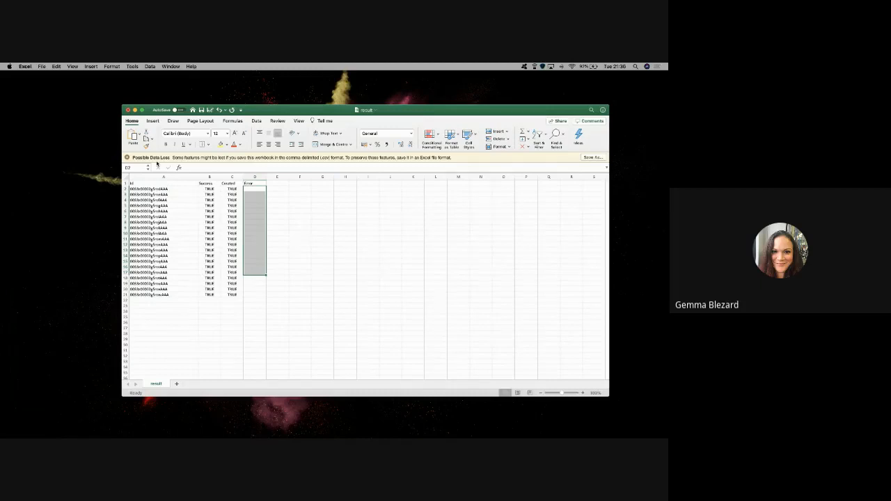
click(128, 111)
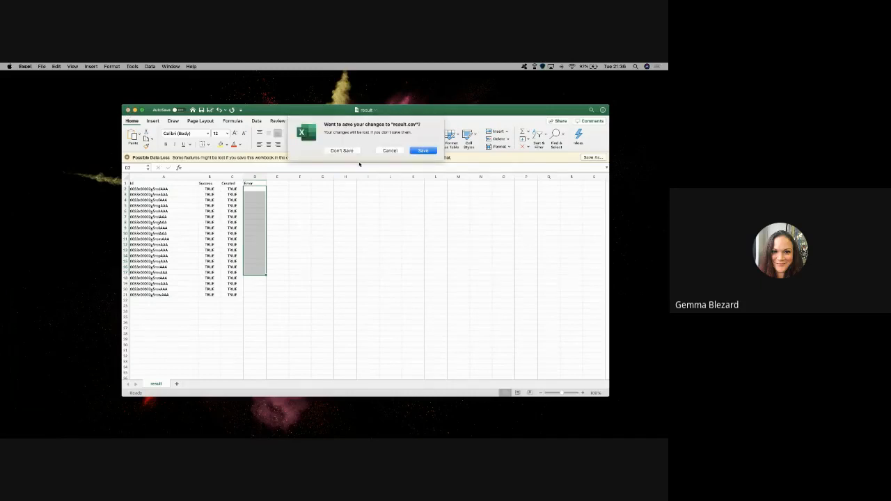
click(343, 150)
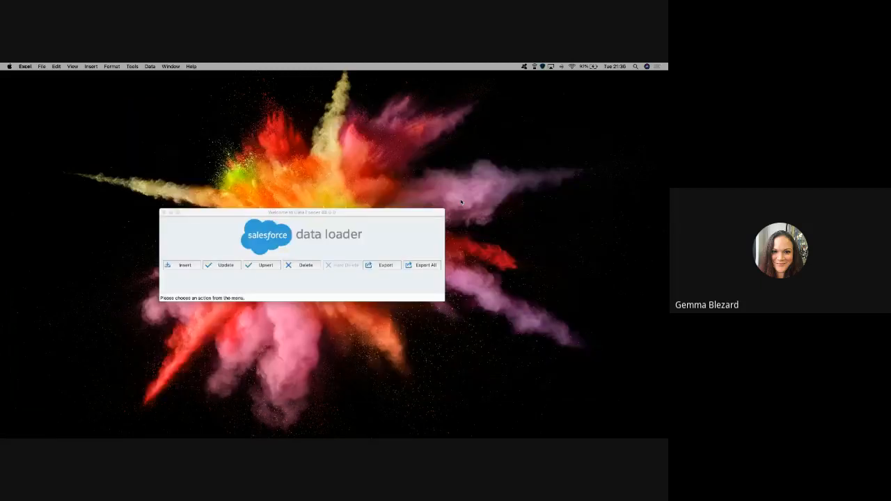
Step: Return to the Import Data unit on Trailhead in the browser and submit the challenge for checking
key(ctrl+Right)
key(ctrl+Right)
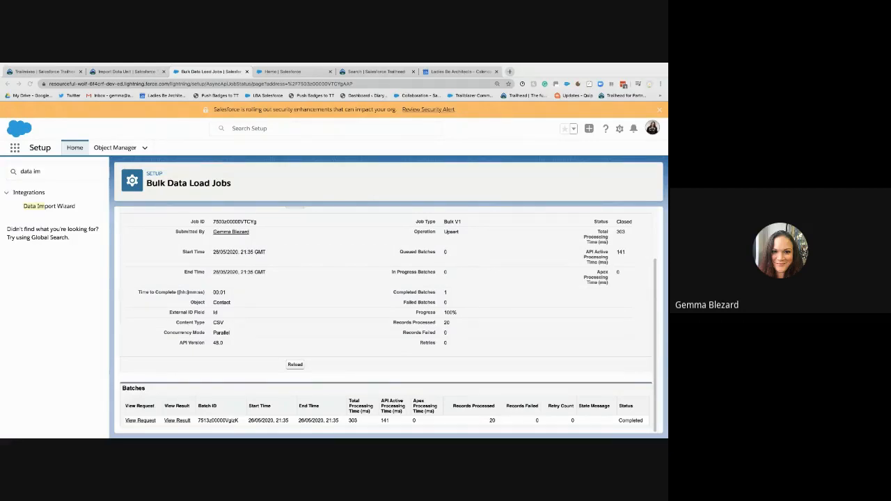
click(140, 71)
click(177, 380)
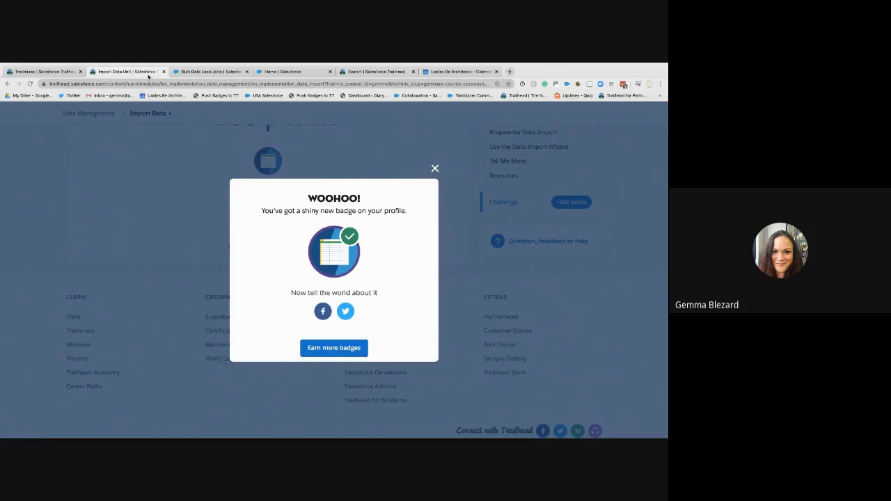
Step: Go back to the Salesforce playground and open the Contacts list in the Sales app
click(209, 72)
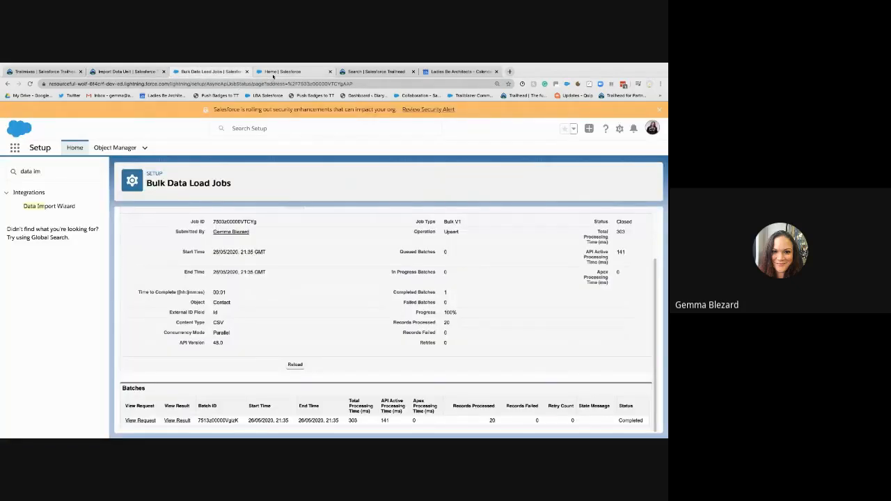
click(279, 72)
click(362, 113)
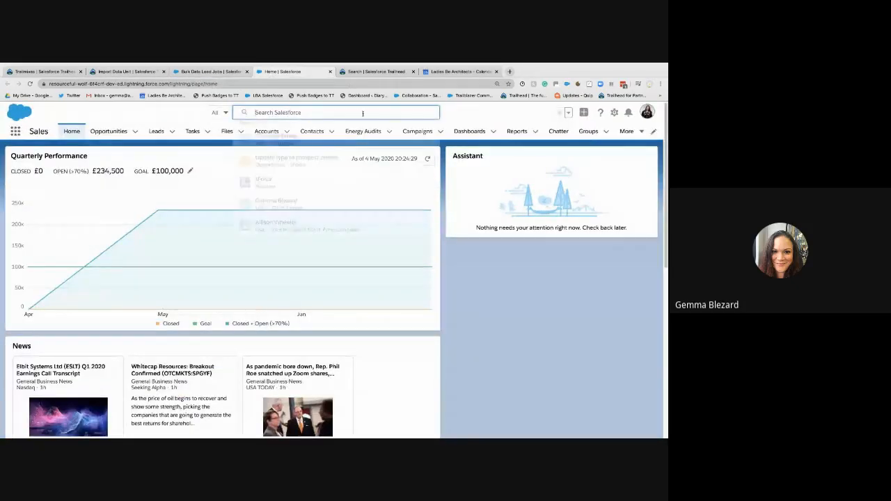
click(194, 119)
click(309, 132)
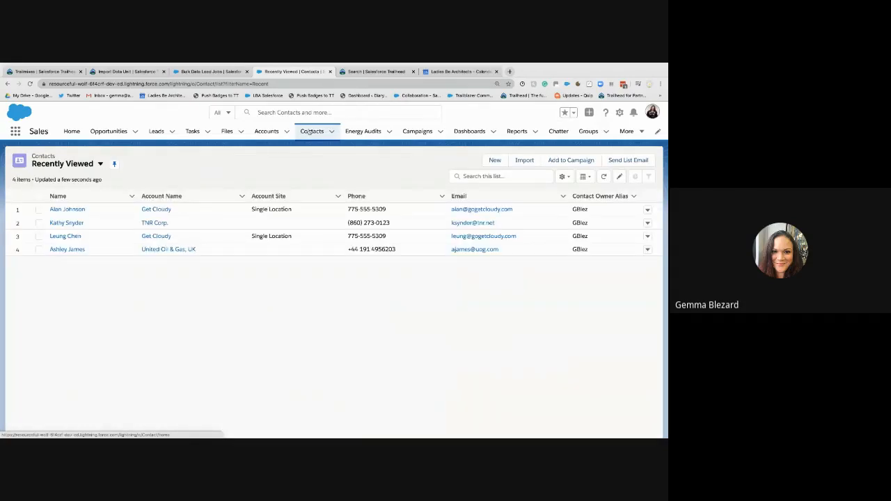
Step: Check the New Last Week and New This Week contact list views for the imported contacts
click(100, 165)
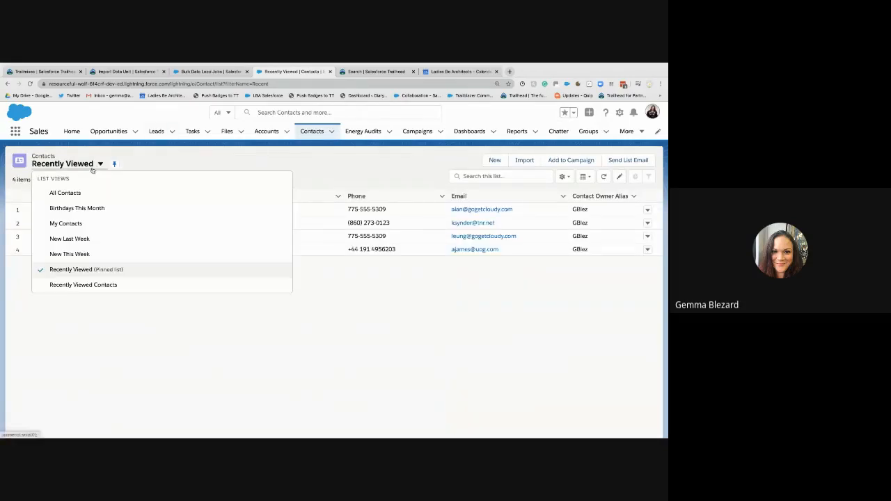
click(83, 243)
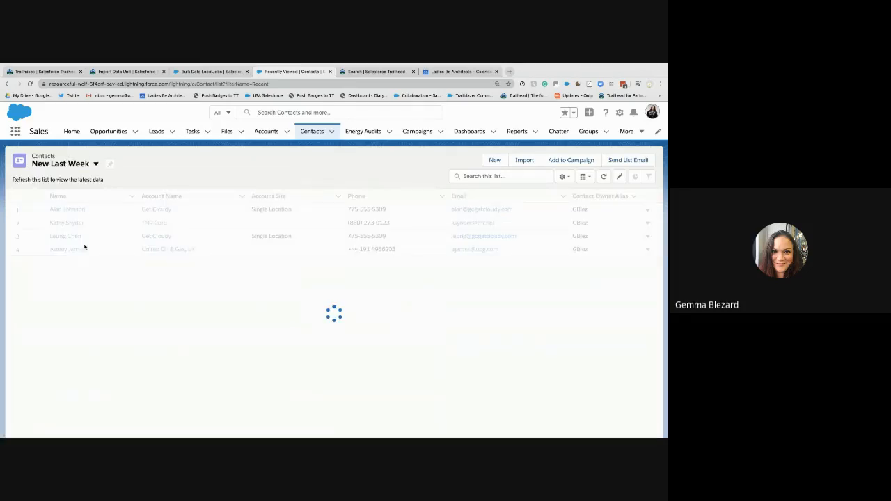
click(94, 166)
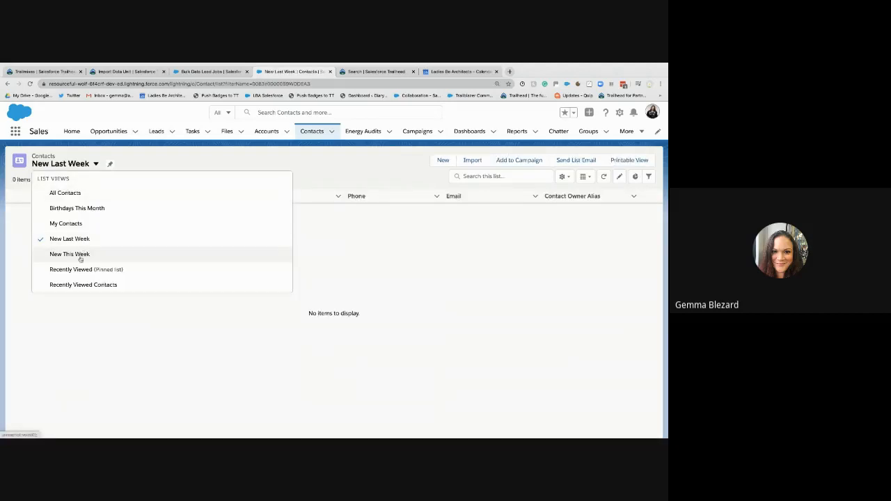
click(113, 257)
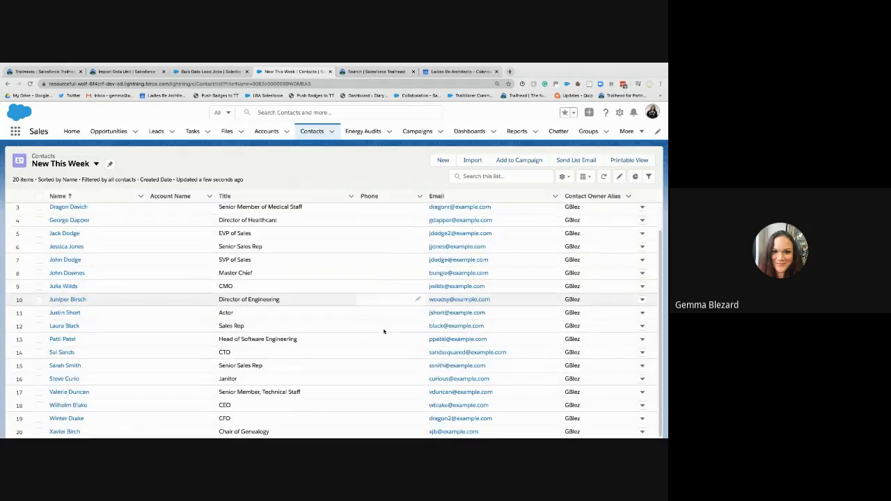
scroll(384, 330, down, 1)
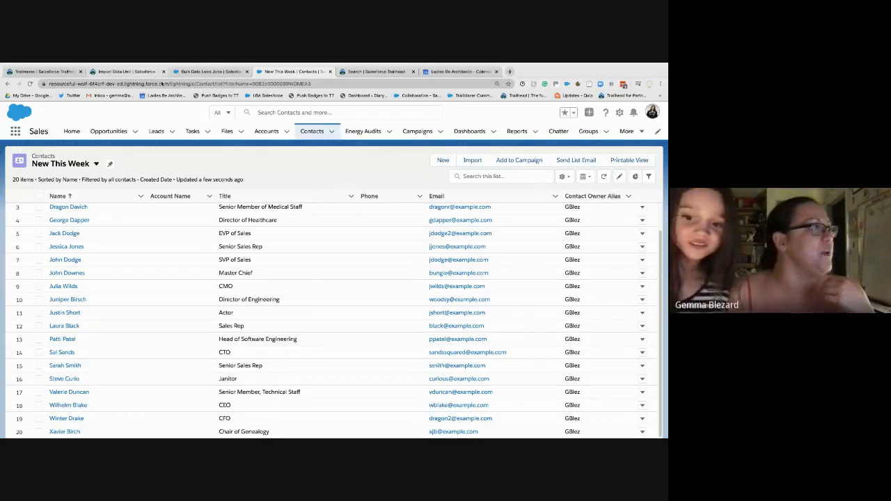
Step: Dismiss the badge message in the Import Data unit and open the module's Export Data unit
click(126, 71)
click(435, 168)
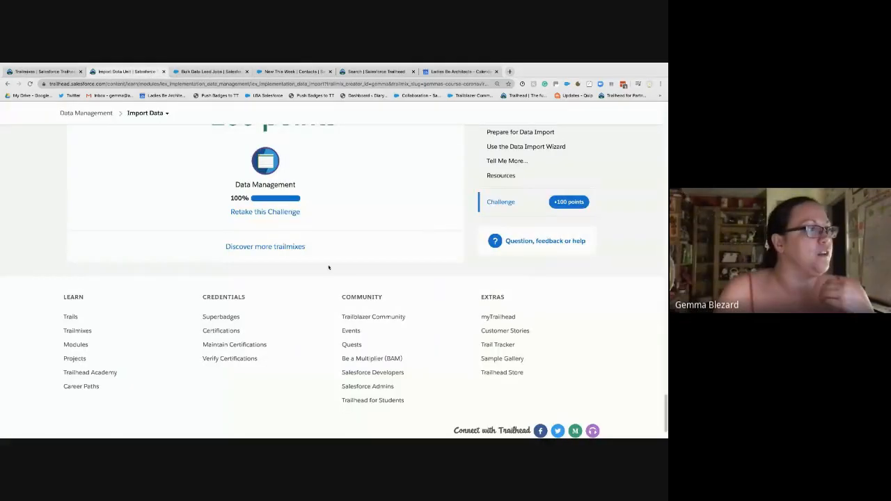
scroll(307, 246, up, 10)
click(148, 113)
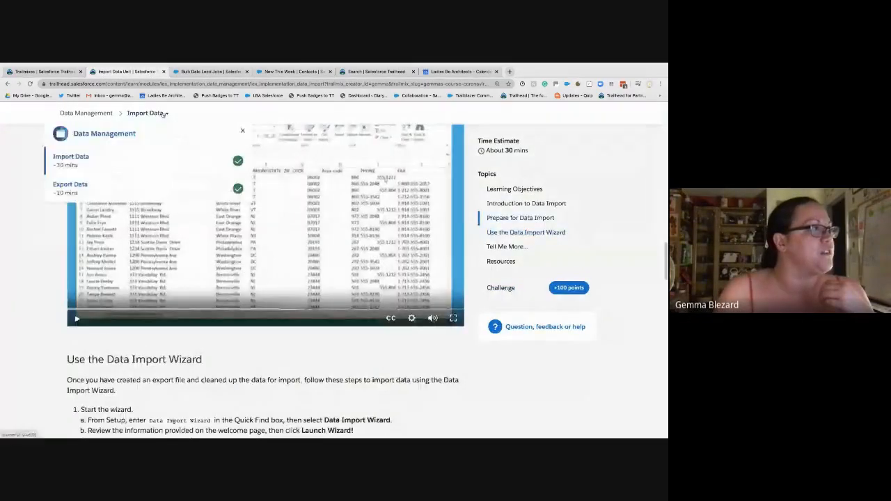
click(100, 188)
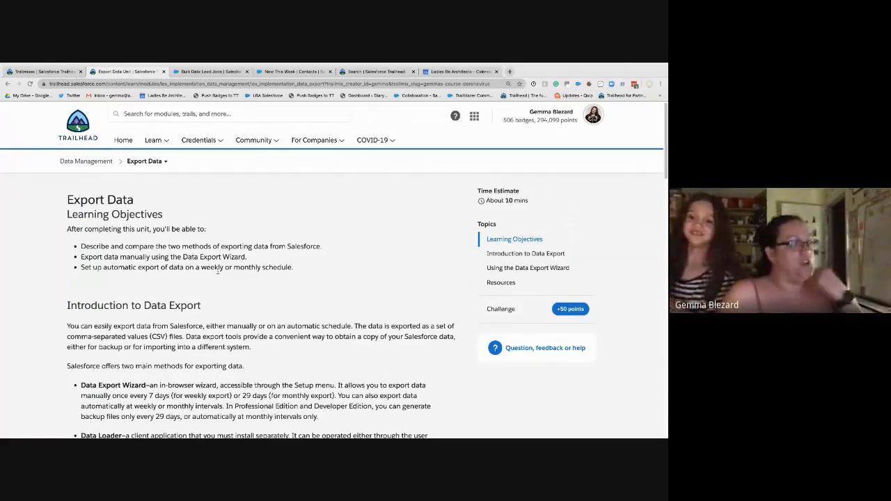
Step: Read the introduction to data export in the Export Data unit and close the Bulk Data Load Jobs page
scroll(396, 253, down, 1)
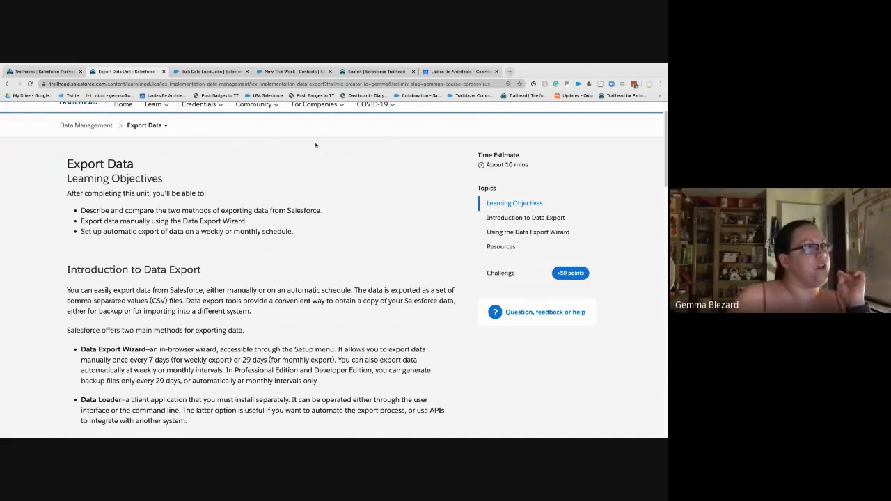
click(246, 71)
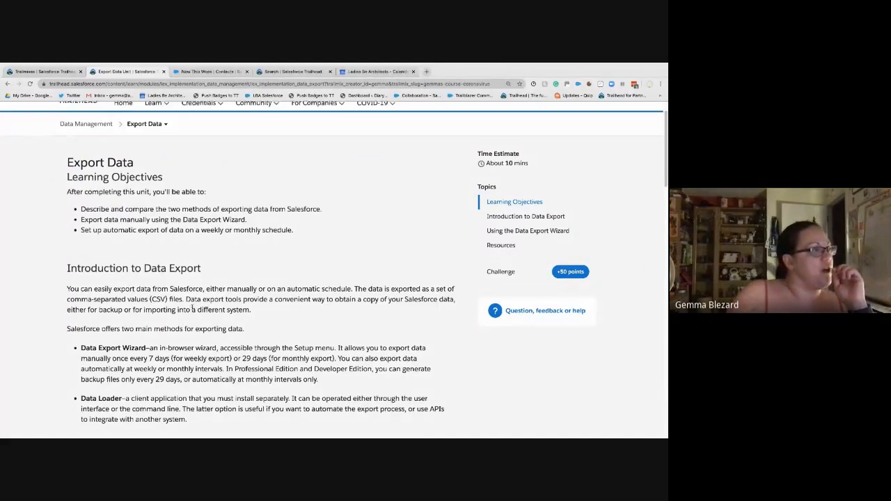
scroll(193, 308, down, 2)
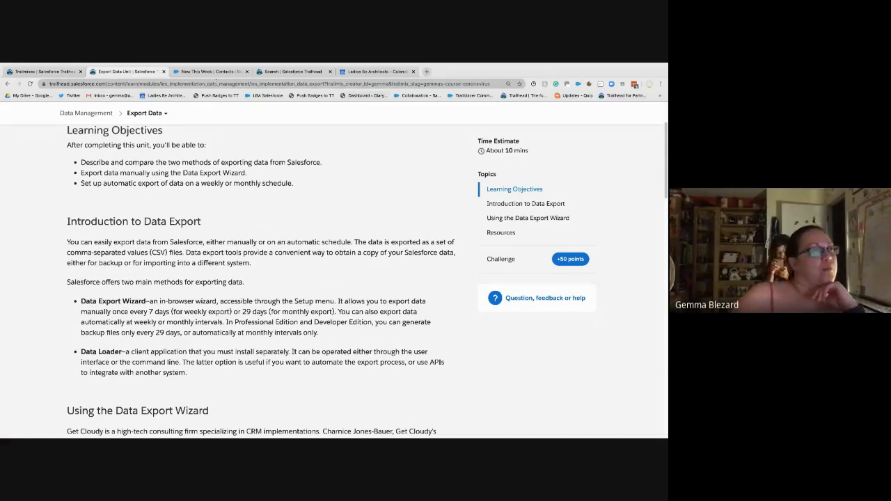
Step: Go back to the Salesforce playground, open Setup for the current app, and place its browser tab beside the Export Data unit
click(209, 71)
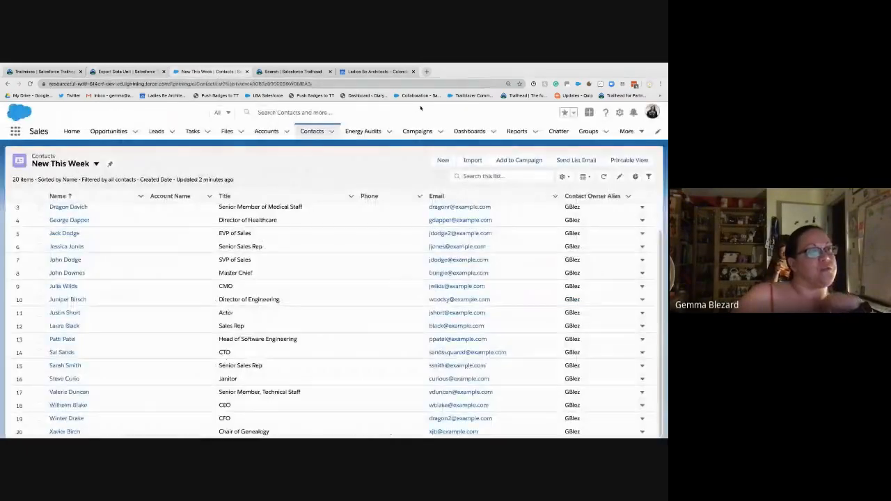
click(621, 112)
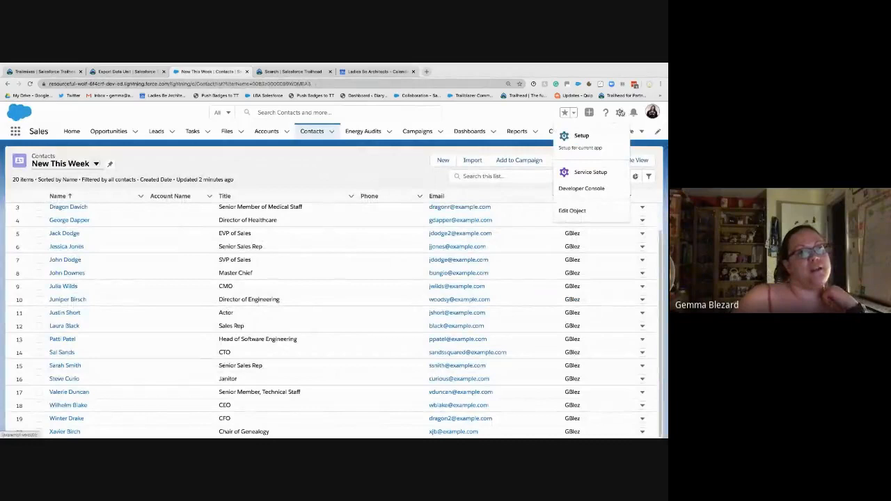
click(578, 134)
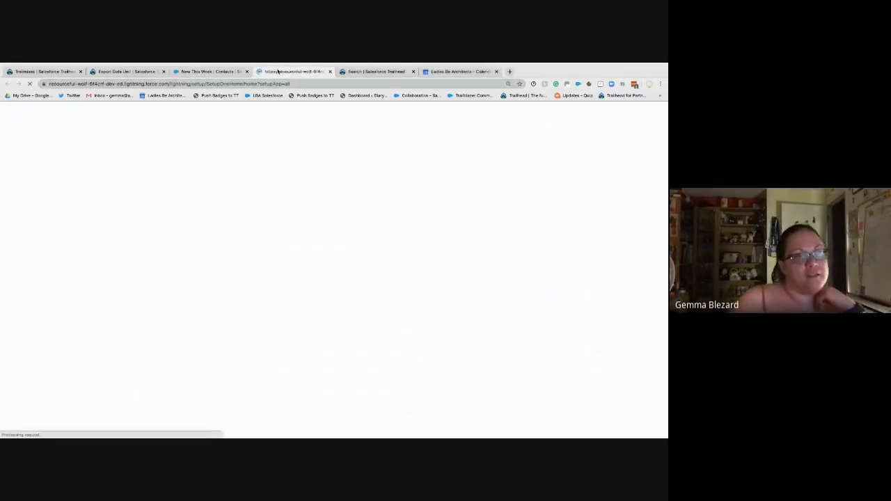
drag(264, 72, 207, 78)
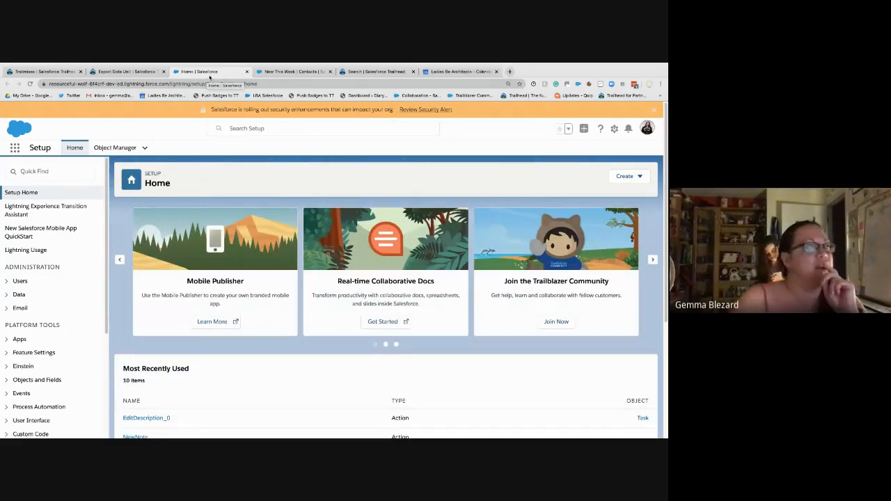
Step: Search Setup for "data export" and open the Data Export page
click(57, 174)
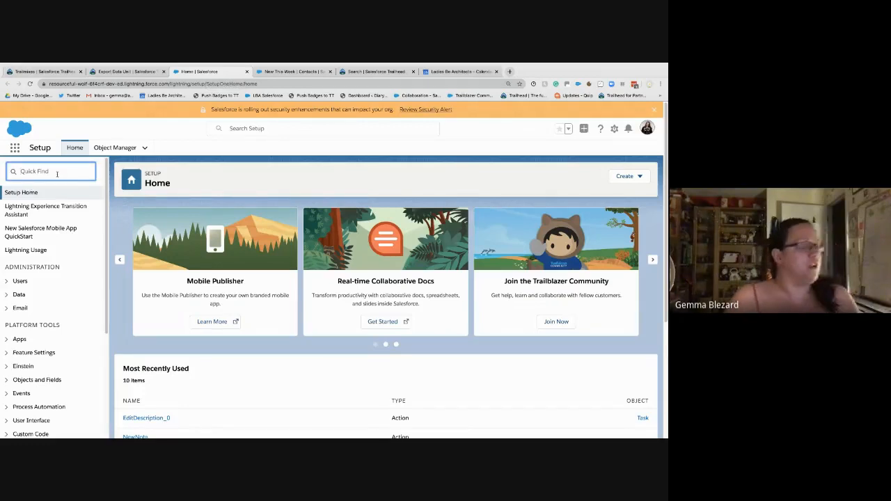
text(da)
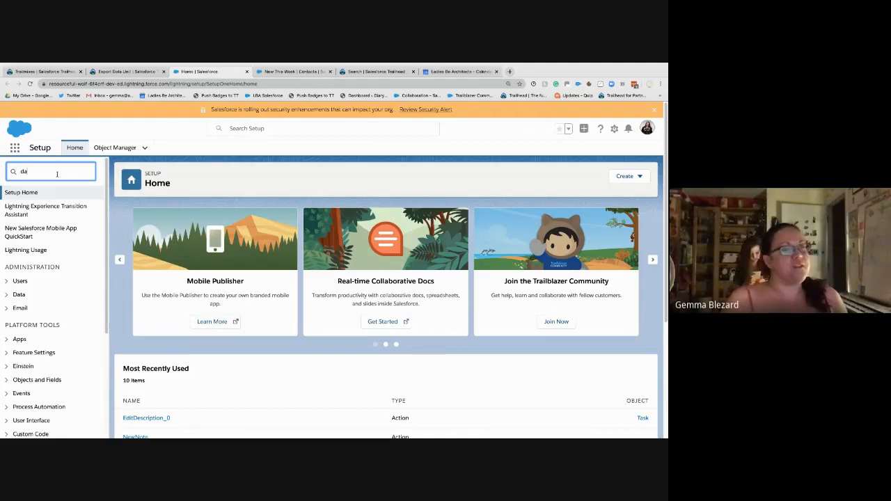
text(ta export)
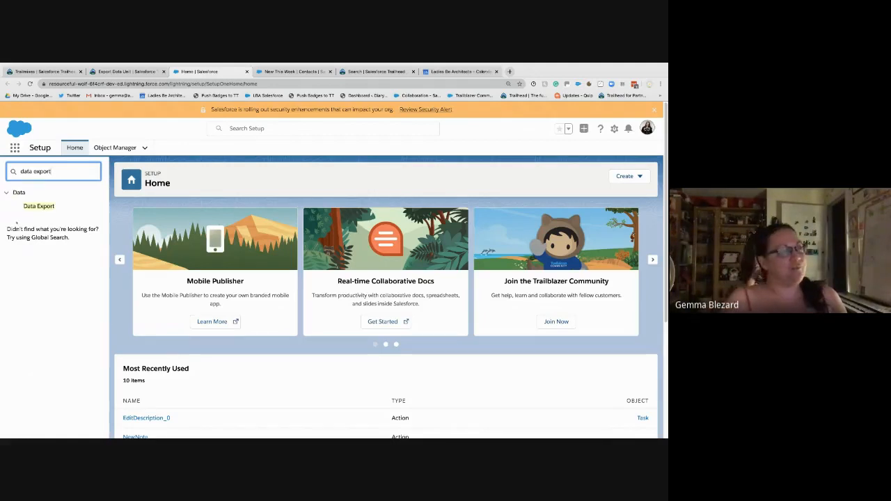
click(39, 207)
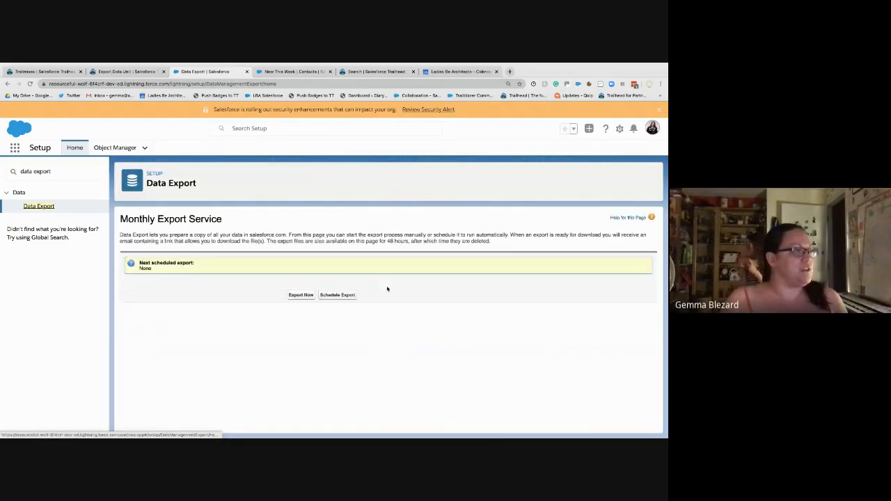
Step: Open the Export Now options and examine the file encoding, attachment settings and full list of exportable data types
click(298, 296)
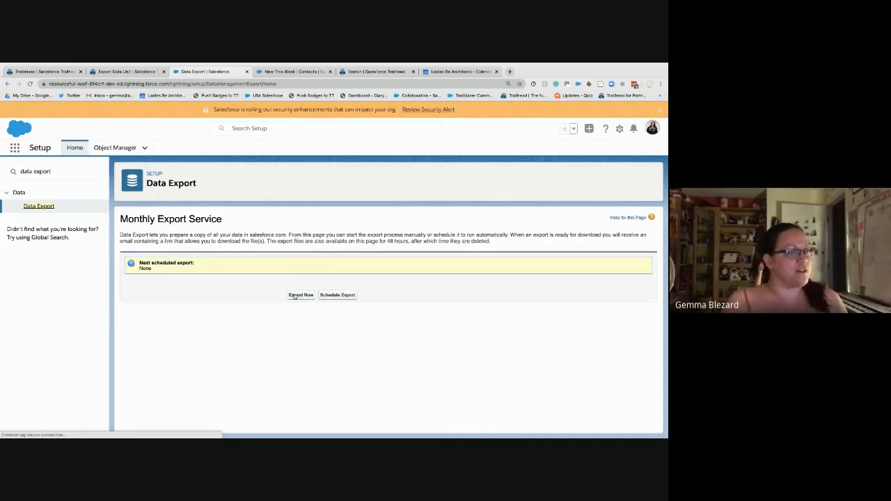
click(301, 295)
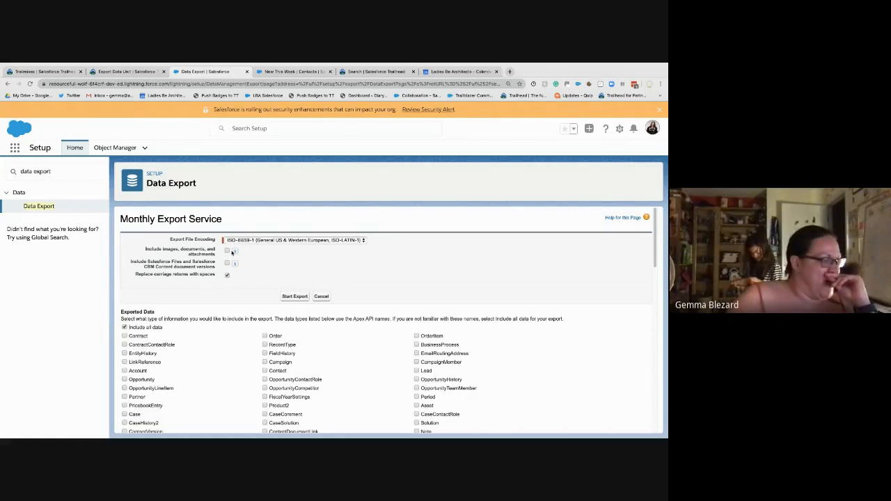
scroll(341, 360, down, 20)
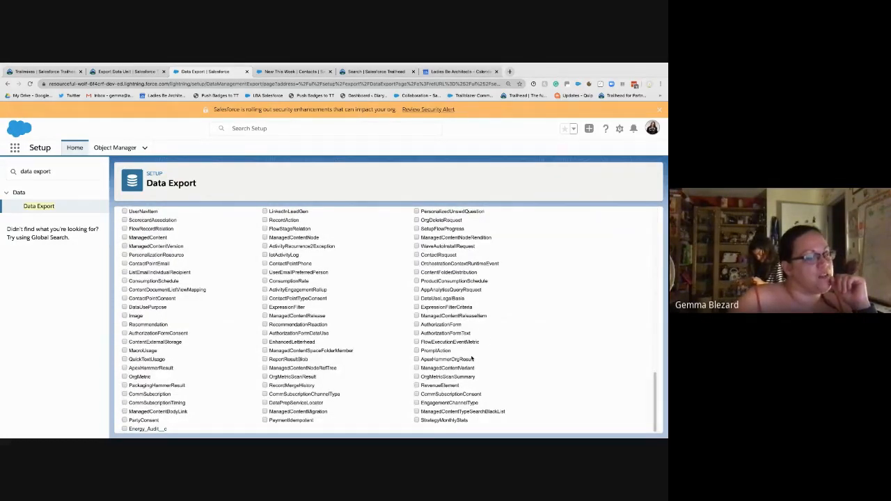
scroll(183, 282, up, 1)
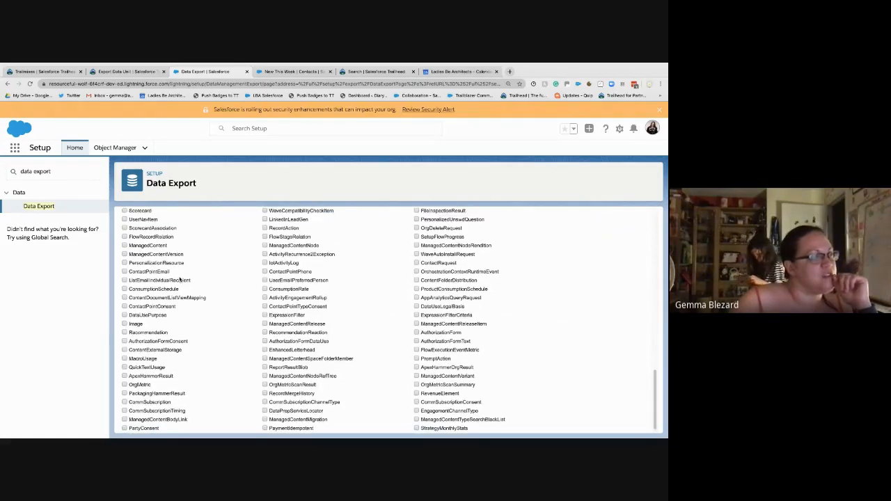
scroll(191, 318, up, 1)
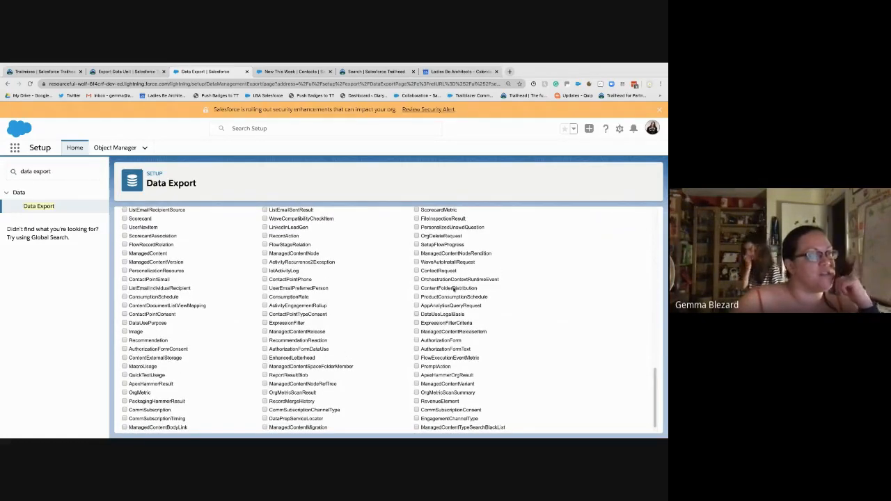
scroll(324, 296, up, 10)
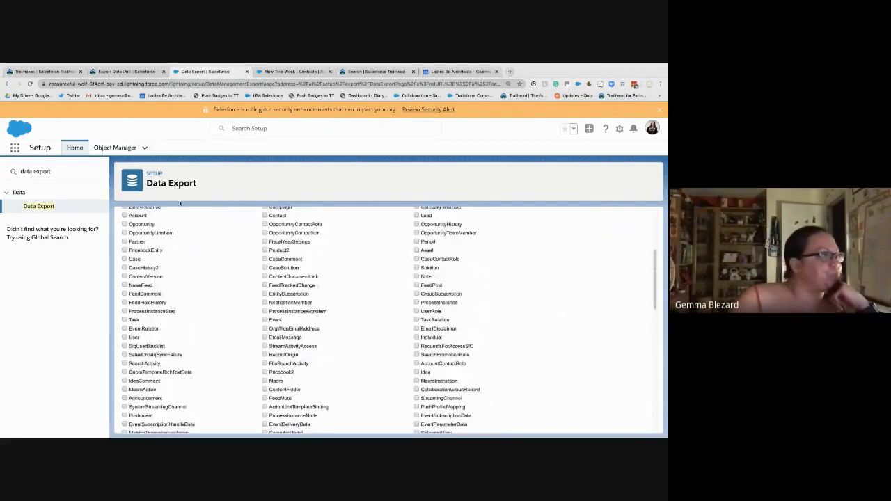
scroll(253, 245, up, 5)
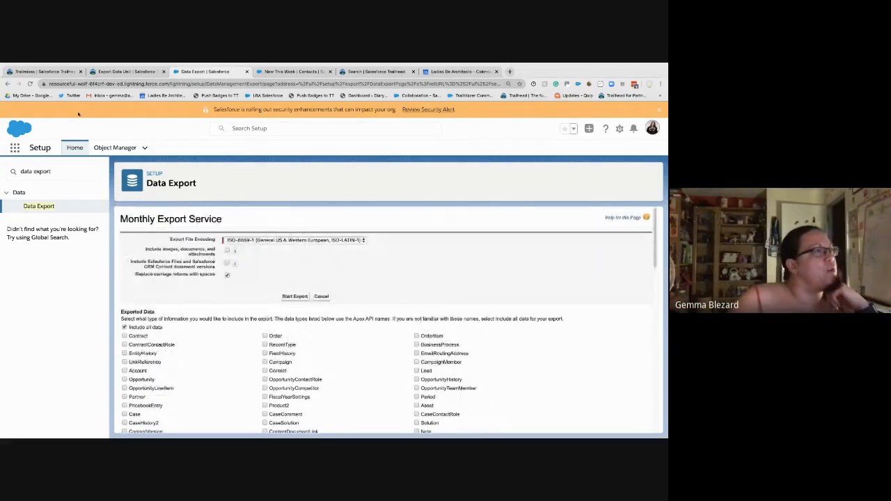
Step: Return to the Monthly Export Service page and open the Schedule Export settings
click(8, 85)
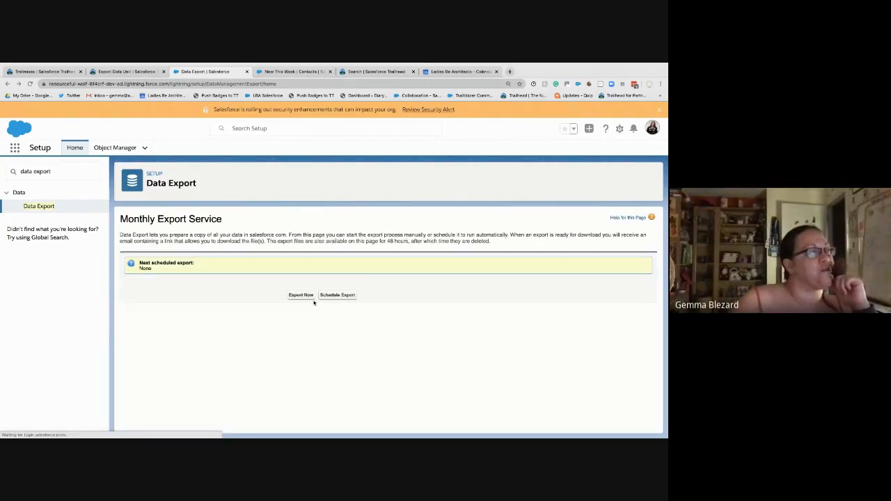
click(338, 295)
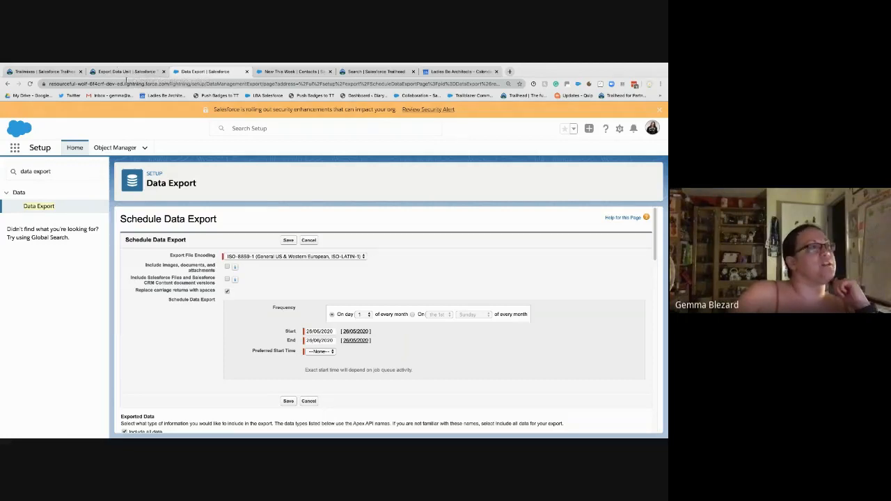
Step: Return to the Export Data unit on Trailhead and read from the export methods through the wizard instructions to the quiz
click(126, 71)
scroll(189, 272, down, 3)
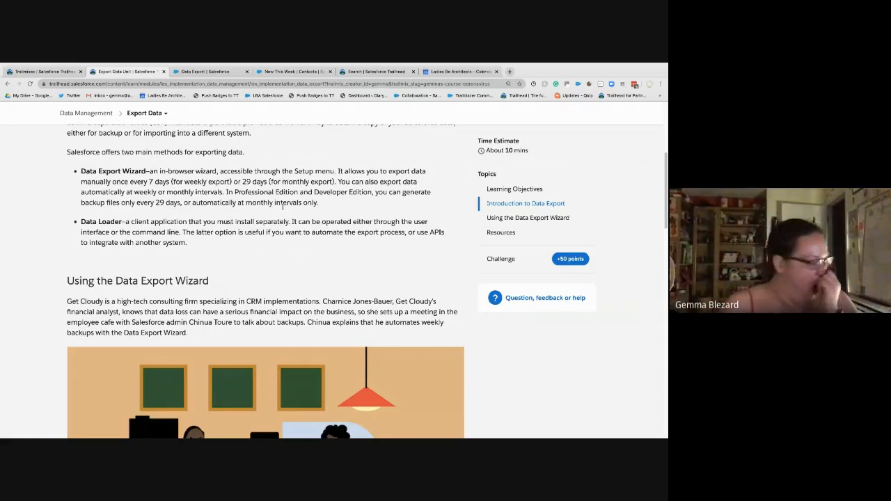
scroll(283, 206, down, 3)
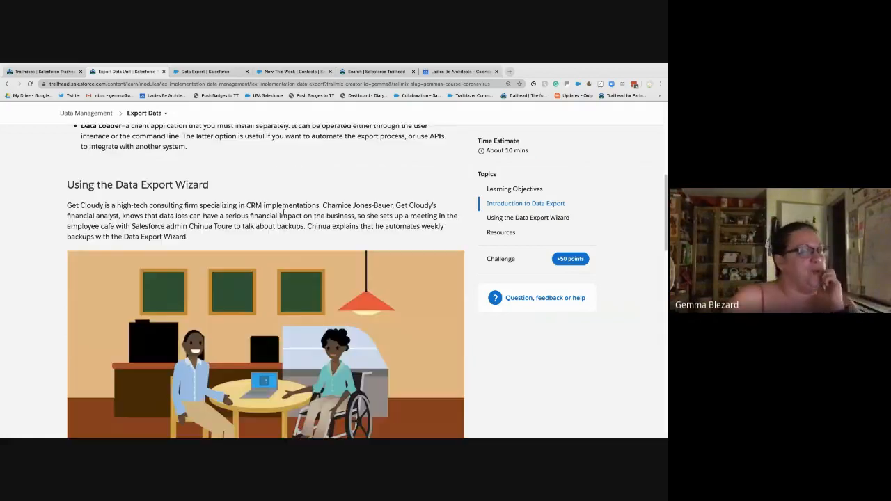
scroll(284, 213, down, 6)
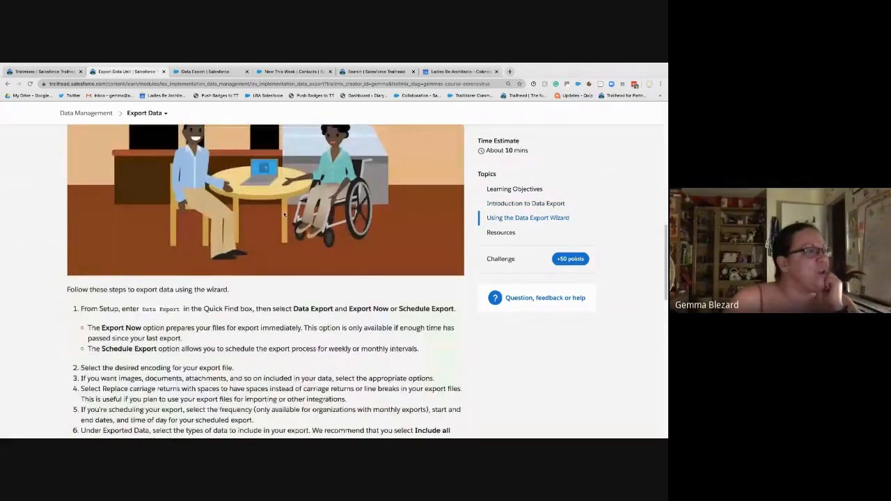
scroll(284, 215, down, 6)
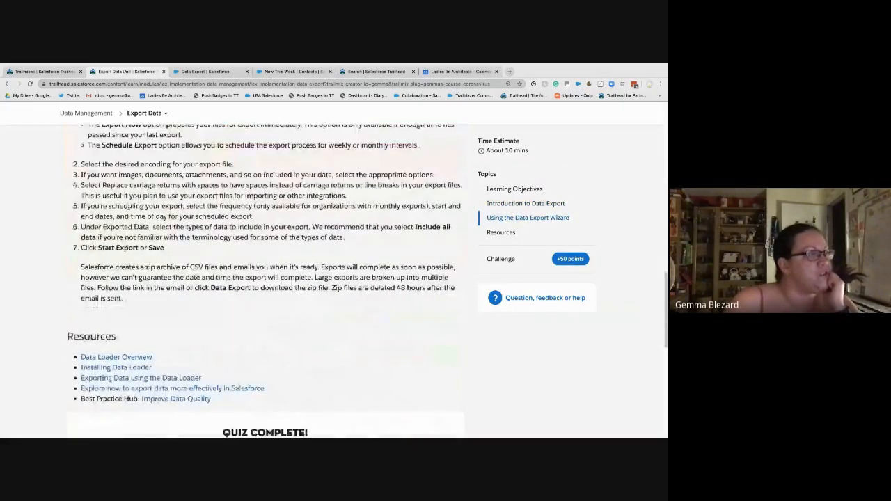
scroll(323, 265, down, 4)
scroll(322, 265, down, 2)
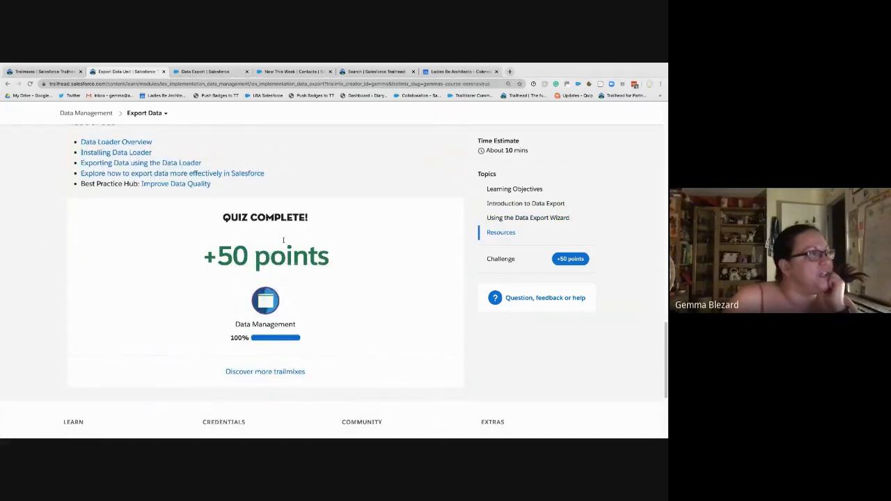
Step: Open the Export Data unit's address in a new incognito window and accept the cookie notice
click(136, 83)
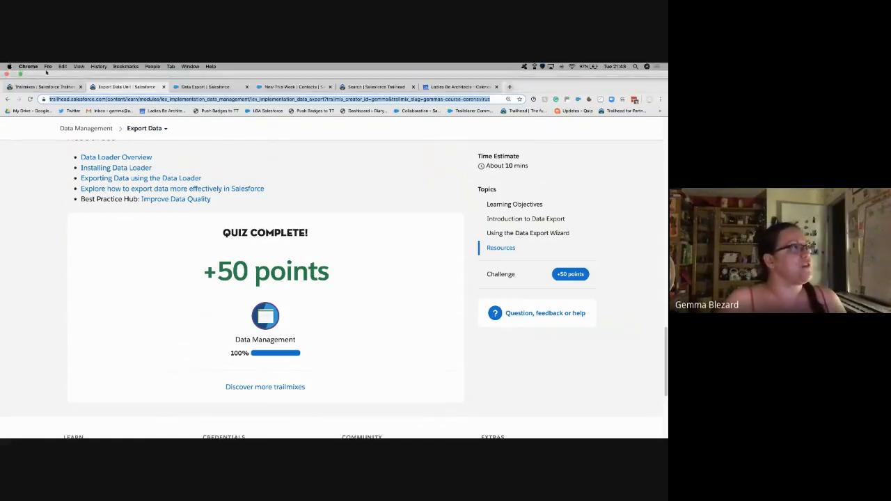
click(48, 66)
click(62, 89)
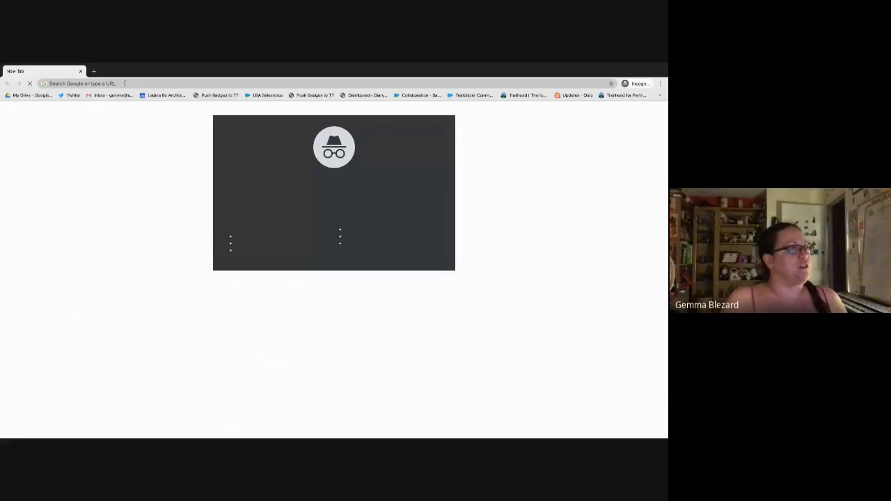
key(super+v)
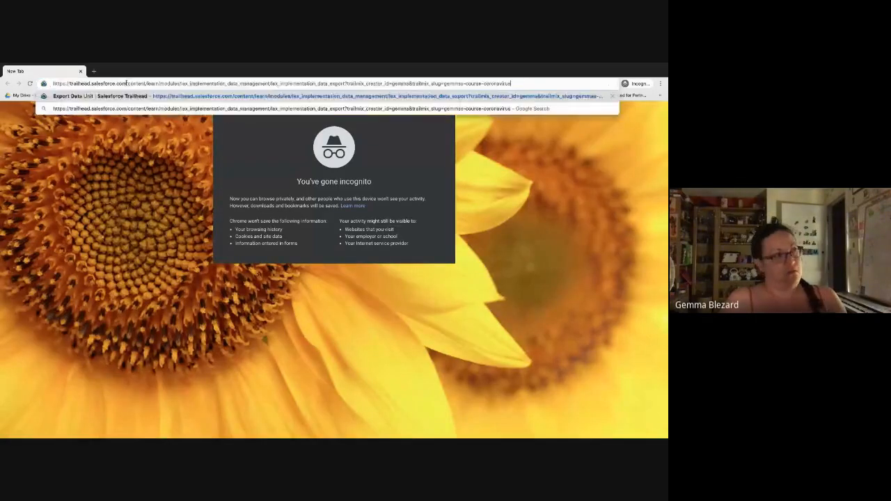
key(Return)
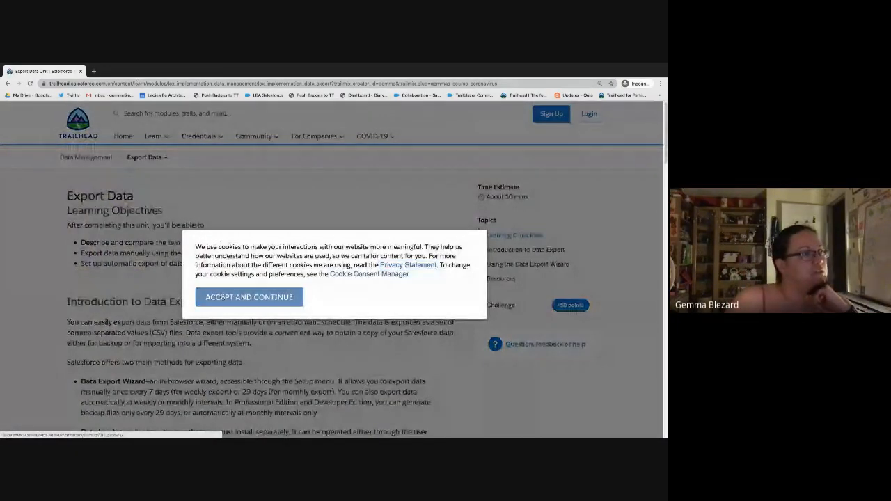
click(250, 297)
Step: Examine the three Export Data quiz questions on the Data Export Wizard, manual export and schedule intervals, with their answer choices
scroll(313, 244, down, 20)
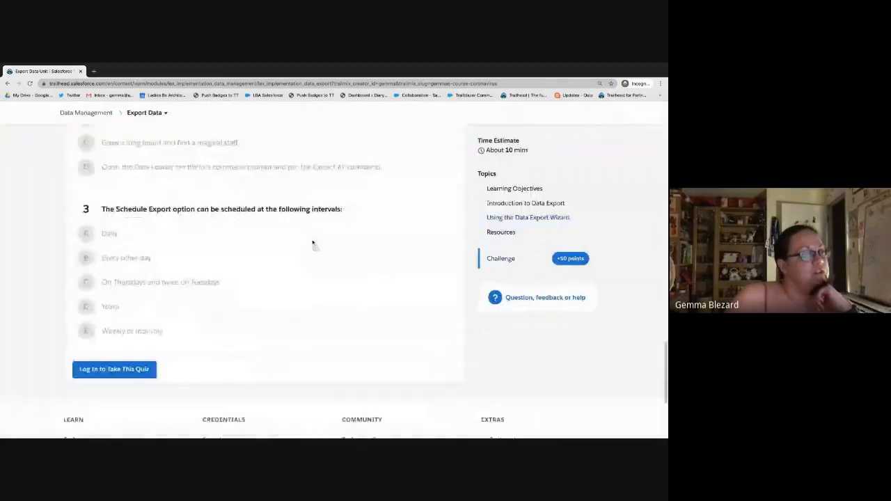
scroll(313, 243, up, 10)
scroll(314, 243, down, 2)
scroll(313, 243, up, 1)
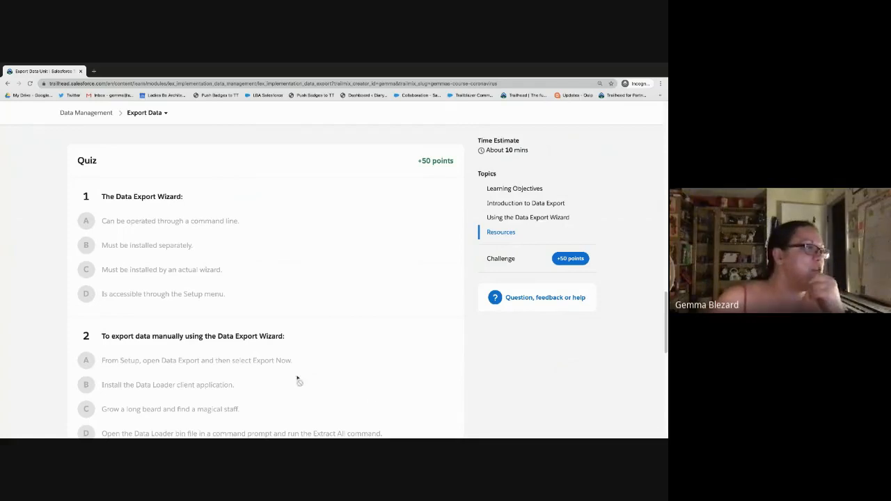
scroll(297, 380, down, 3)
scroll(287, 331, up, 1)
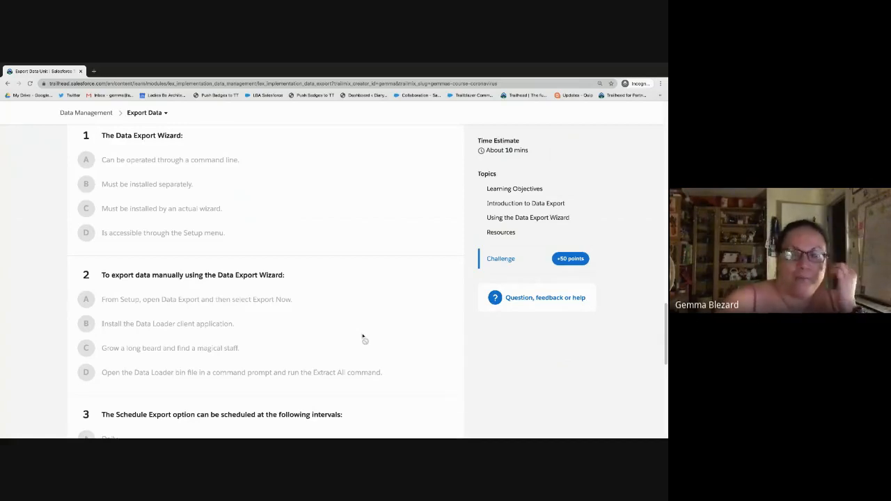
scroll(363, 338, down, 3)
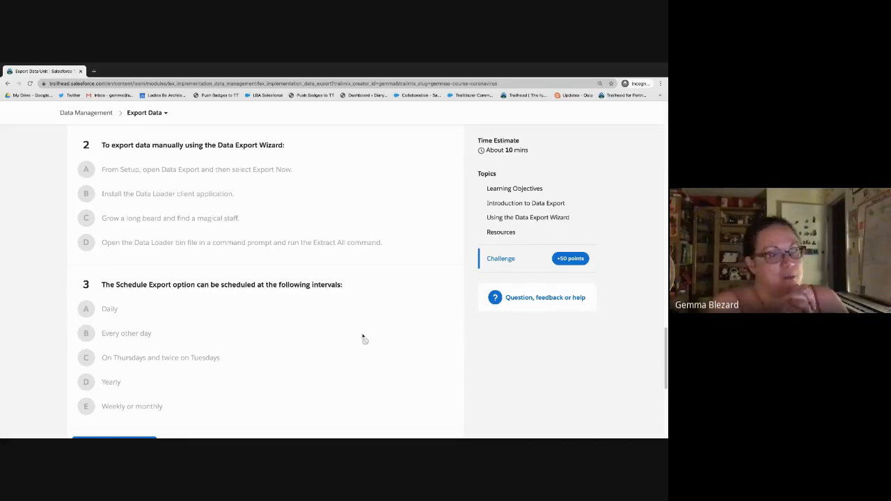
scroll(362, 338, down, 1)
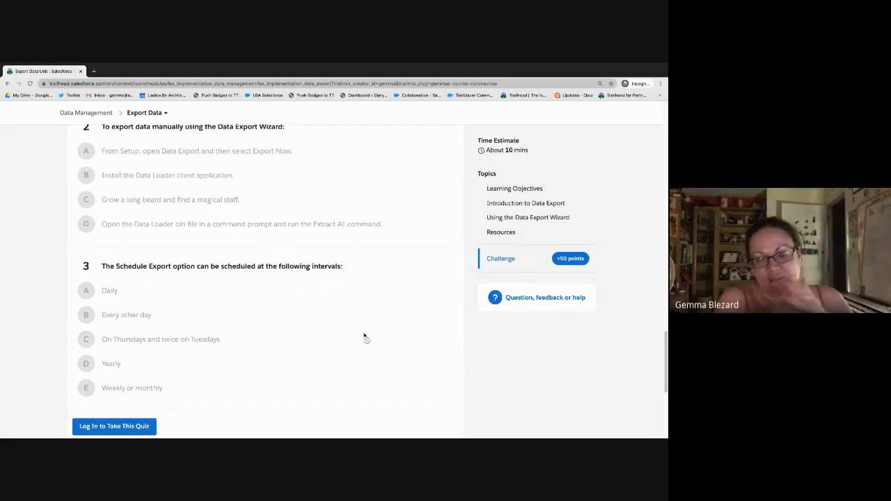
scroll(424, 341, down, 5)
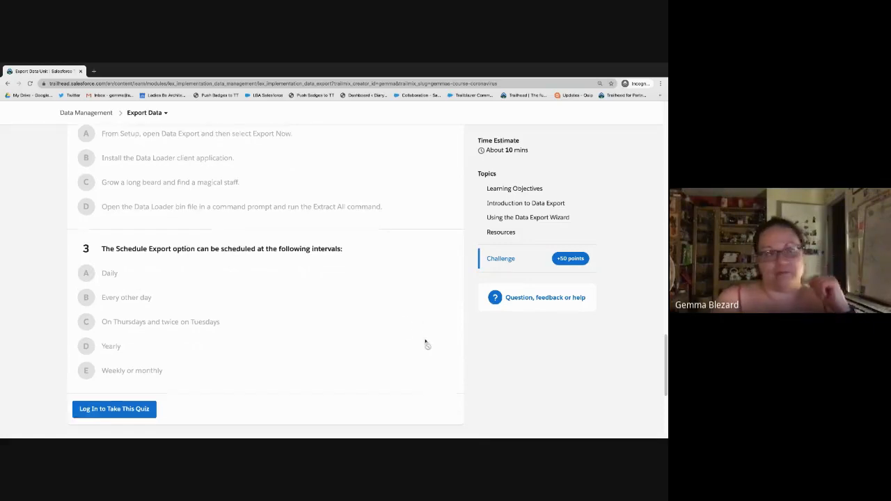
Step: Look back from the quiz to the Introduction to Data Export section and check the Data Management module's list of units
scroll(425, 342, up, 3)
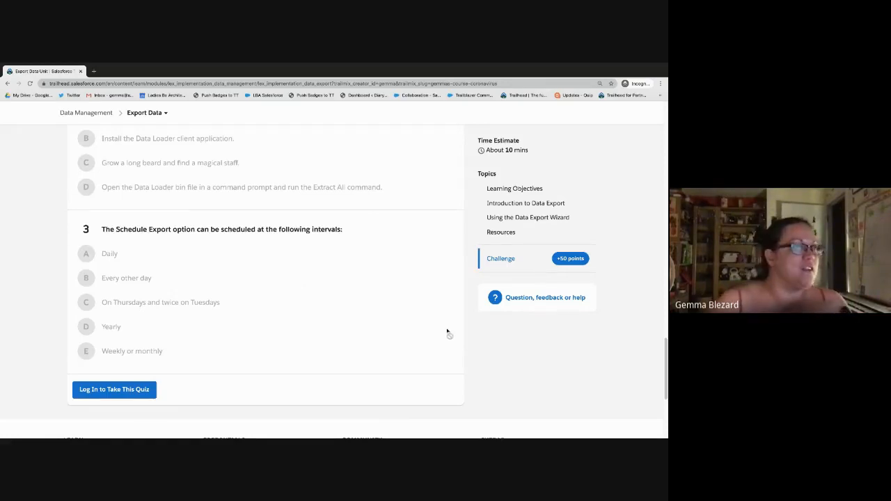
scroll(432, 327, up, 20)
scroll(405, 312, up, 10)
click(139, 112)
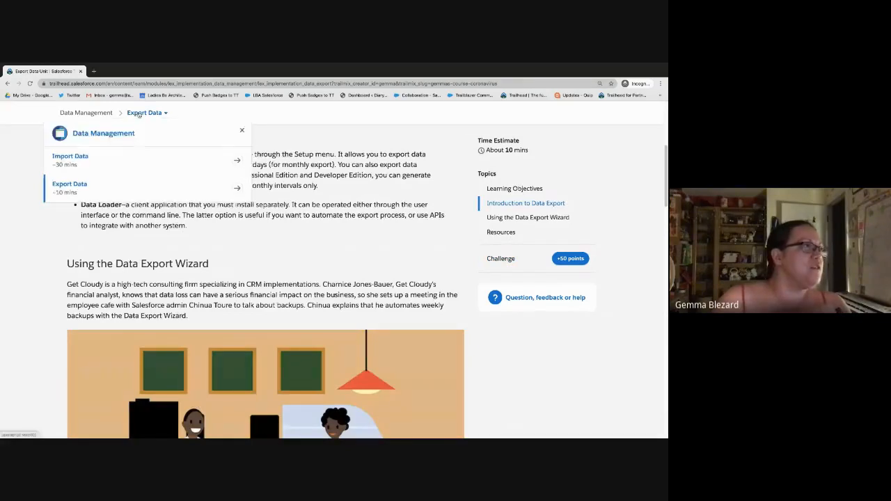
click(375, 265)
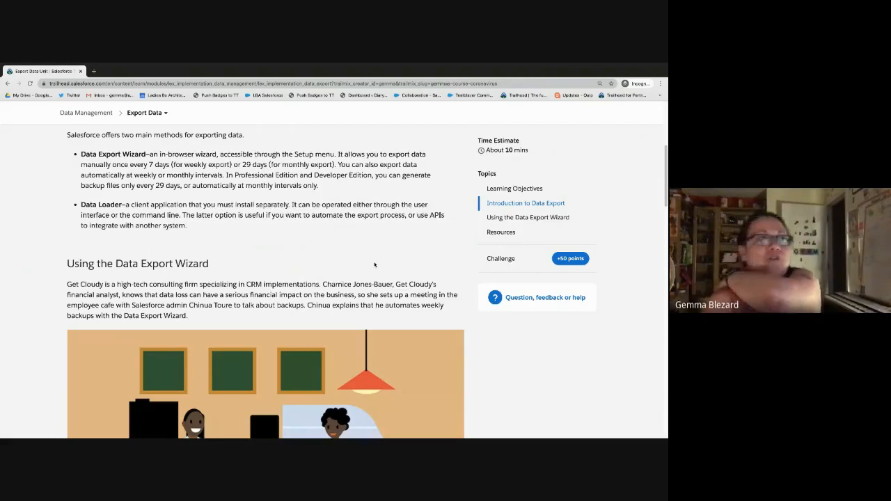
Step: Return to the regular browser window and show the New This Week contacts list in the Sales app
key(ctrl+Left)
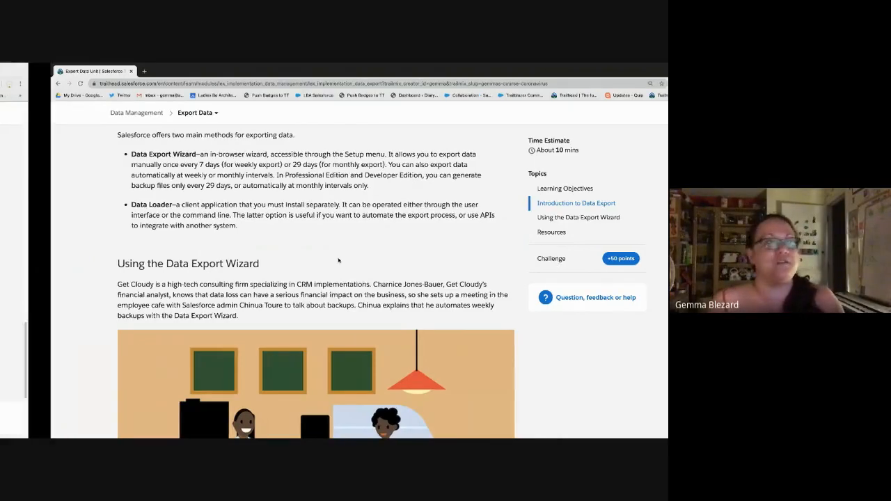
click(206, 71)
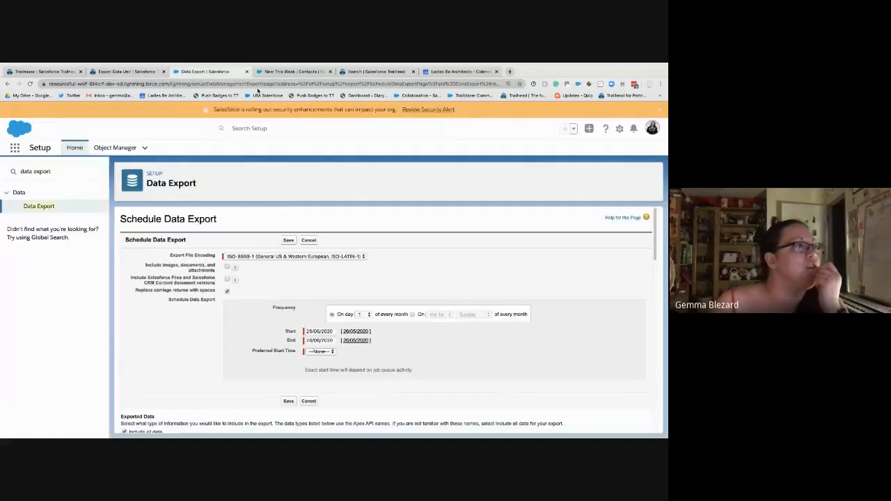
click(275, 71)
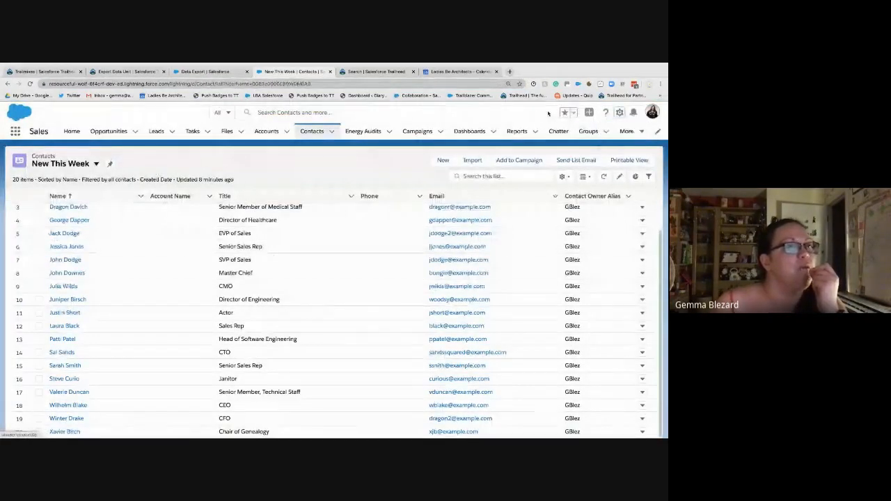
click(632, 132)
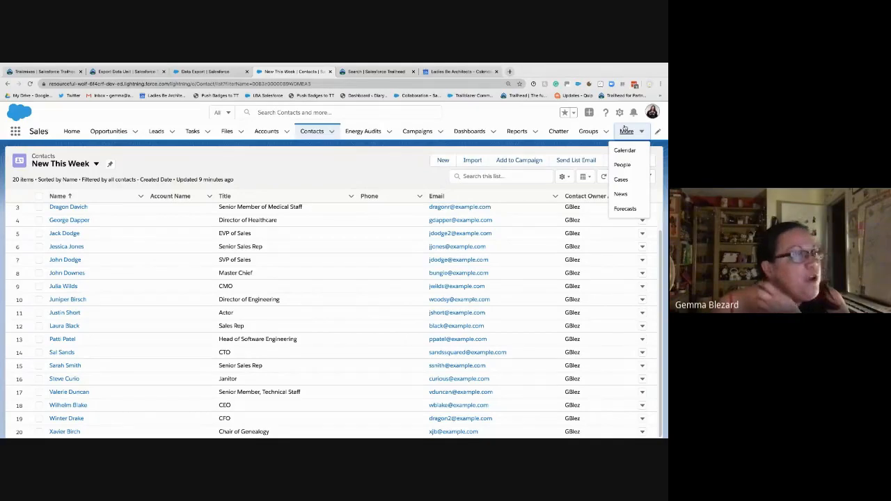
click(627, 131)
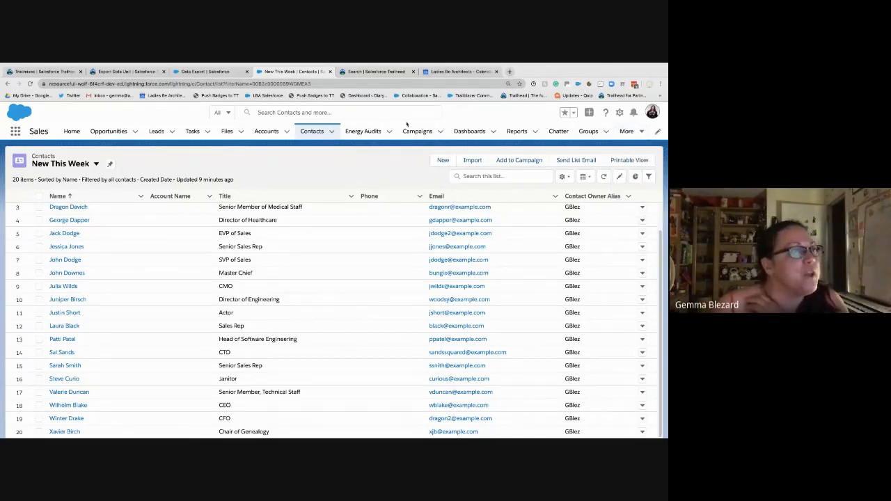
Step: Open Setup for the current app and show the All Users list under Users
click(620, 112)
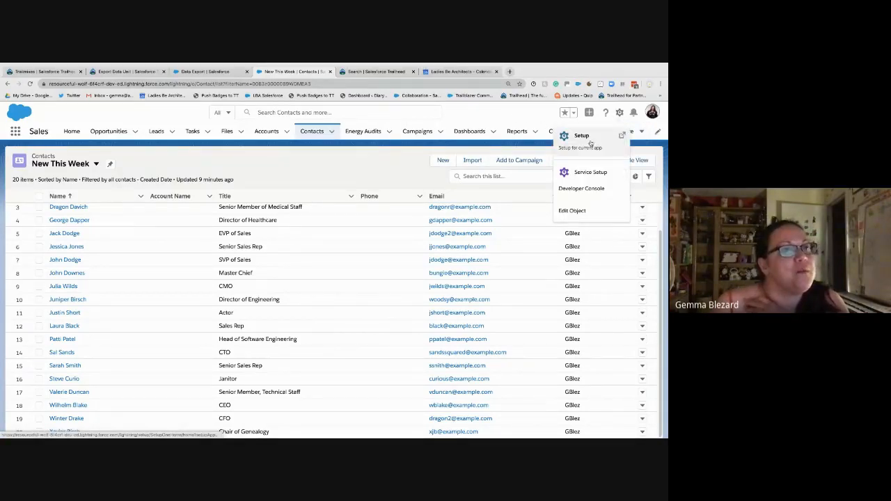
click(582, 137)
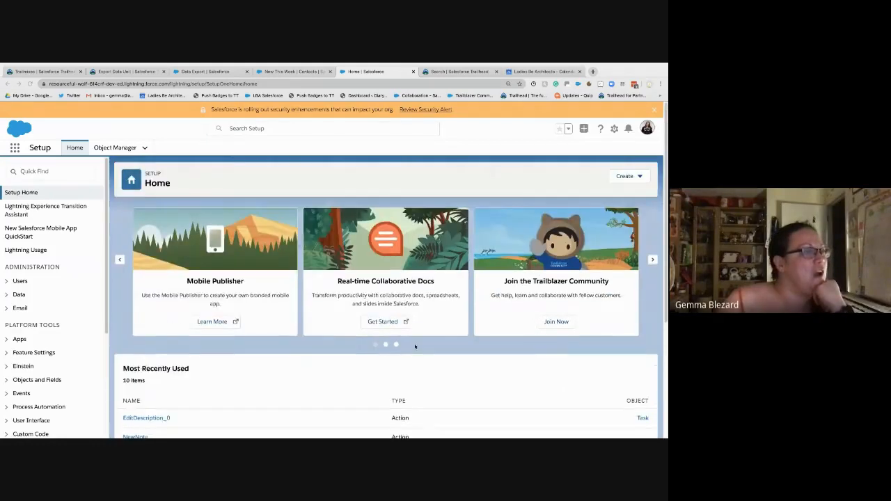
click(15, 281)
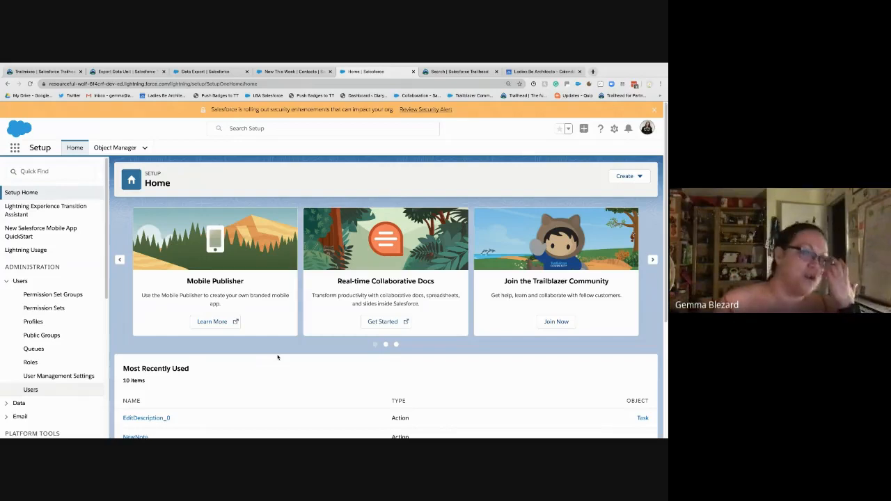
click(31, 390)
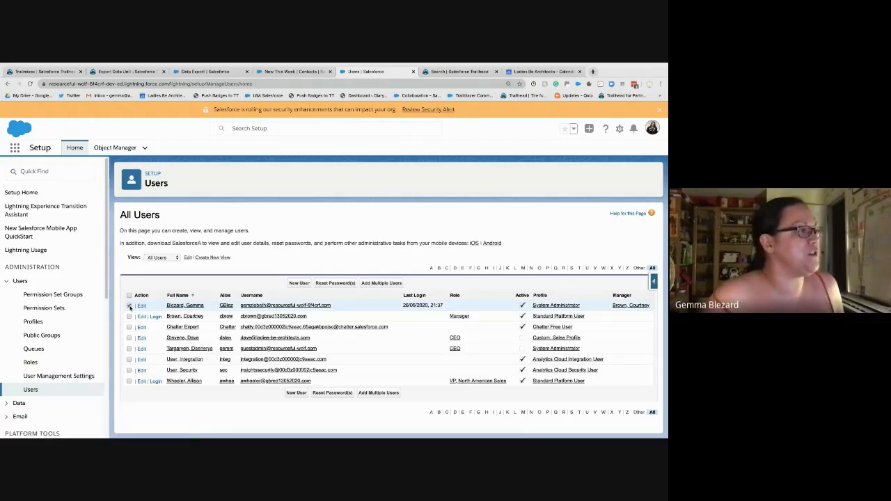
Step: Reset the password of the first System Administrator user in the All Users list and confirm the reset
click(129, 305)
click(321, 283)
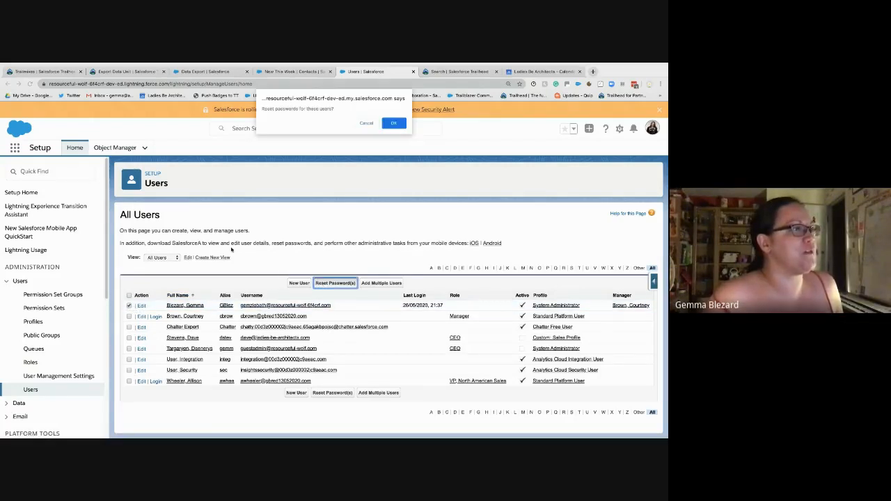
click(393, 123)
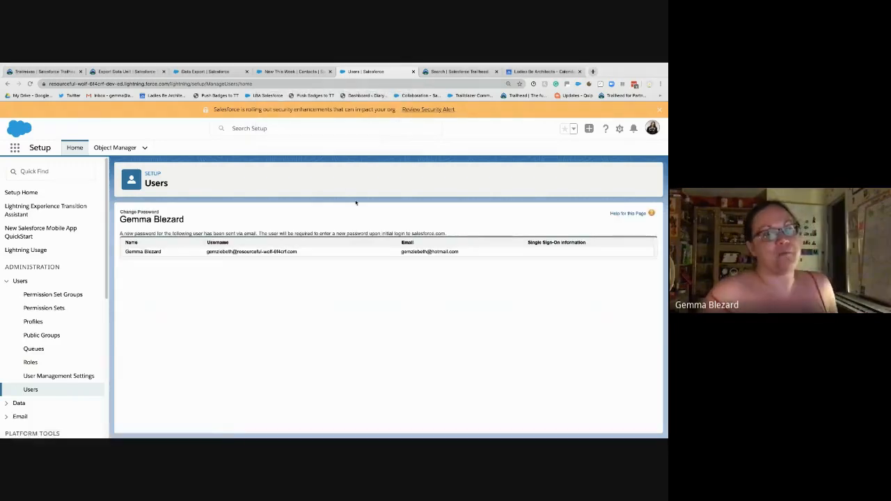
click(593, 72)
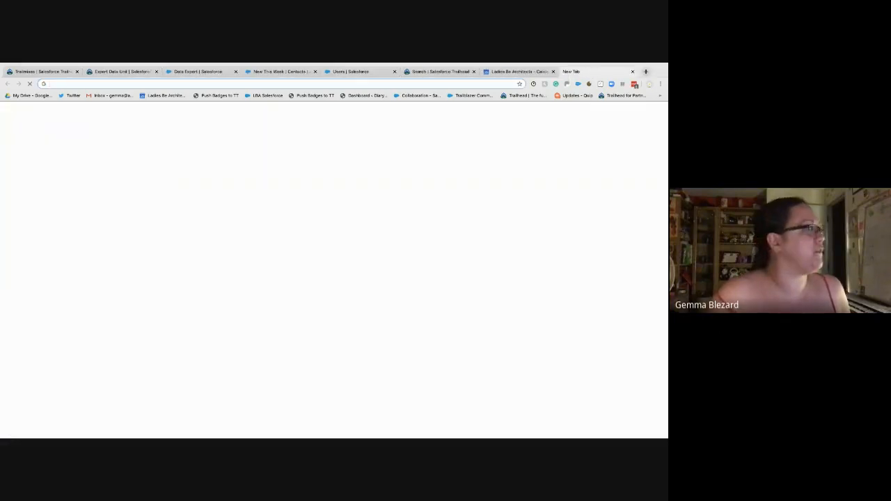
key(ctrl+w)
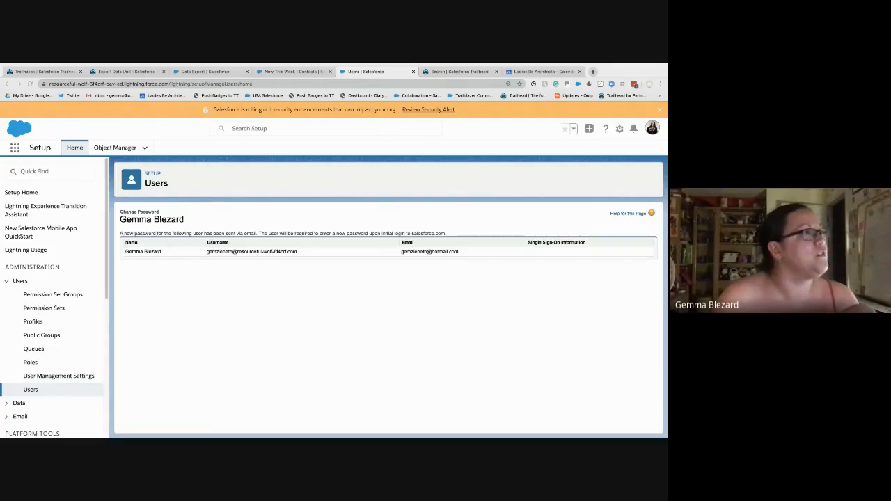
Step: Try to use the password manager's generated password for the New Password field on the Change Your Password page
drag(346, 187, 372, 70)
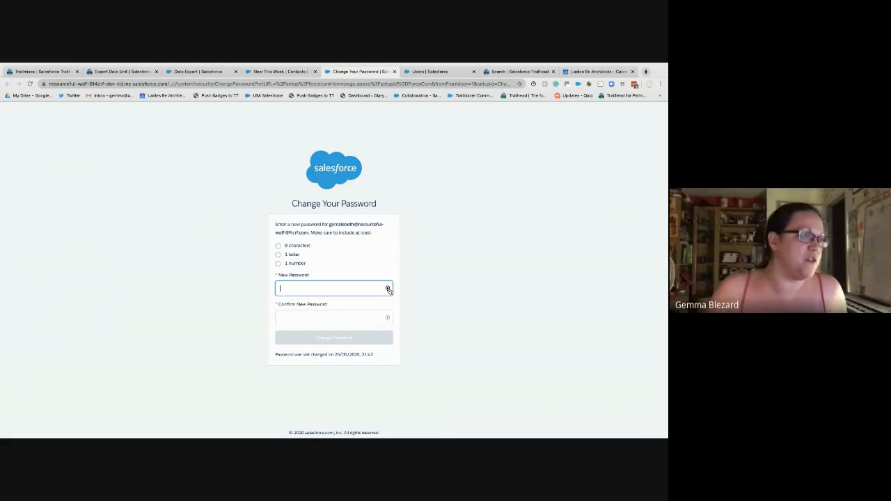
click(389, 290)
click(388, 288)
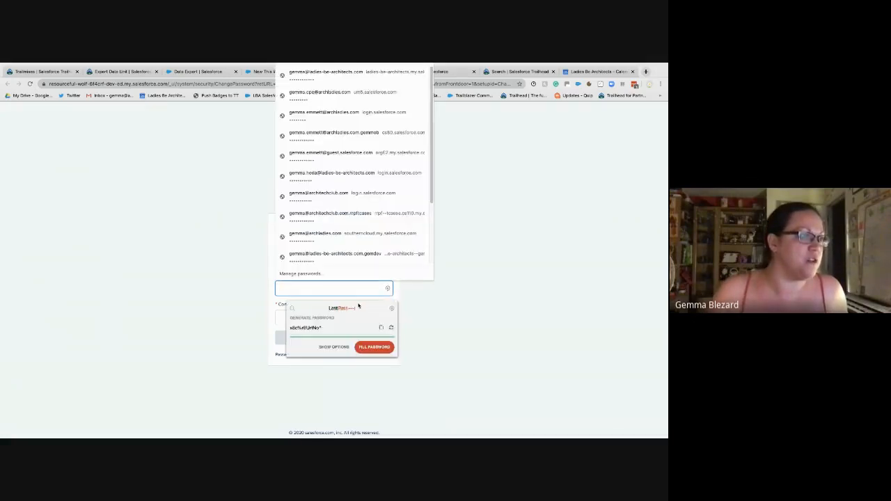
click(445, 296)
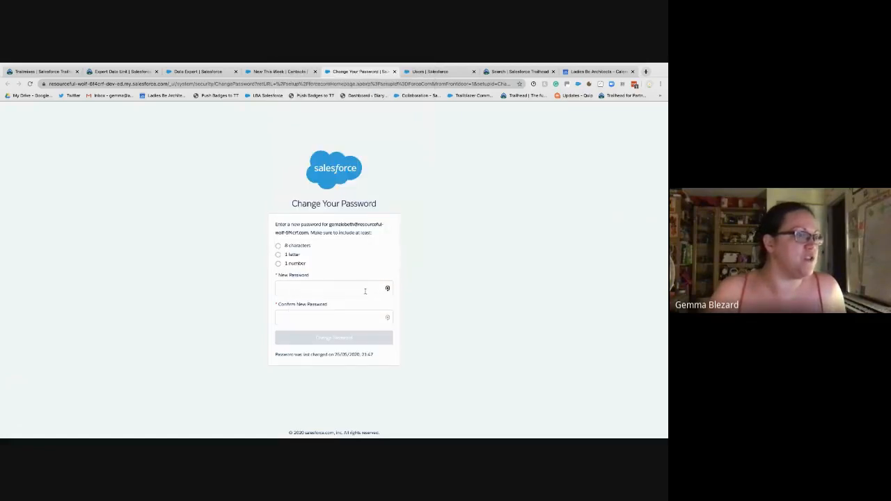
click(365, 291)
click(480, 147)
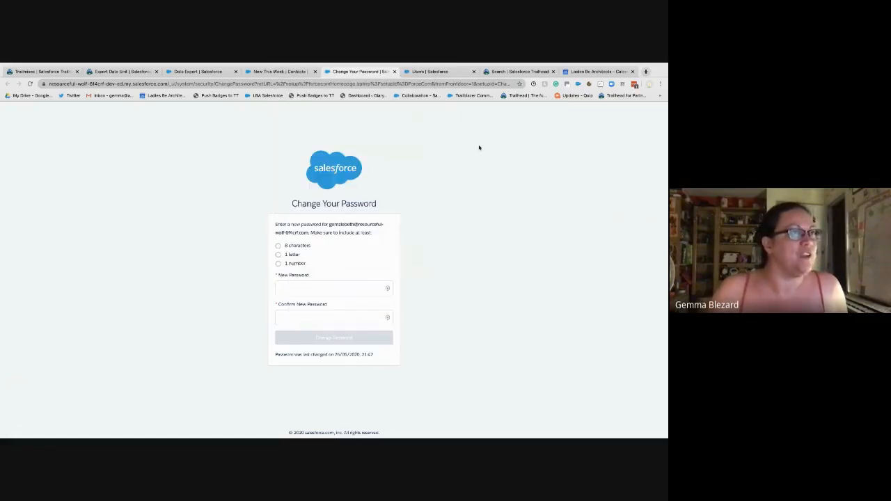
click(394, 71)
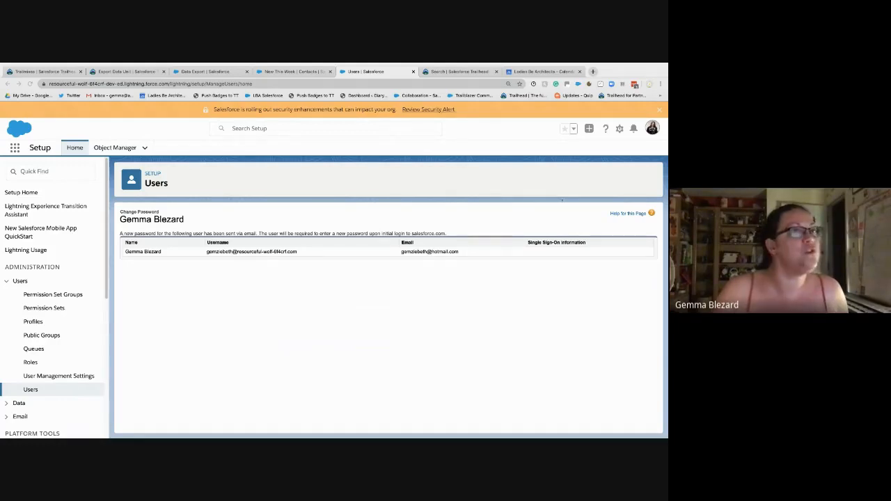
Step: Create a new LastPass password item for the org's Users page and paste the site password
click(635, 84)
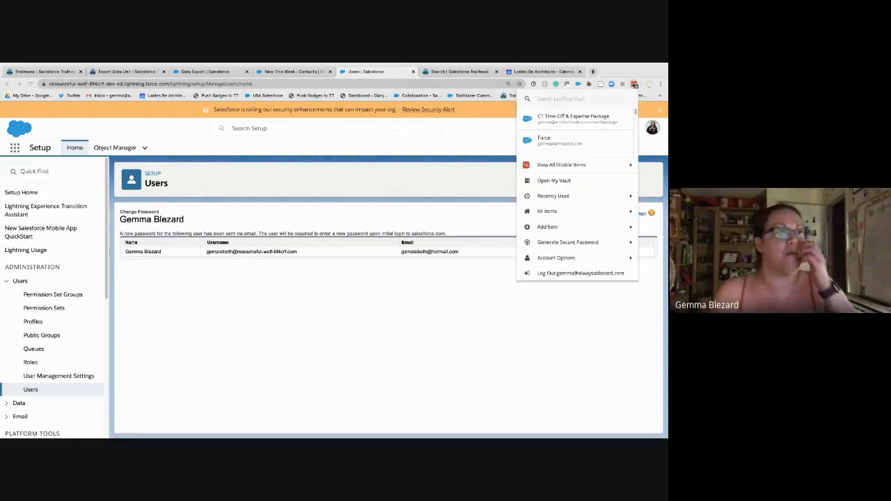
click(560, 228)
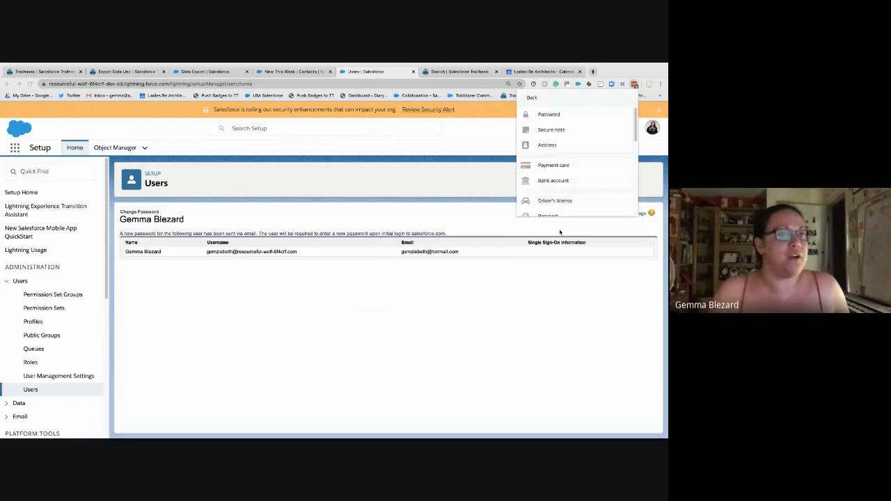
click(550, 114)
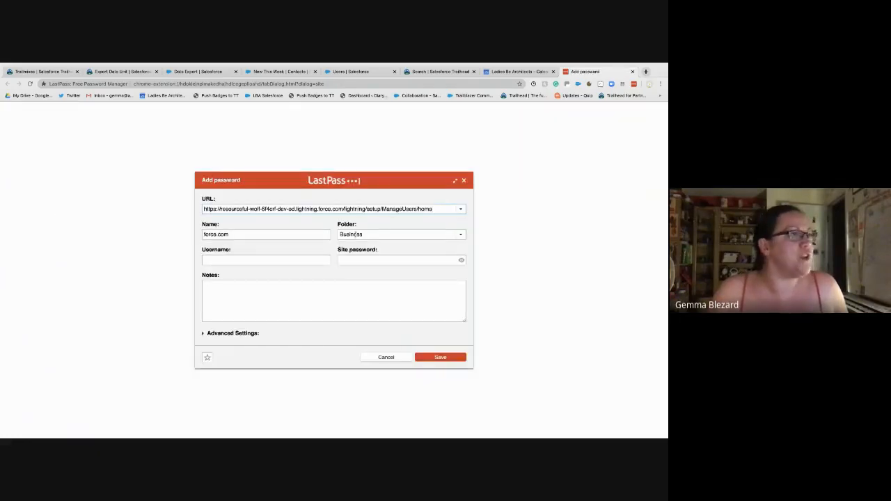
drag(242, 234, 176, 237)
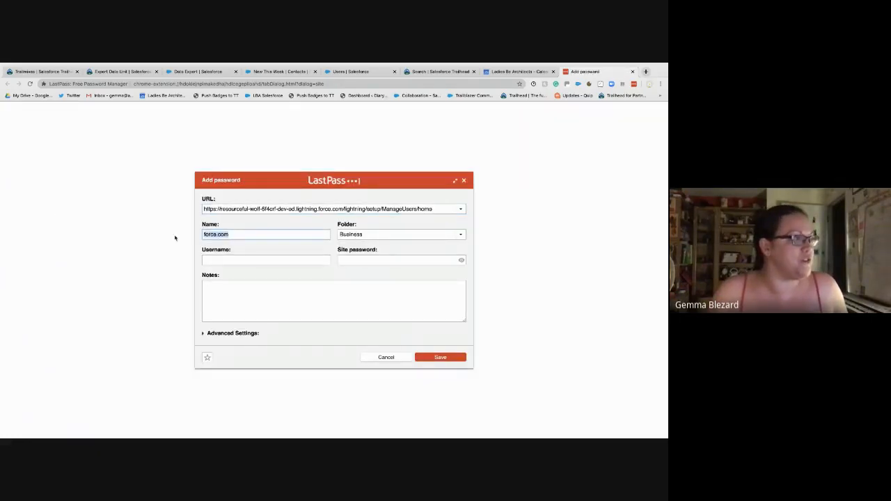
click(354, 259)
key(ctrl+v)
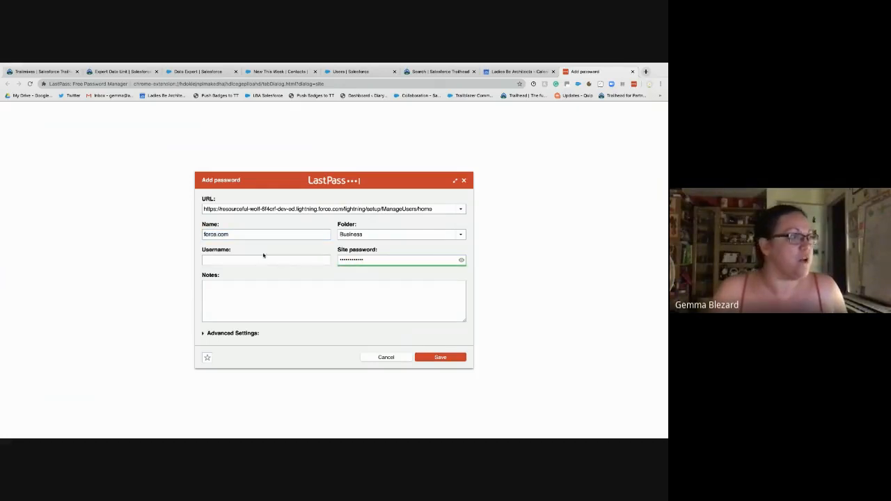
Step: Bring the Salesforce Classic All Users page into the browser window alongside the LastPass password entry
click(264, 258)
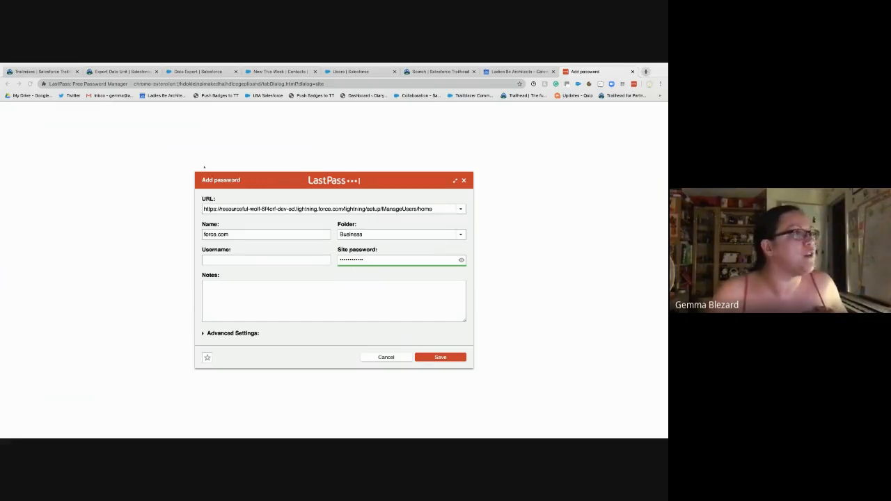
drag(391, 63, 391, 71)
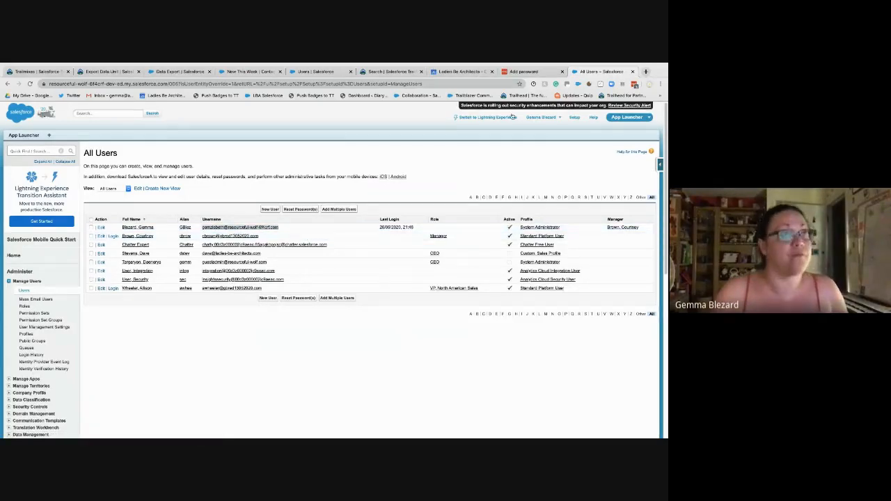
click(521, 71)
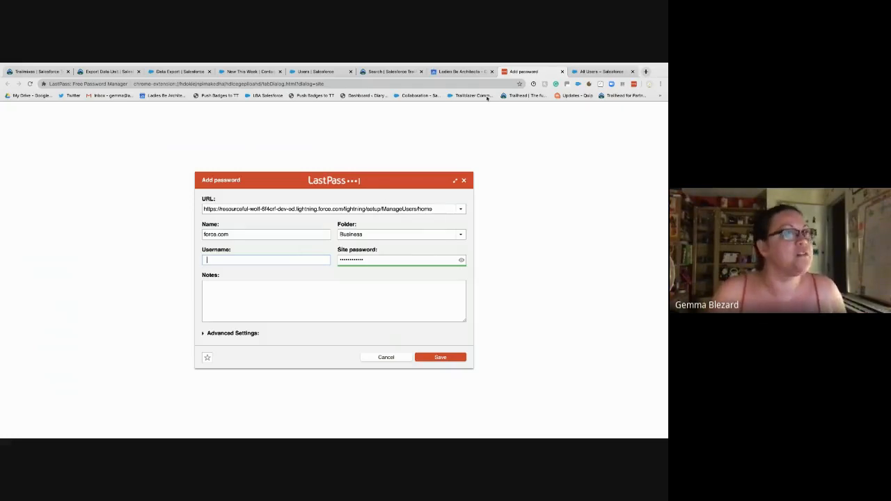
click(473, 72)
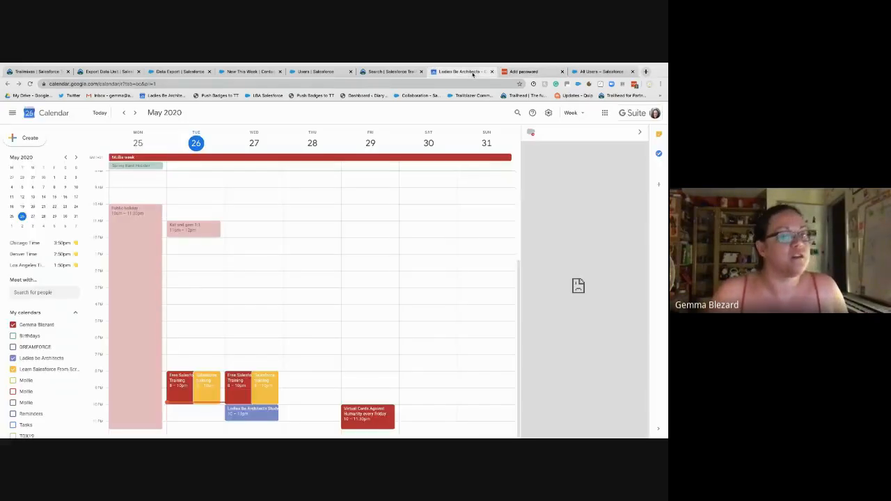
click(535, 72)
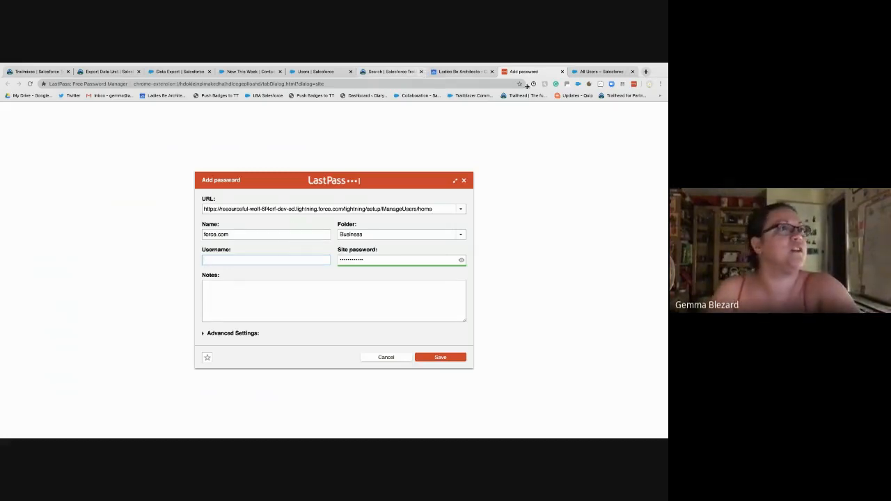
Step: Copy the first System Administrator's username from the All Users list into the Username field of the new LastPass entry
key(ctrl+Tab)
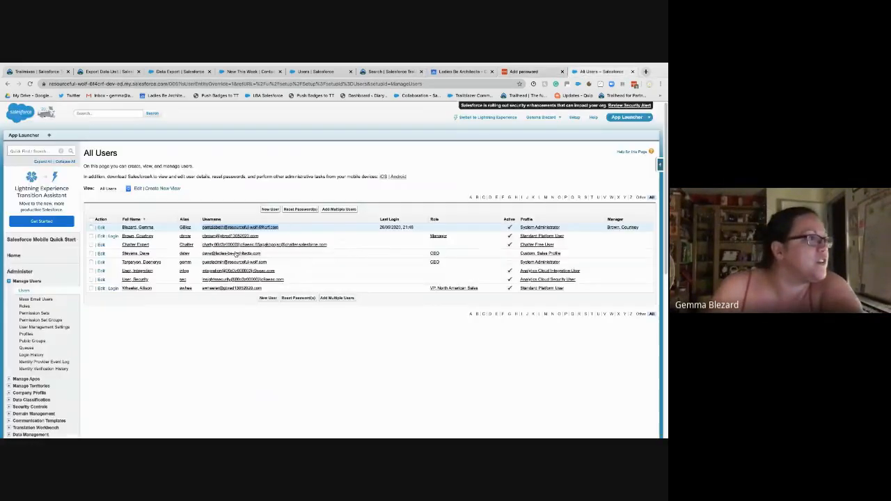
click(293, 232)
drag(280, 228, 203, 228)
right_click(204, 227)
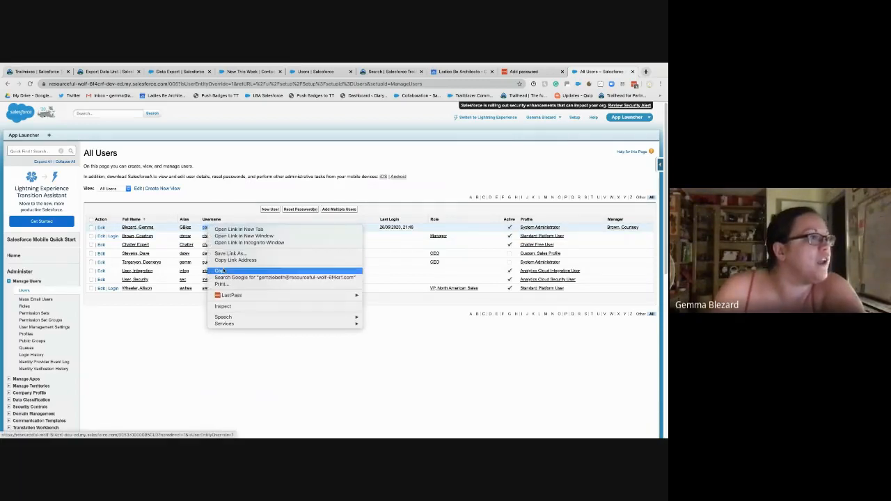
click(222, 270)
click(527, 72)
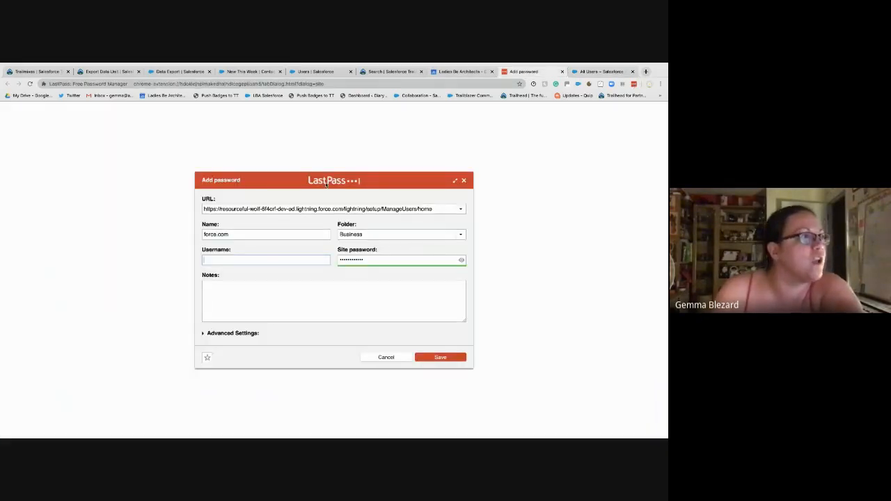
click(265, 260)
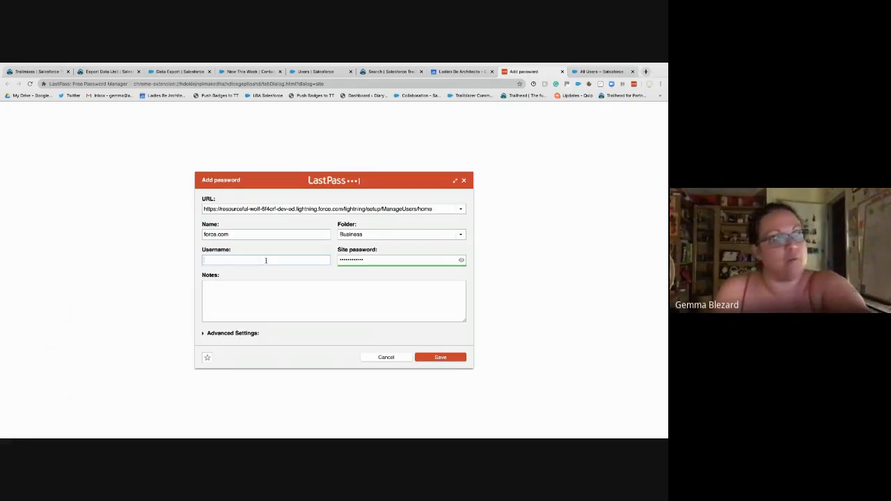
key(ctrl+v)
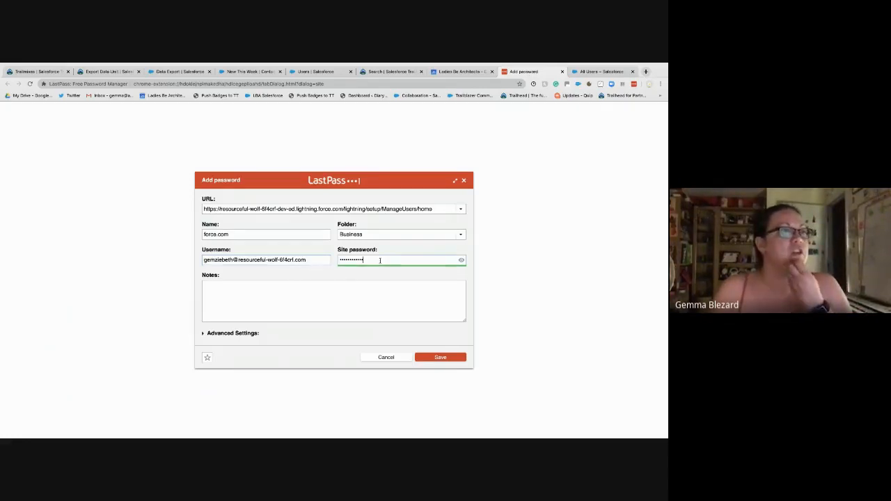
Step: Name the LastPass entry "TH Playground for Teaching" and save it
drag(234, 235, 238, 227)
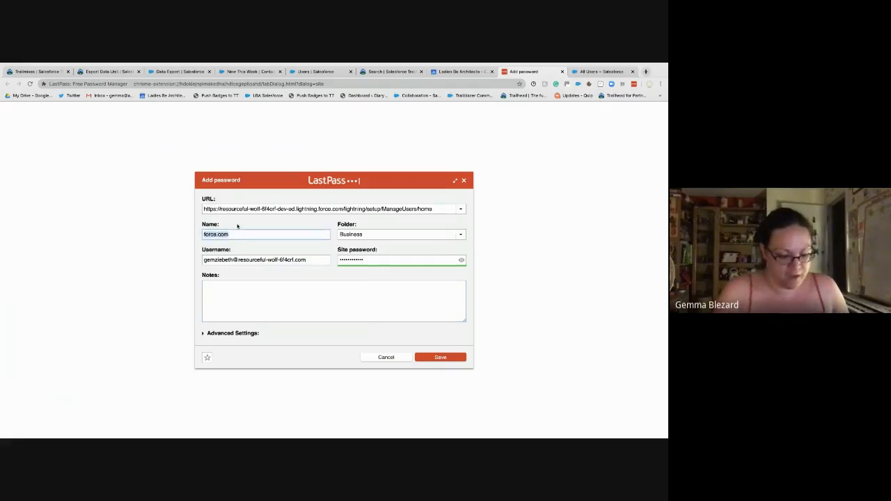
text(TH Playground for )
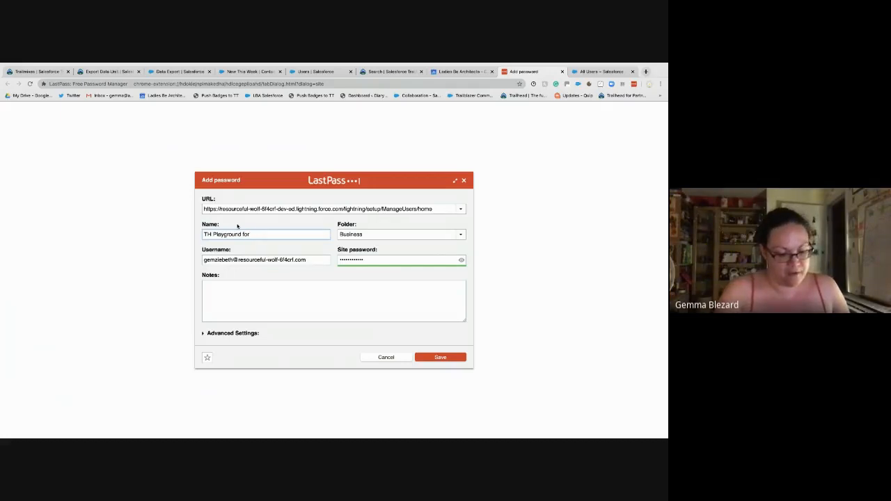
text(Teaching)
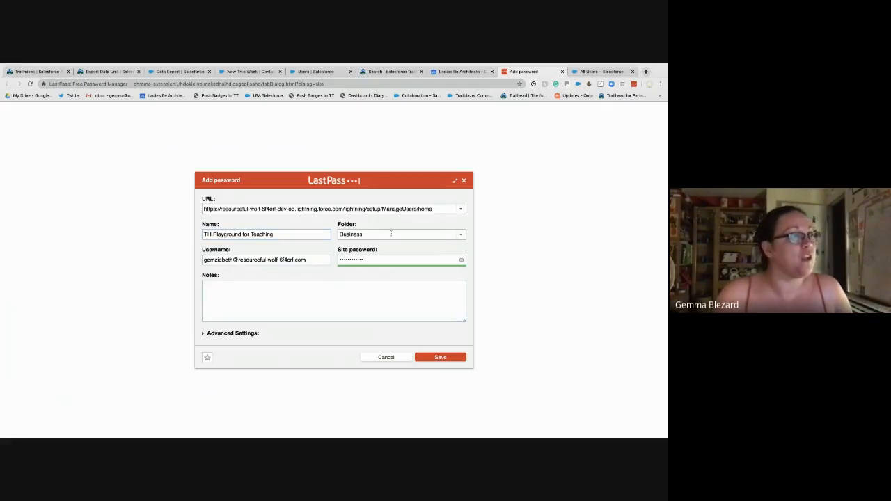
click(440, 357)
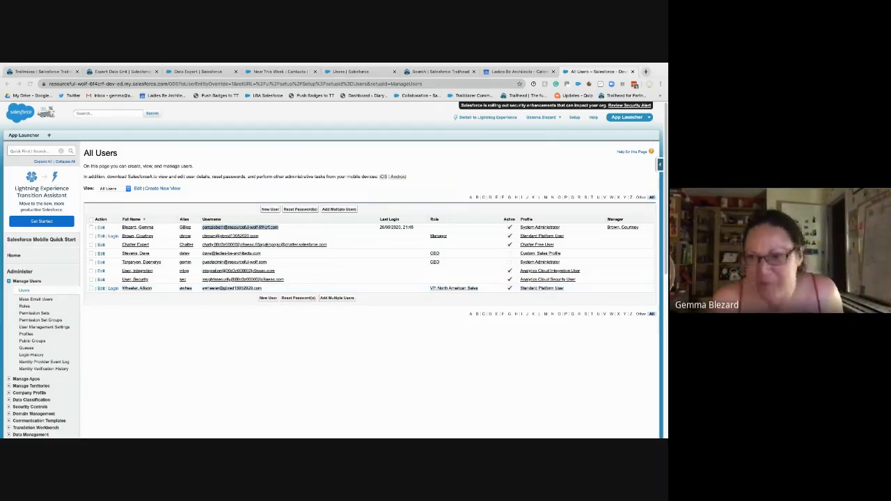
Step: Switch to Data Loader, start an Insert with OAuth login to the Production environment, and enter the account username
mouse_move(328, 432)
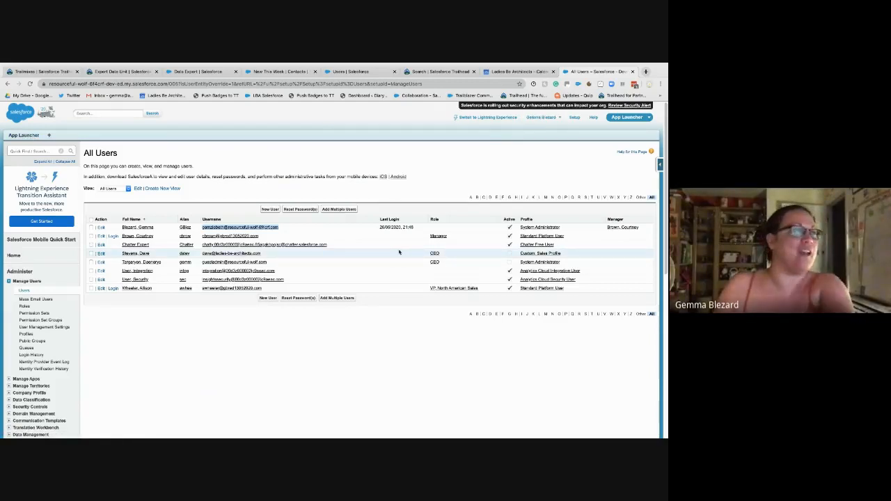
key(super+m)
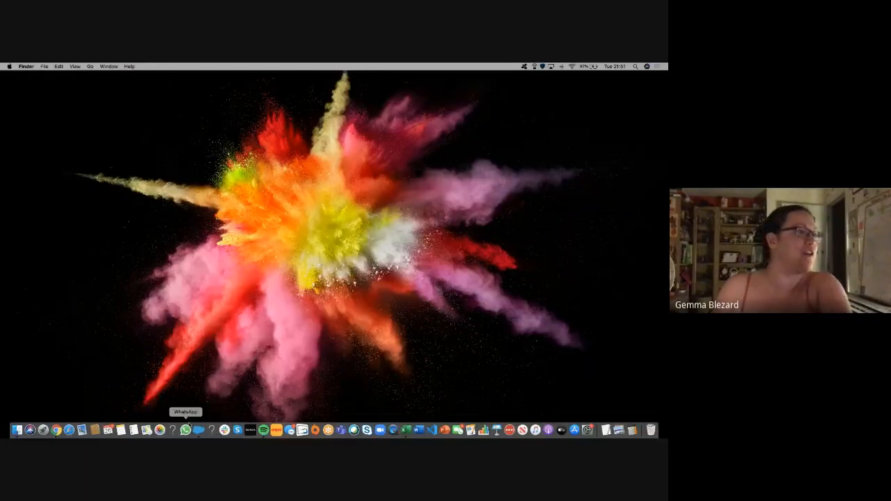
click(198, 430)
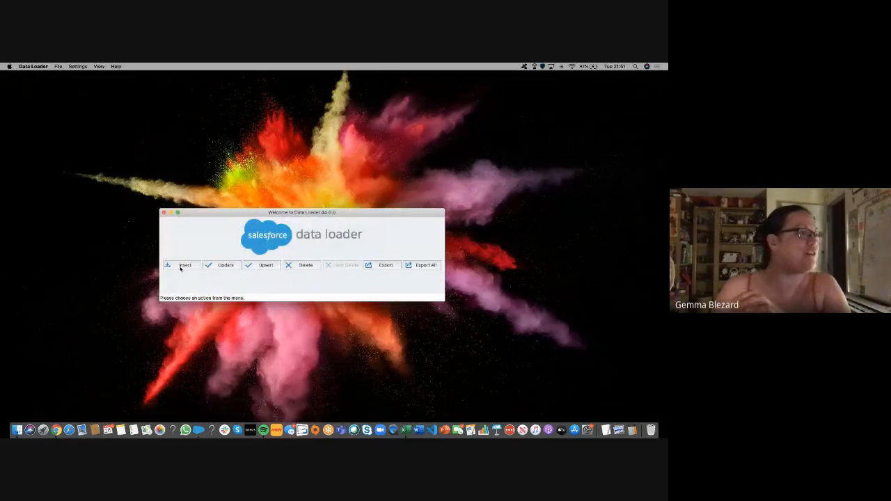
click(182, 266)
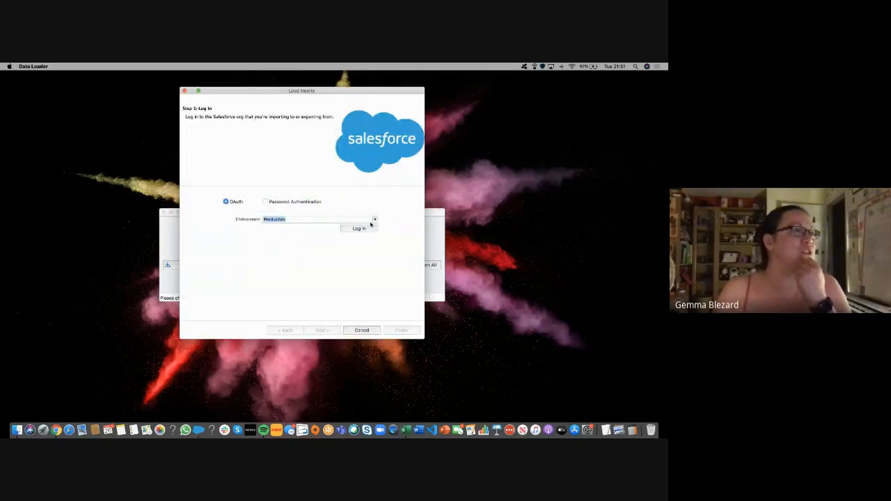
click(374, 220)
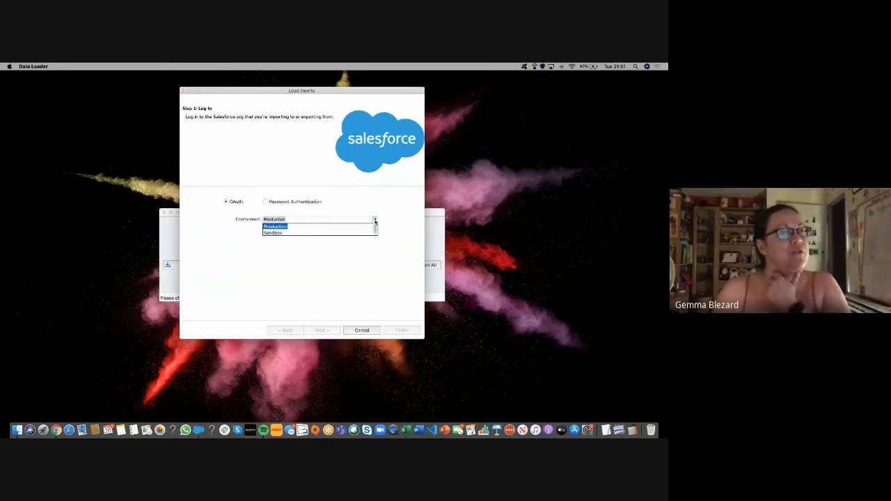
click(375, 220)
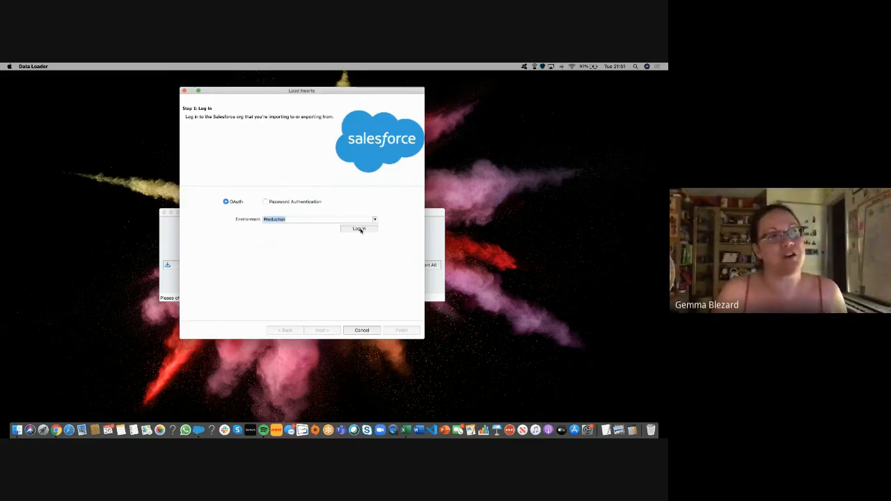
click(360, 229)
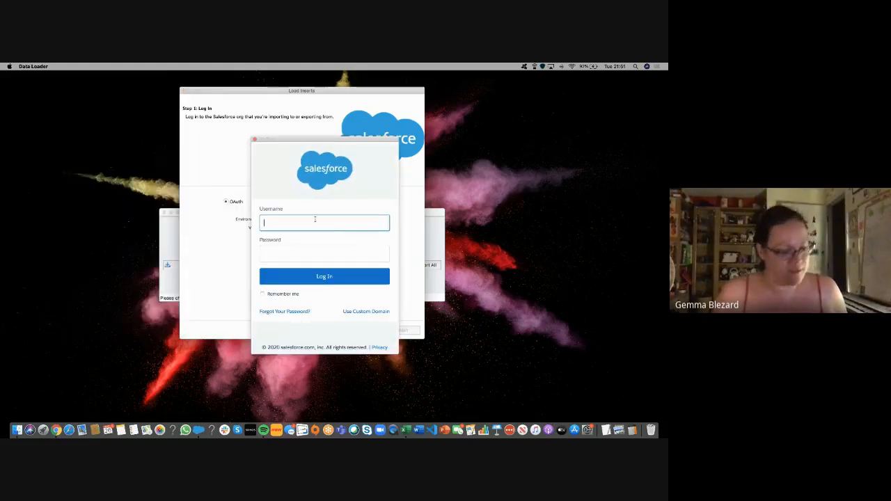
key(super+v)
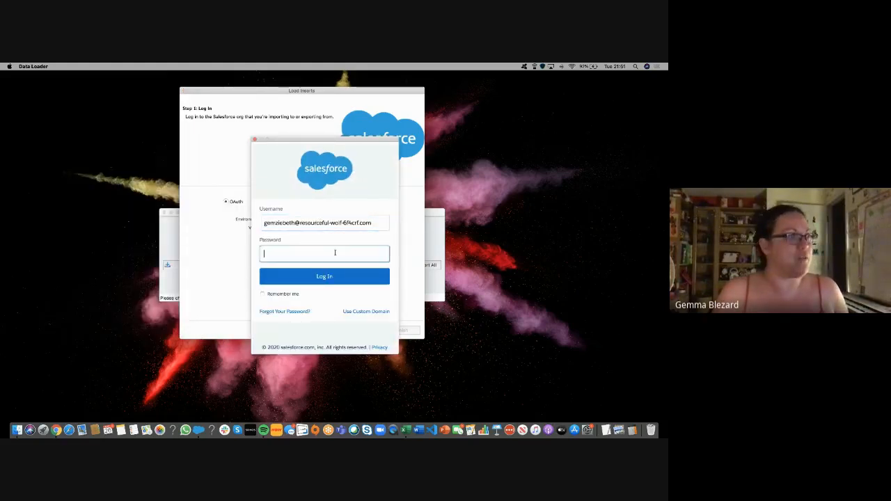
click(334, 252)
Step: Switch to the browser, search LastPass for "TH Play" and copy the password of the TH Playground for Teaching entry
key(ctrl+Right)
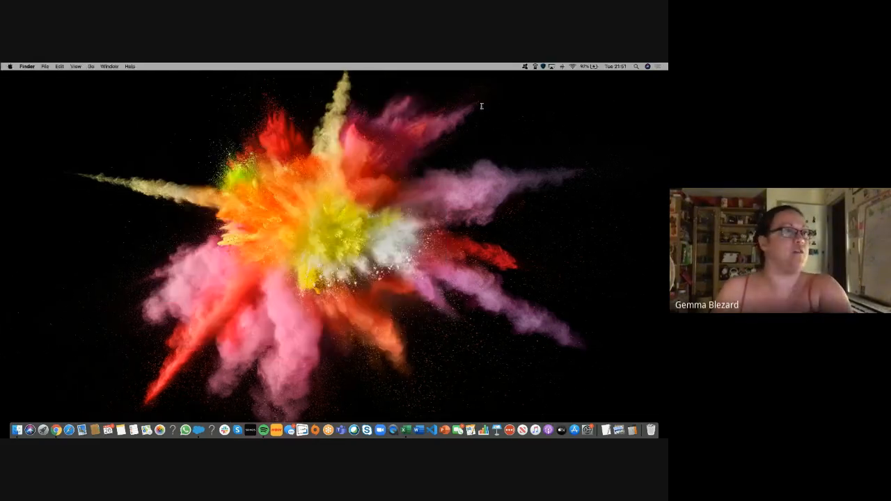
key(ctrl+Right)
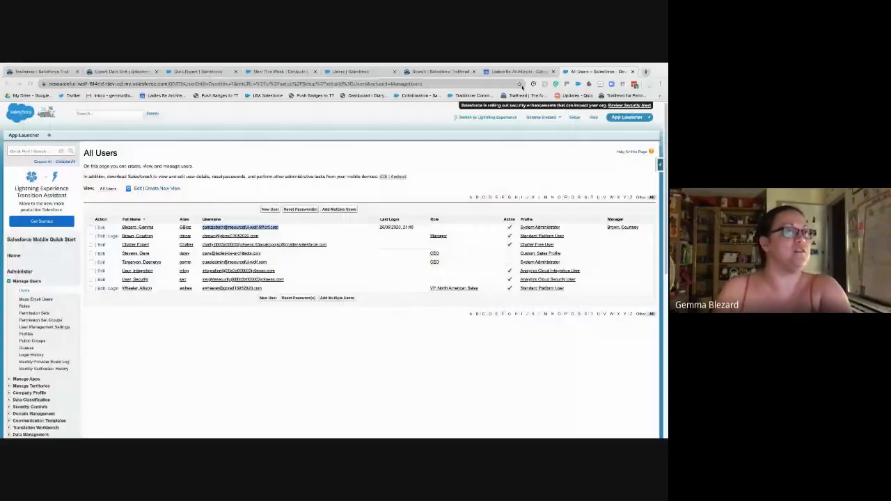
click(635, 85)
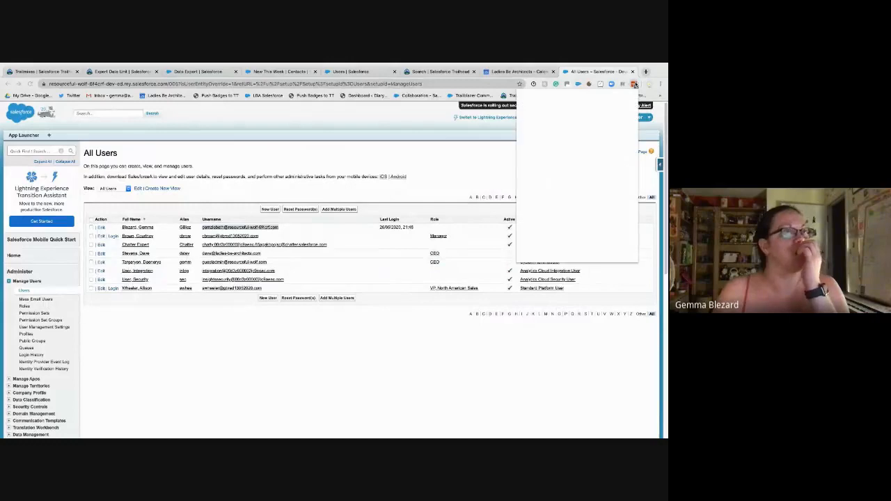
text(T)
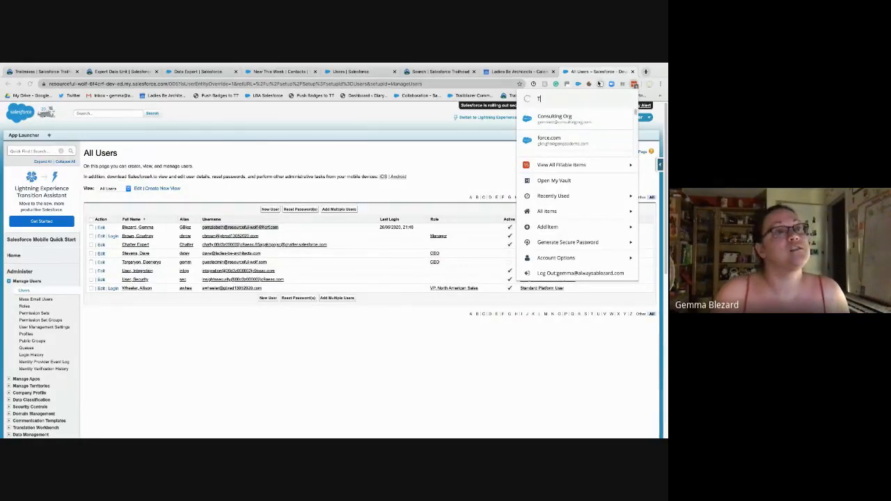
text(H Play)
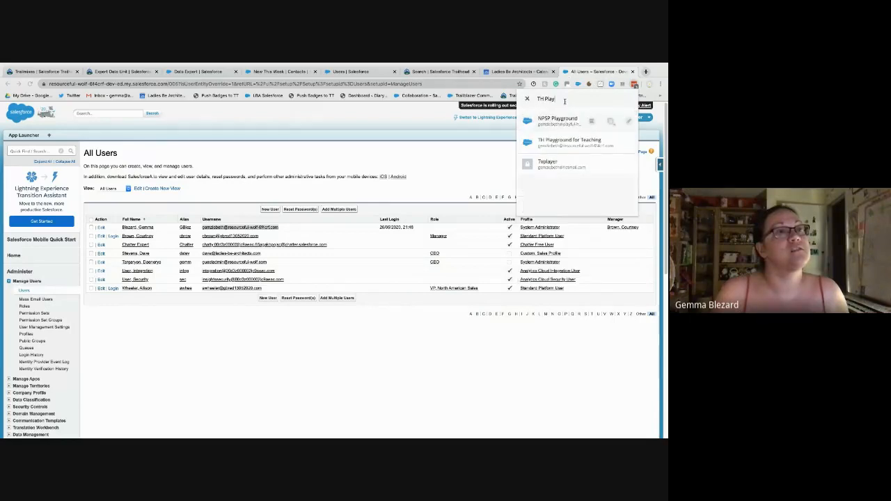
click(611, 143)
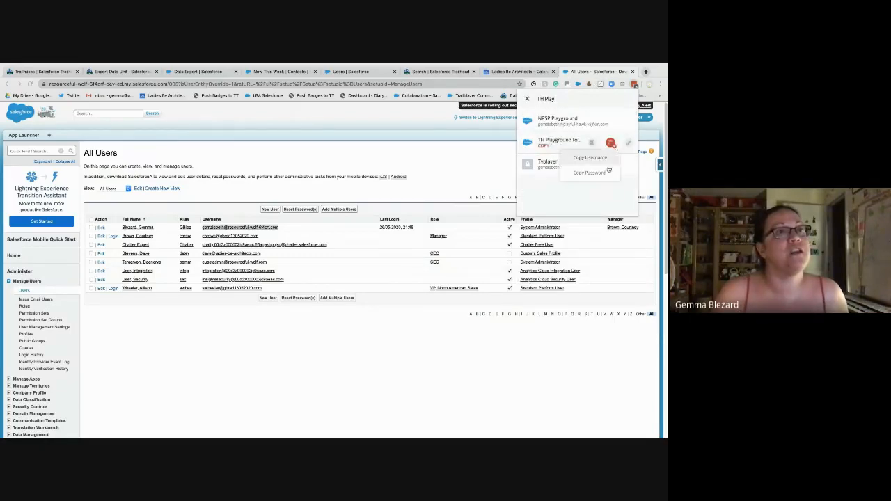
click(603, 172)
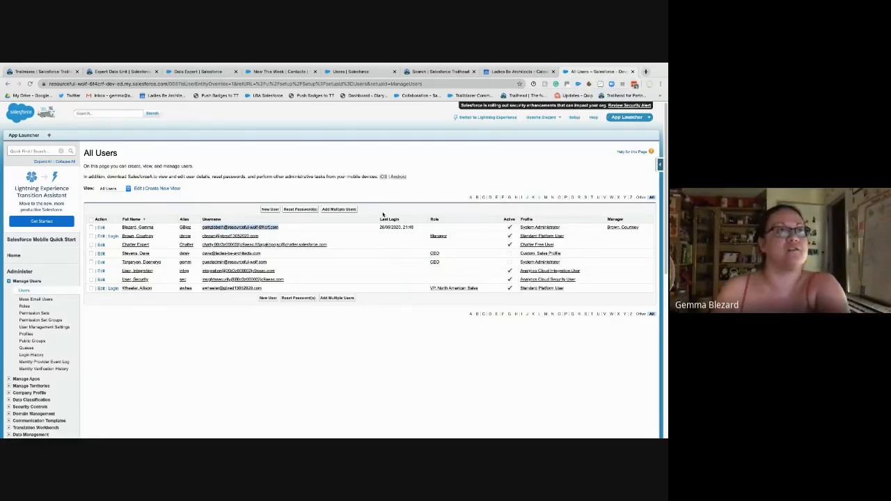
Step: Switch back to Data Loader's Salesforce login, paste the account password, enable Remember me and log in
key(ctrl+Left)
key(ctrl+Left)
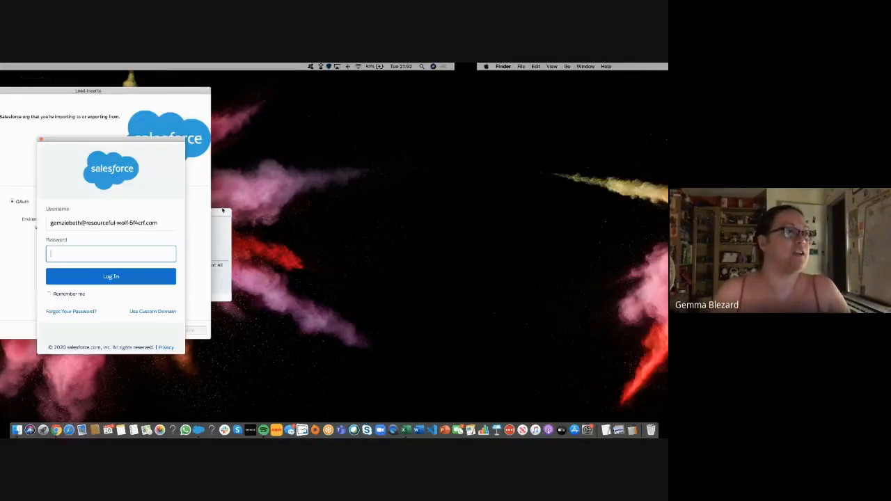
key(super+v)
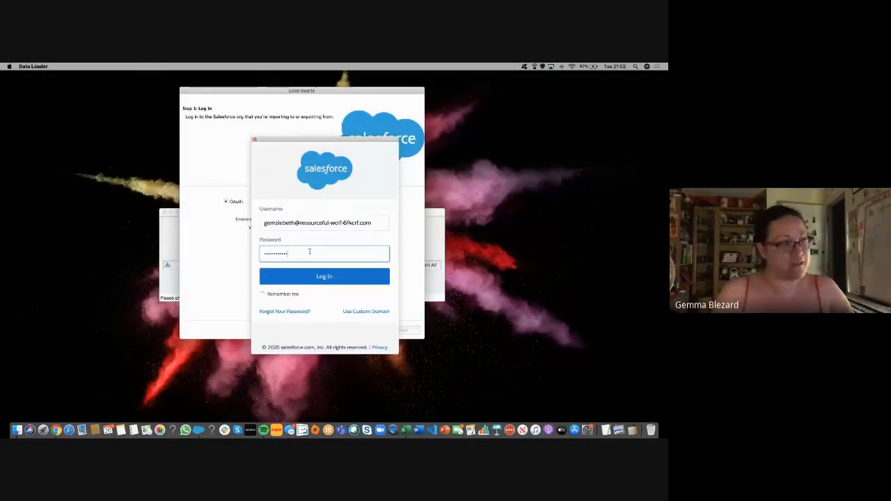
click(263, 295)
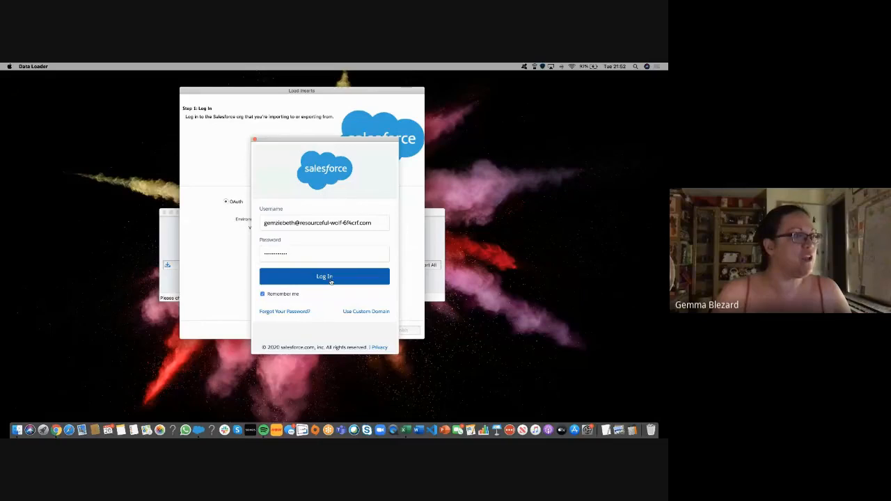
click(342, 266)
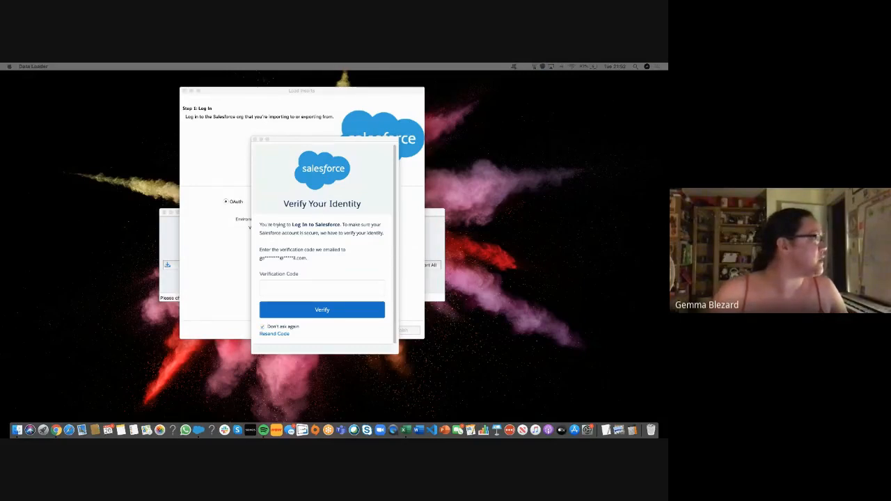
Step: Enter the emailed verification code on the Verify Your Identity page and submit it
click(280, 290)
click(277, 290)
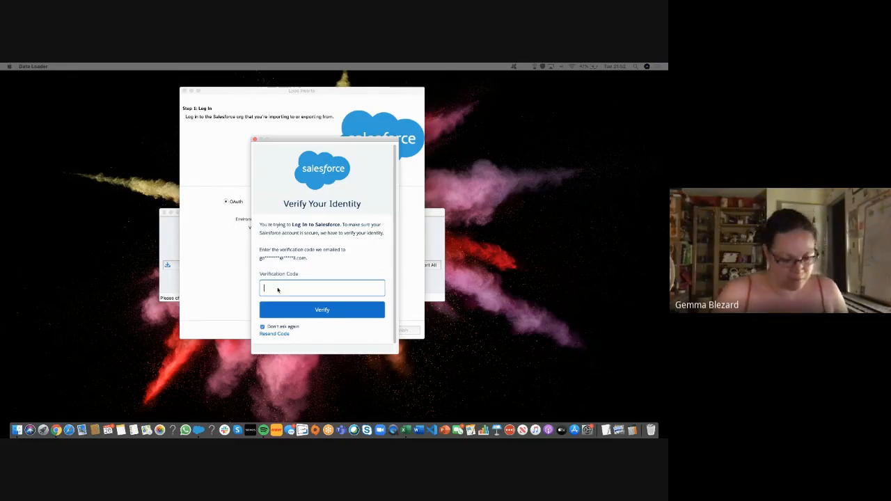
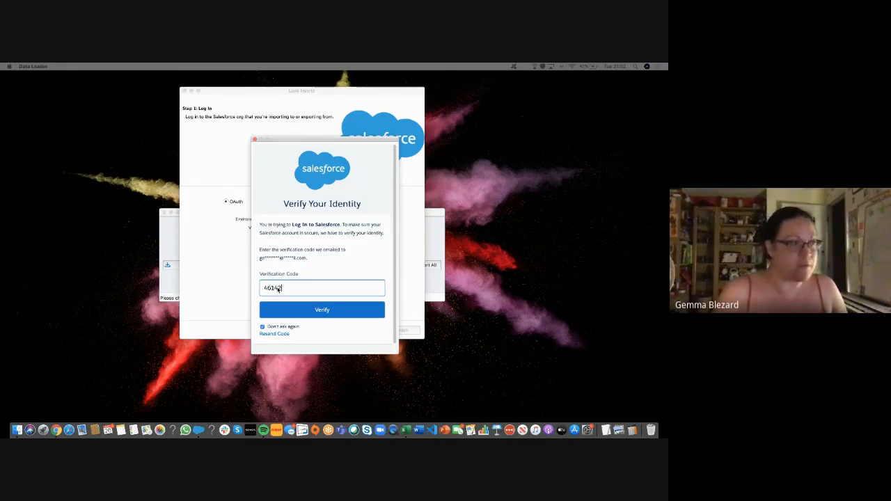
click(329, 312)
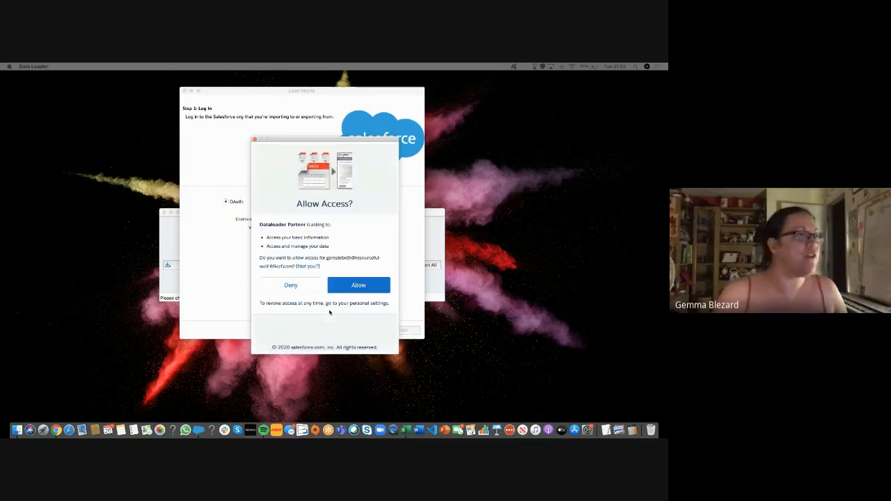
Step: Allow Dataloader Partner access to the org, continue to the data object selection and cancel the insert wizard
click(354, 288)
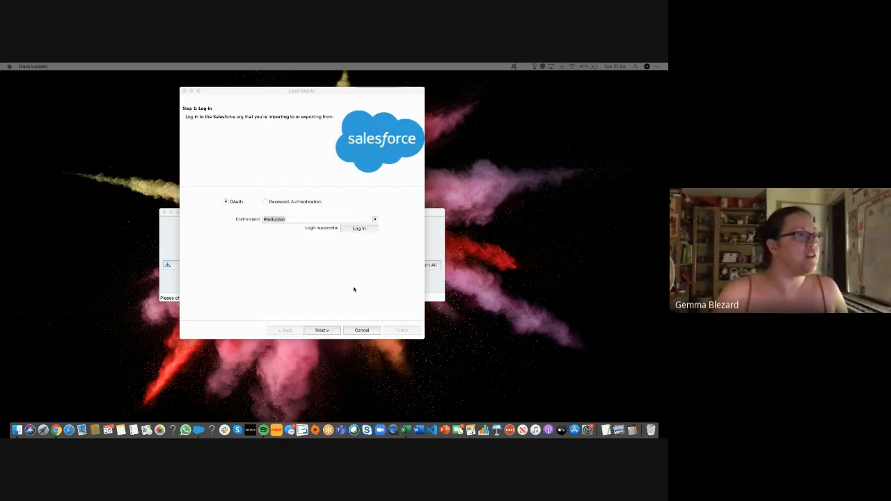
click(321, 331)
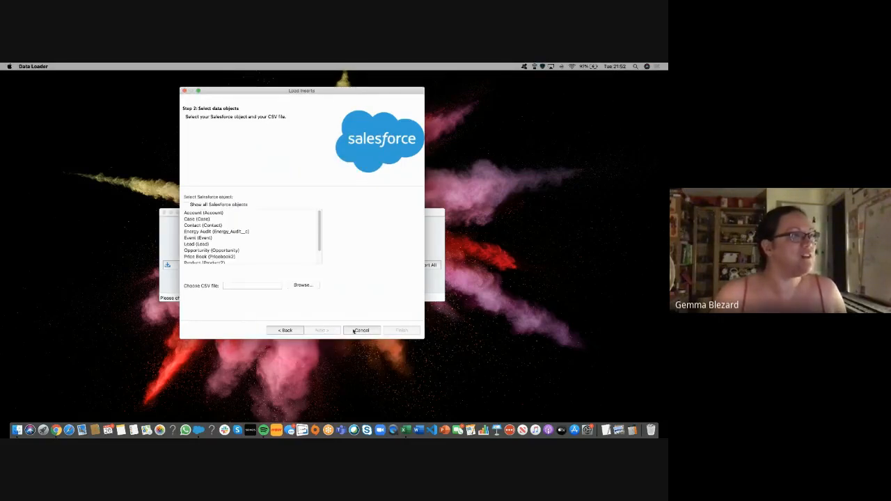
click(354, 332)
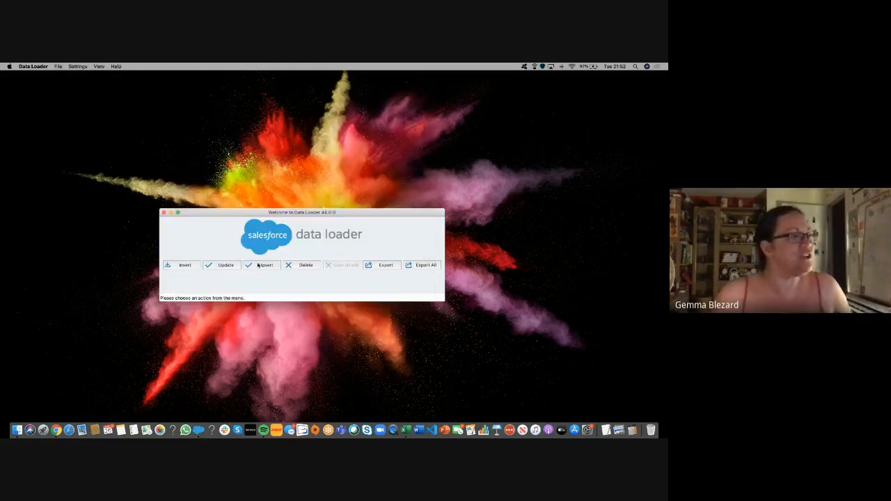
click(177, 268)
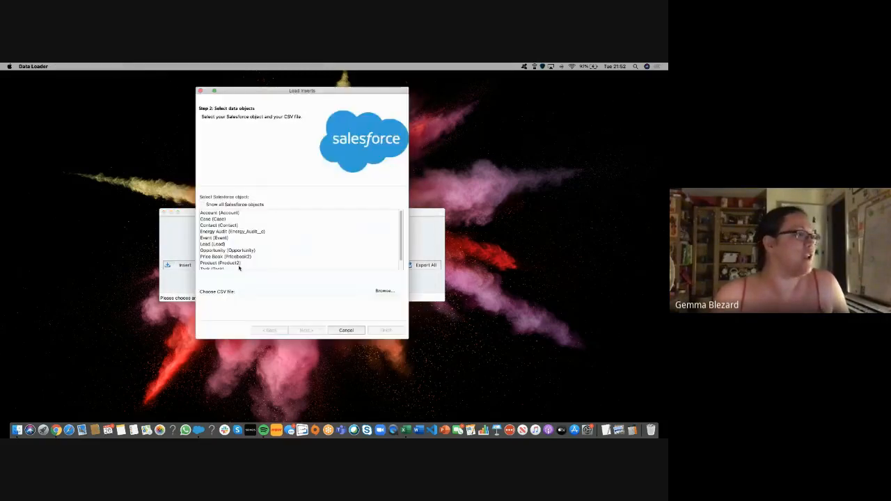
scroll(218, 239, down, 2)
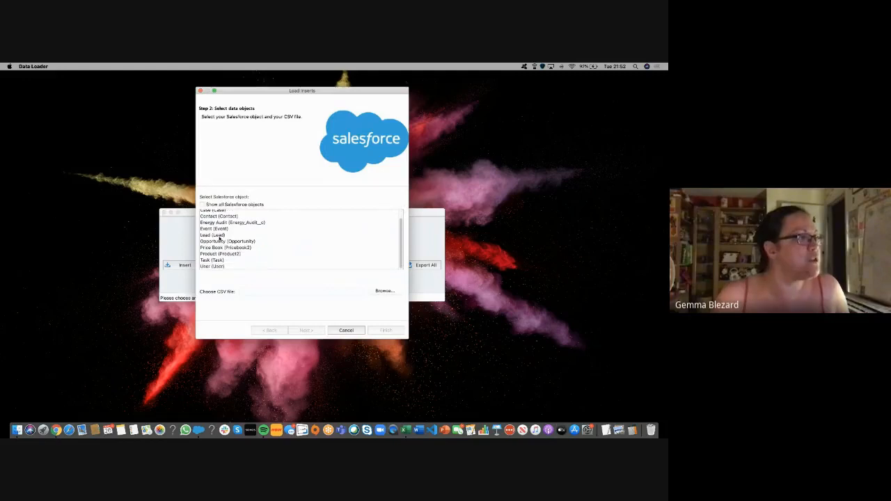
scroll(219, 239, up, 2)
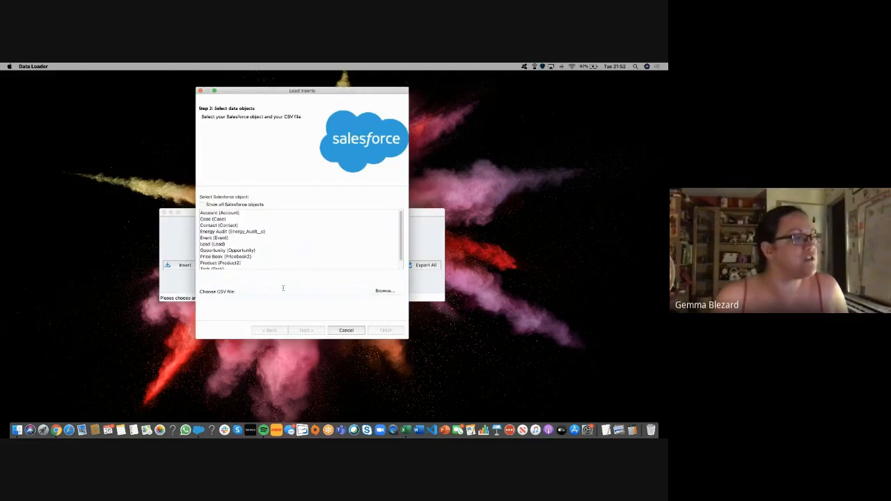
click(348, 330)
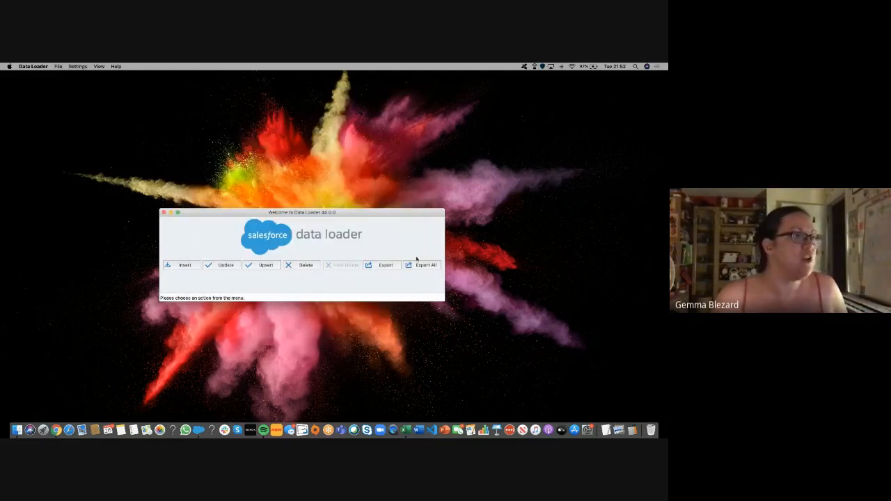
Step: Start an export of the Opportunity object, set the target file to Opportunityextract.csv in Downloads and continue to the query editor
click(387, 266)
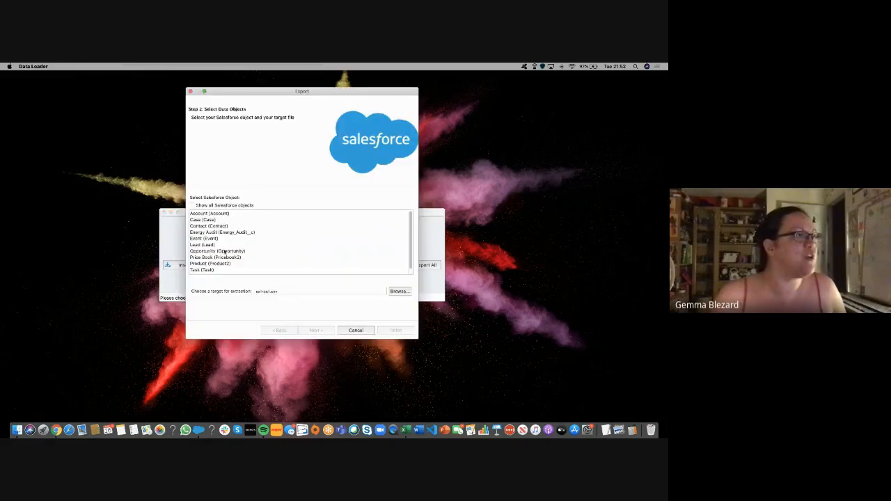
click(225, 252)
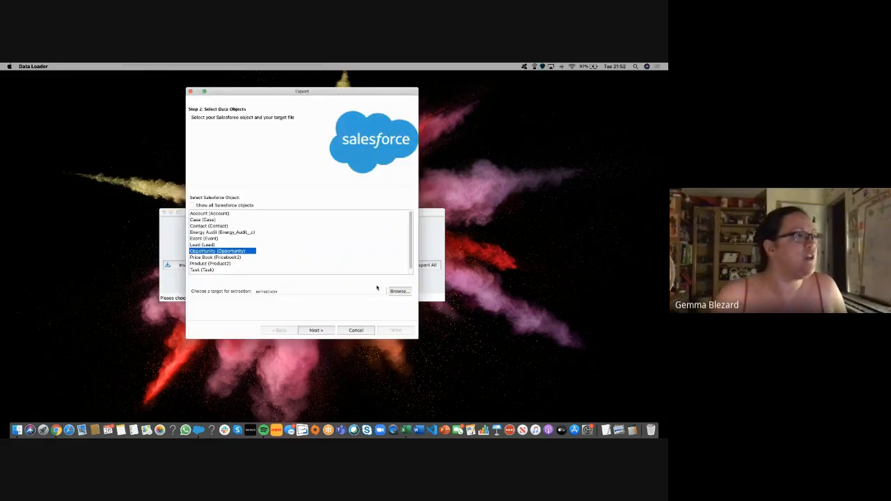
click(255, 292)
text(Op)
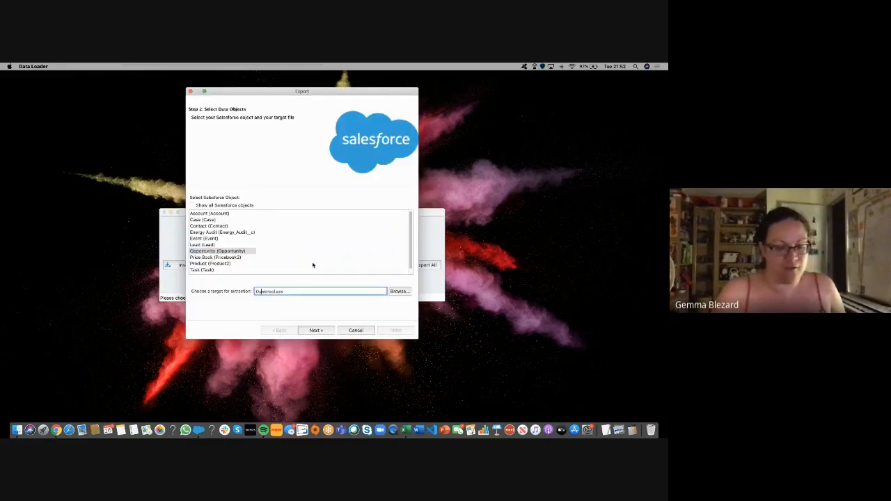
text(portunity)
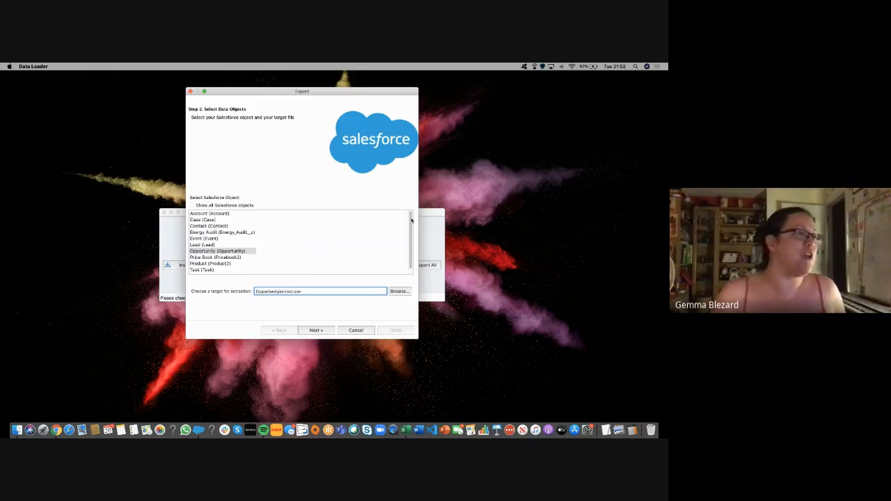
click(399, 291)
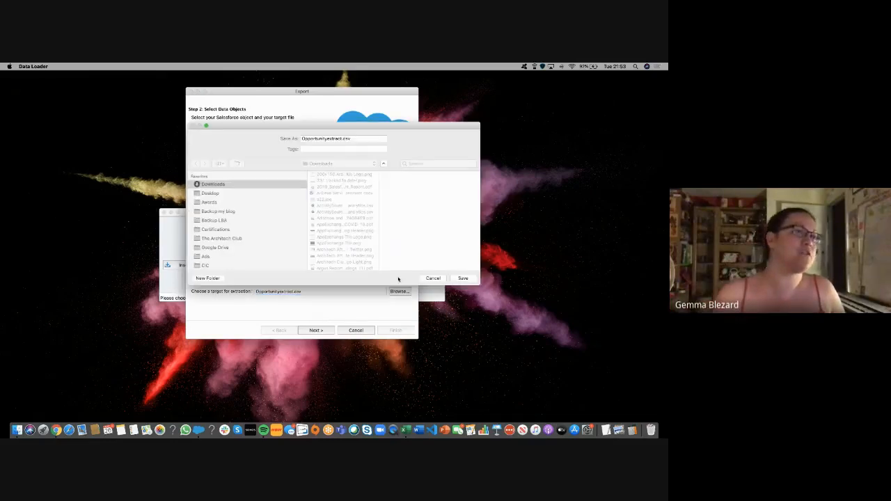
click(461, 278)
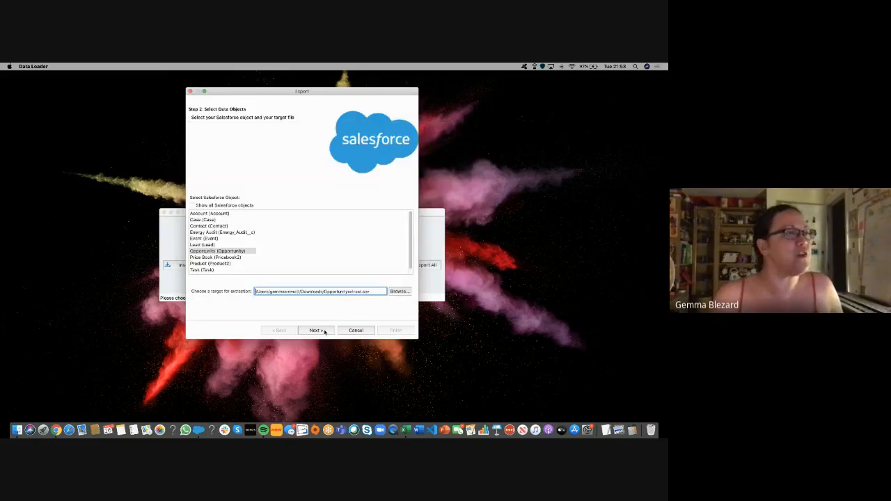
click(324, 332)
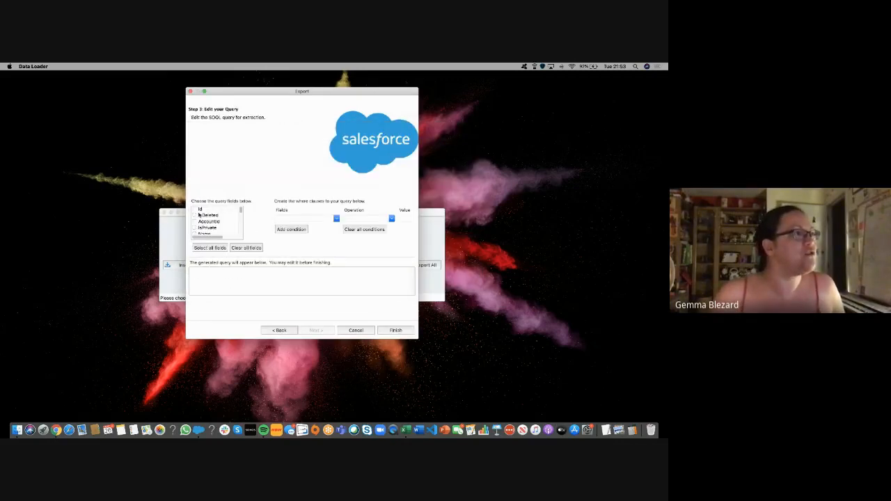
Step: Look through the available Opportunity query fields, trying IsWon in the query and removing it again
scroll(213, 221, down, 5)
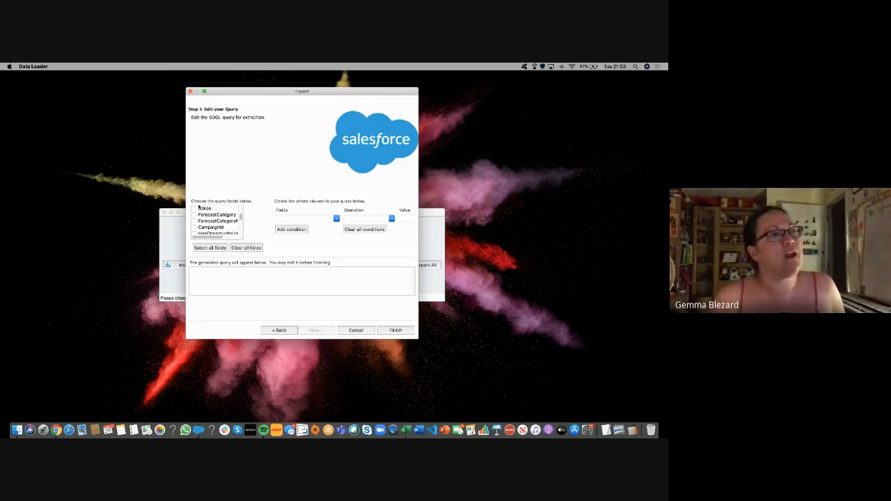
click(200, 209)
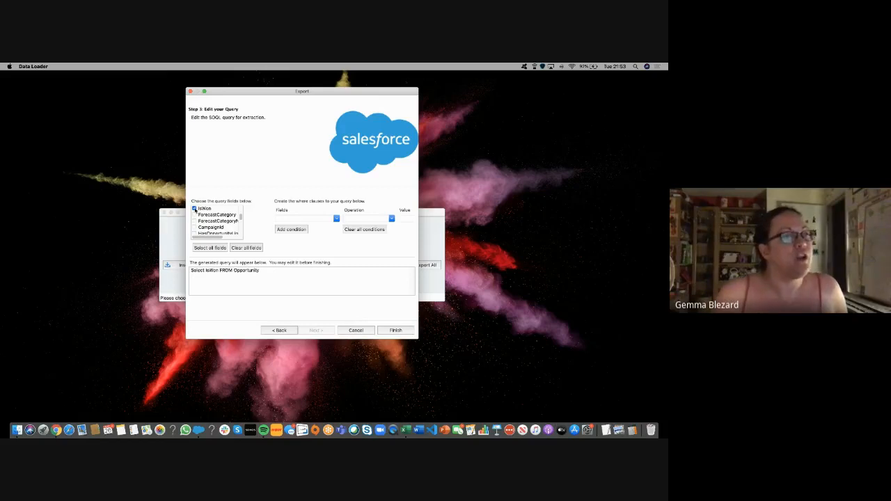
click(194, 209)
scroll(201, 217, down, 2)
scroll(200, 217, down, 4)
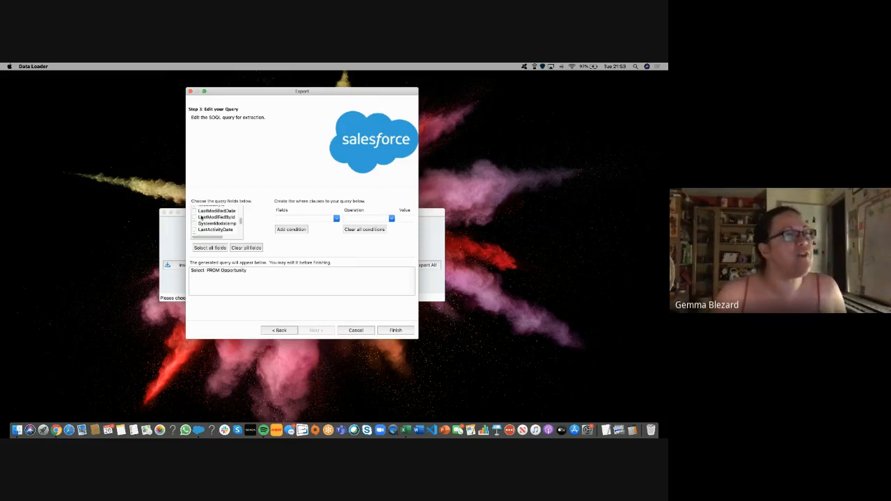
scroll(201, 217, down, 5)
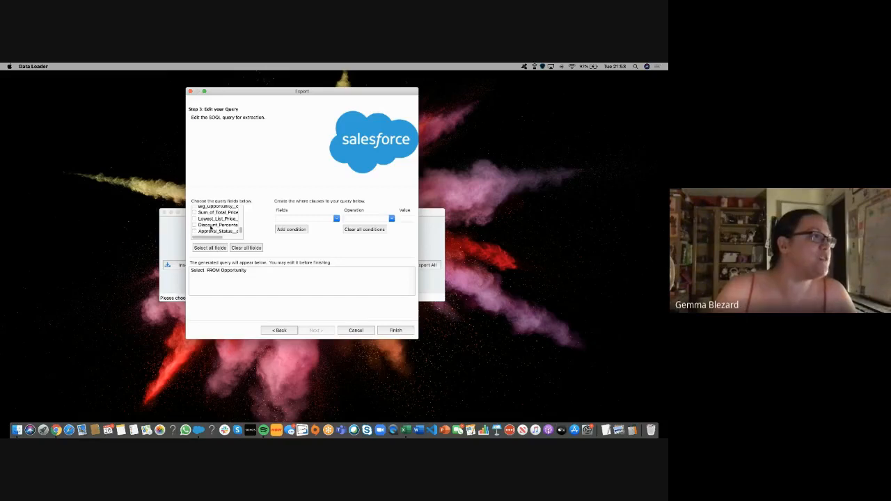
scroll(241, 228, up, 2)
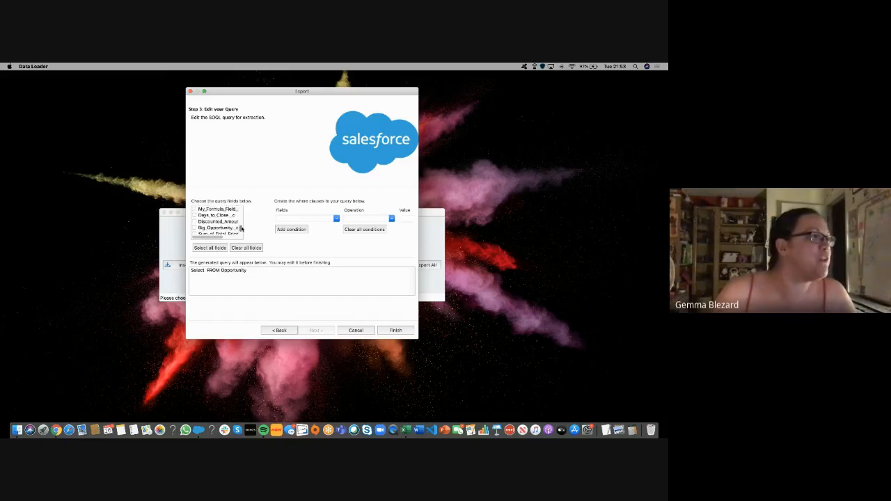
scroll(241, 228, down, 4)
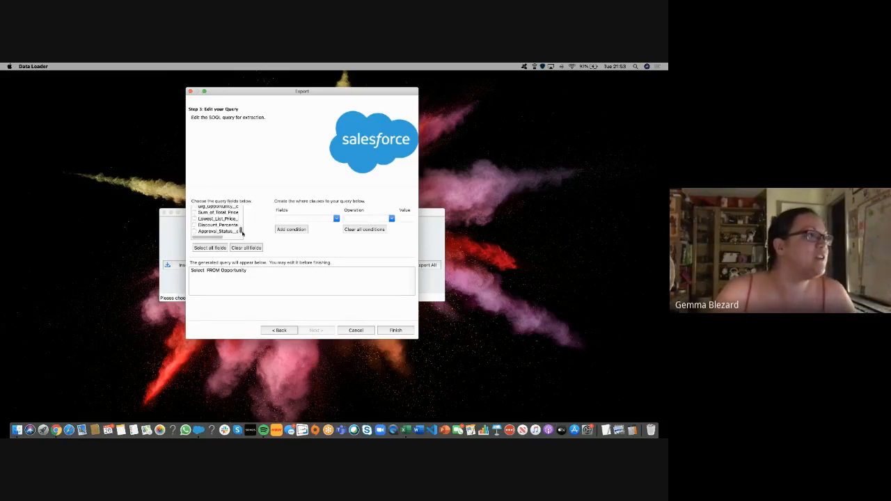
mouse_move(243, 235)
mouse_down()
mouse_move(243, 209)
mouse_move(247, 234)
mouse_up()
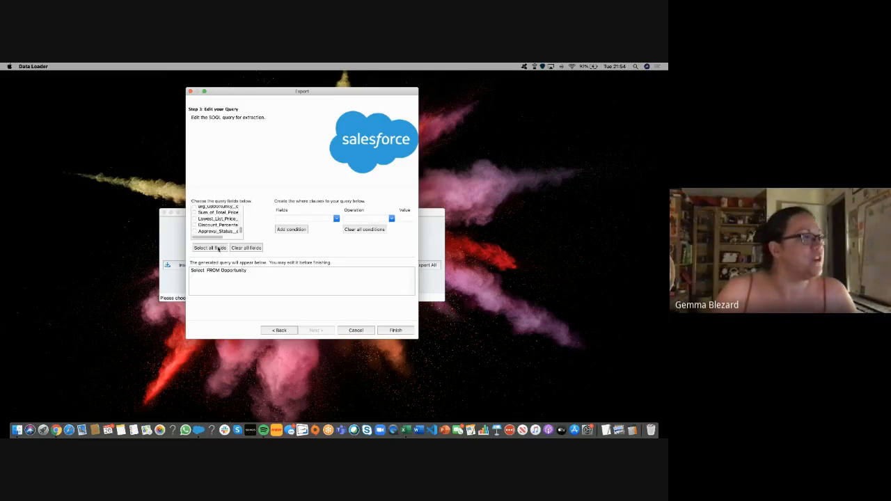
Step: Include all Opportunity fields in the query, finish the wizard and confirm the export
click(219, 249)
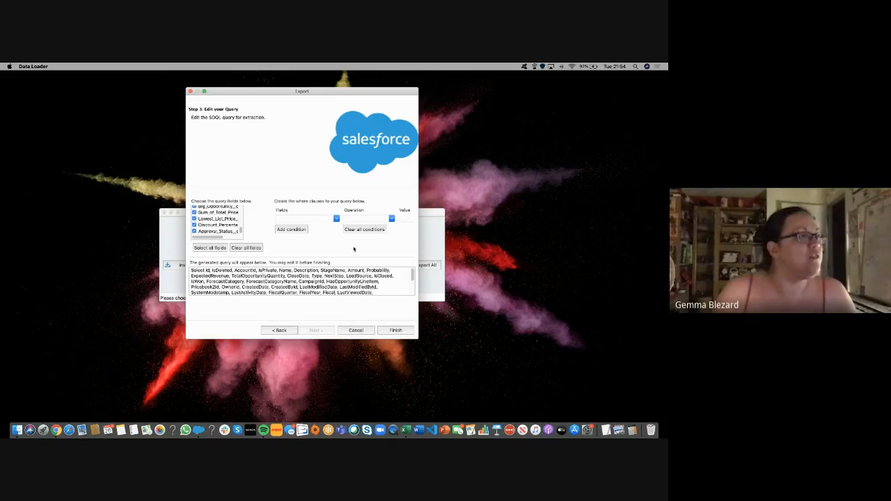
click(396, 331)
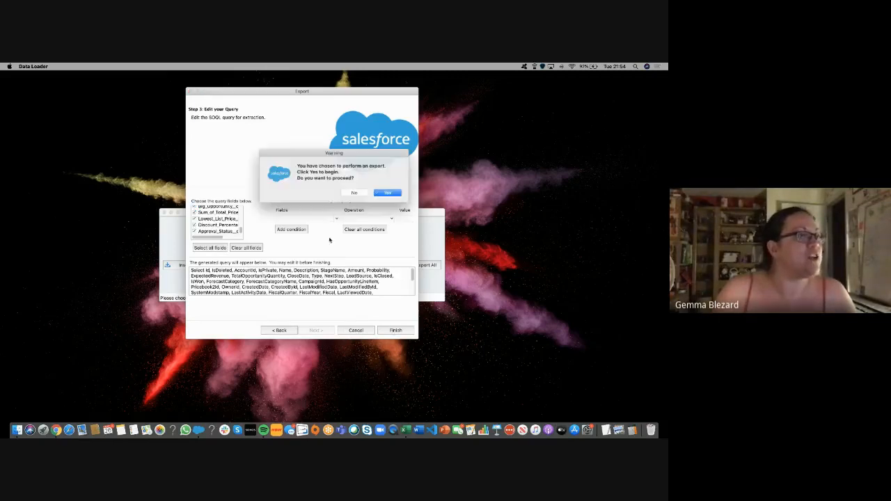
click(386, 193)
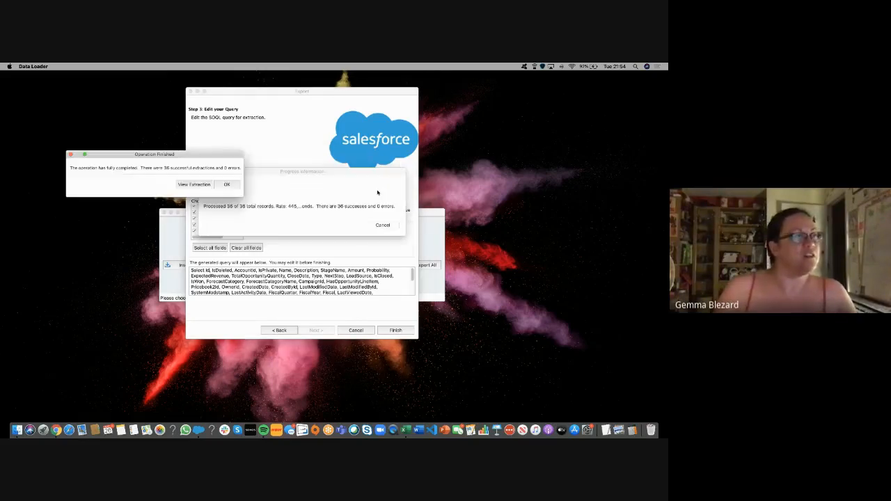
Step: View the extraction in the CSV viewer and enlarge its window to show more rows and columns
click(195, 185)
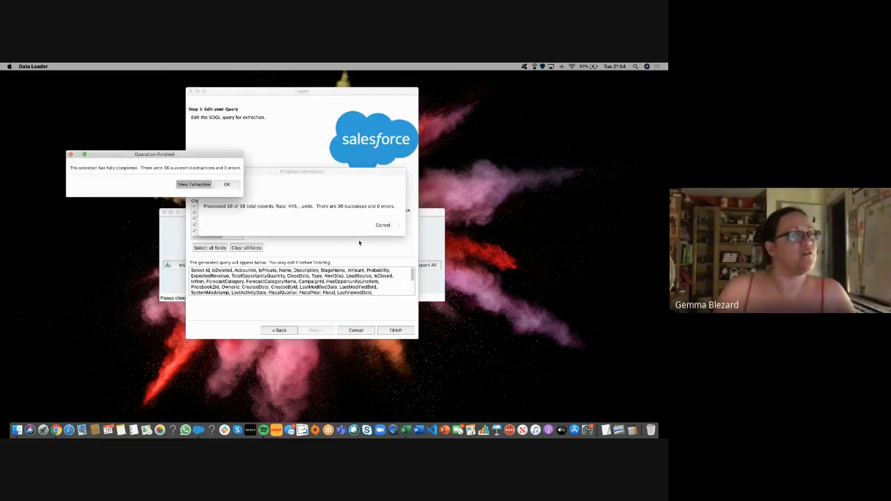
drag(279, 368, 425, 381)
drag(509, 377, 625, 376)
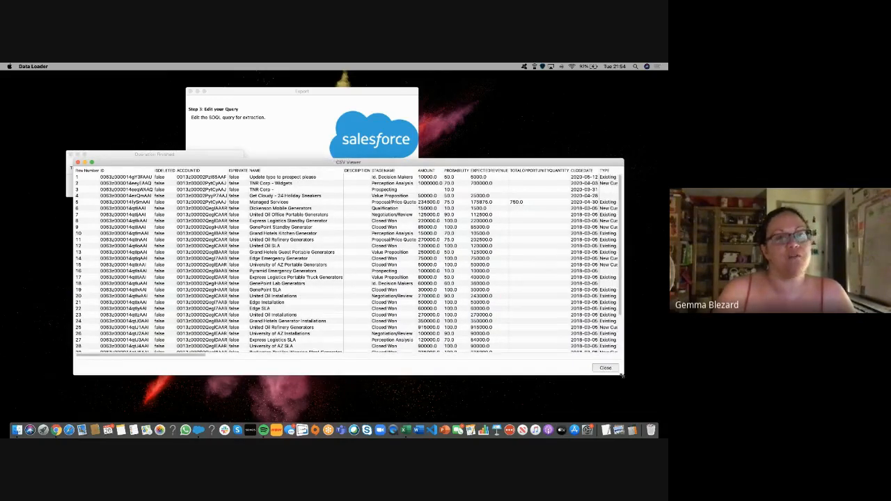